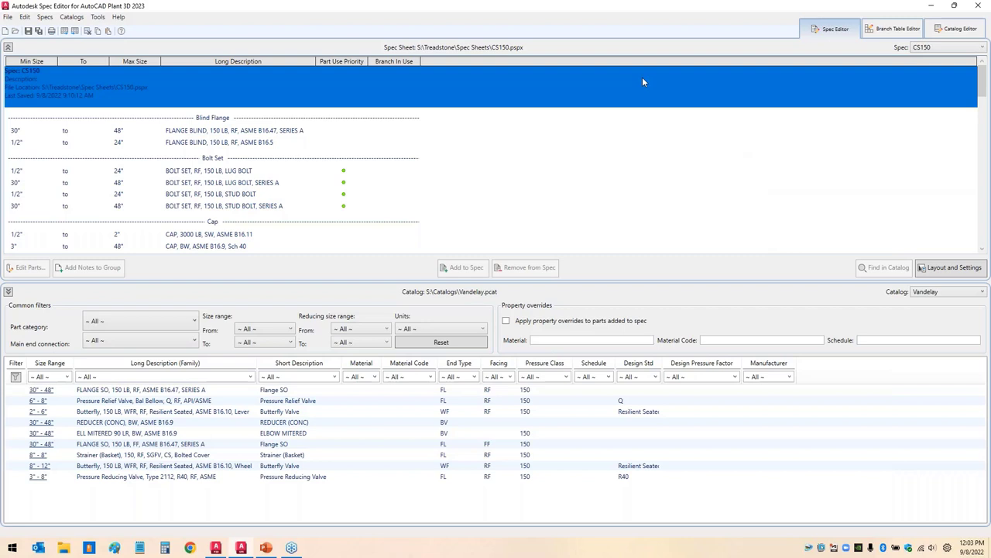
Step: Review the bolt set rows LUG BOLT and LUG BOLT, SERIES A in the CS150 spec
left_click(674, 171)
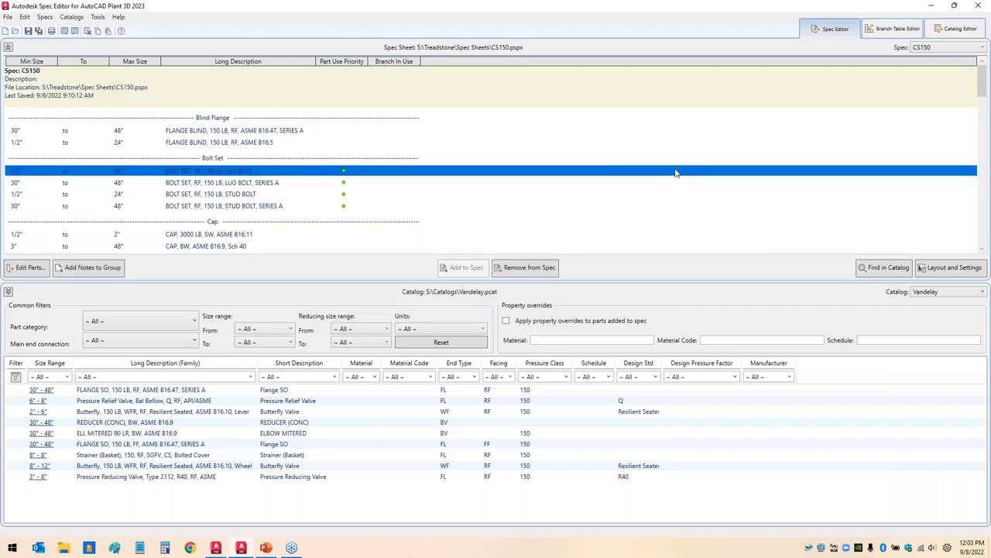
left_click(464, 146, "ctrl")
left_click(464, 171, "ctrl")
left_click(716, 183, "ctrl")
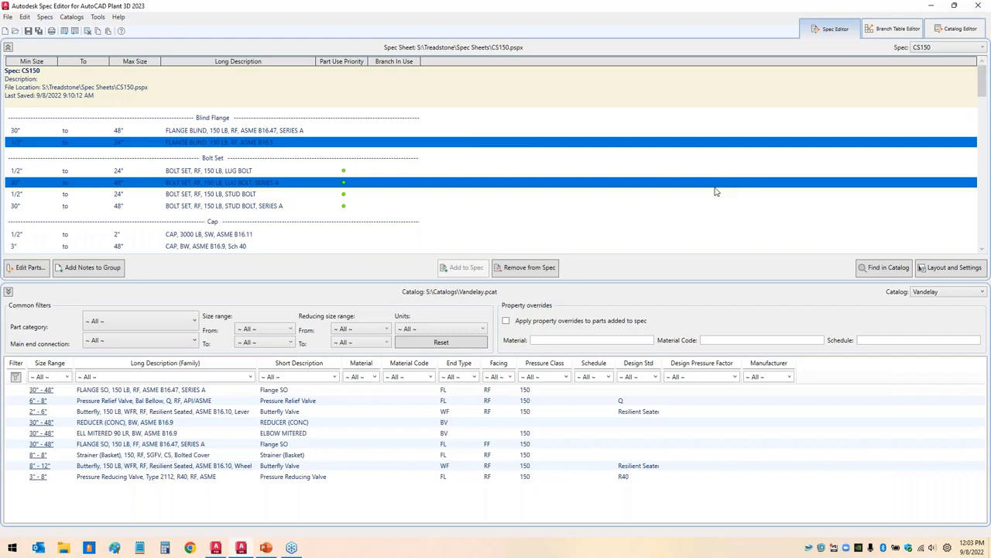
left_click(716, 186, "ctrl")
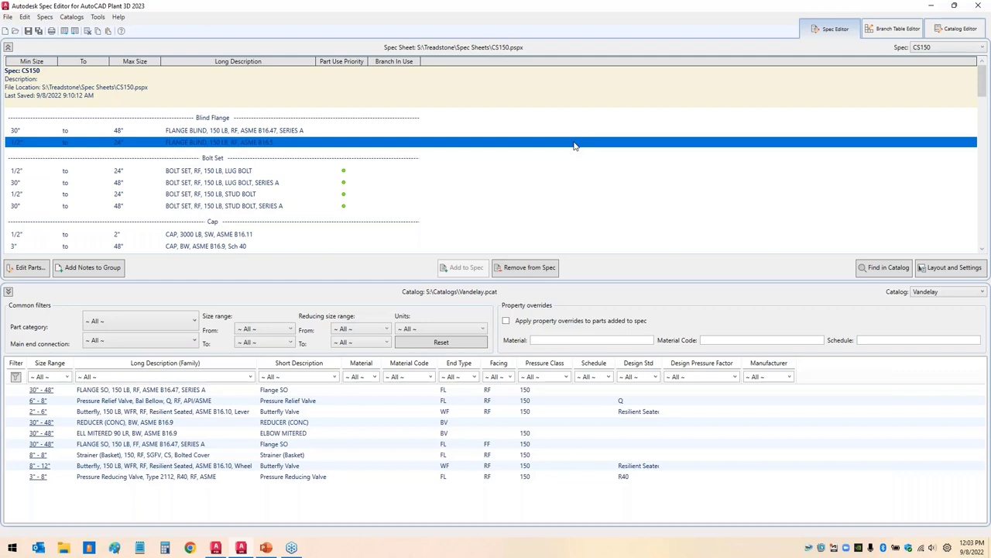
mouse_move(903, 278)
left_mouse_down()
mouse_move(932, 313)
mouse_move(947, 270)
left_mouse_up()
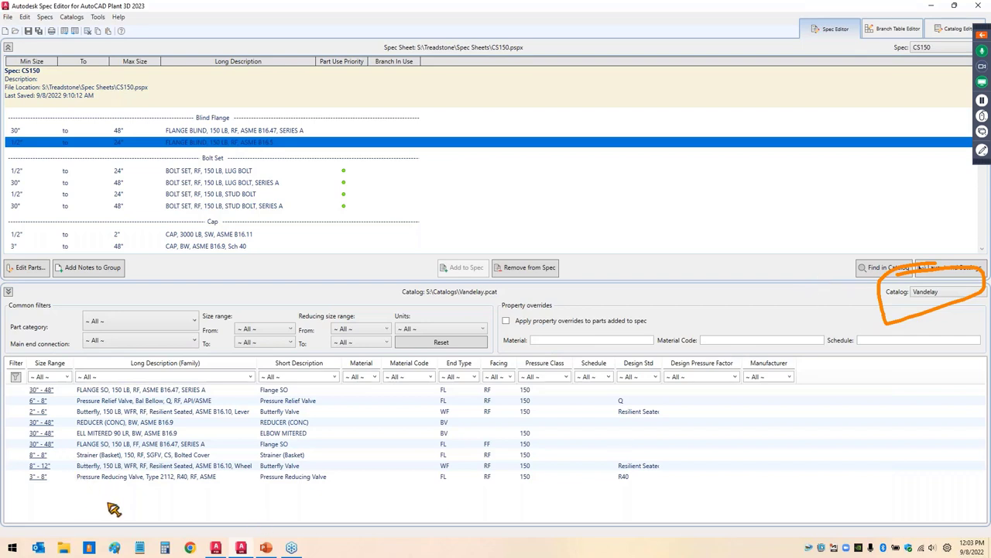
left_click_drag(74, 470, 217, 473)
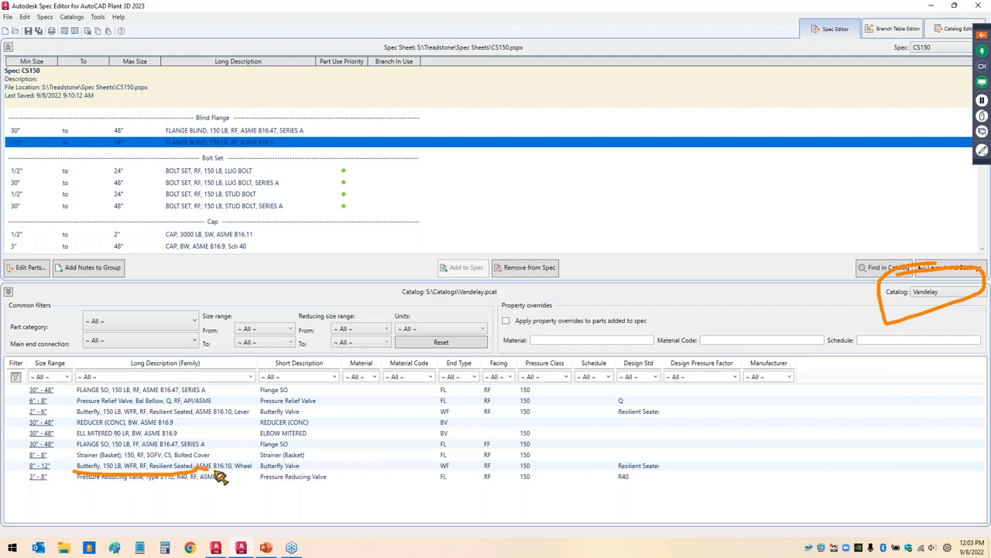
key("Escape")
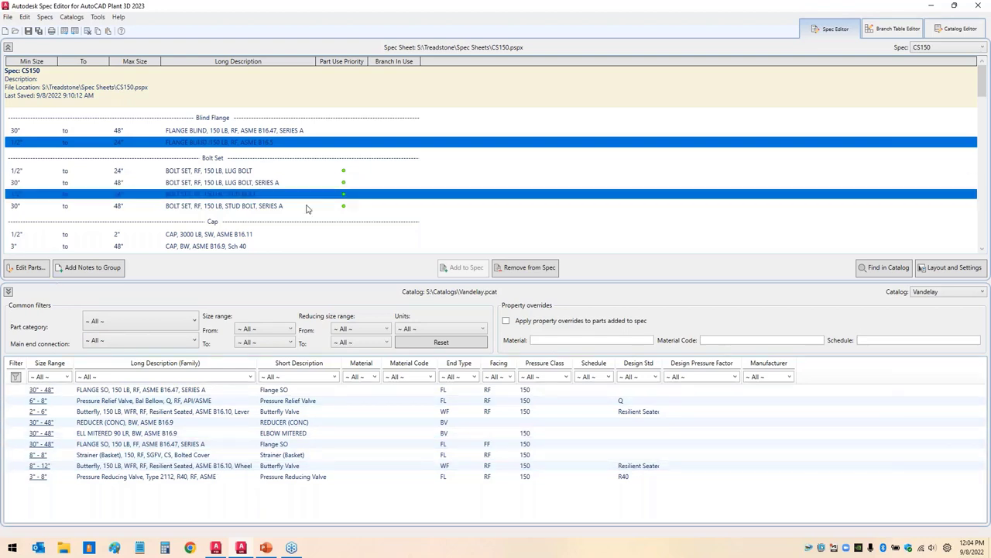
Step: Select and mark up the STUD BOLT, SERIES A row
left_click(379, 203, "ctrl")
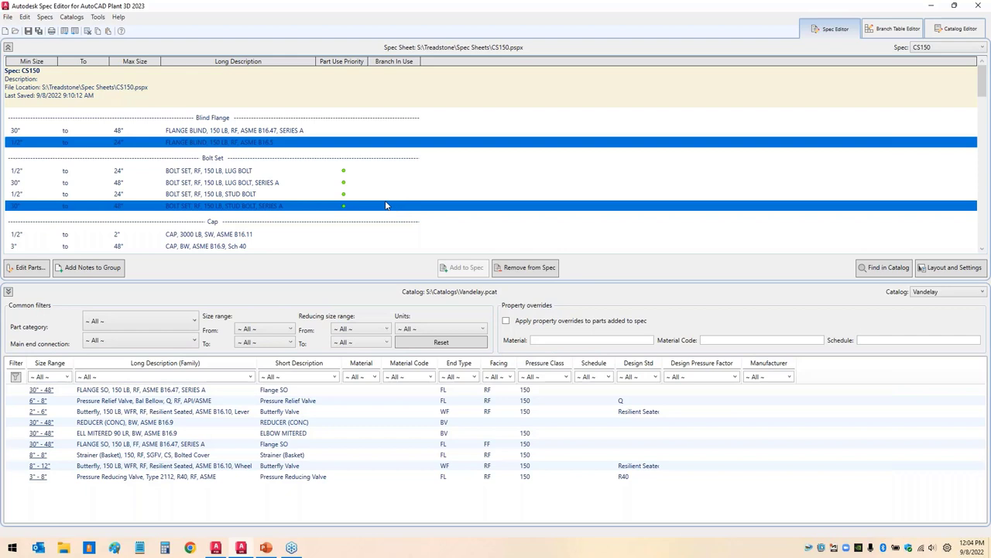
key("ctrl+shift+1")
mouse_move(332, 91)
left_mouse_down()
mouse_move(422, 55)
mouse_move(353, 47)
mouse_move(317, 89)
left_mouse_up()
mouse_move(802, 22)
left_mouse_down()
mouse_move(848, 17)
mouse_move(839, 50)
mouse_move(810, 12)
mouse_move(814, 49)
mouse_move(726, 162)
left_mouse_up()
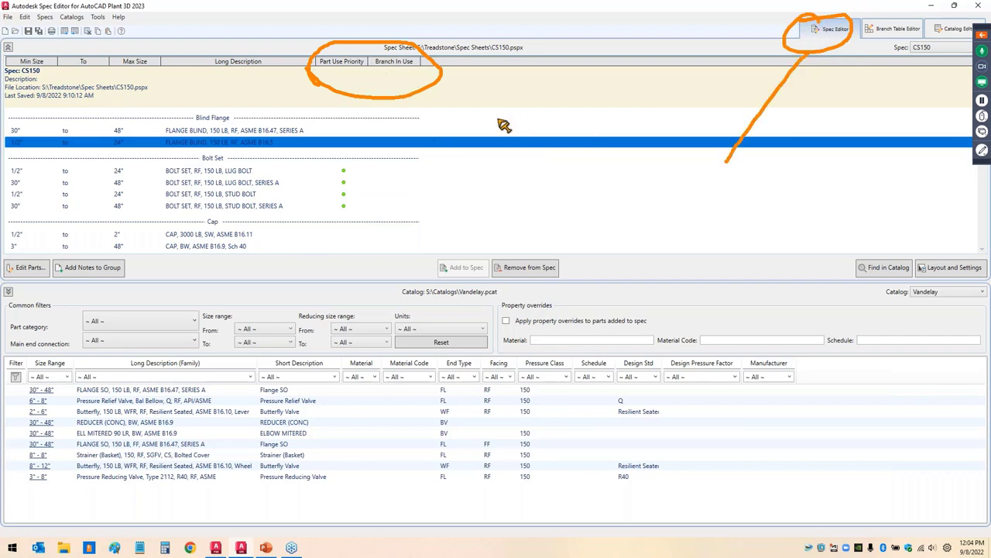
key("Escape")
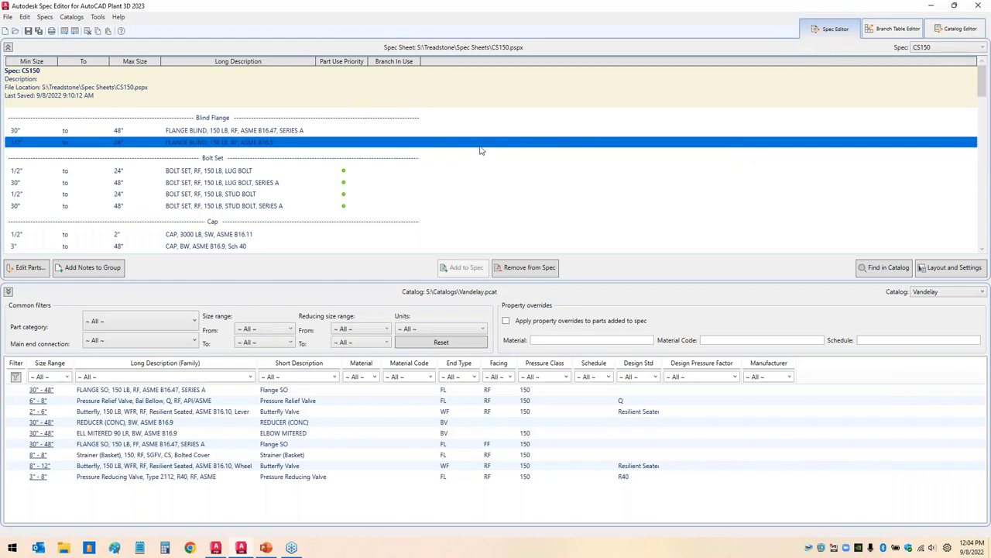
Step: Scroll down and inspect the FLANGE SO, ELL MITERED and ELL 90 LR fitting rows
scroll(411, 167, "down", 3)
left_click(412, 165)
scroll(412, 167, "down", 6)
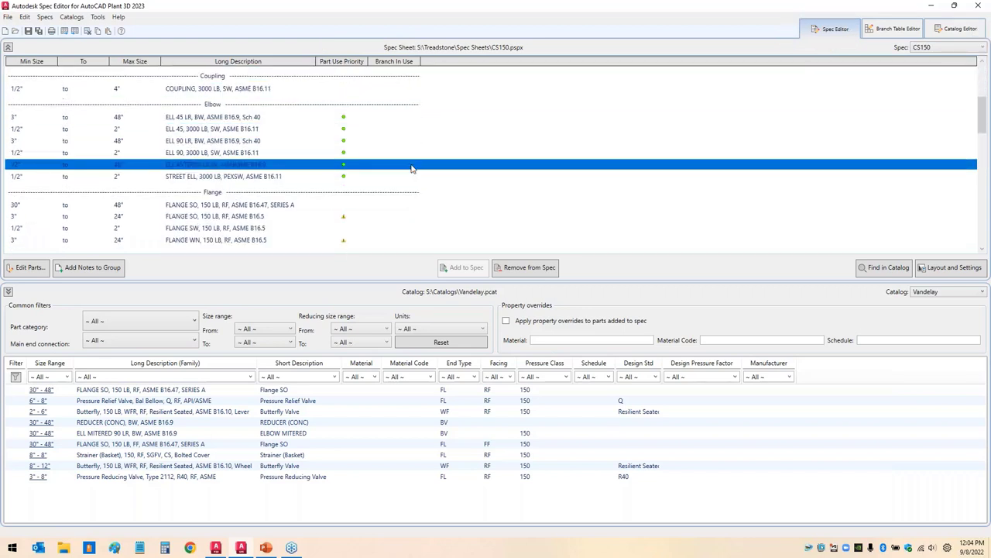
left_click(463, 161)
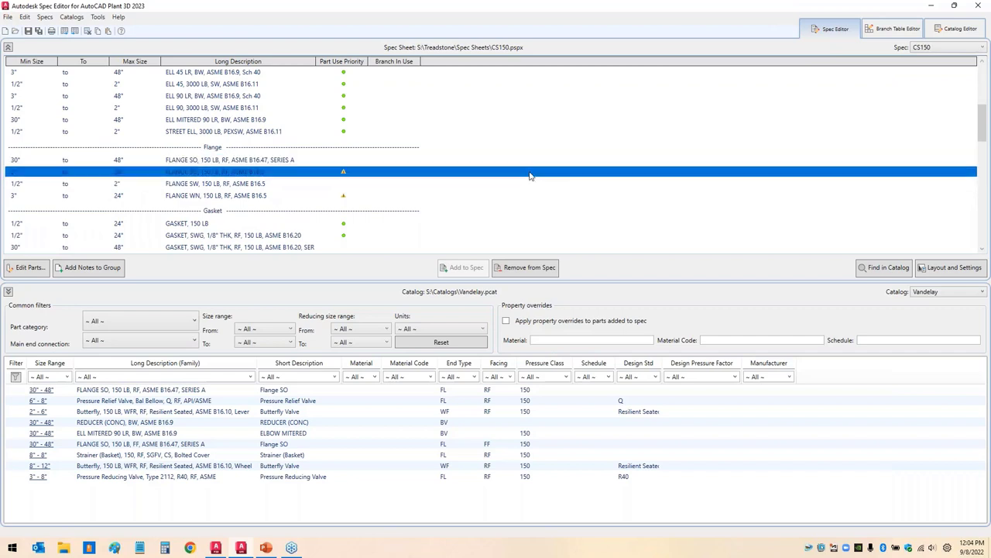
left_click(574, 120)
left_click(387, 96)
mouse_move(310, 91)
left_mouse_down()
mouse_move(335, 78)
mouse_move(366, 86)
mouse_move(369, 125)
mouse_move(333, 146)
mouse_move(327, 83)
left_mouse_up()
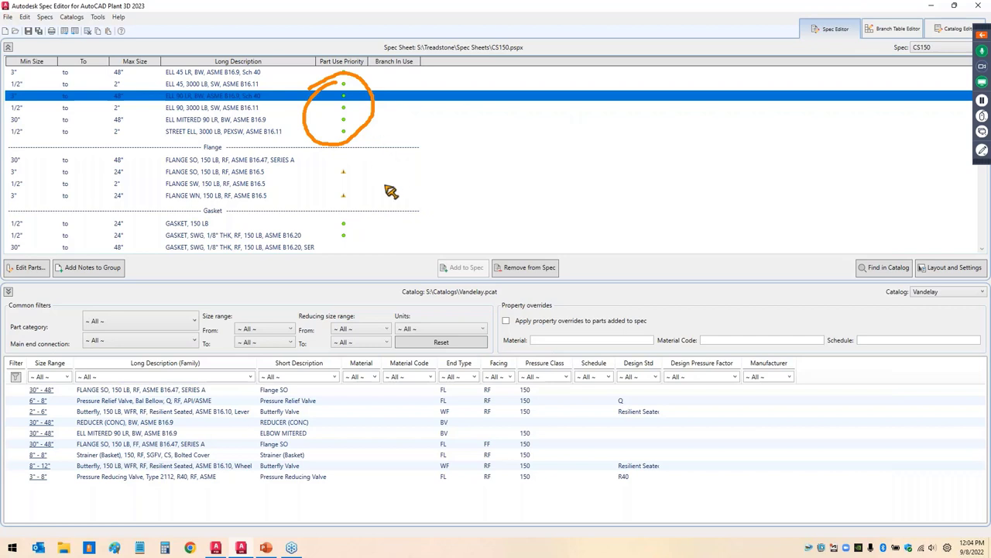
mouse_move(351, 171)
left_mouse_down()
mouse_move(375, 170)
mouse_move(373, 202)
mouse_move(358, 200)
mouse_move(427, 182)
mouse_move(571, 177)
left_mouse_up()
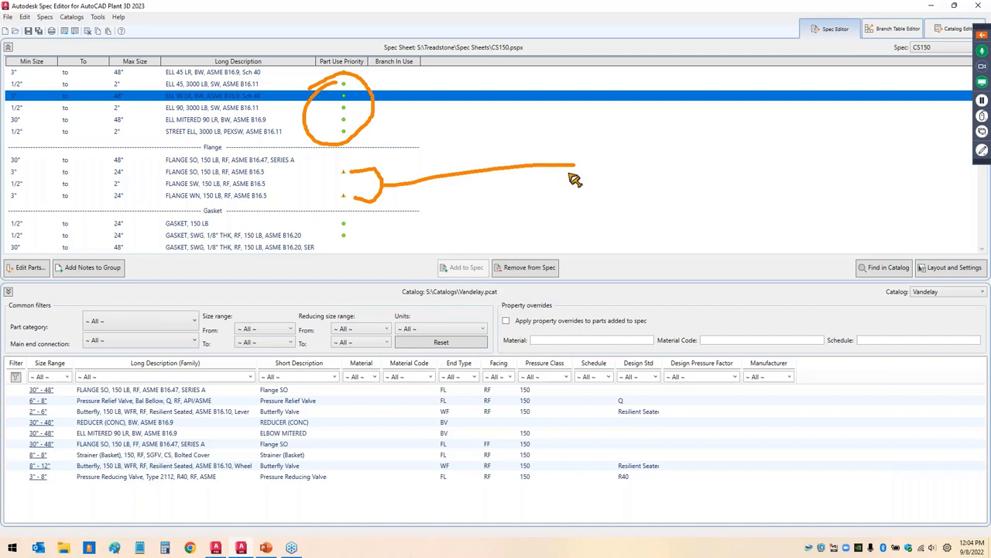
Step: Highlight the FLANGE SW and GASKET, SWG rows with on-screen markings
mouse_move(589, 161)
left_mouse_down()
mouse_move(316, 248)
mouse_move(540, 184)
mouse_move(449, 194)
mouse_move(352, 178)
mouse_move(340, 196)
left_mouse_up()
left_click_drag(8, 183, 204, 179)
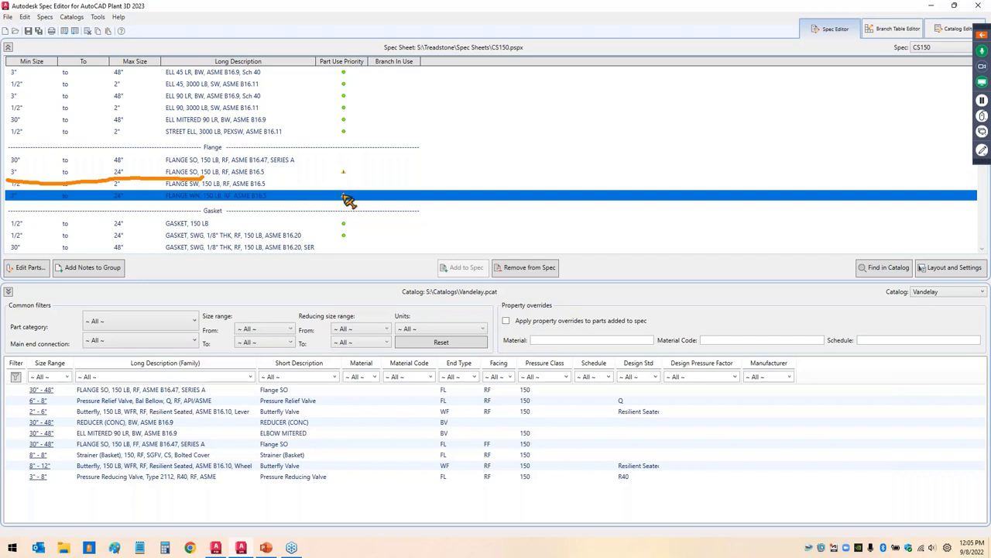
left_click(198, 236)
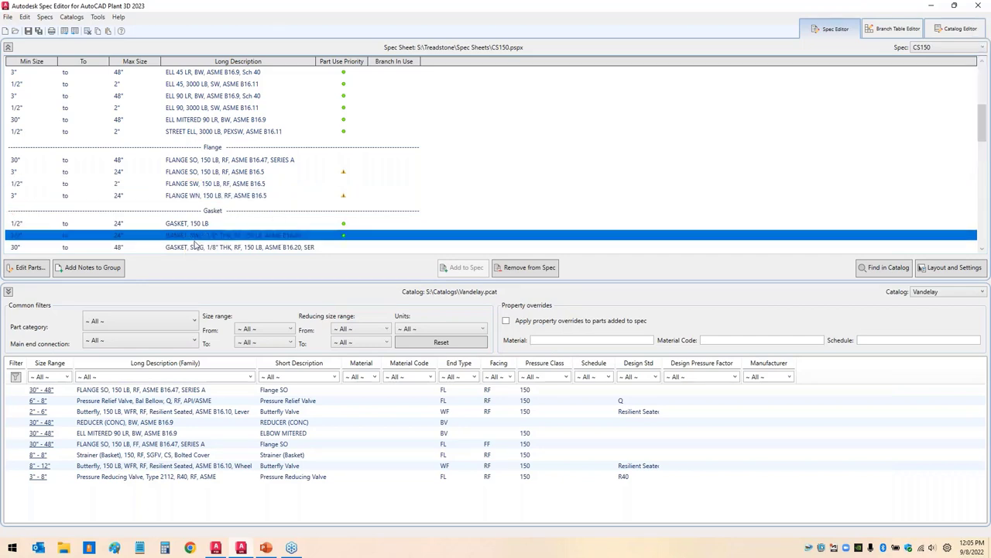
key("ctrl+shift+d")
left_click_drag(5, 179, 198, 183)
left_click_drag(6, 205, 228, 205)
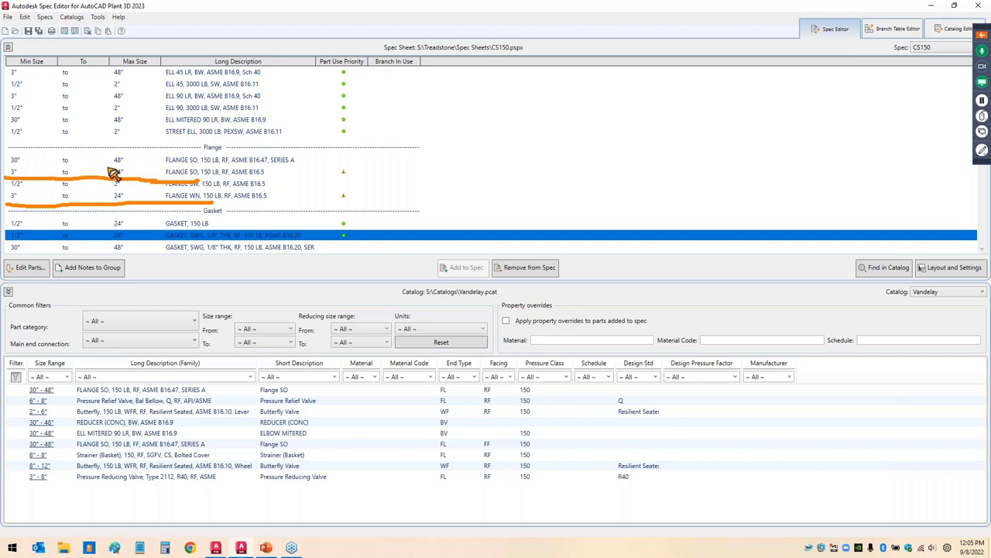
left_click_drag(348, 156, 422, 141)
left_click_drag(349, 187, 442, 184)
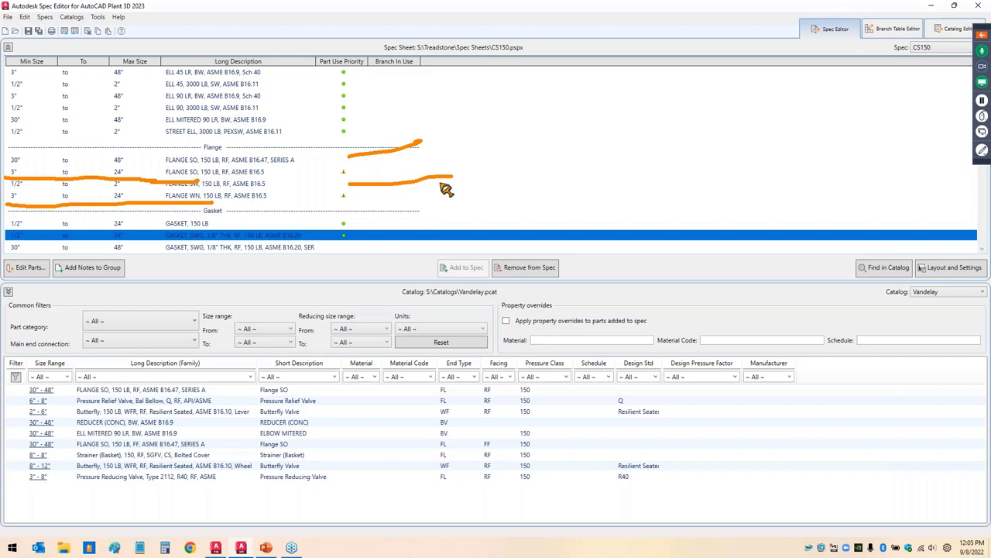
Step: Compare the FLANGE SO 150 LB, FLANGE SW, FLANGE WN and 30" to 48" FLANGE SO rows
left_click(405, 184)
left_click(398, 170)
left_click(391, 196)
left_click(393, 172)
left_click(393, 185)
left_click(395, 196)
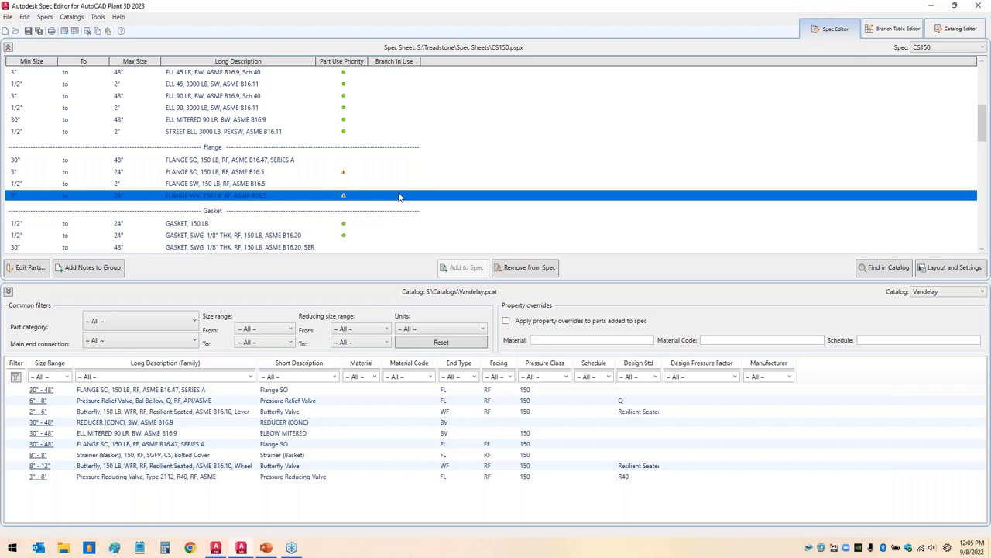
left_click(435, 160)
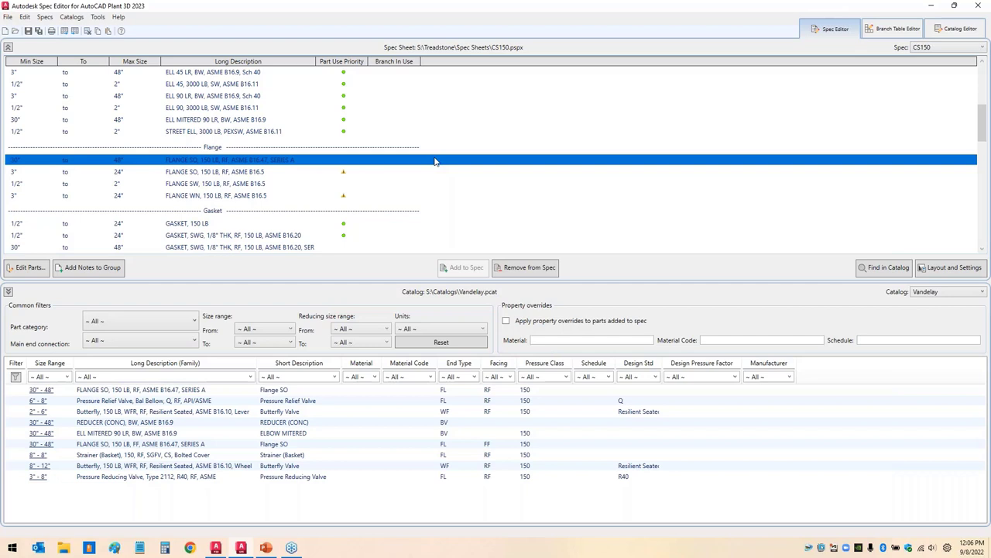
Step: Open Part Use Priority from the 3" to 24" FLANGE SO row's warning icon
left_click(347, 109)
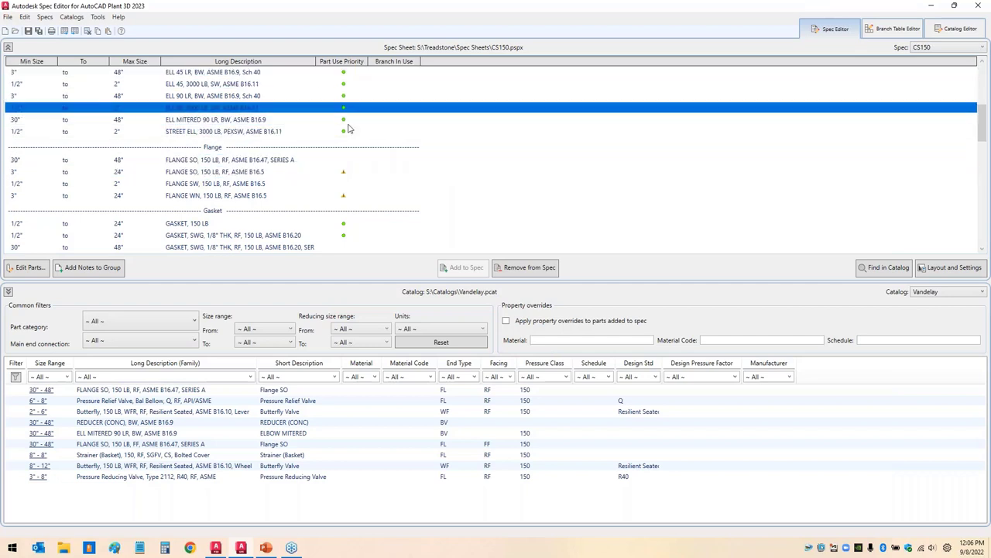
left_click(344, 171)
left_click(345, 173)
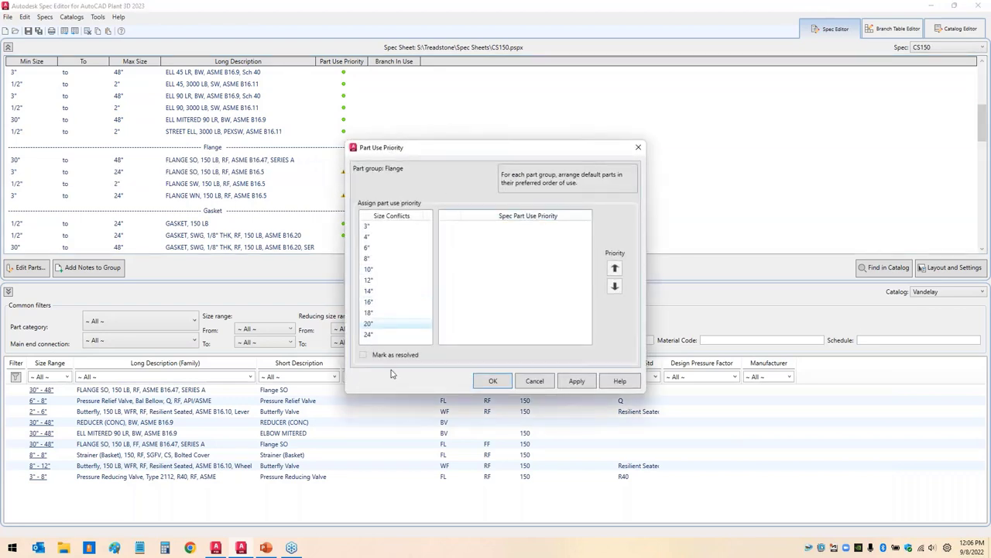
Step: Make FLANGE WN the first-priority flange for the 3", 4", 6", 8" and 10" sizes
left_click(369, 226)
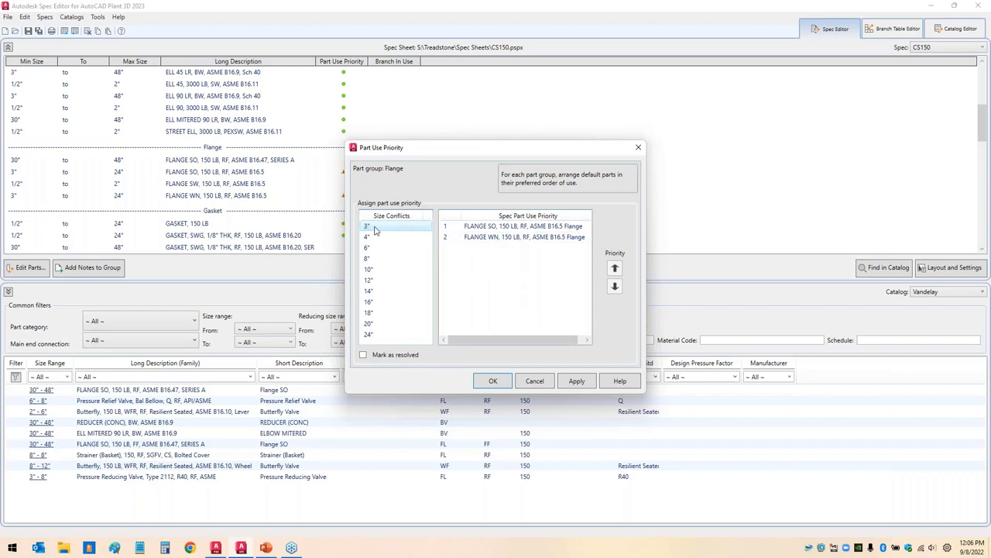
left_click(488, 239)
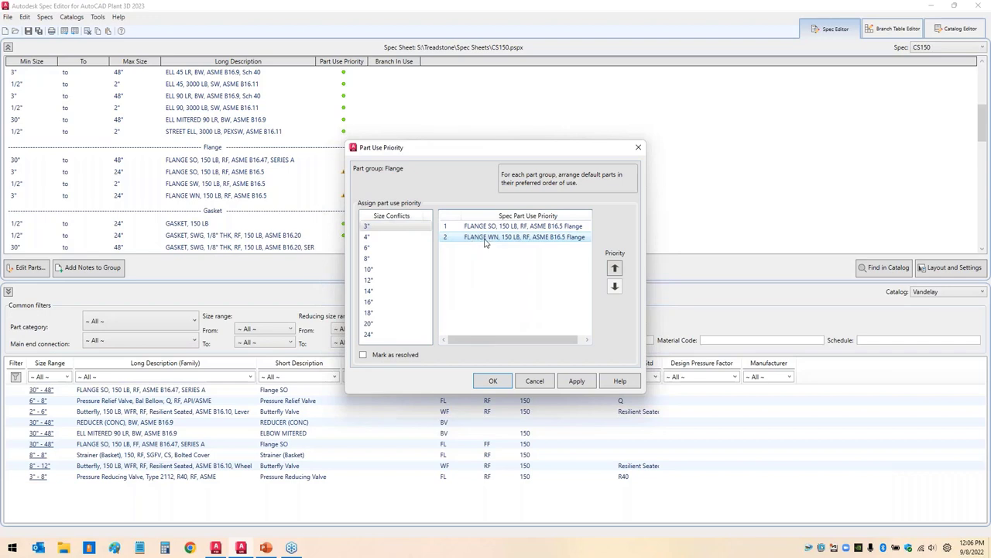
left_click(615, 269)
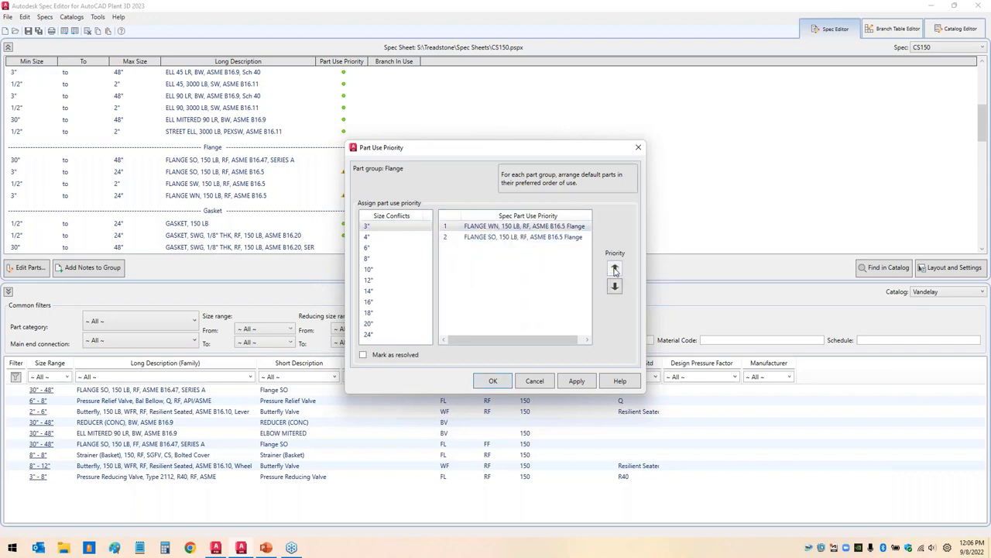
left_click(368, 236)
left_click(486, 239)
left_click(615, 269)
left_click(366, 248)
left_click(500, 238)
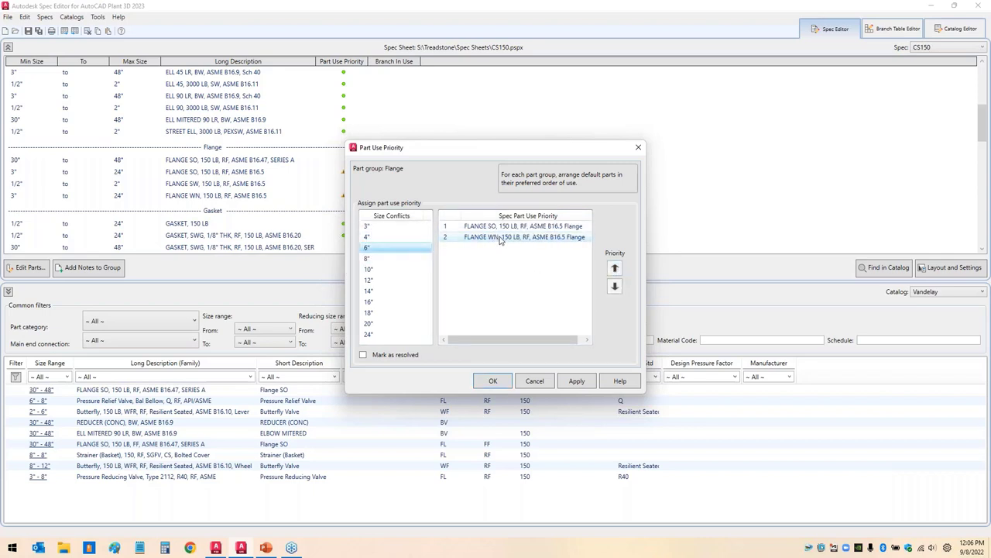
left_click(615, 268)
left_click(368, 258)
left_click(492, 237)
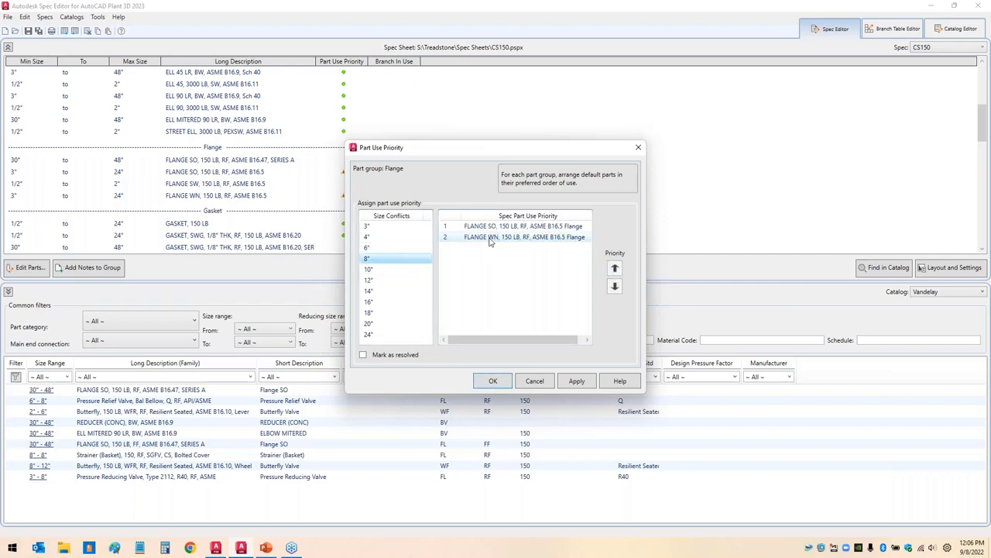
left_click(615, 268)
left_click(368, 269)
left_click(491, 237)
left_click(615, 268)
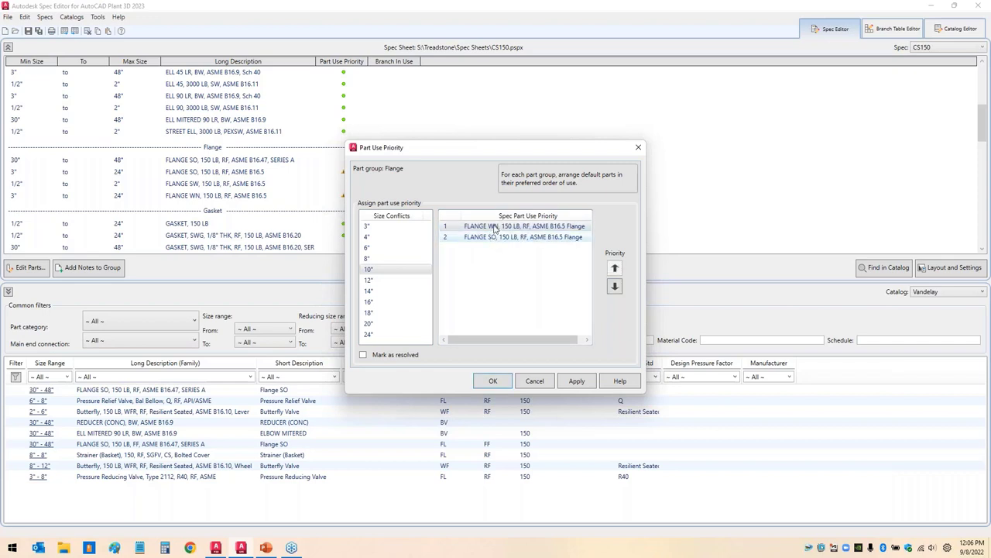
Step: Review the flange priority order for each size from 3" down to 24"
left_click(367, 237)
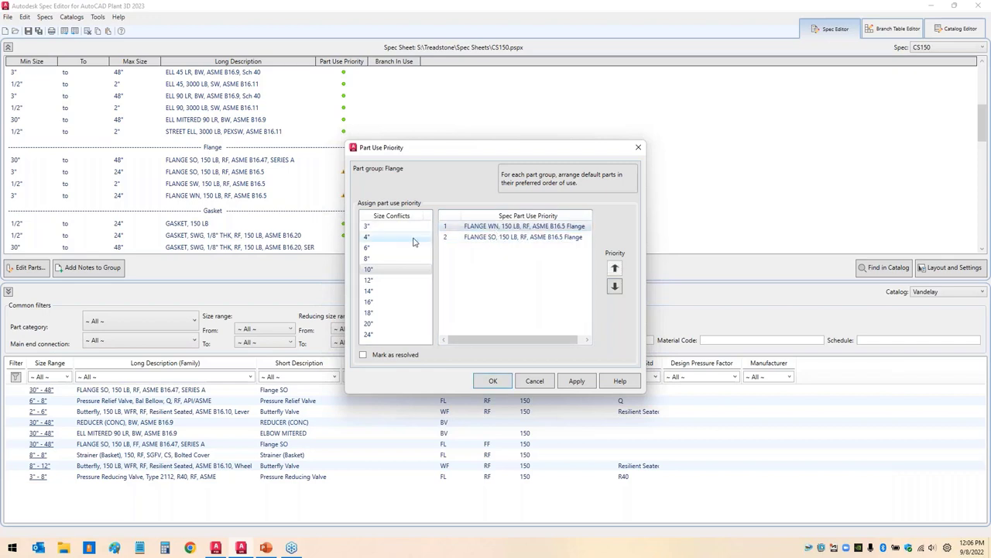
left_click(368, 226)
left_click(368, 270)
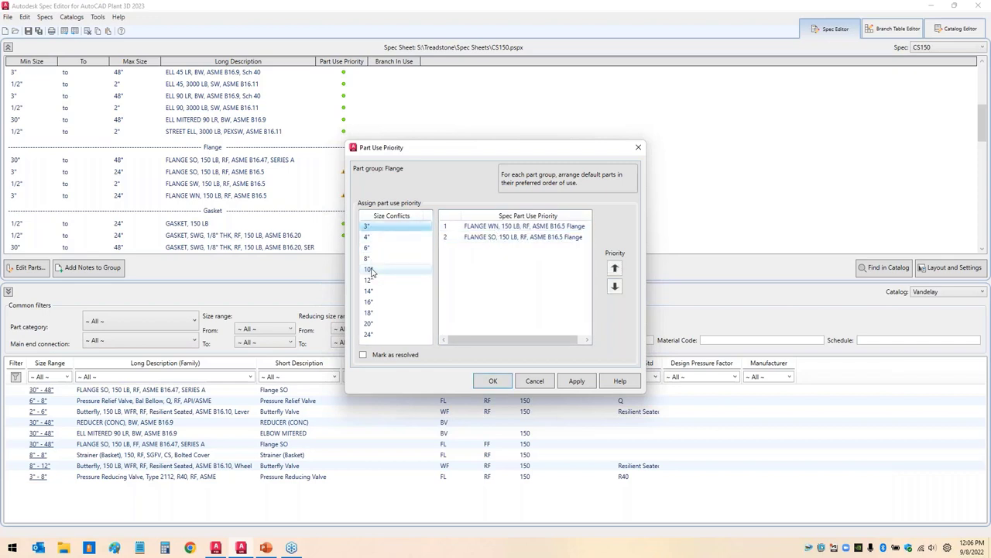
left_click(373, 291)
left_click(383, 280)
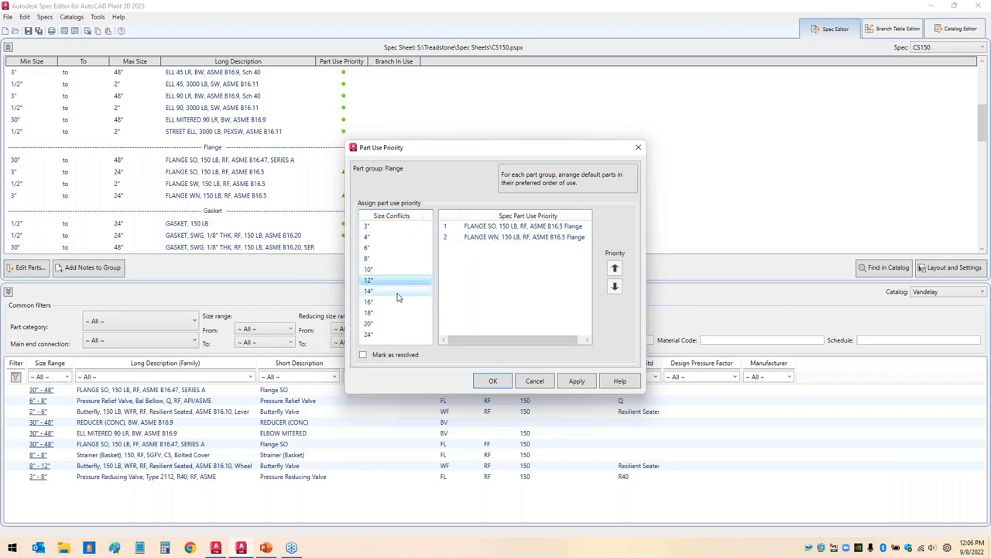
key("Down")
key("Down")
key("Down")
key("Down")
key("Down")
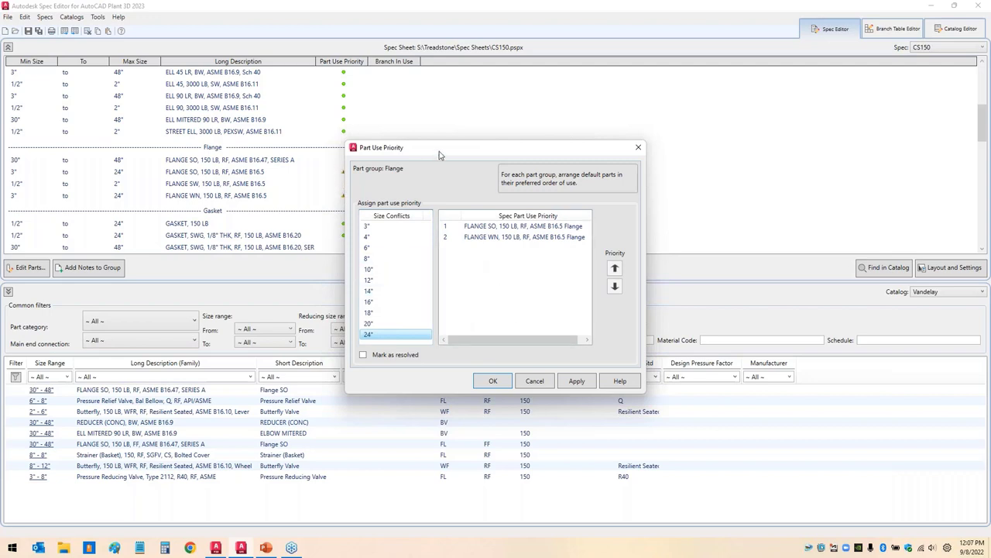
left_click_drag(437, 152, 523, 144)
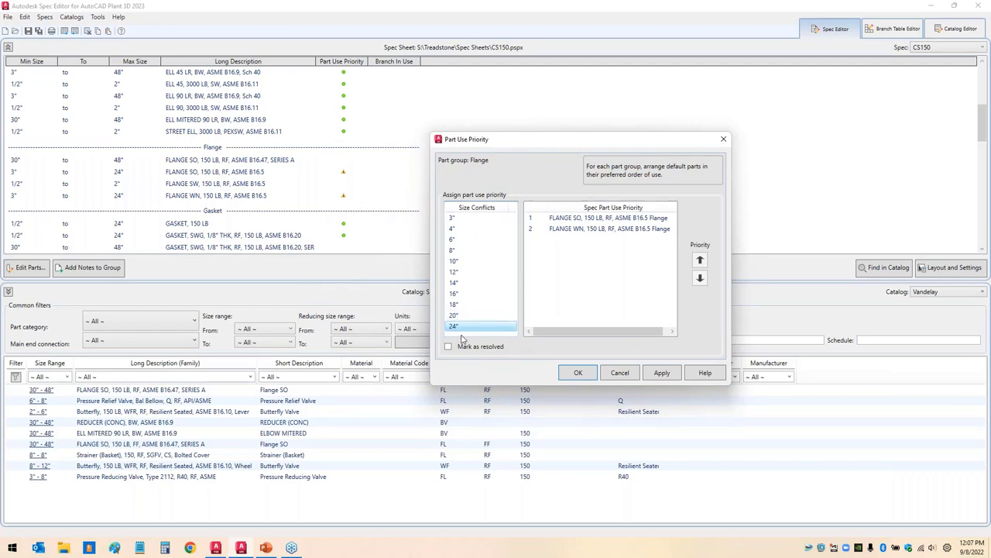
mouse_move(472, 367)
left_mouse_down()
mouse_move(479, 325)
mouse_move(518, 364)
left_mouse_up()
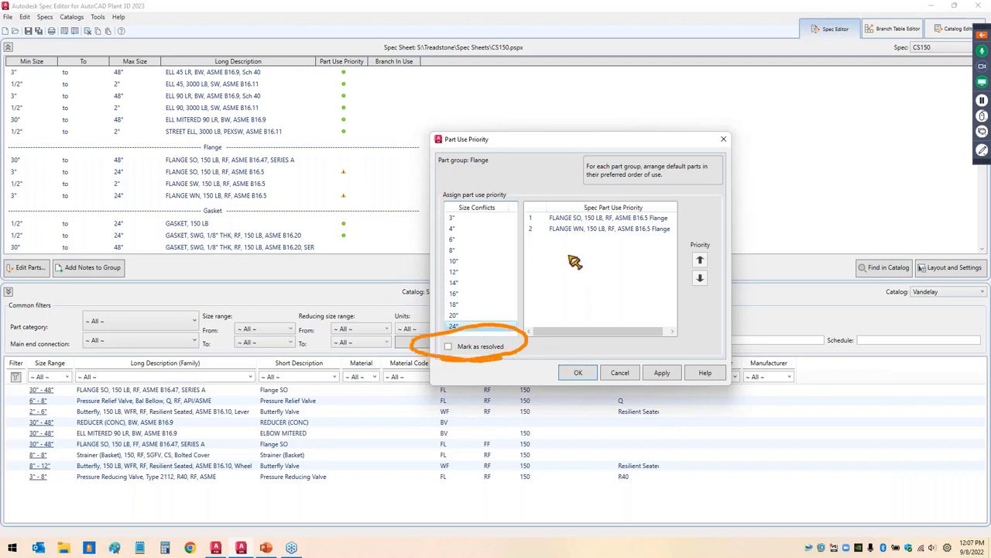
key("Escape")
Step: Select all sizes 3" to 24", mark them as resolved and confirm
left_click(456, 218)
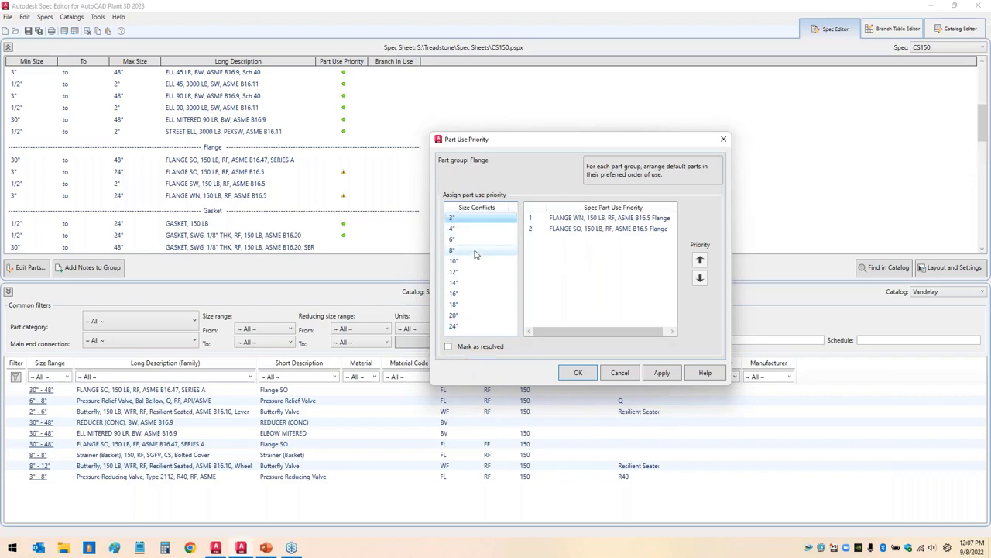
left_click(454, 328, "shift")
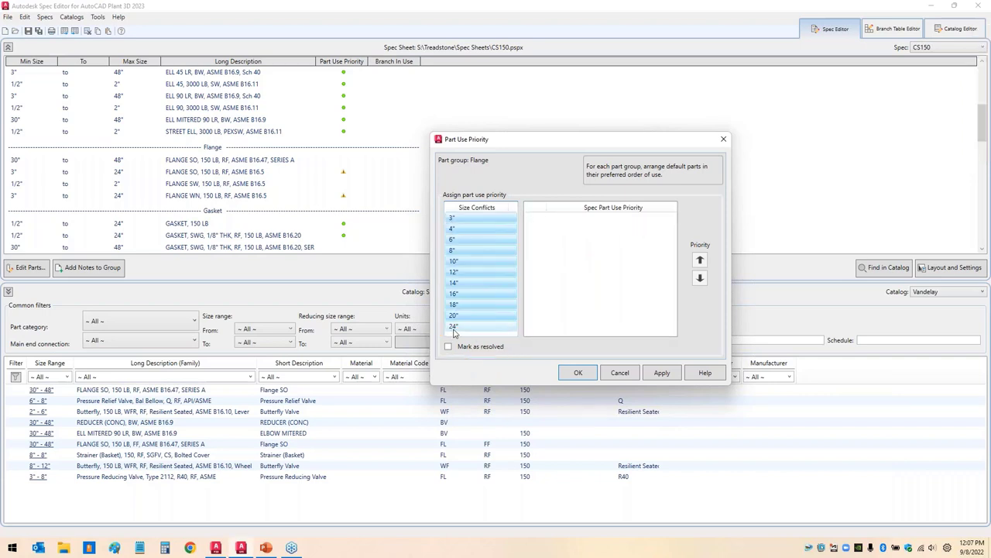
left_click(449, 348)
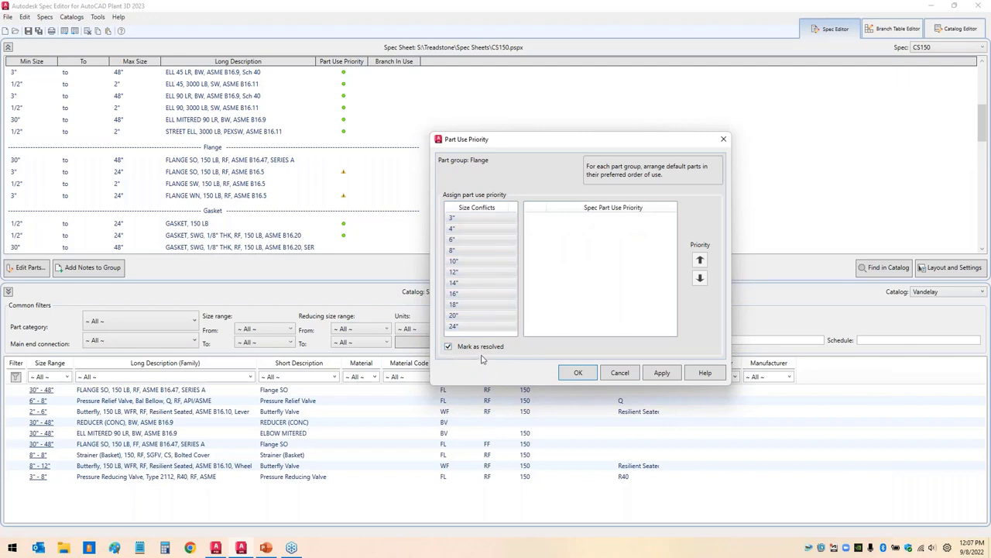
left_click(578, 373)
Step: Check the FLANGE SW and SO 150 LB entries, save the CS150 spec, and return to Plant 3D
left_click(387, 223)
left_click(438, 186)
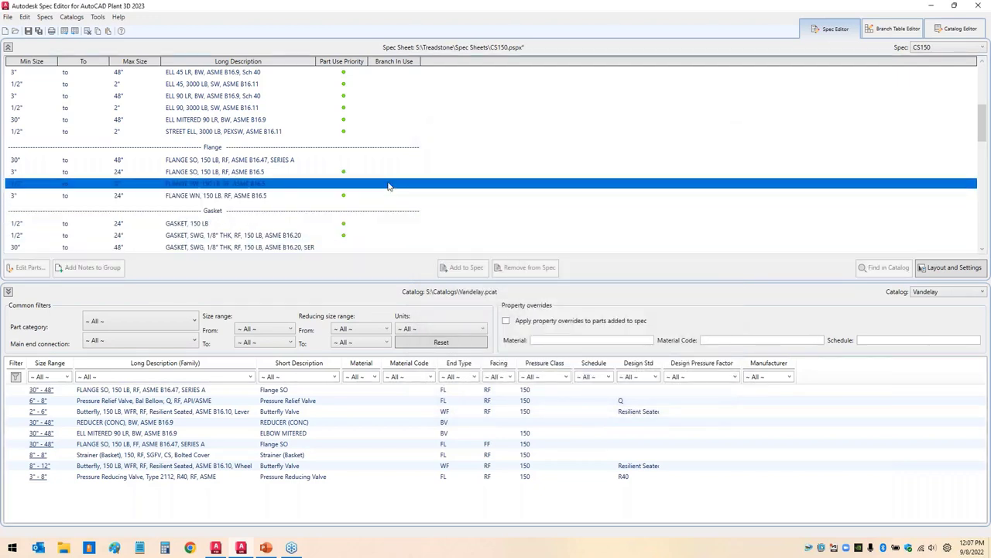
left_click(361, 171)
mouse_move(358, 169)
left_mouse_down()
mouse_move(376, 206)
mouse_move(355, 203)
left_mouse_up()
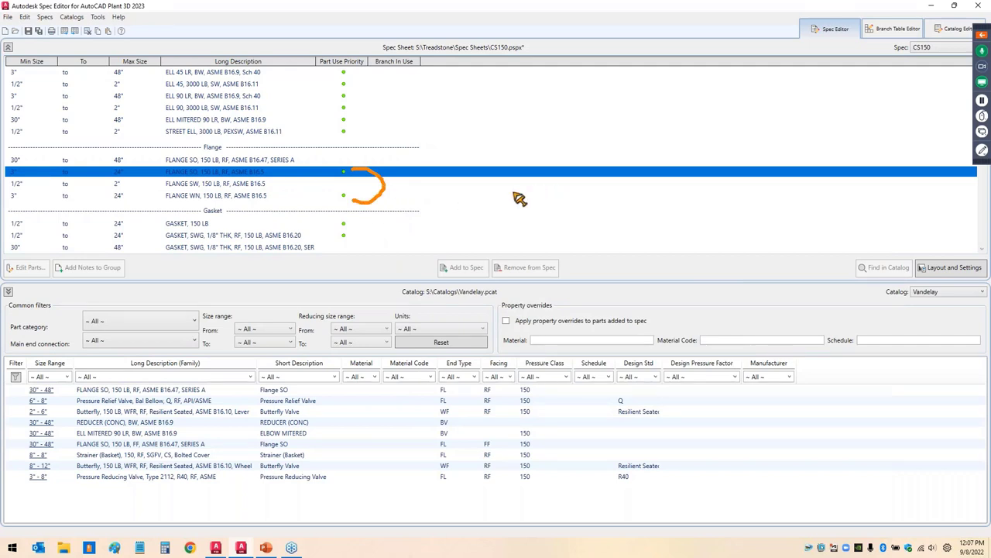
key("Escape")
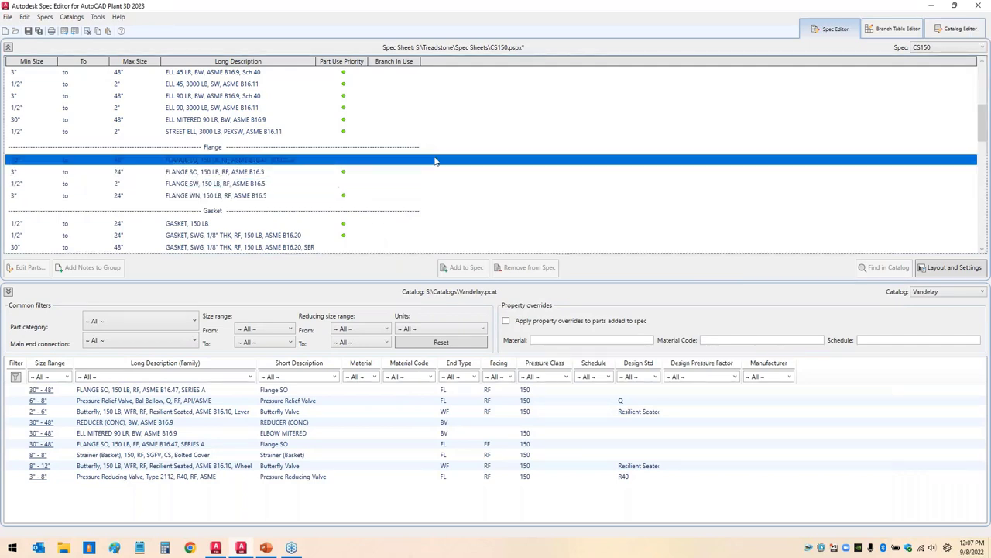
left_click(28, 31)
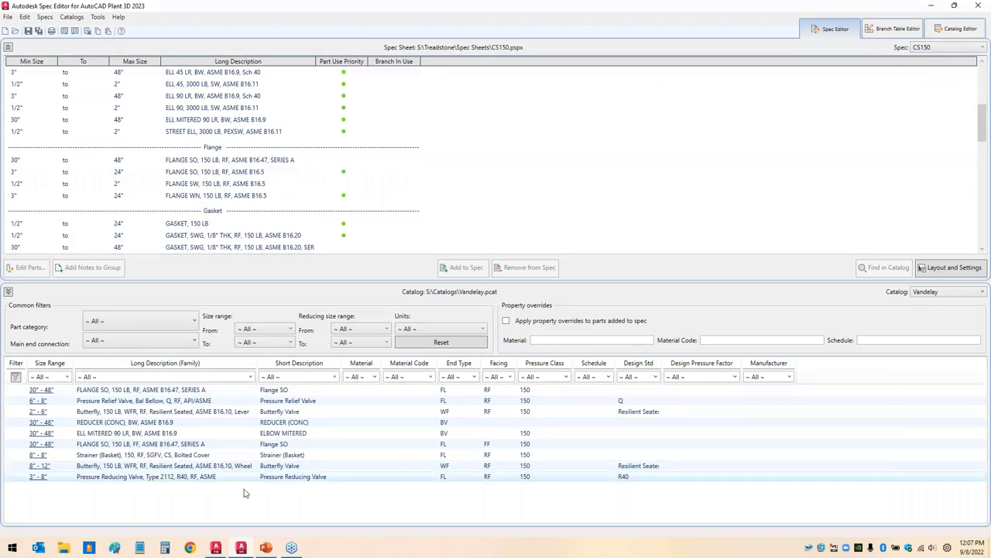
left_click(240, 548)
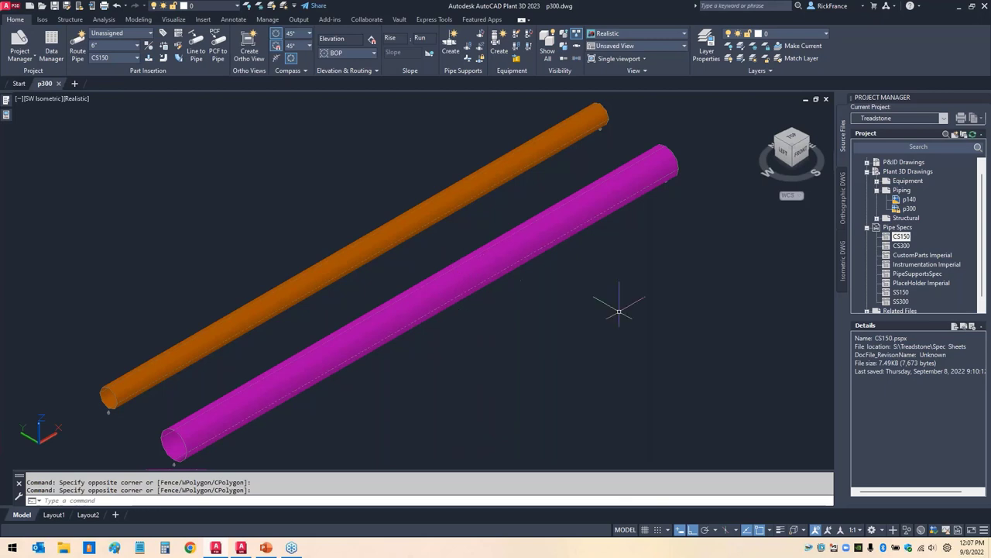
Step: Check the project's Pipe Specs for updates and apply the available update
left_click(903, 230)
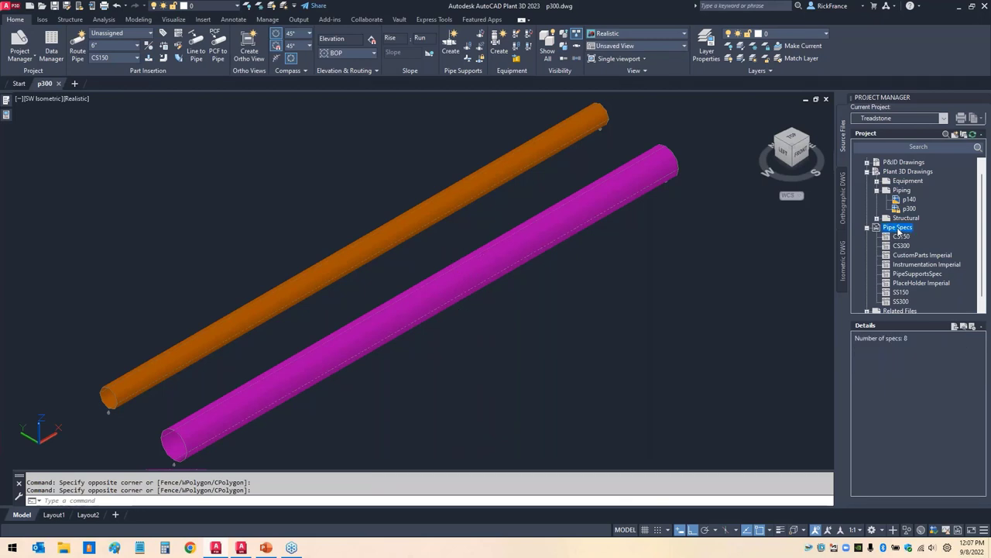
right_click(899, 230)
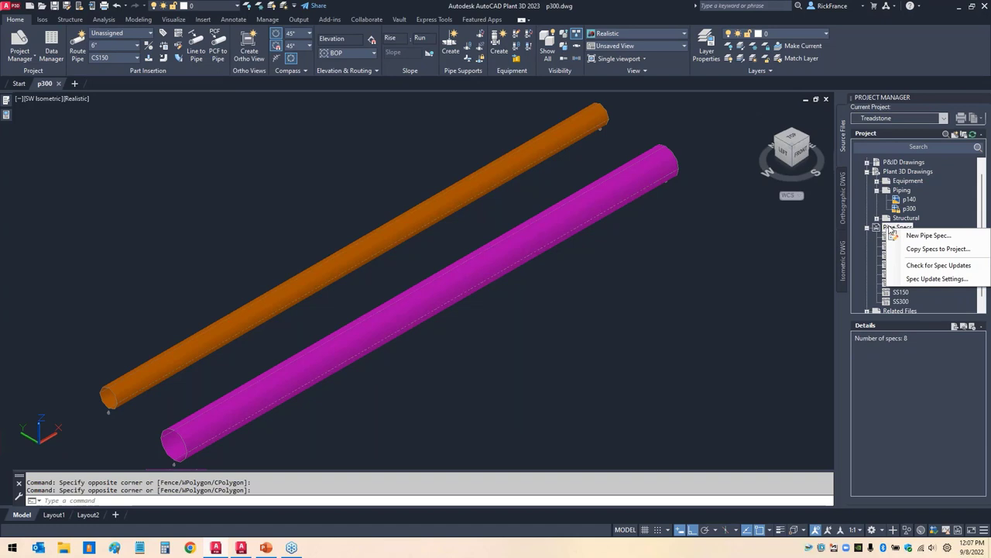
left_click(939, 265)
left_click(488, 249)
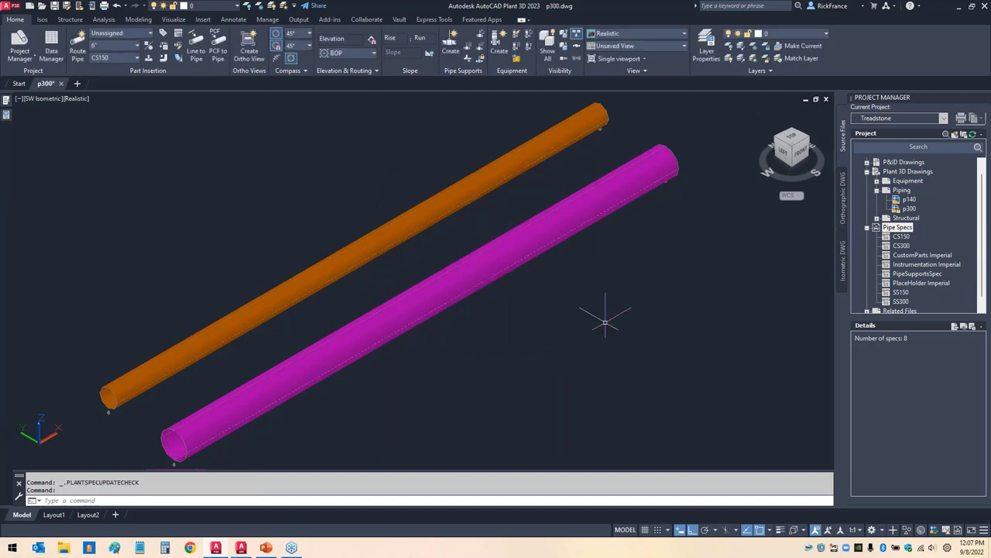
Step: Insert a CS150 flanged check valve on the orange pipe and on the magenta pipe
left_click(6, 113)
scroll(77, 310, "down", 10)
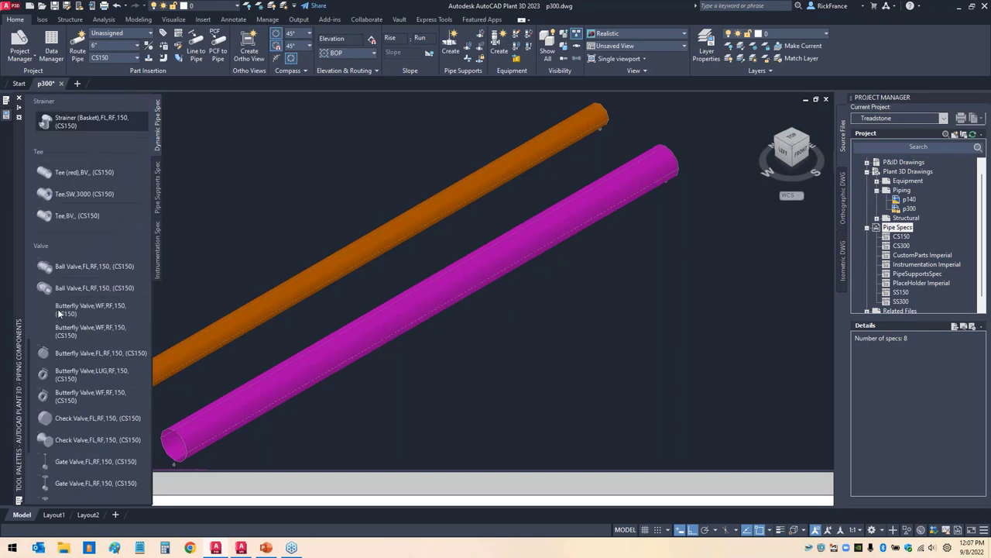
scroll(81, 312, "down", 3)
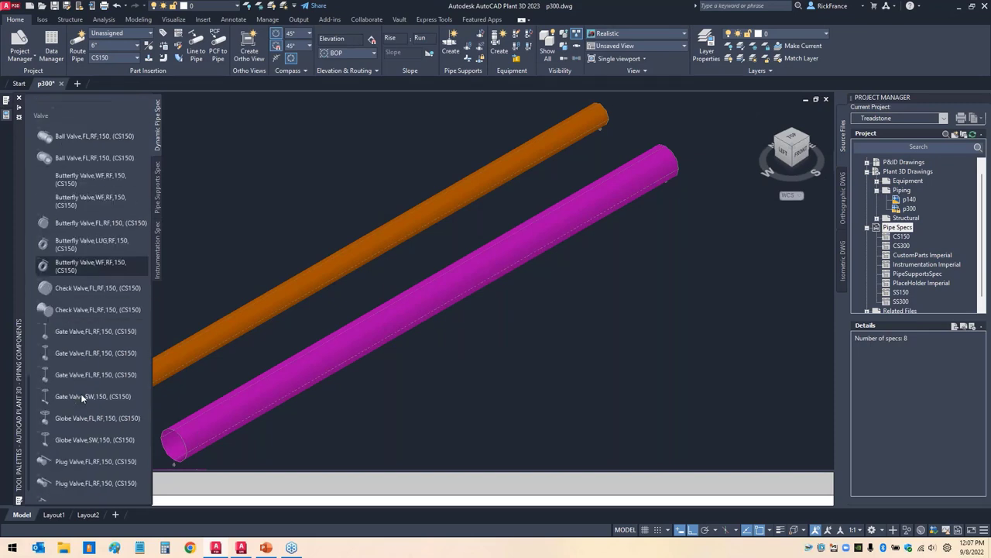
left_click(99, 310)
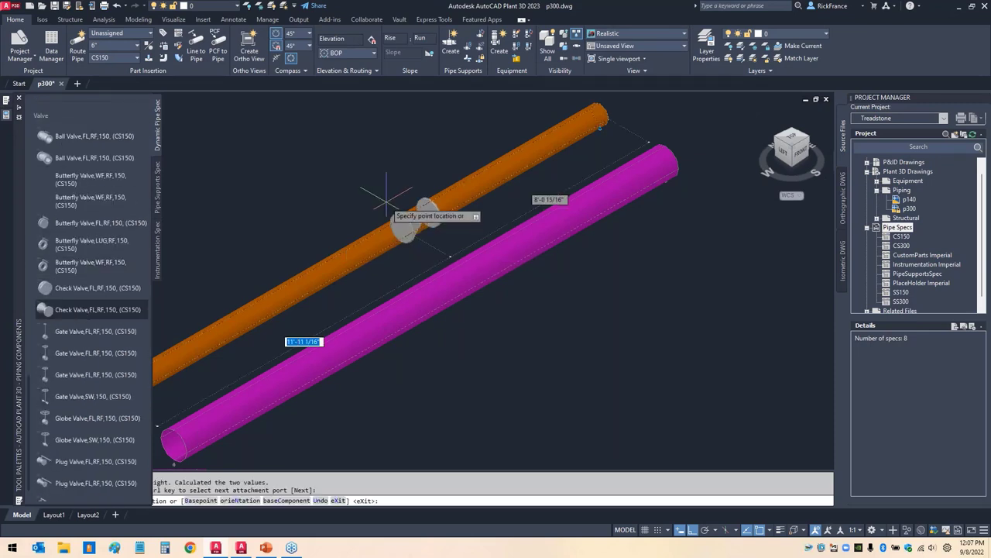
left_click(354, 255)
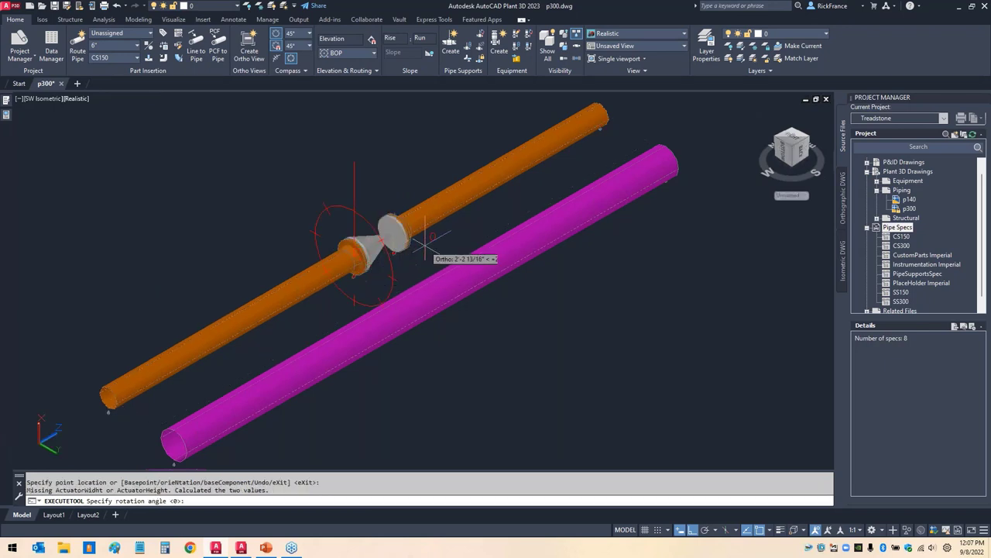
left_click(418, 247)
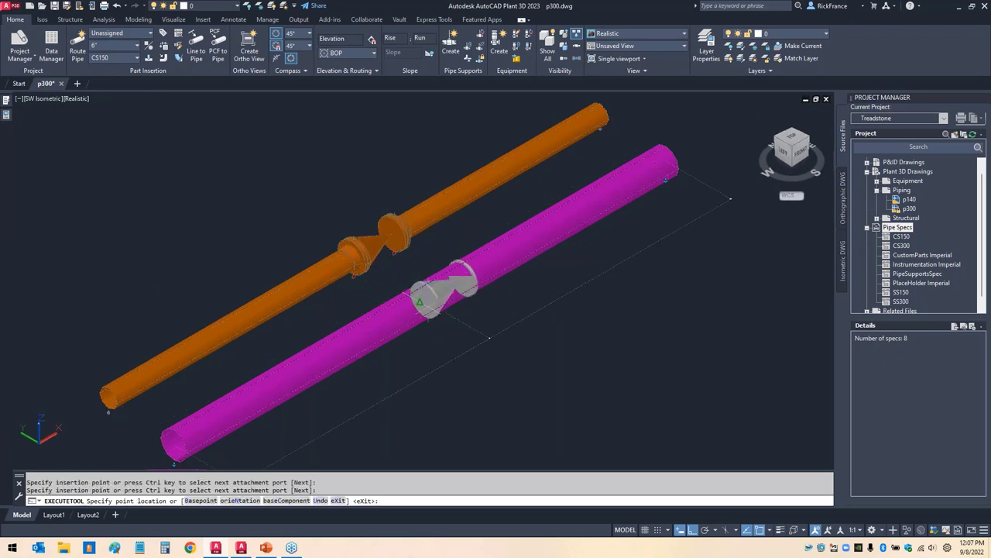
left_click(430, 308)
left_click(439, 314)
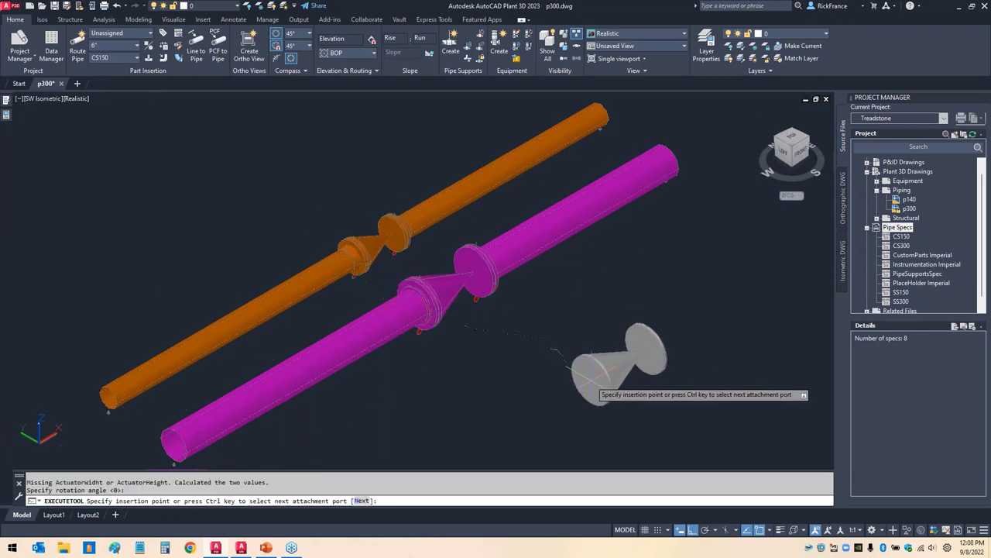
key("Escape")
Step: Pan and zoom so both pipes with their new valves are fully in view
scroll(348, 299, "up", 3)
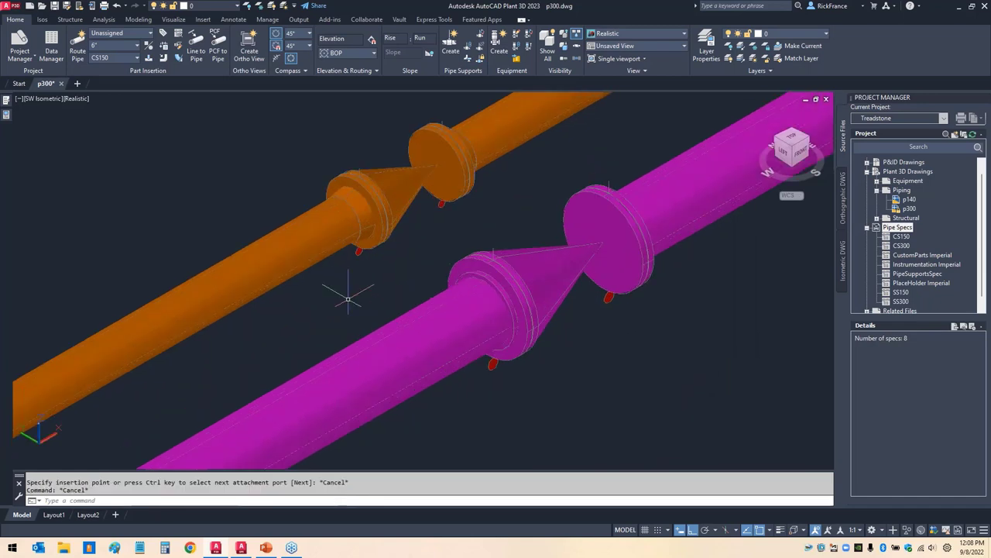
left_click_drag(350, 199, 160, 186)
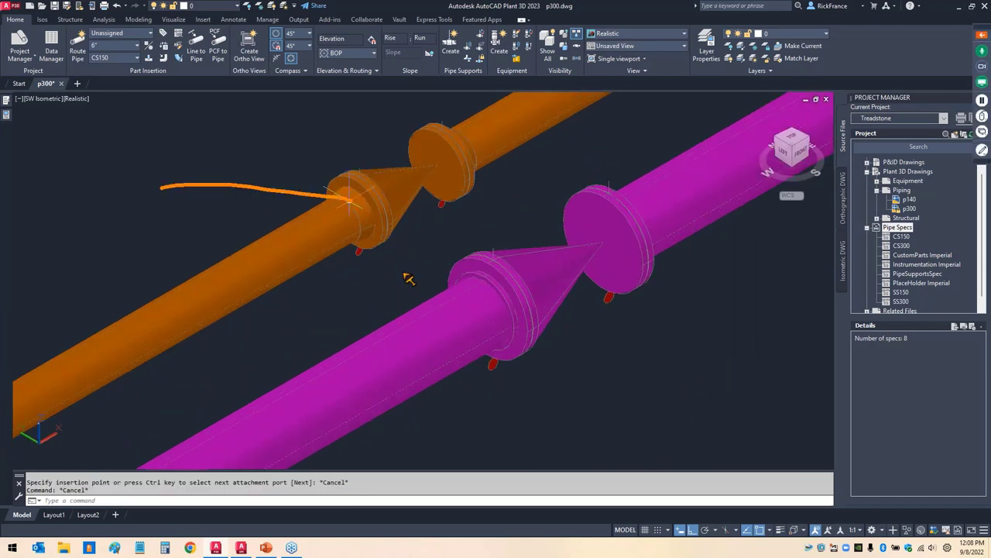
mouse_move(517, 324)
left_mouse_down()
mouse_move(703, 349)
mouse_move(709, 341)
left_mouse_up()
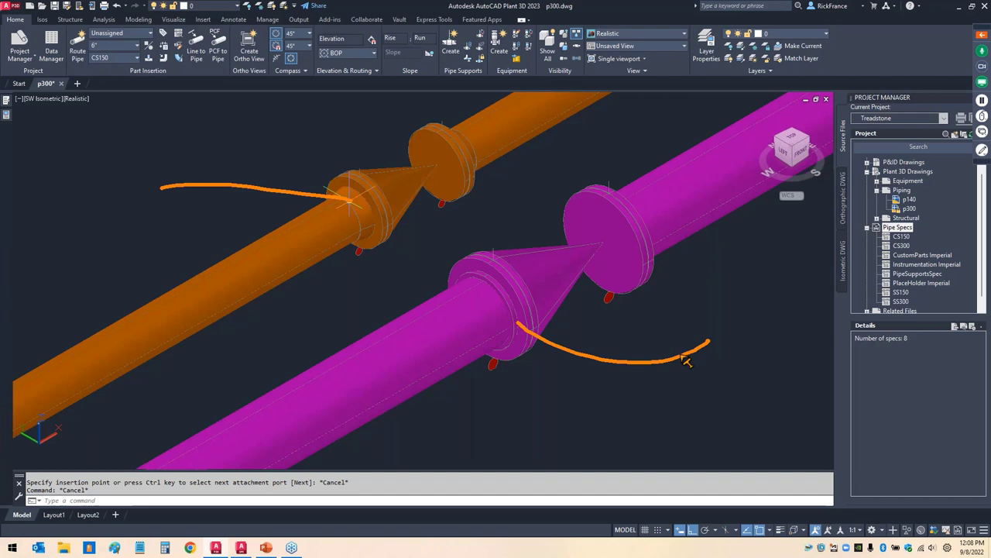
key("Escape")
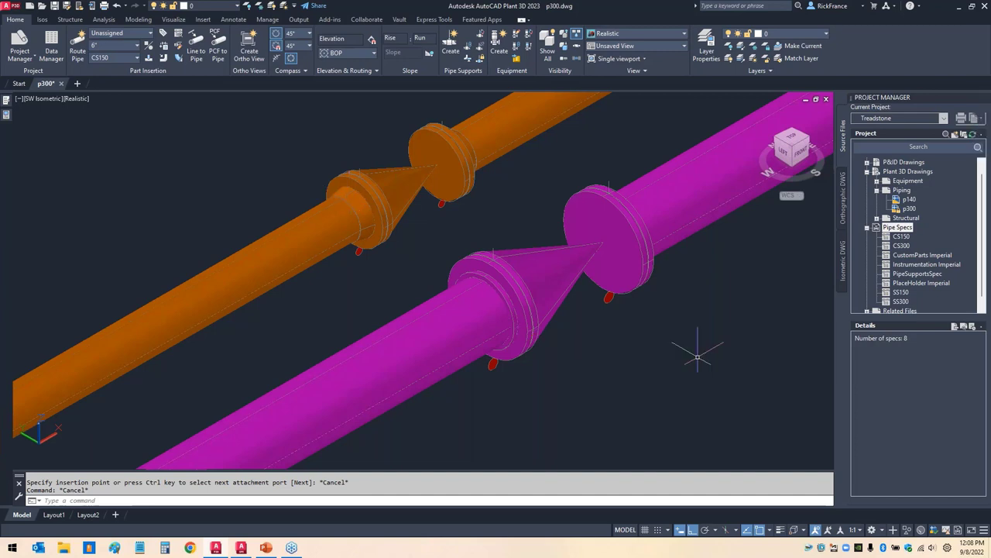
scroll(678, 344, "down", 5)
mouse_move(678, 345)
middle_mouse_down()
mouse_move(624, 349)
mouse_move(533, 321)
mouse_move(542, 318)
middle_mouse_up()
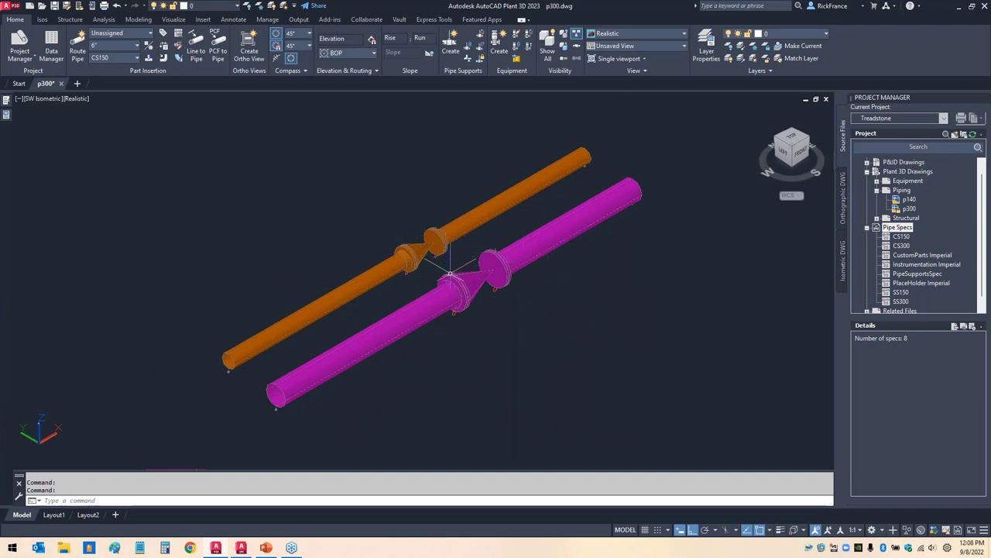
left_click(473, 281)
key("Delete")
left_click(496, 270)
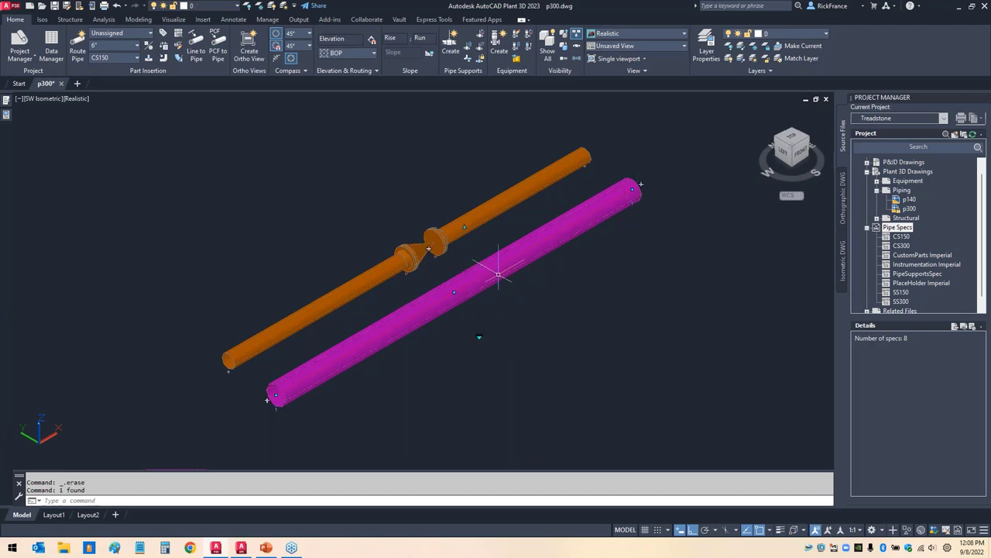
key("Delete")
left_click(424, 241)
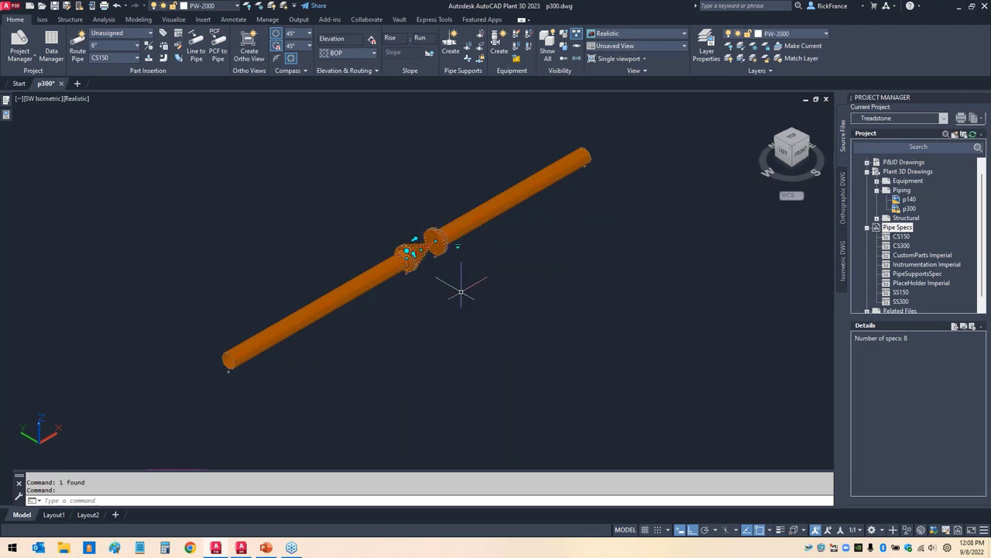
key("Delete")
scroll(471, 237, "up", 2)
middle_click_drag(476, 244, 480, 270)
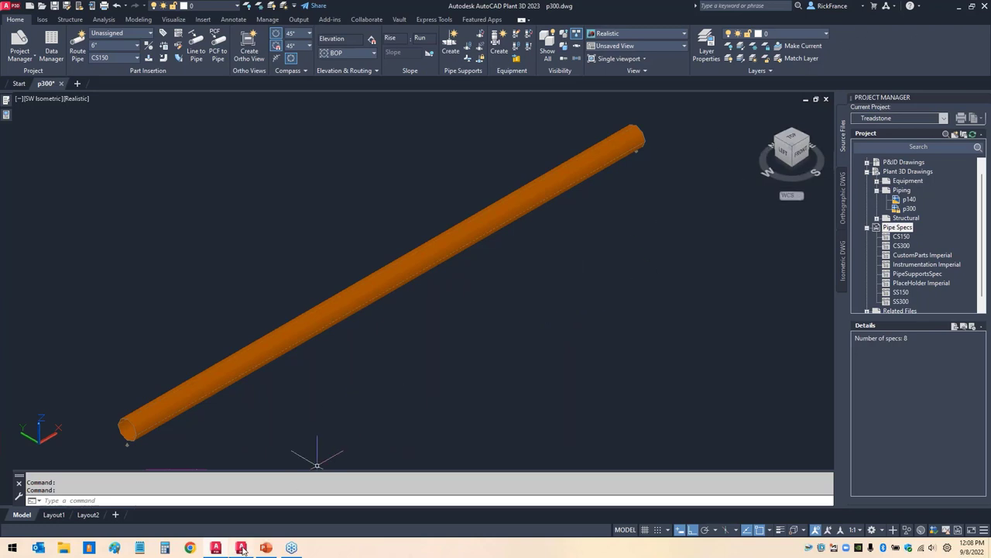
Step: In the CS150 spec sheet, annotate the sockolet rows' priority icons and Branch In Use checks
mouse_move(242, 549)
left_click(241, 548)
left_click(499, 225)
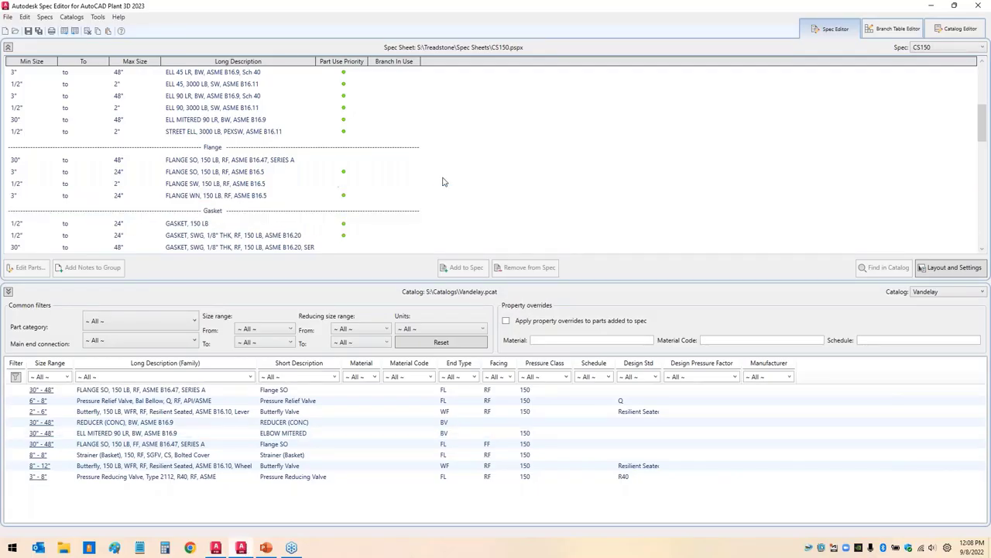
left_click(402, 109)
scroll(402, 110, "down", 5)
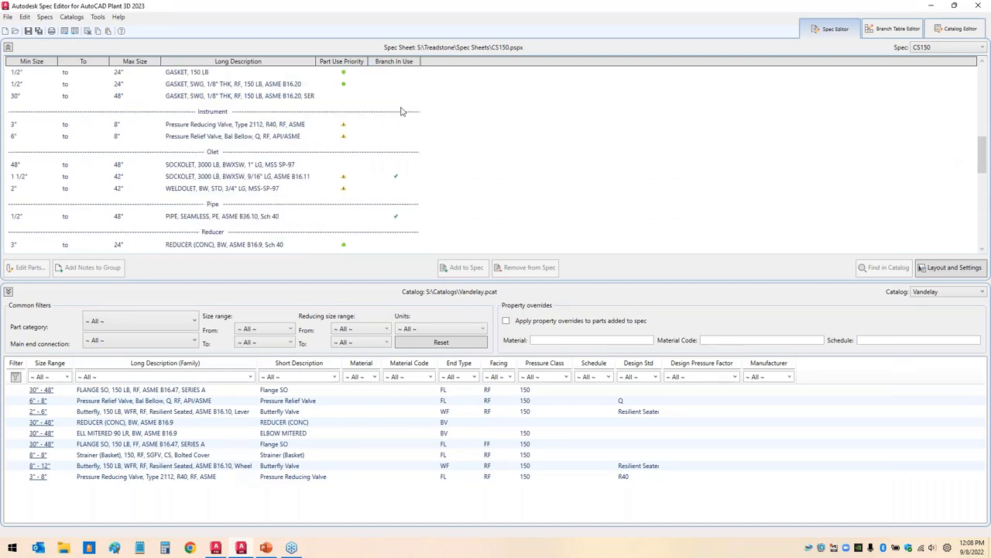
scroll(402, 118, "down", 1)
left_click(472, 143)
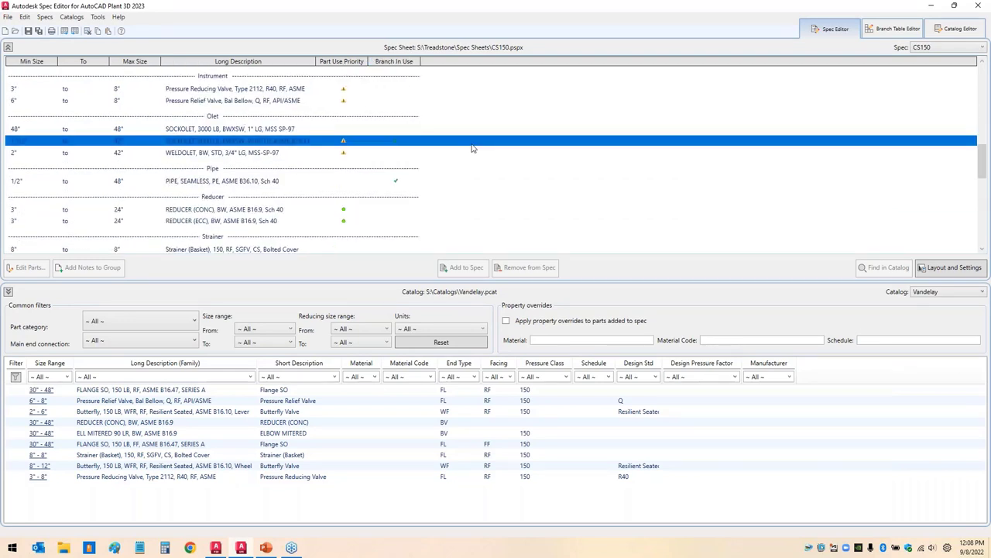
mouse_move(511, 152)
left_mouse_down()
mouse_move(346, 132)
mouse_move(362, 142)
mouse_move(355, 165)
mouse_move(325, 157)
mouse_move(321, 131)
mouse_move(421, 146)
mouse_move(396, 156)
mouse_move(390, 124)
left_mouse_up()
mouse_move(409, 172)
left_mouse_down()
mouse_move(411, 199)
mouse_move(401, 178)
mouse_move(425, 169)
left_mouse_up()
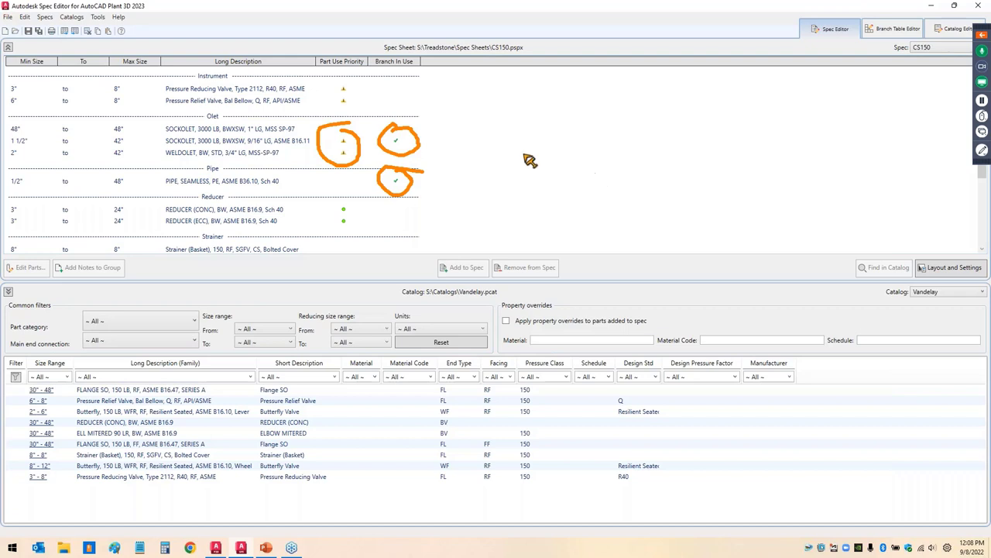
left_click_drag(418, 152, 550, 156)
mouse_move(333, 132)
left_mouse_down()
mouse_move(357, 161)
mouse_move(331, 161)
mouse_move(330, 177)
mouse_move(342, 145)
left_mouse_up()
key("Up")
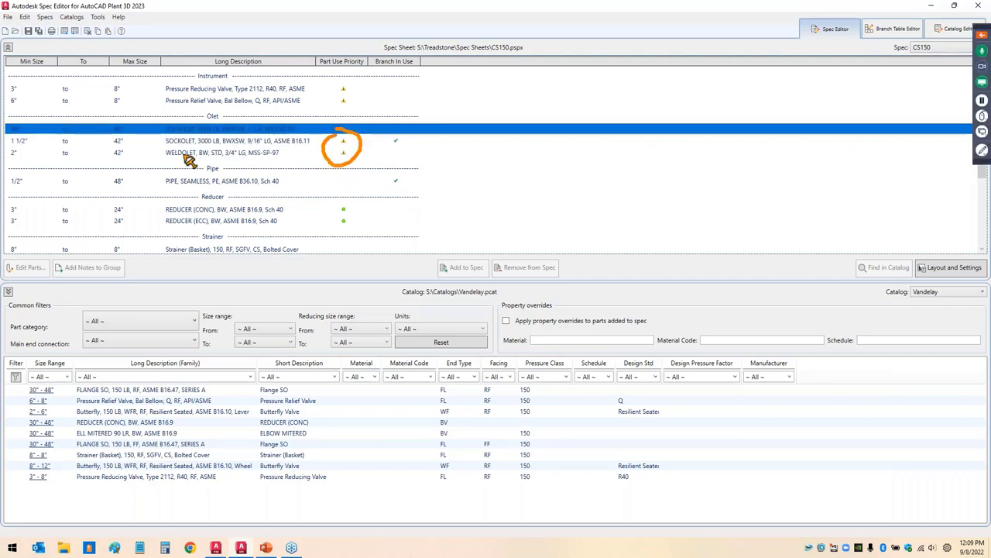
Step: Scroll to the Tee group and annotate TEE (RED)'s priority icons and branch checks
left_click(361, 216)
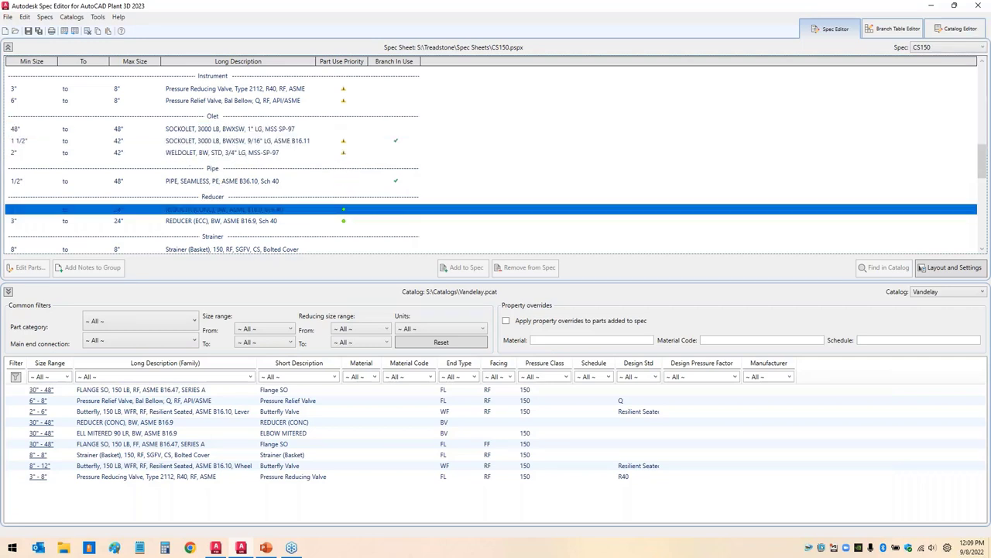
scroll(358, 214, "down", 3)
left_click(353, 210)
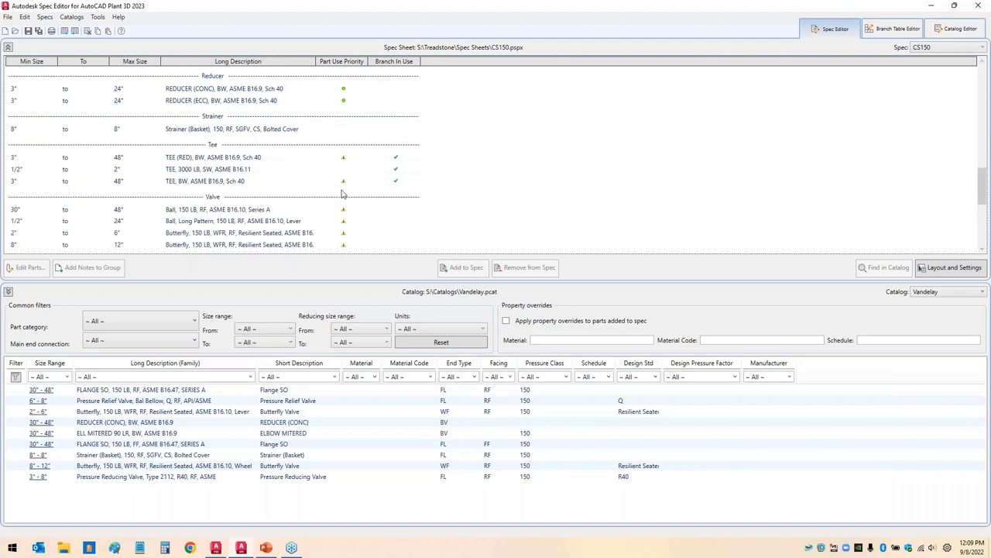
left_click(324, 157)
mouse_move(347, 144)
left_mouse_down()
mouse_move(364, 175)
mouse_move(328, 190)
mouse_move(357, 145)
mouse_move(428, 183)
mouse_move(401, 203)
mouse_move(391, 156)
mouse_move(612, 134)
left_mouse_up()
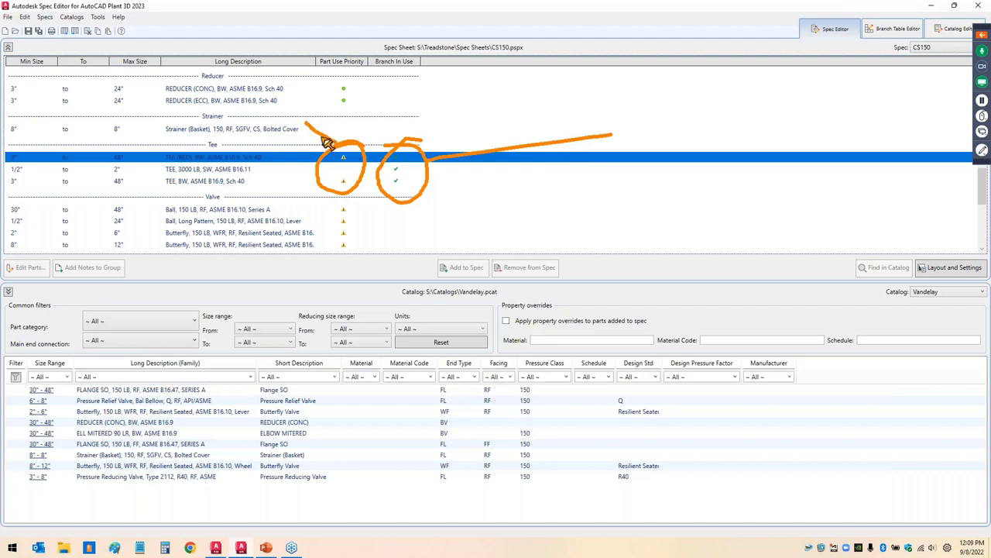
left_click_drag(442, 145, 428, 160)
key("Escape")
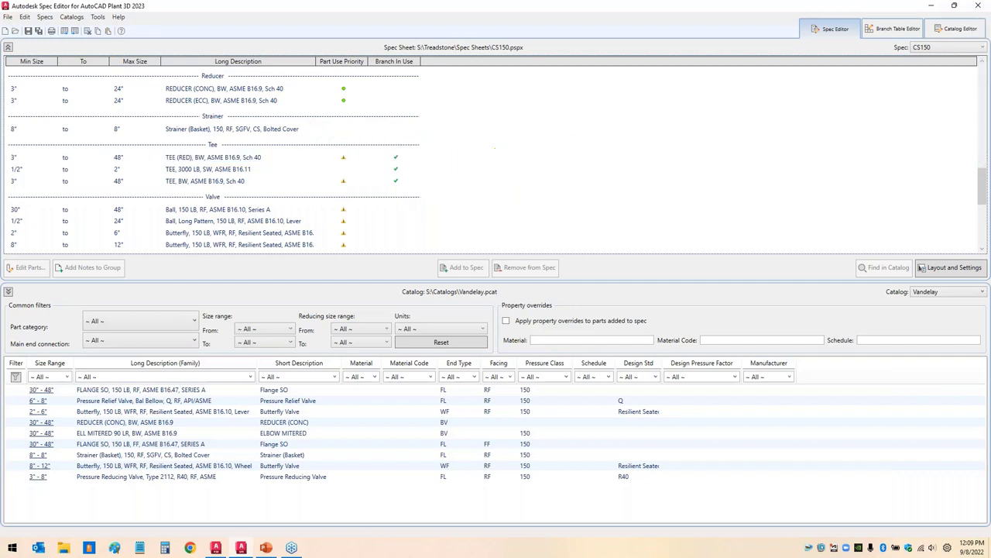
scroll(487, 195, "down", 3)
left_click(486, 194)
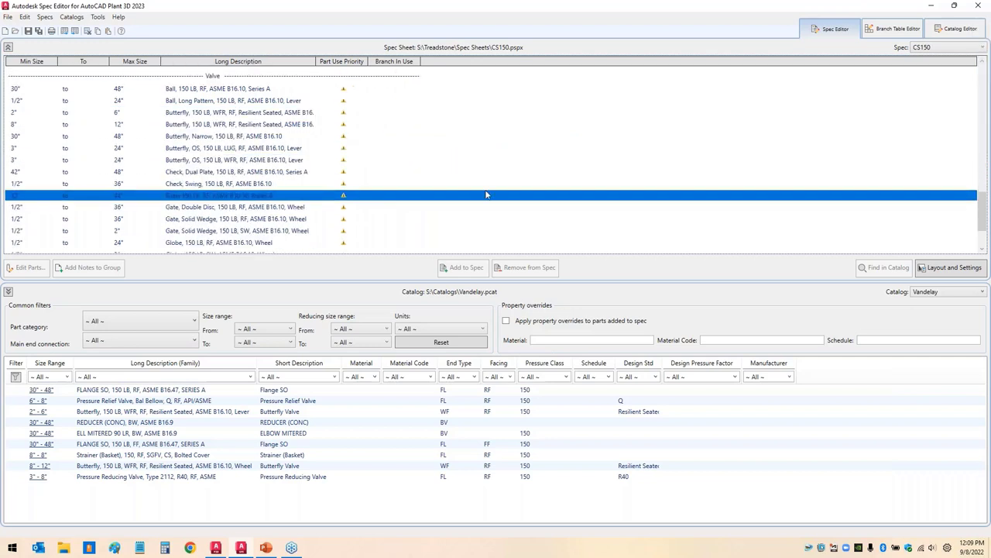
mouse_move(332, 78)
left_mouse_down()
mouse_move(375, 159)
mouse_move(360, 234)
mouse_move(340, 259)
mouse_move(313, 229)
mouse_move(311, 109)
mouse_move(341, 80)
left_mouse_up()
left_click_drag(376, 141, 548, 147)
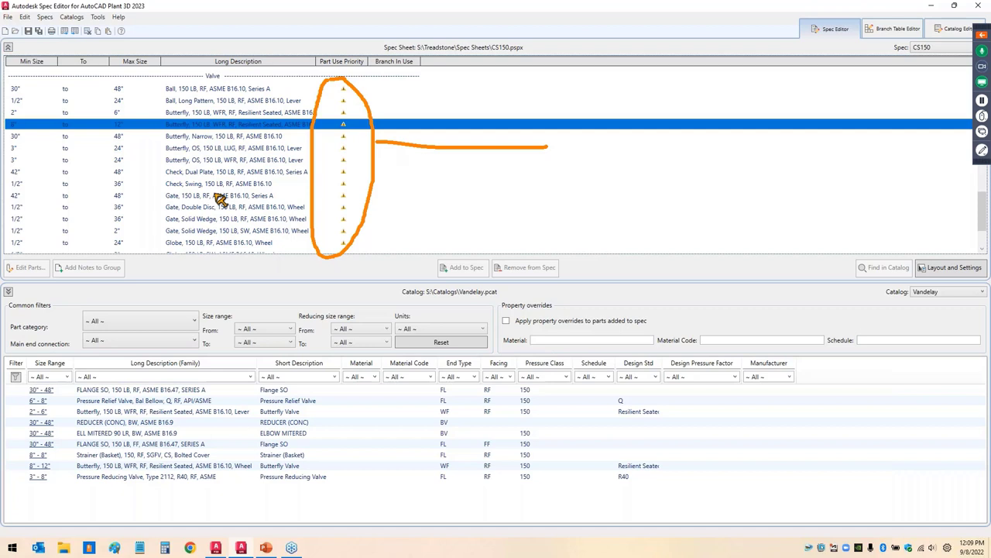
key("Escape")
scroll(414, 201, "up", 5)
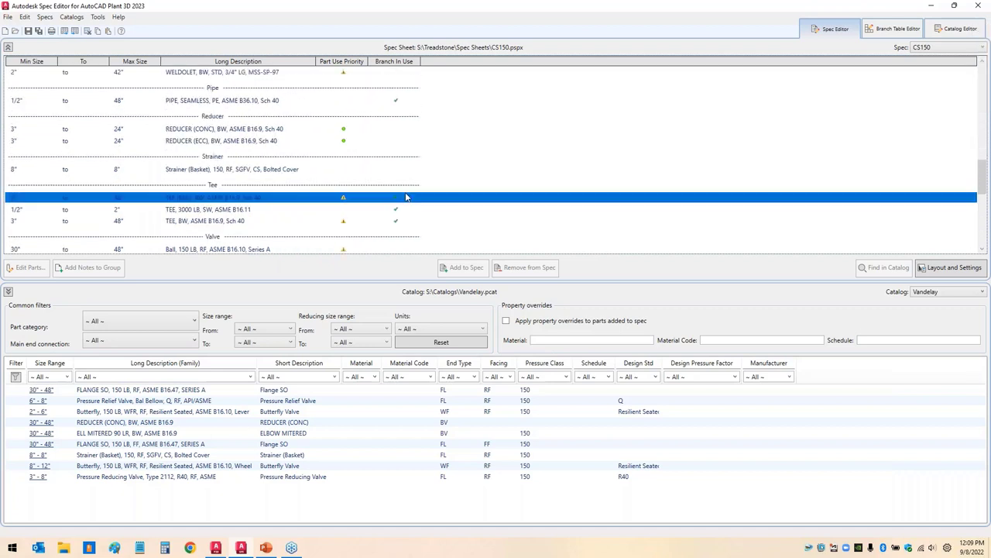
scroll(406, 198, "up", 3)
left_click(405, 193)
left_click(313, 177)
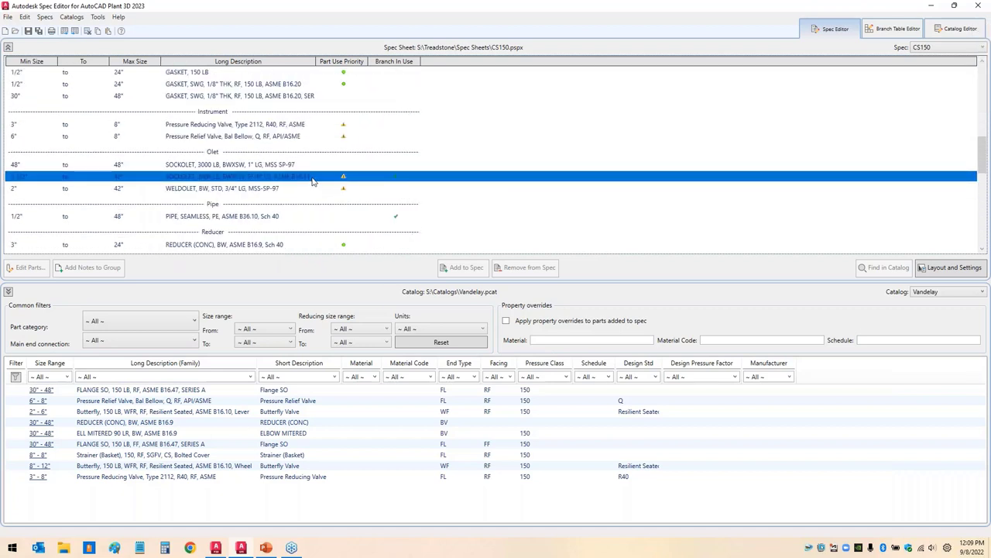
mouse_move(370, 113)
left_mouse_down()
mouse_move(341, 147)
mouse_move(355, 113)
mouse_move(489, 124)
left_mouse_up()
key("Escape")
left_click(354, 138)
left_click(379, 126)
left_click(379, 139)
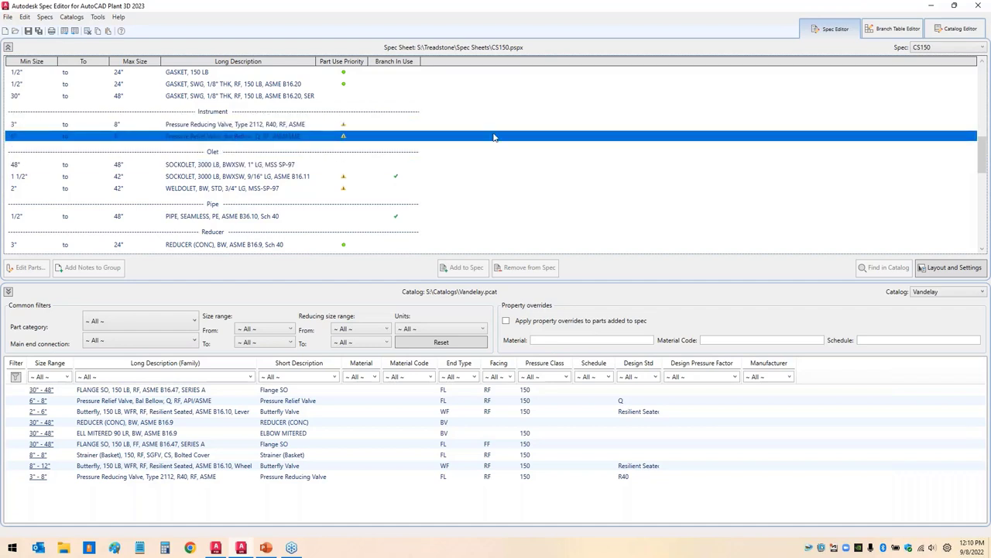
left_click(304, 125)
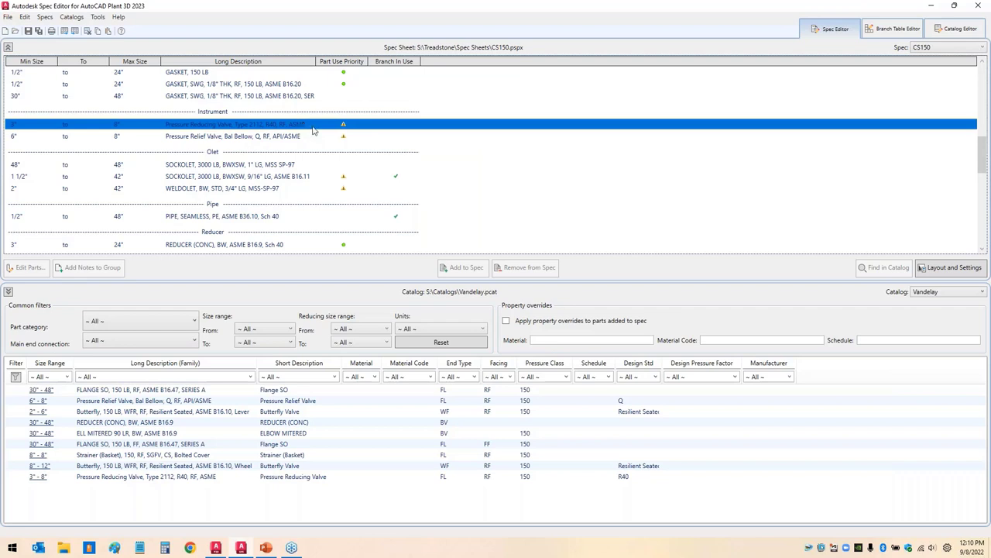
scroll(456, 159, "down", 10)
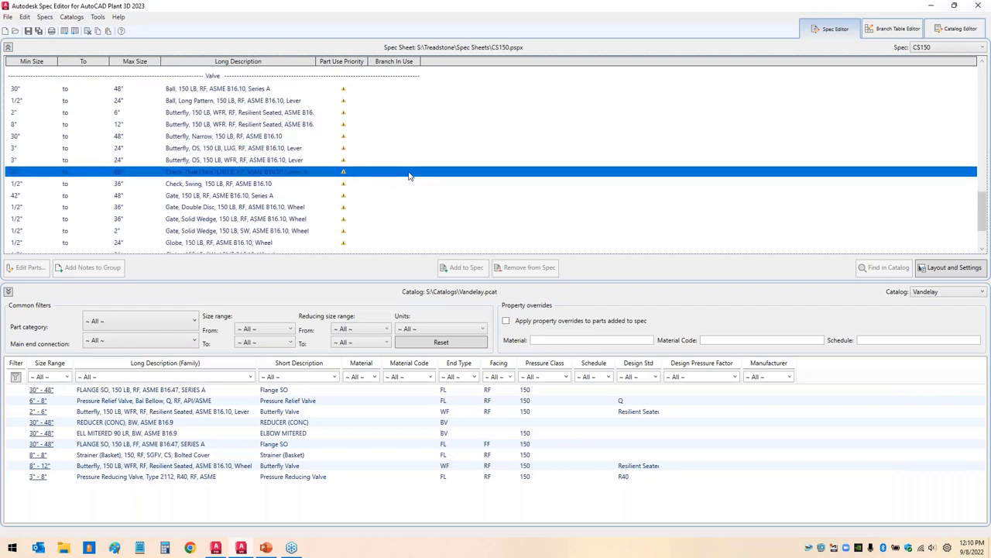
left_click_drag(349, 90, 406, 97)
left_click_drag(337, 199, 399, 201)
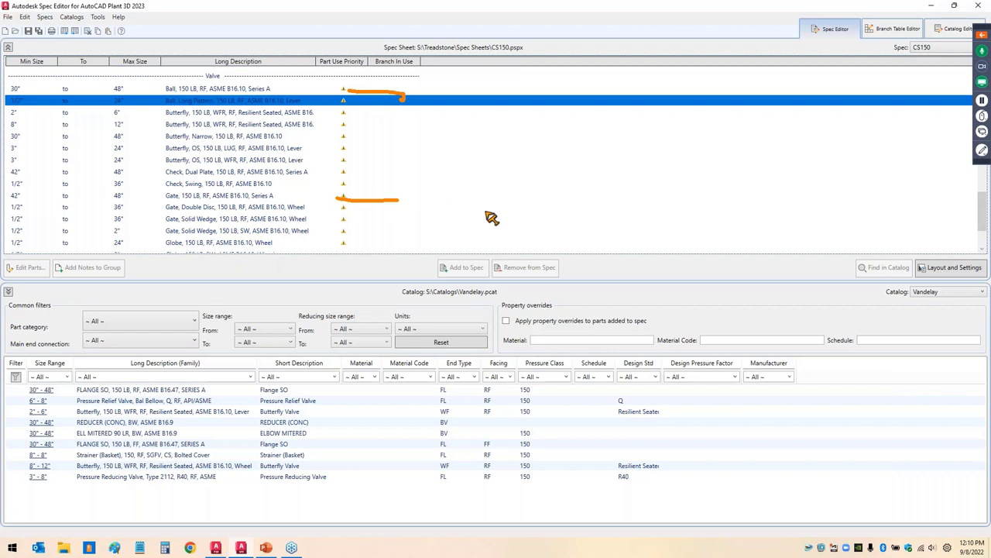
key("Escape")
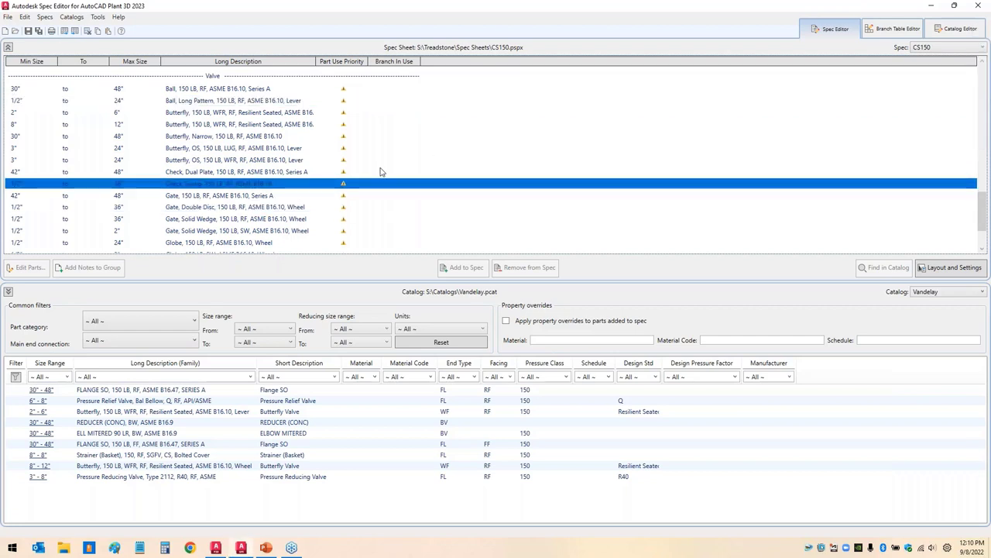
scroll(333, 132, "down", 1)
scroll(332, 139, "down", 6)
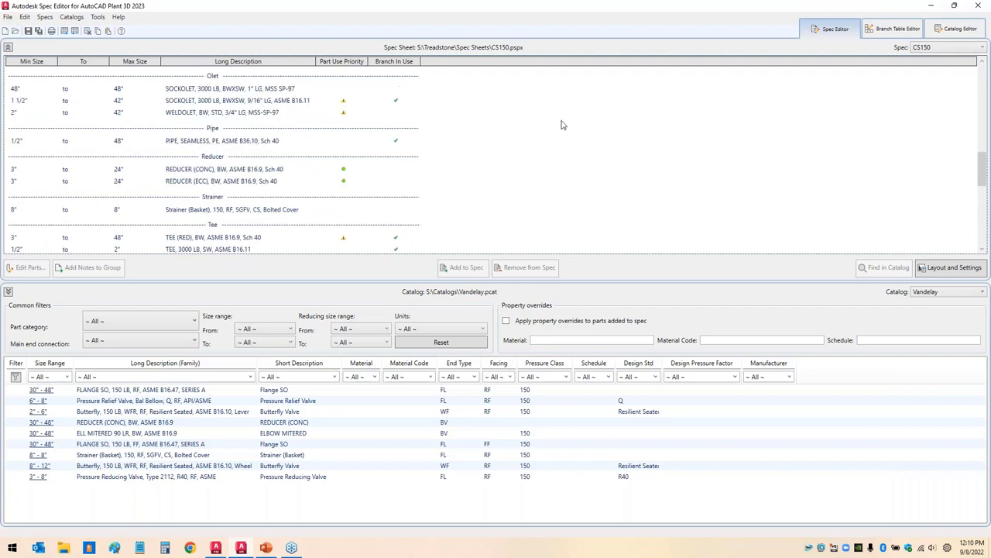
scroll(561, 125, "up", 2)
scroll(500, 150, "up", 5)
scroll(500, 150, "up", 2)
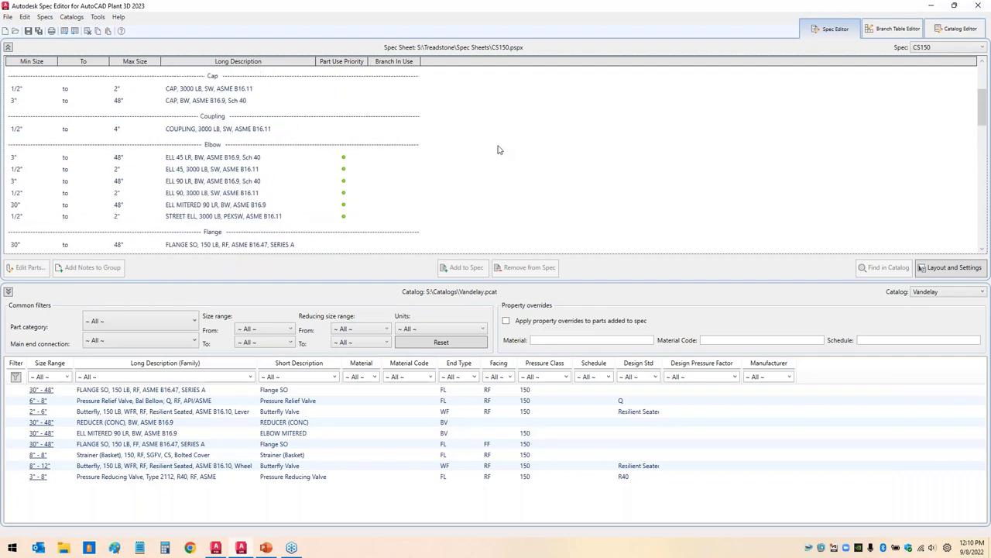
scroll(498, 149, "up", 3)
scroll(496, 148, "down", 3)
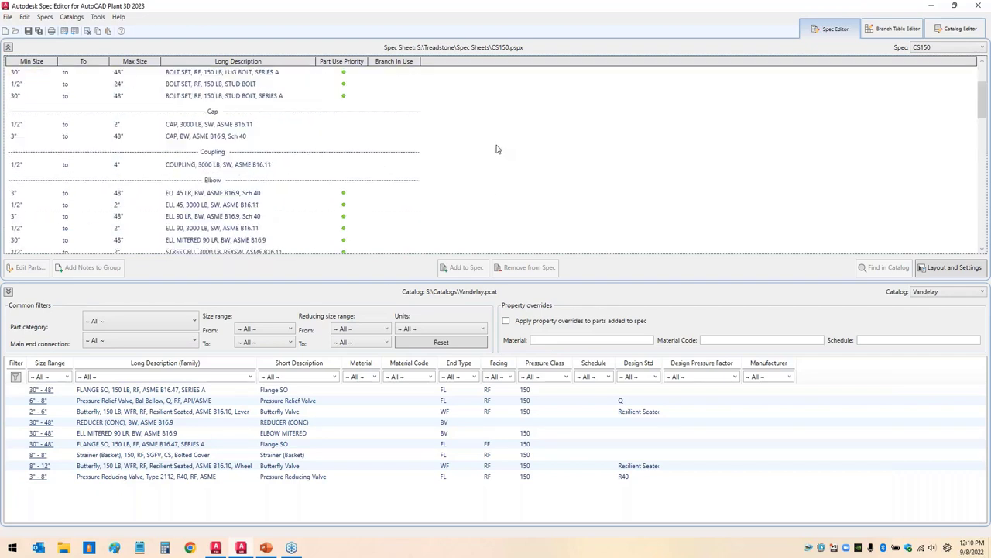
scroll(483, 155, "down", 5)
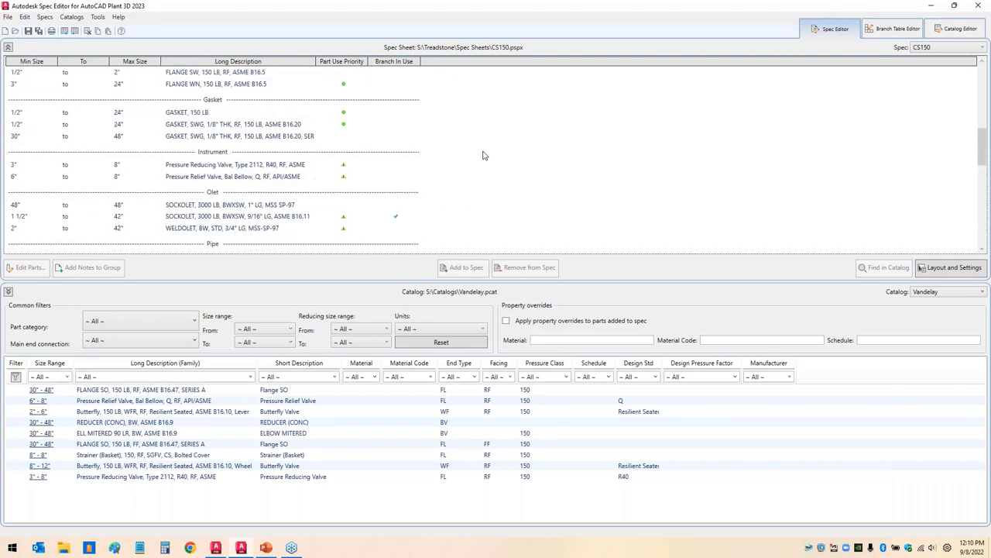
scroll(482, 155, "down", 3)
left_click_drag(422, 113, 497, 160)
mouse_move(864, 25)
left_mouse_down()
mouse_move(928, 14)
mouse_move(911, 49)
mouse_move(872, 21)
left_mouse_up()
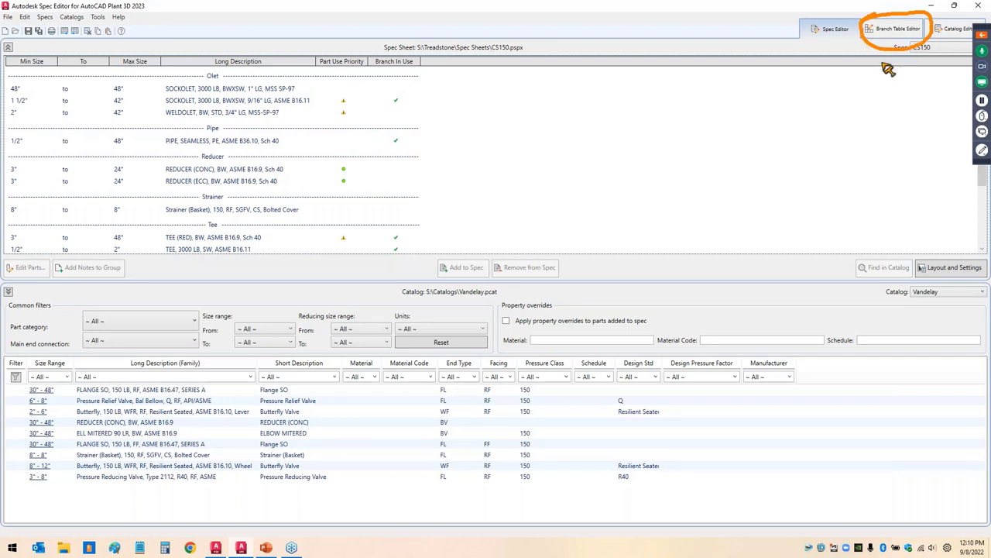
left_click_drag(885, 58, 798, 166)
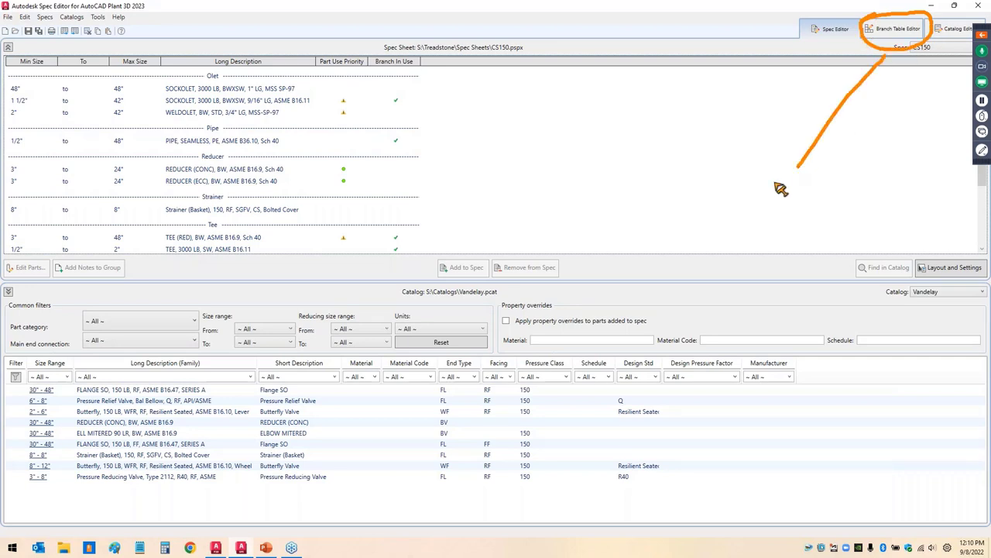
left_click(892, 31)
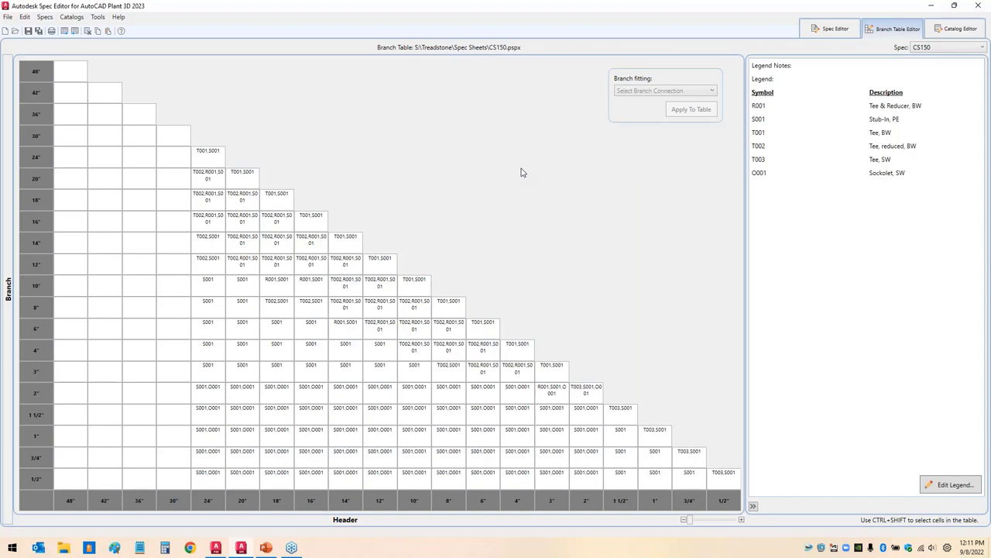
left_click(832, 29)
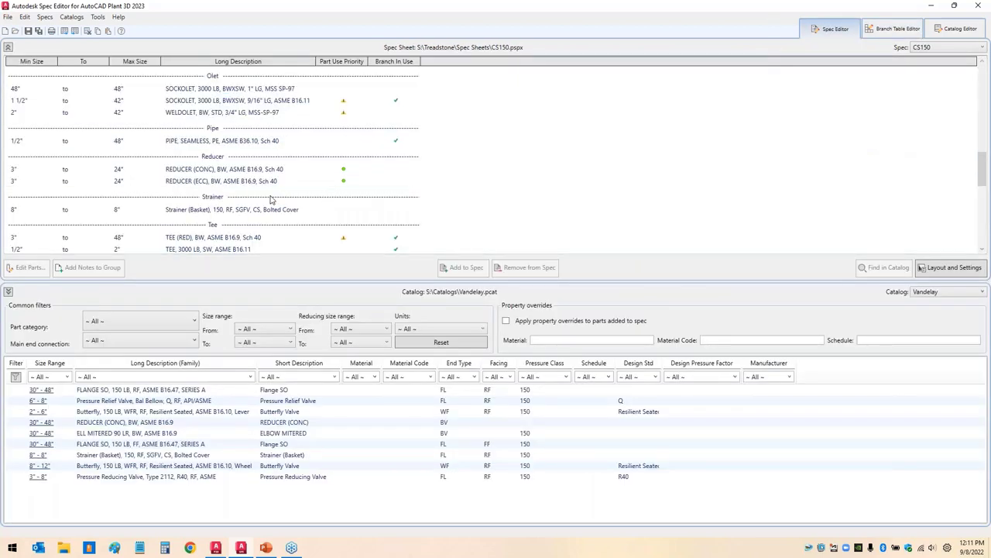
scroll(164, 191, "up", 1)
scroll(165, 192, "up", 2)
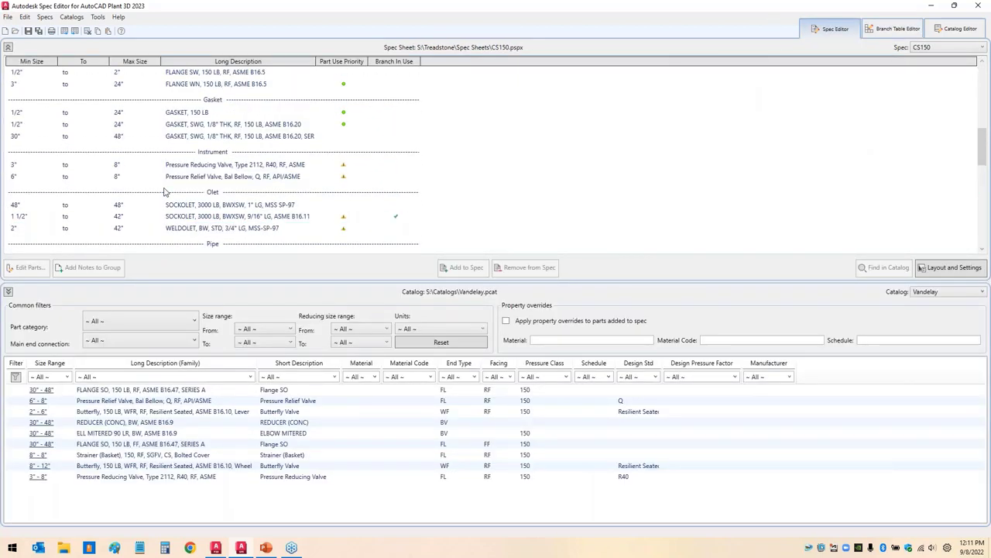
scroll(164, 191, "down", 3)
left_click(128, 145)
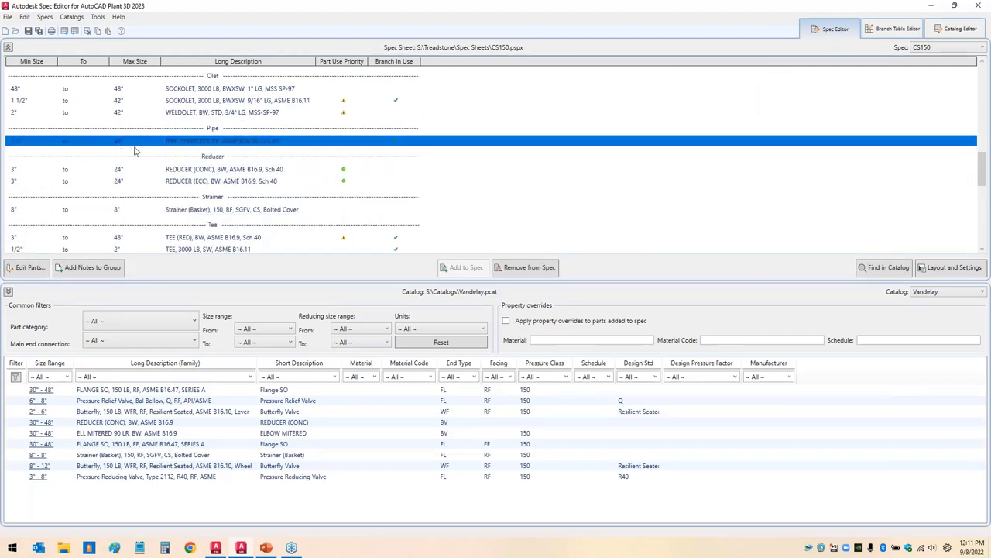
left_click(893, 29)
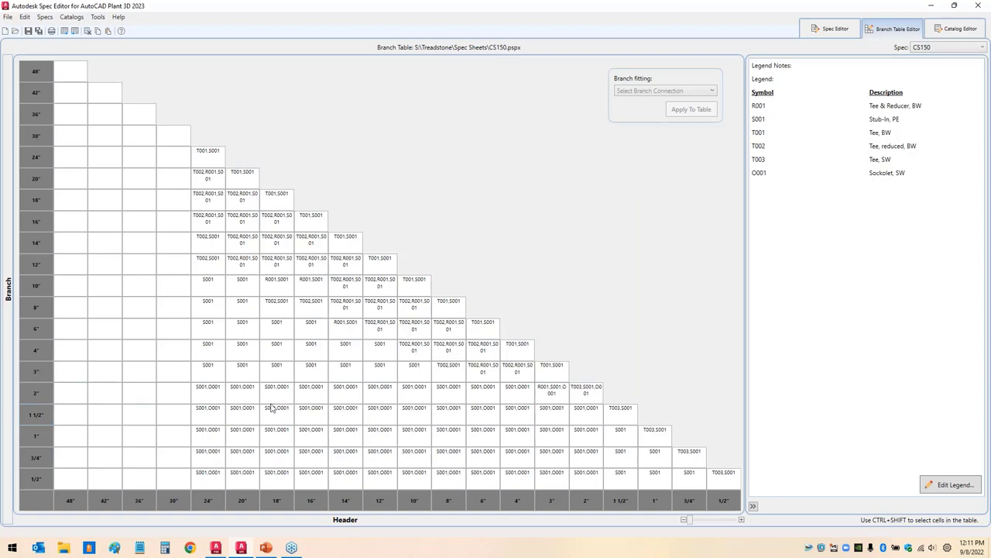
mouse_move(662, 454)
left_mouse_down()
mouse_move(724, 502)
mouse_move(668, 511)
mouse_move(665, 440)
left_mouse_up()
Step: In the Pipe group's Edit Parts, tick Remove From Spec for the 3/4" pipe, confirm, and reopen the branch table
left_click(831, 29)
double_click(233, 144)
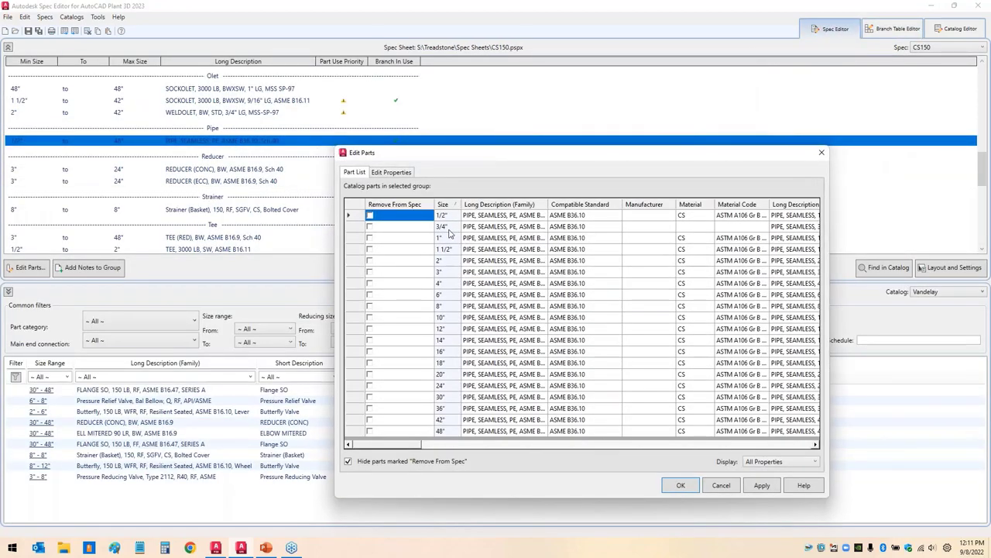
left_click(369, 228)
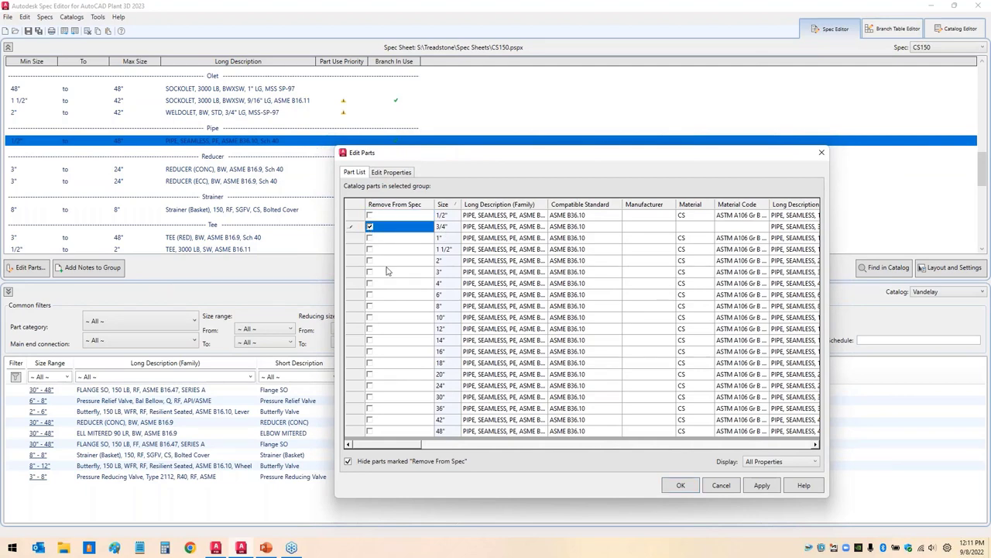
left_click(680, 486)
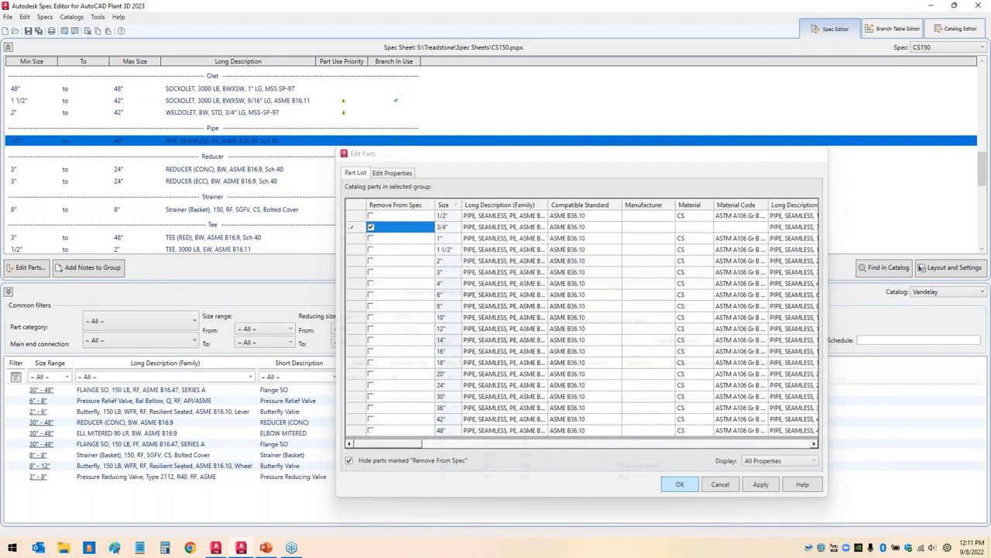
left_click(886, 32)
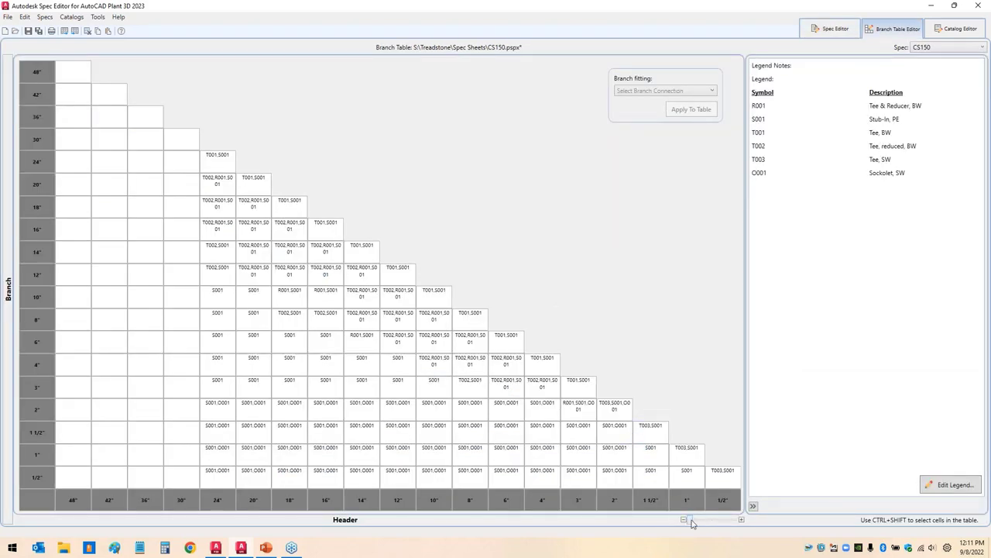
mouse_move(697, 431)
left_mouse_down()
mouse_move(736, 455)
mouse_move(710, 532)
mouse_move(685, 454)
mouse_move(725, 418)
mouse_move(700, 433)
mouse_move(436, 166)
left_mouse_up()
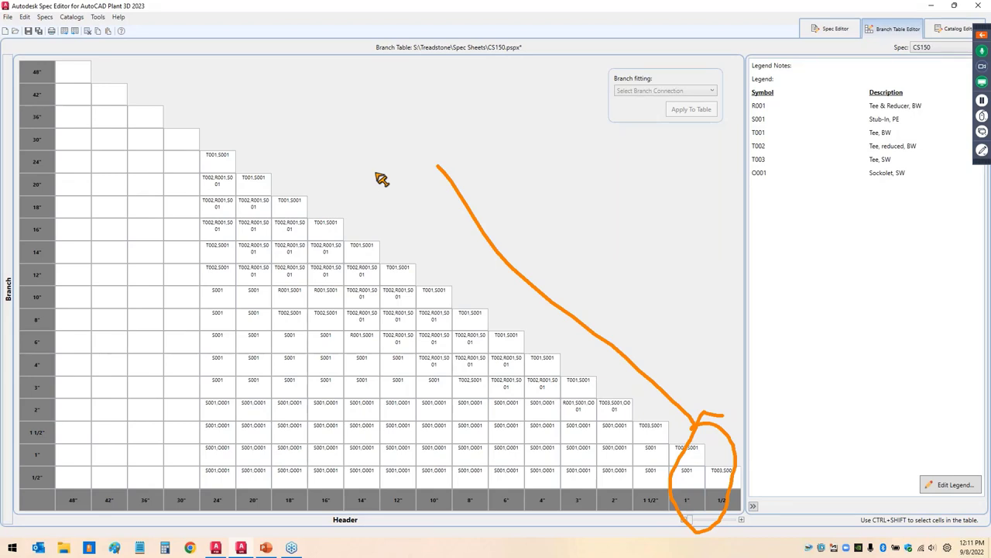
key("Escape")
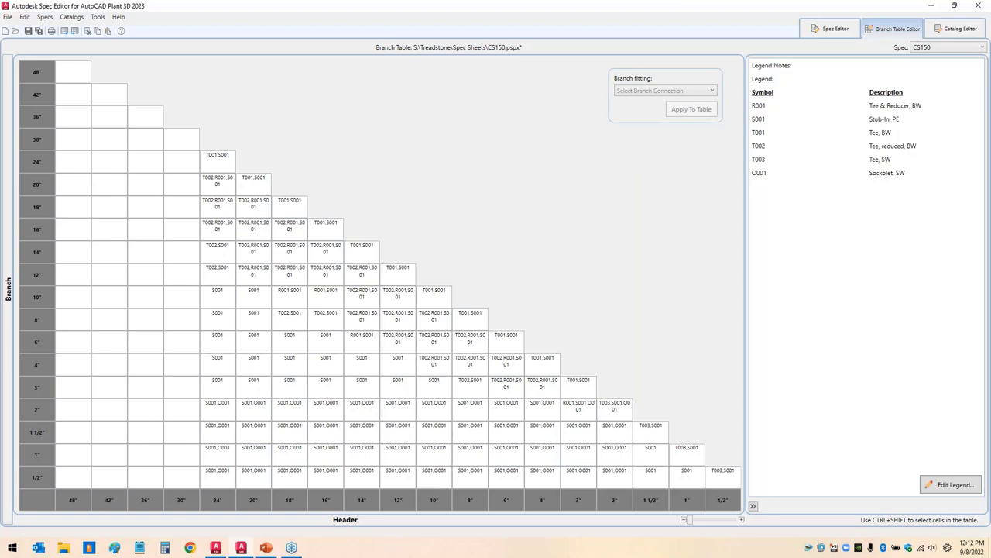
mouse_move(720, 57)
left_mouse_down()
mouse_move(955, 133)
mouse_move(870, 239)
mouse_move(803, 223)
mouse_move(708, 163)
mouse_move(738, 69)
mouse_move(759, 54)
mouse_move(733, 196)
mouse_move(733, 177)
mouse_move(589, 243)
left_mouse_up()
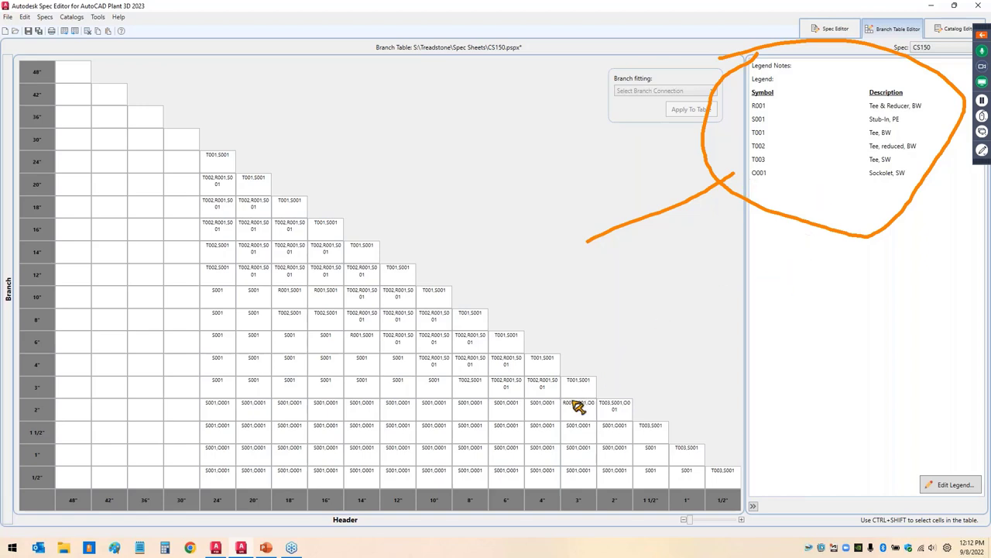
key("Escape")
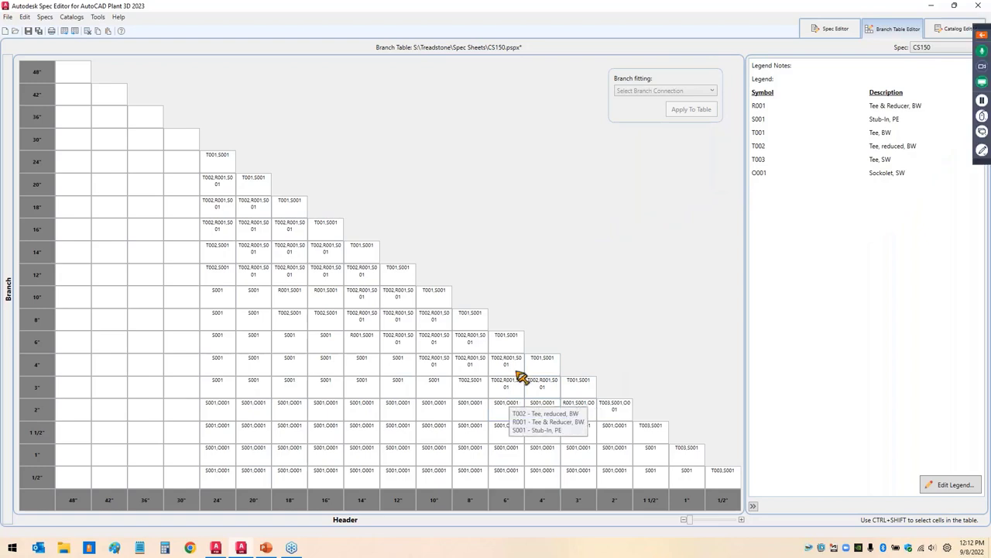
left_click_drag(491, 340, 523, 343)
left_click_drag(745, 130, 700, 133)
left_click_drag(773, 134, 865, 131)
left_click_drag(744, 172, 692, 174)
left_click_drag(786, 175, 857, 172)
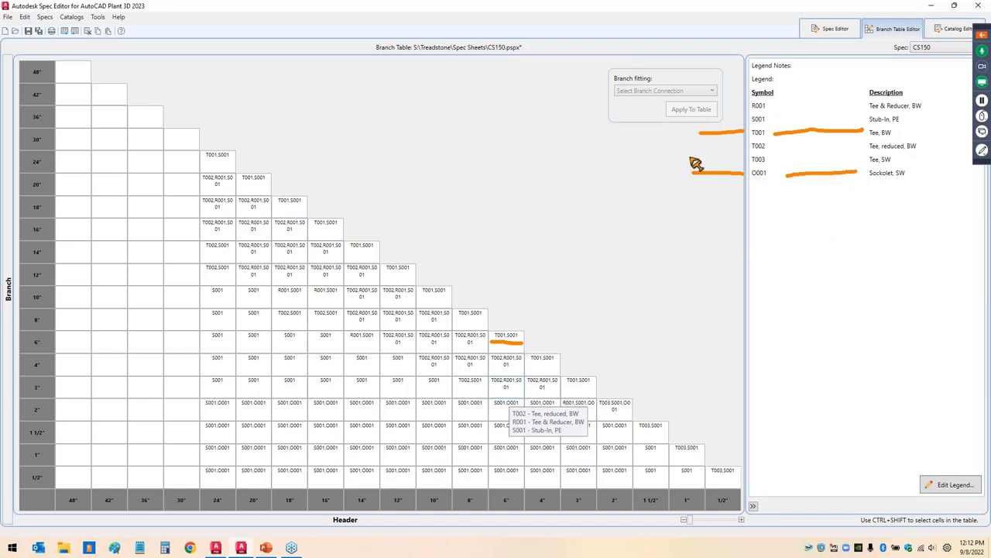
key("Escape")
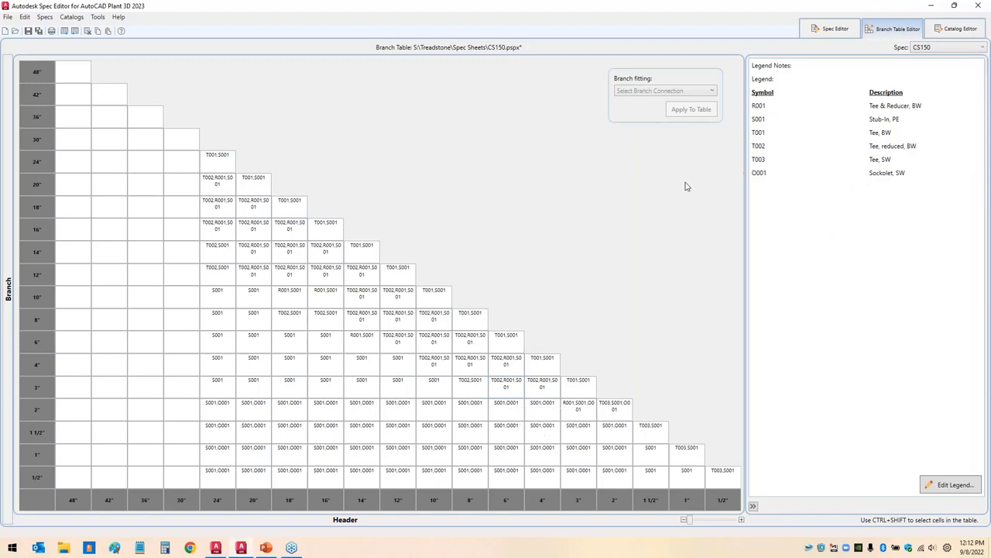
key("ctrl+shift+d")
left_click_drag(742, 134, 676, 138)
left_click_drag(788, 136, 858, 134)
left_click_drag(744, 119, 672, 119)
left_click_drag(771, 120, 859, 118)
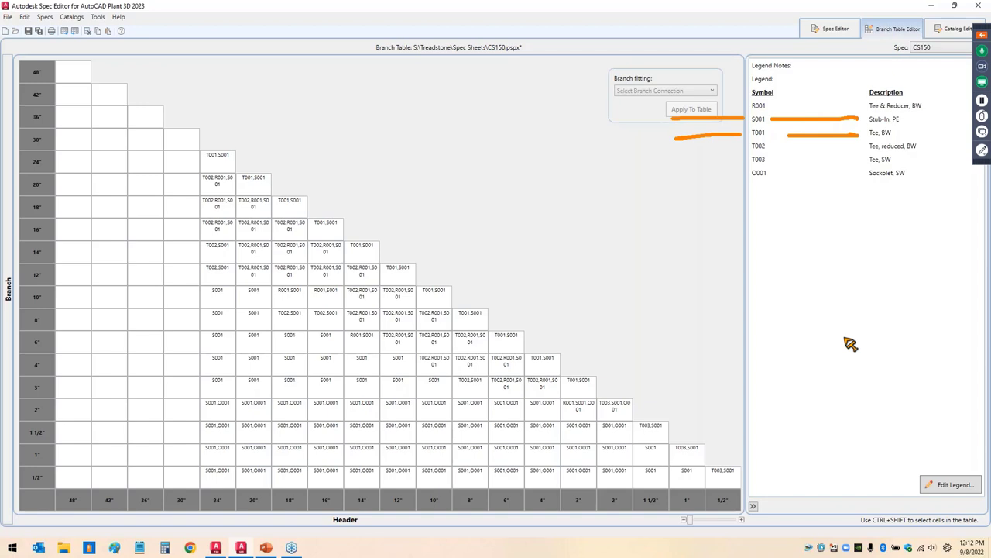
key("Escape")
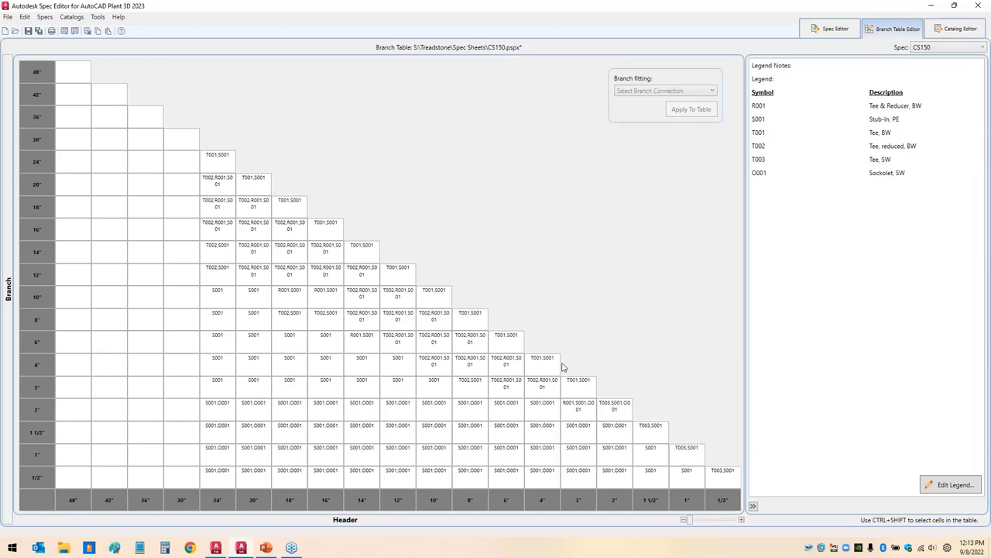
Step: Inspect the 6" header × 4" branch cell in the branch table, marking it up on screen
left_click(505, 363)
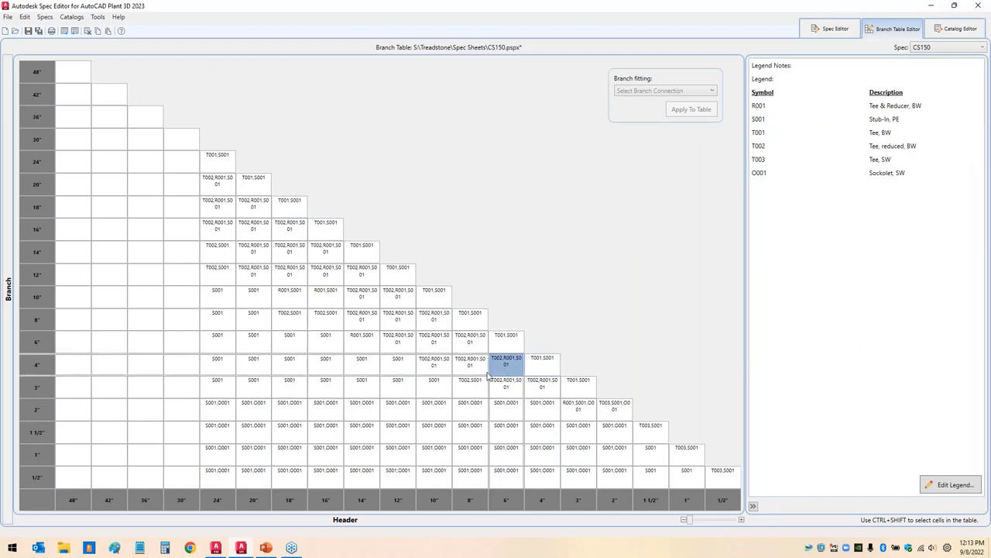
mouse_move(499, 366)
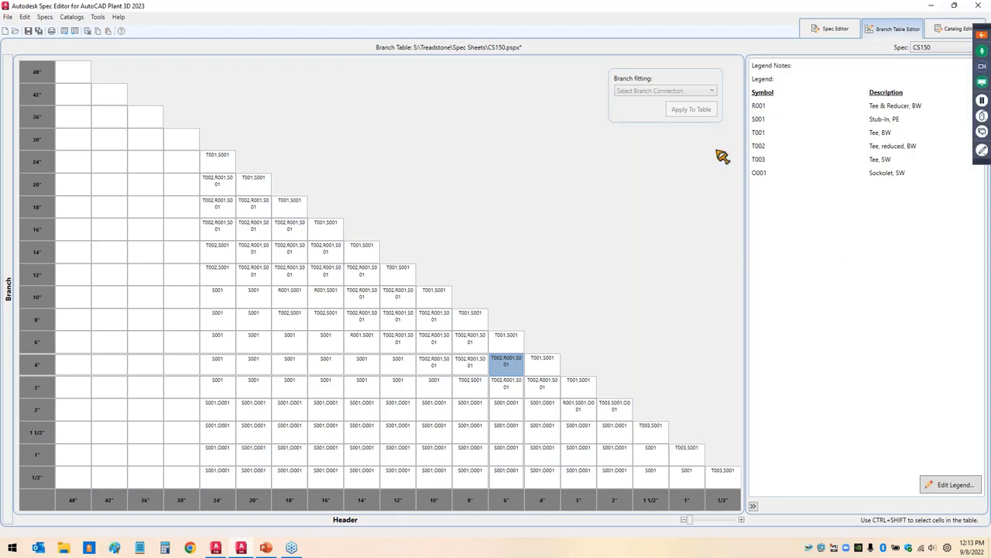
left_click_drag(742, 147, 677, 147)
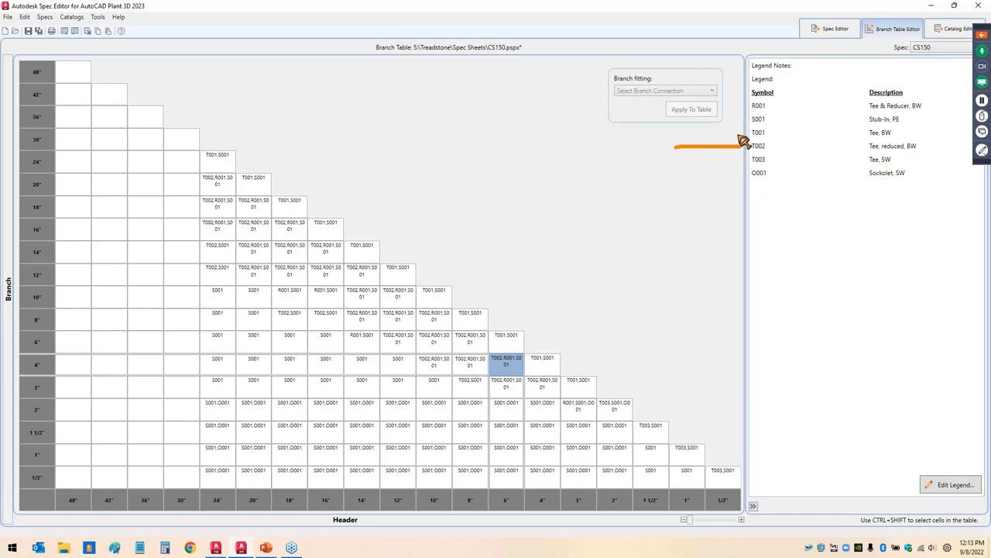
left_click_drag(749, 104, 645, 107)
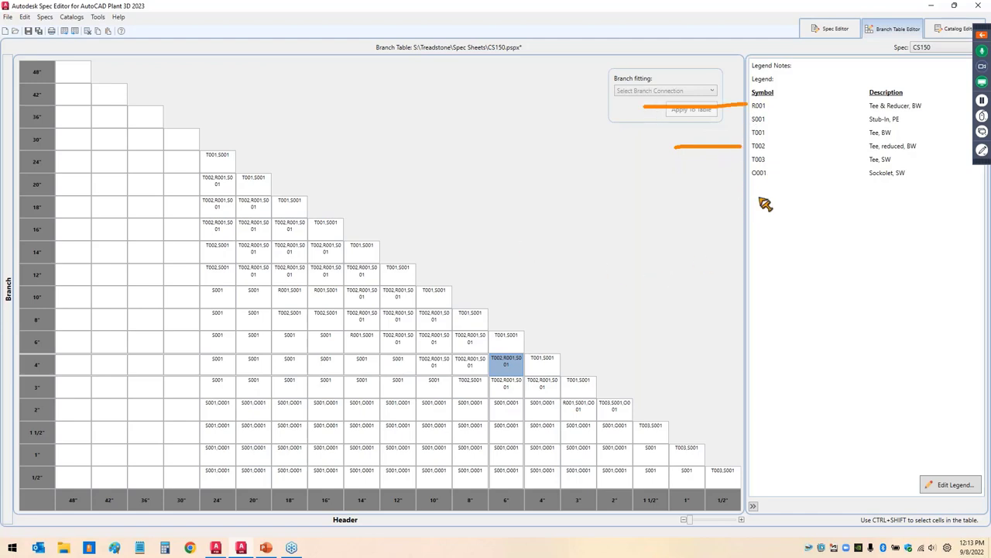
left_click_drag(743, 118, 679, 127)
key("Escape")
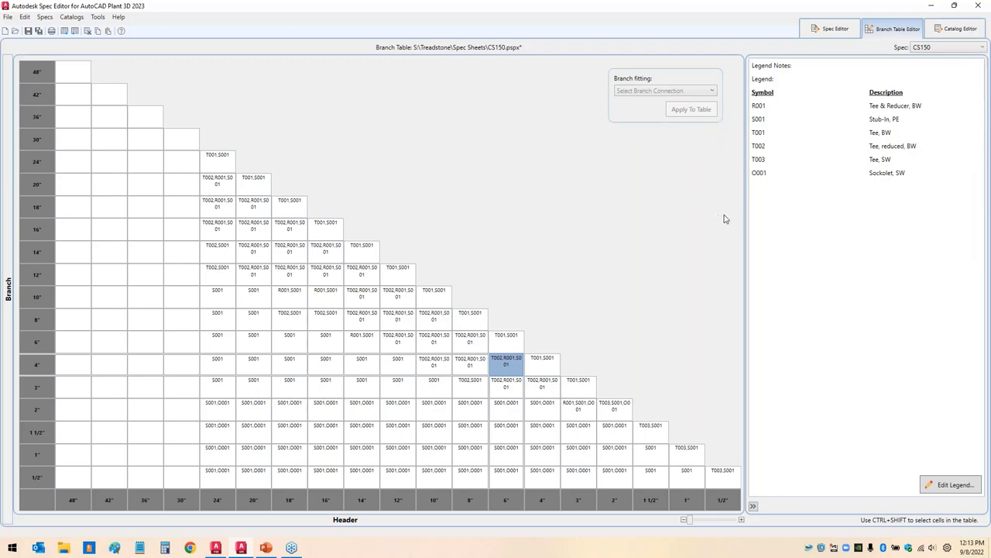
Step: Open Branch Table Setup through the Edit Legend... button
key("alt+t")
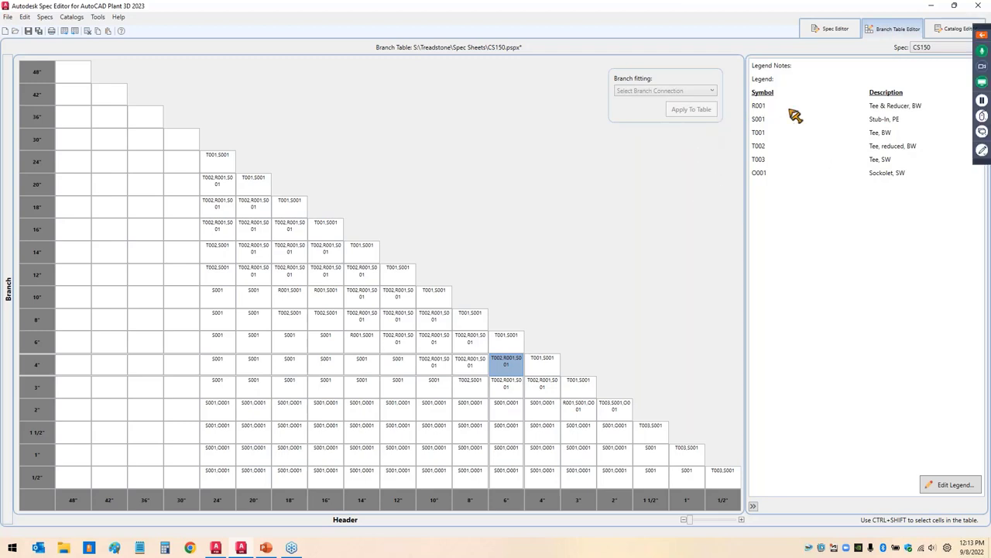
mouse_move(735, 87)
left_mouse_down()
mouse_move(777, 88)
mouse_move(794, 172)
mouse_move(703, 191)
mouse_move(738, 110)
left_mouse_up()
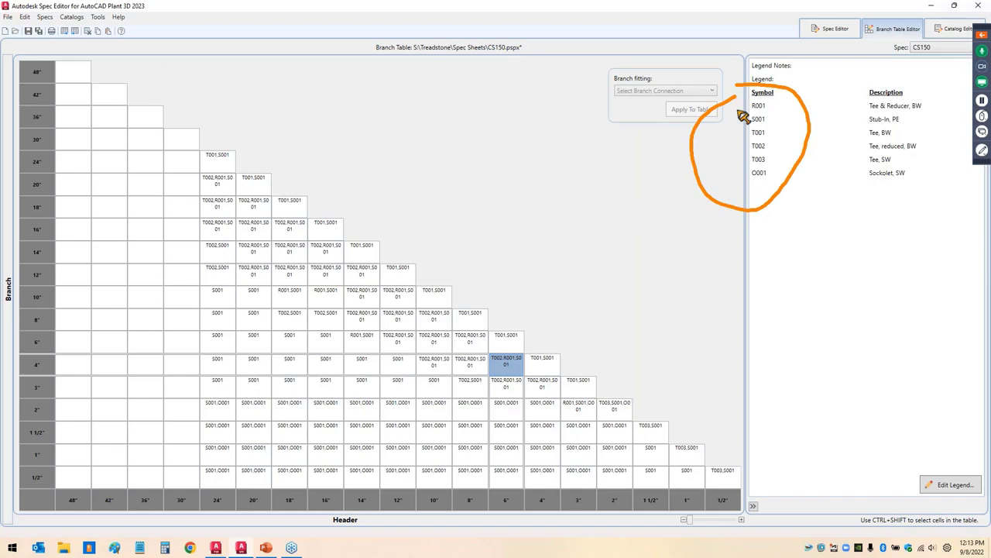
left_click_drag(696, 172, 624, 208)
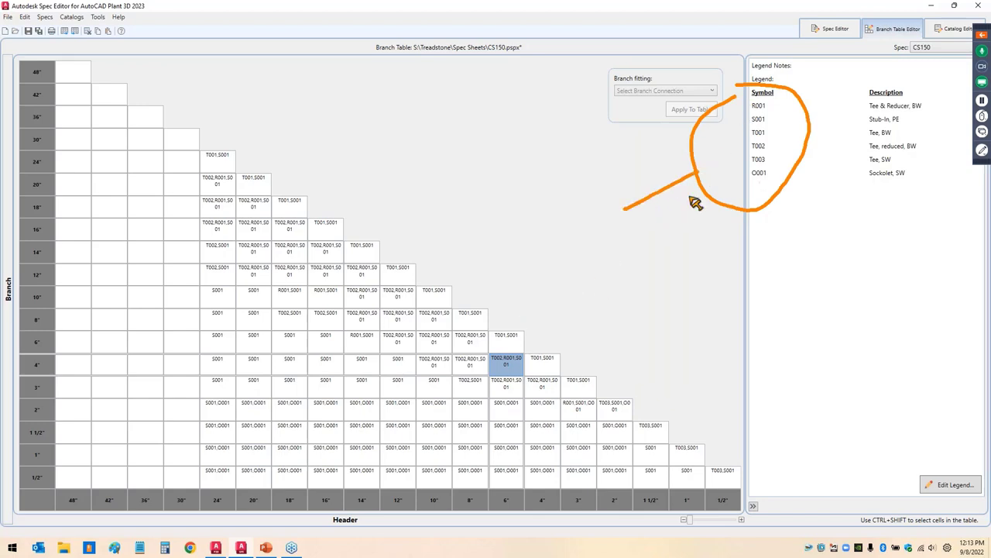
key("alt+t")
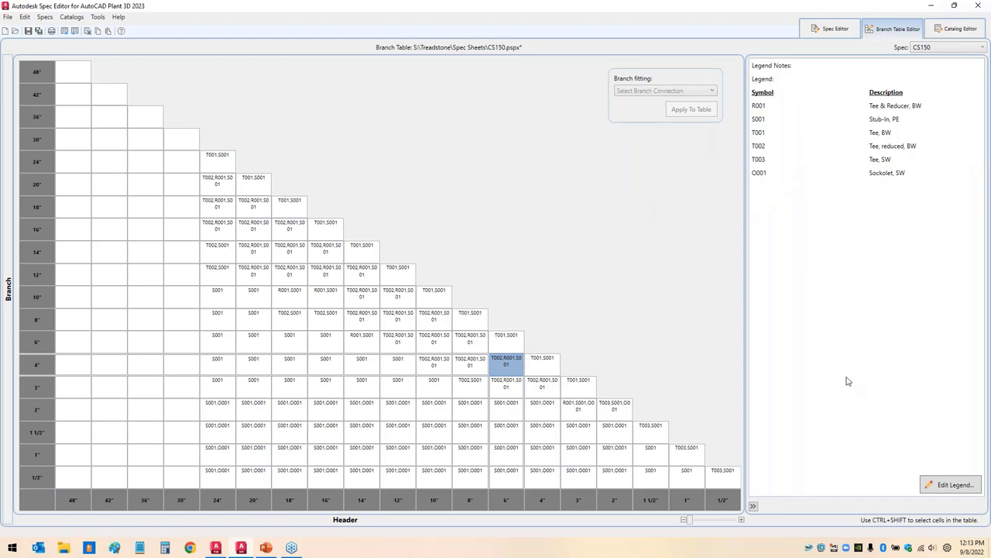
key("alt+t")
mouse_move(914, 480)
left_mouse_down()
mouse_move(982, 461)
mouse_move(967, 512)
mouse_move(974, 521)
left_mouse_up()
key("alt+t")
left_click(947, 485)
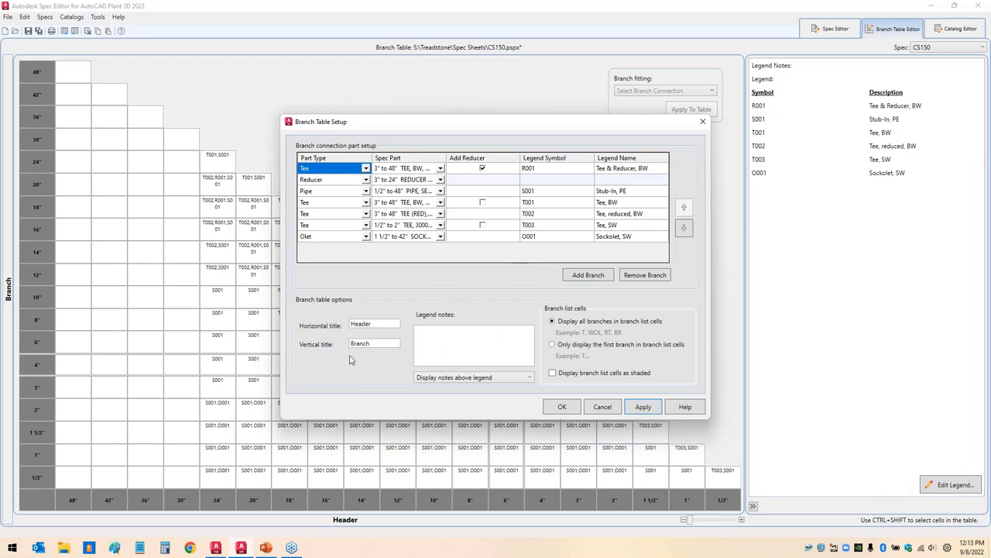
Step: Write the legend note 'This Is My Legend' in Branch Table Setup
key("alt+t")
mouse_move(285, 132)
left_mouse_down()
mouse_move(371, 126)
mouse_move(387, 160)
mouse_move(275, 131)
mouse_move(341, 121)
left_mouse_up()
mouse_move(294, 285)
left_mouse_down()
mouse_move(378, 298)
mouse_move(260, 309)
mouse_move(358, 272)
left_mouse_up()
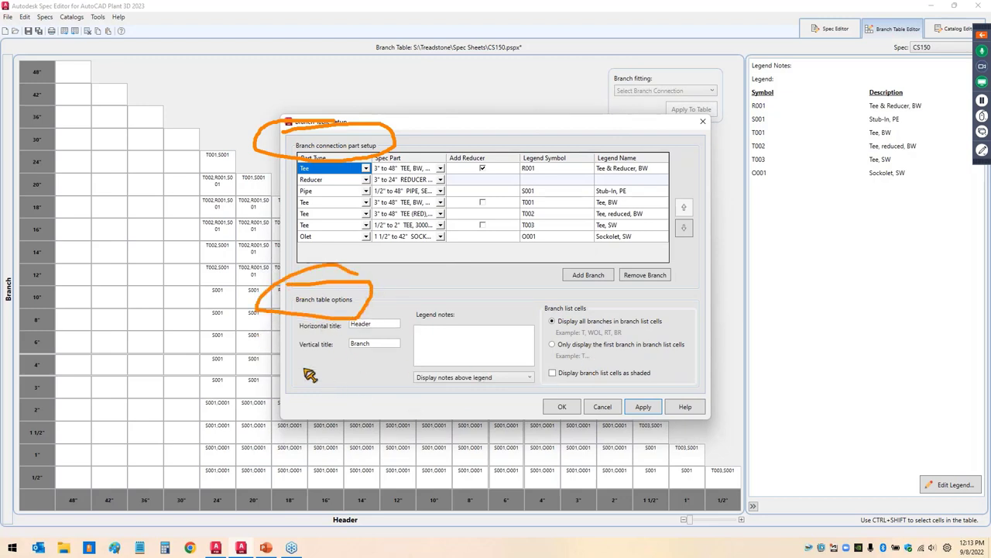
key("alt+t")
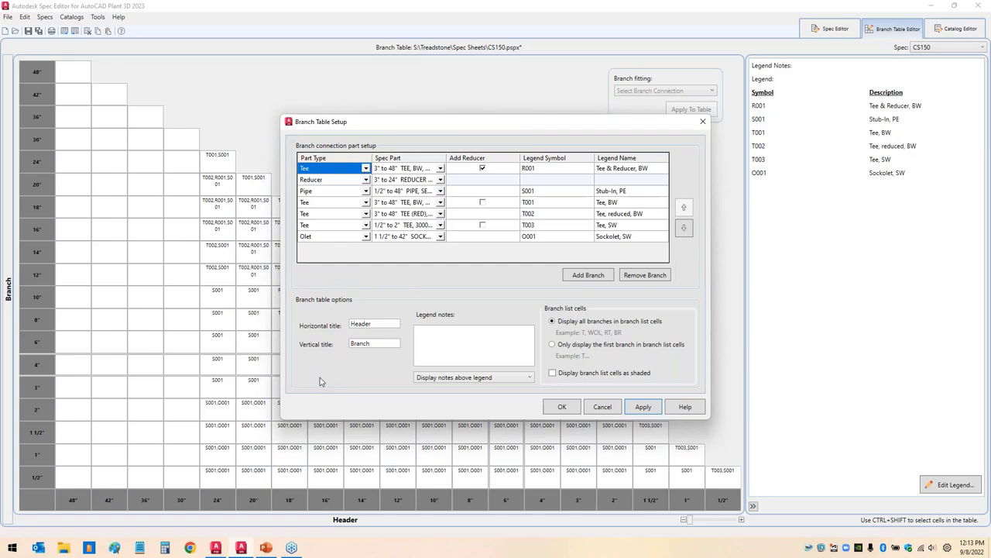
key("alt+t")
mouse_move(299, 327)
left_mouse_down()
mouse_move(246, 355)
mouse_move(363, 516)
mouse_move(349, 538)
mouse_move(318, 496)
left_mouse_up()
mouse_move(300, 350)
left_mouse_down()
mouse_move(26, 354)
mouse_move(6, 271)
mouse_move(25, 281)
mouse_move(6, 343)
left_mouse_up()
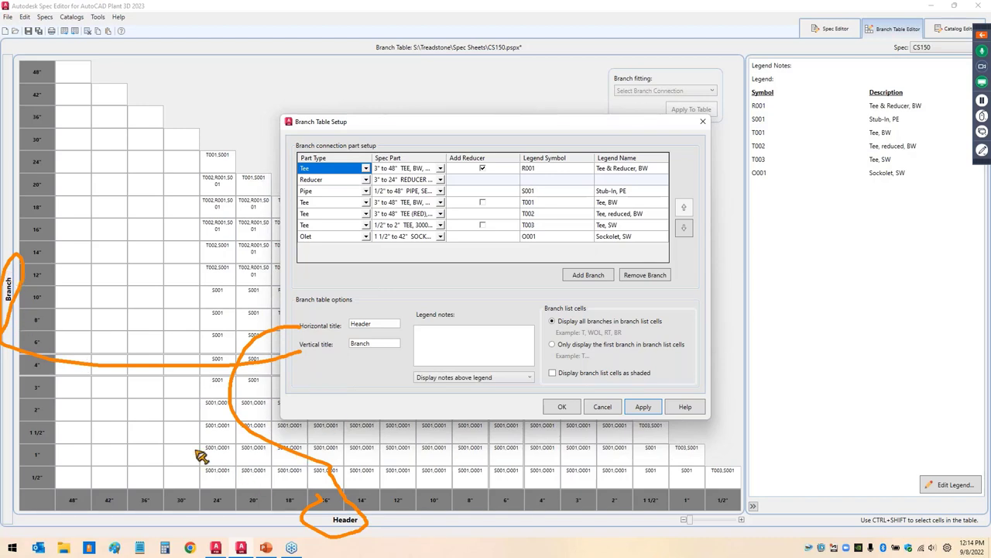
key("alt+t")
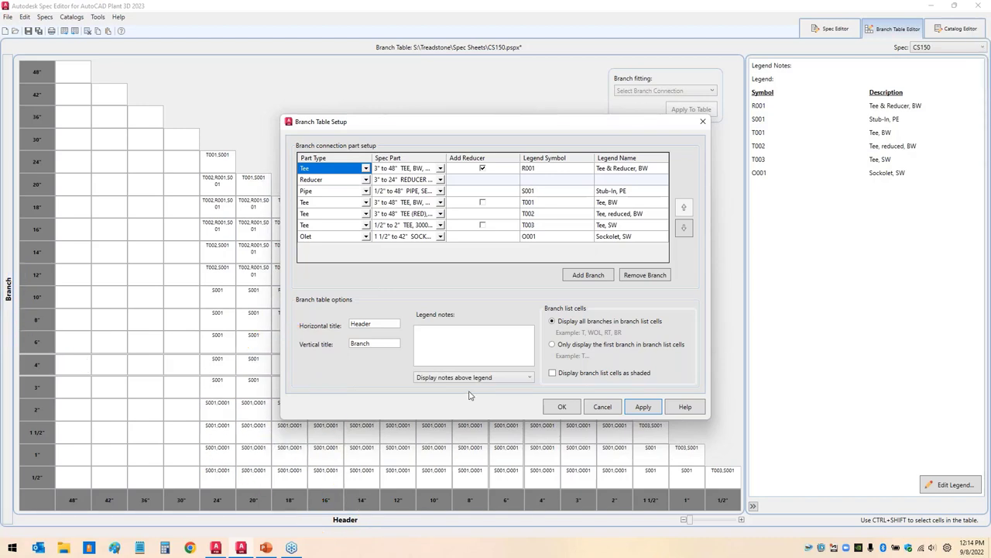
key("alt+t")
mouse_move(763, 54)
left_mouse_down()
mouse_move(822, 57)
mouse_move(765, 59)
left_mouse_up()
left_click_drag(411, 391, 508, 393)
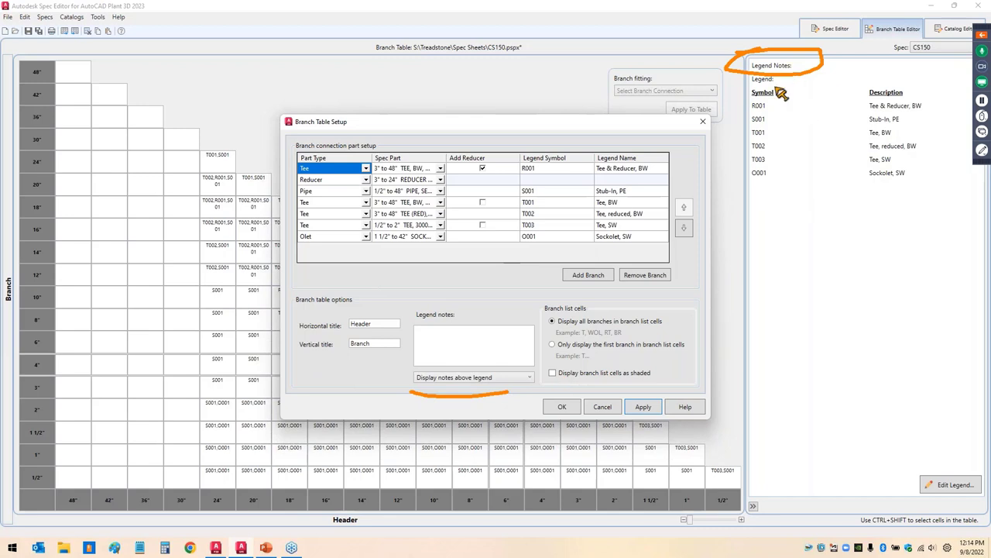
key("alt+t")
left_click(447, 335)
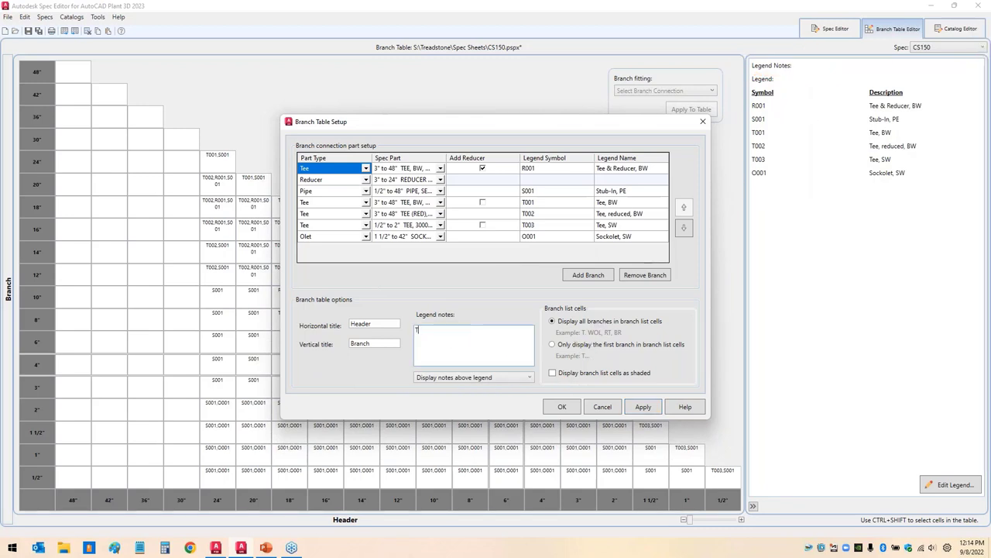
type("This is")
Step: Set legend notes to 'Display notes below legend', then apply and confirm
left_click(470, 378)
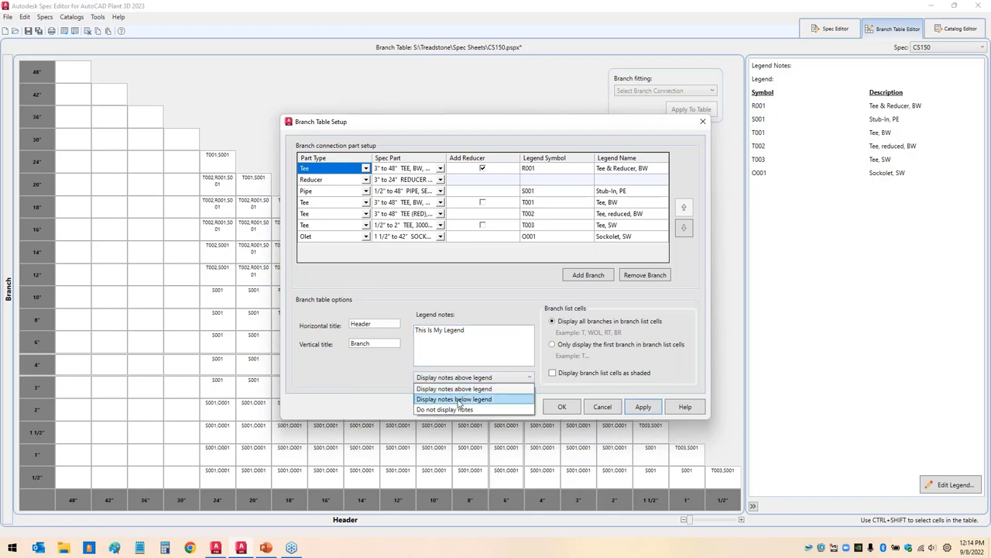
left_click(458, 399)
left_click(642, 406)
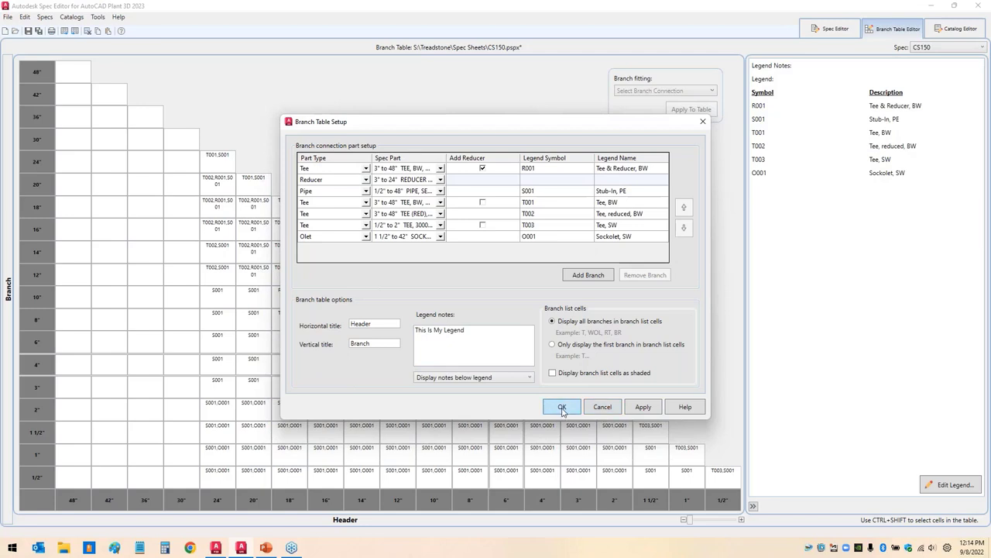
left_click(562, 409)
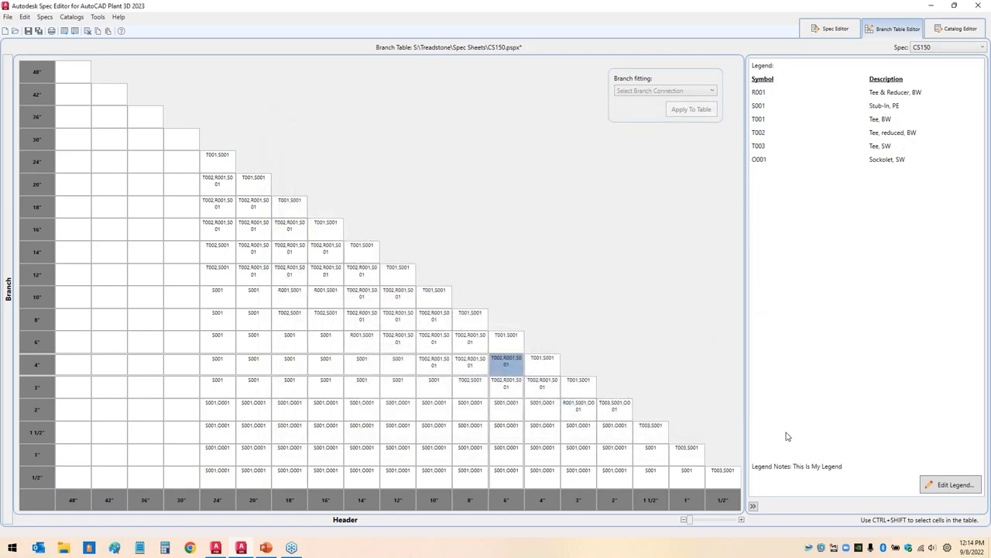
Step: Delete the legend note text and set legend notes to 'Do not display notes'
mouse_move(732, 447)
left_mouse_down()
mouse_move(847, 480)
mouse_move(850, 437)
left_mouse_up()
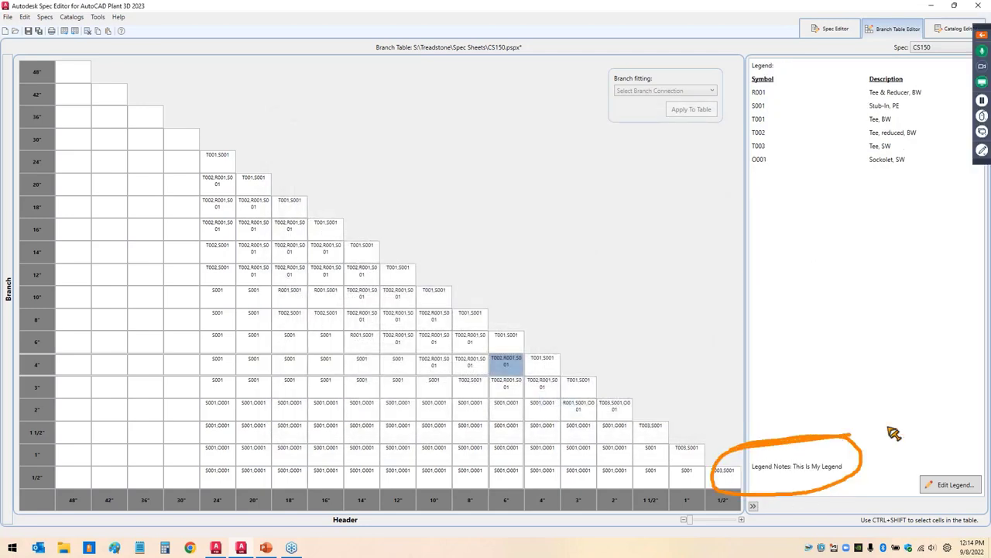
left_click(952, 485)
left_click_drag(464, 329, 364, 334)
key("BackSpace")
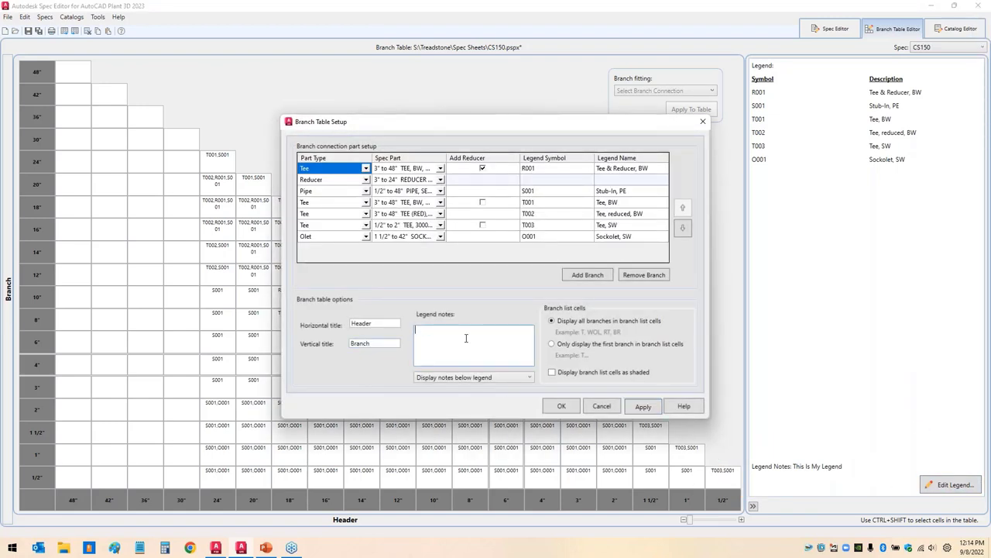
left_click(488, 378)
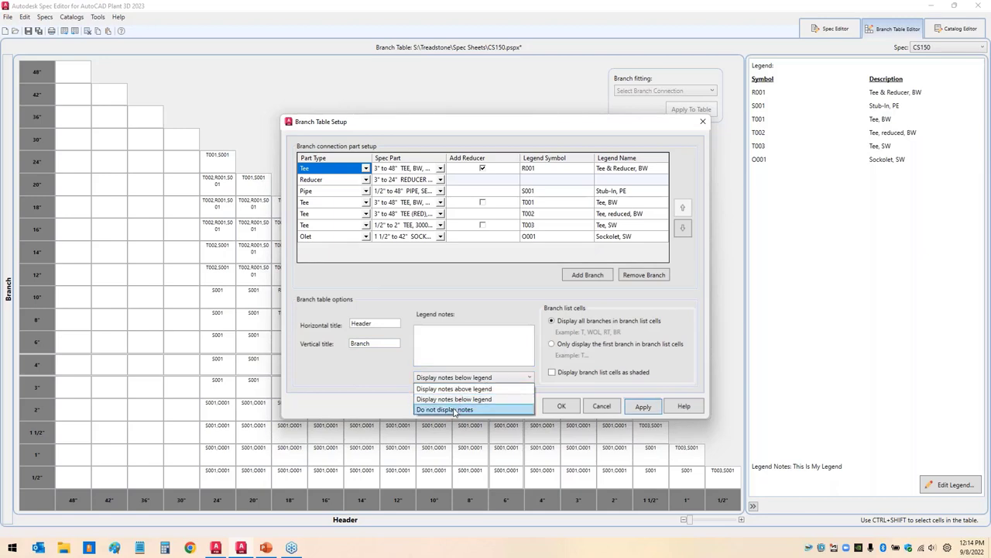
left_click(454, 410)
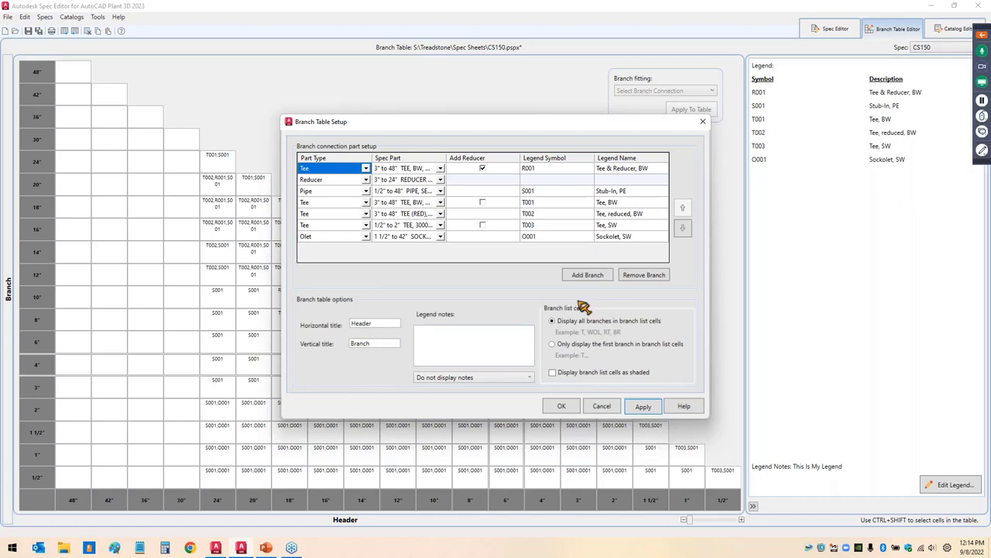
Step: Choose 'Only display the first branch' for each cell and confirm
left_click_drag(559, 129, 744, 35)
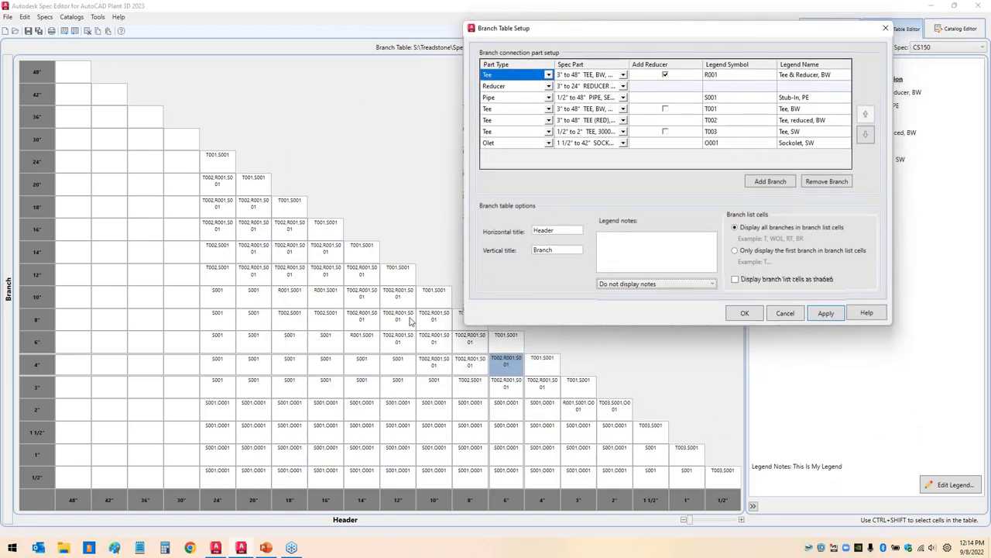
left_click(736, 253)
left_click(755, 315)
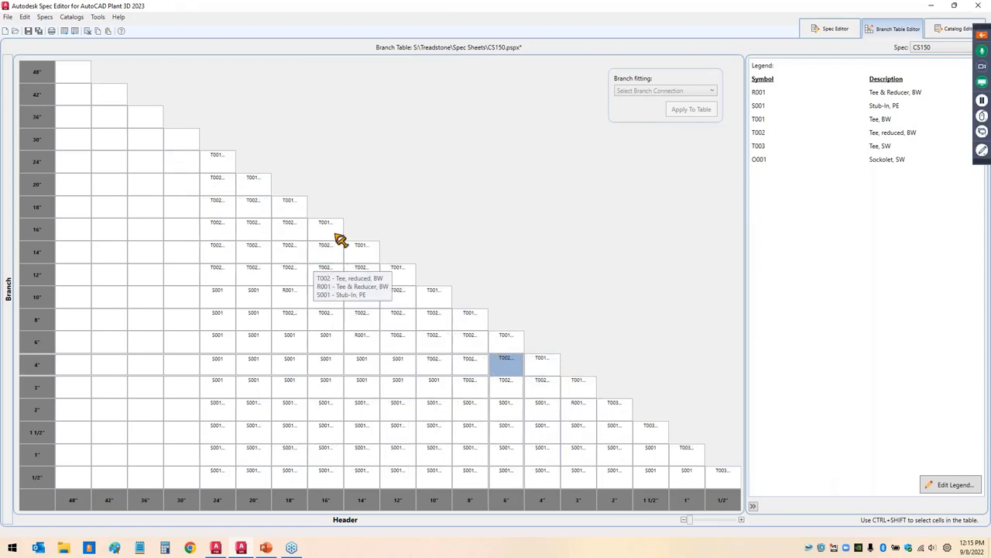
Step: Display all branches per cell, shade branch list cells, and reopen Branch Table Setup
mouse_move(323, 230)
left_mouse_down()
mouse_move(345, 221)
mouse_move(348, 237)
left_mouse_up()
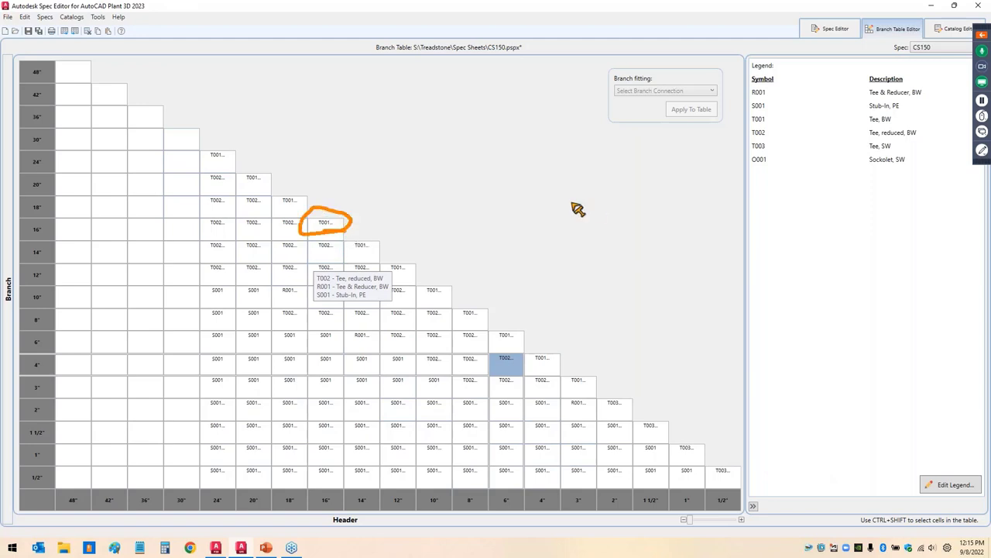
left_click(945, 486)
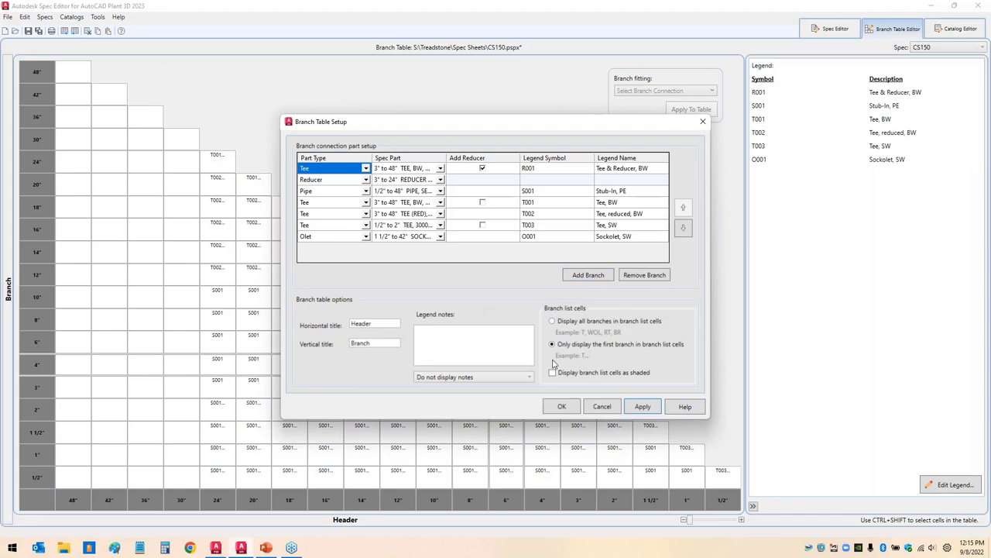
left_click(552, 320)
left_click(553, 375)
left_click(563, 407)
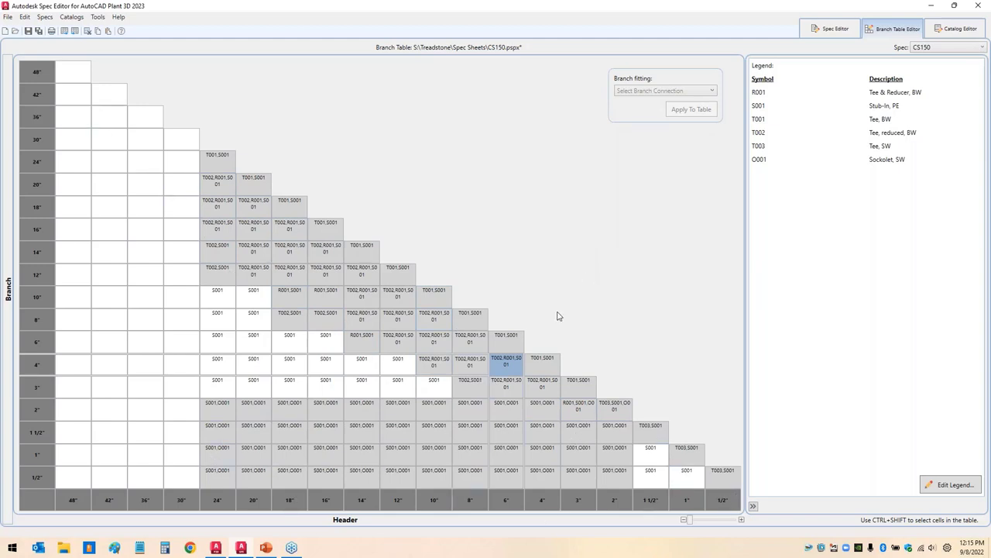
left_click(940, 484)
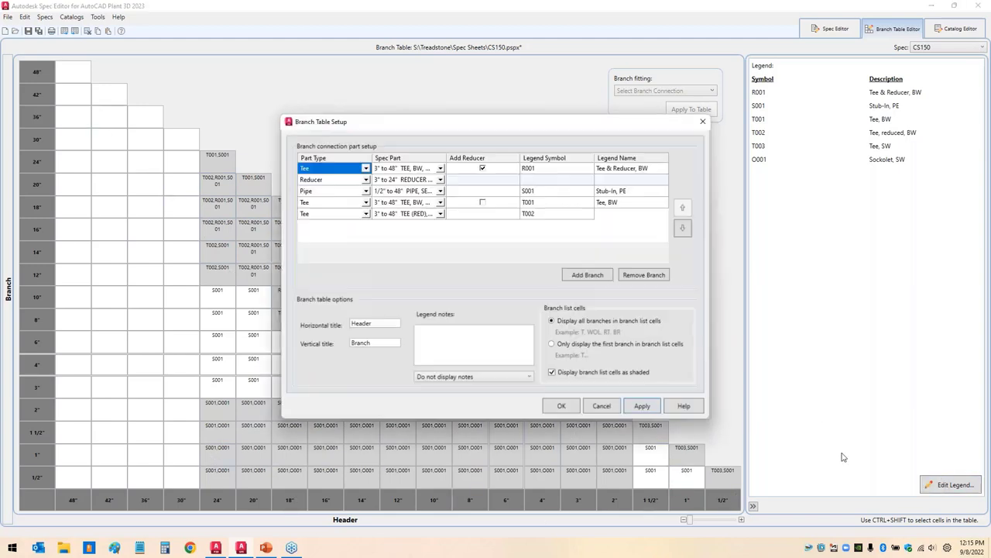
Step: Turn off 'Display branch list cells as shaded'
left_click(553, 372)
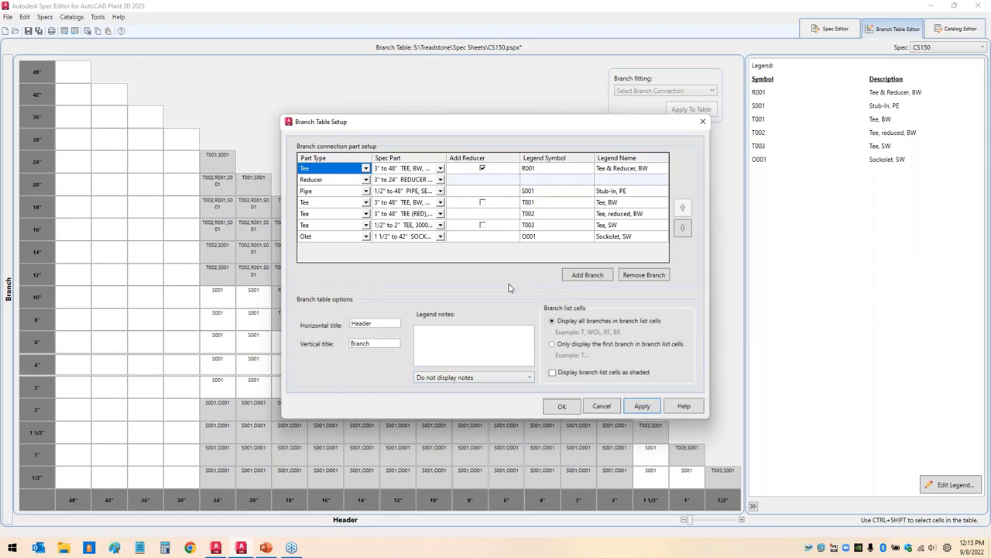
key("ctrl+shift+1")
mouse_move(287, 142)
left_mouse_down()
mouse_move(442, 166)
mouse_move(288, 149)
left_mouse_up()
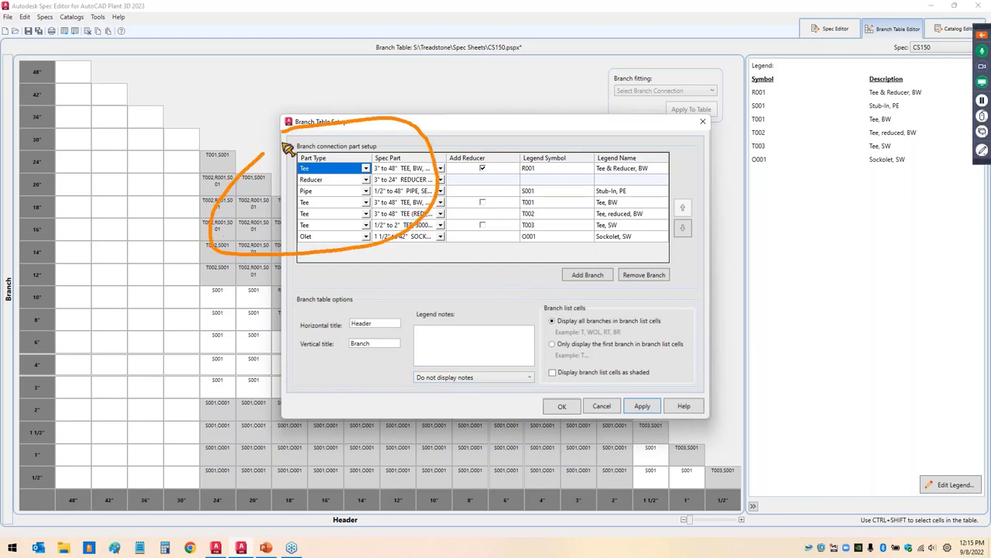
mouse_move(525, 145)
left_mouse_down()
mouse_move(578, 151)
mouse_move(569, 252)
mouse_move(492, 237)
mouse_move(511, 153)
mouse_move(695, 126)
mouse_move(746, 124)
left_mouse_up()
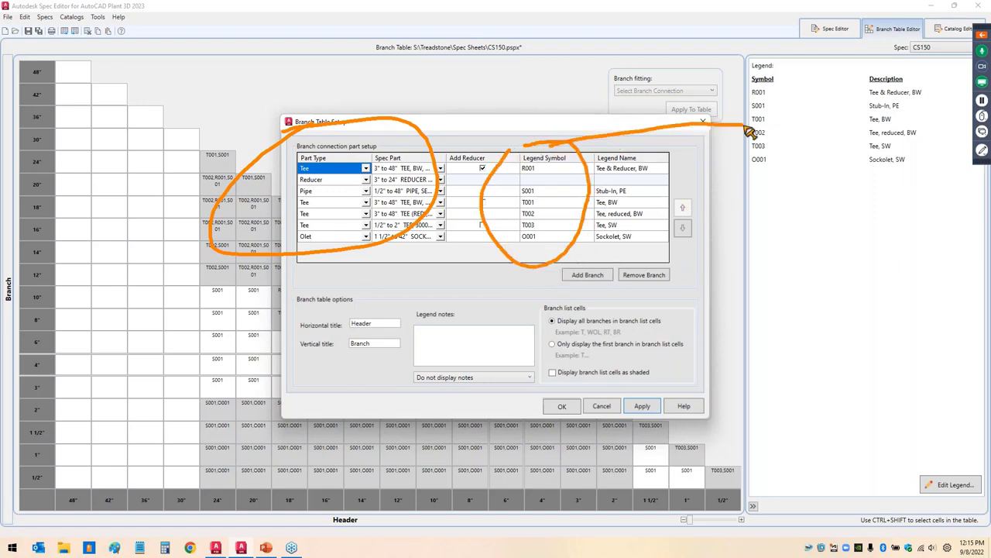
key("Escape")
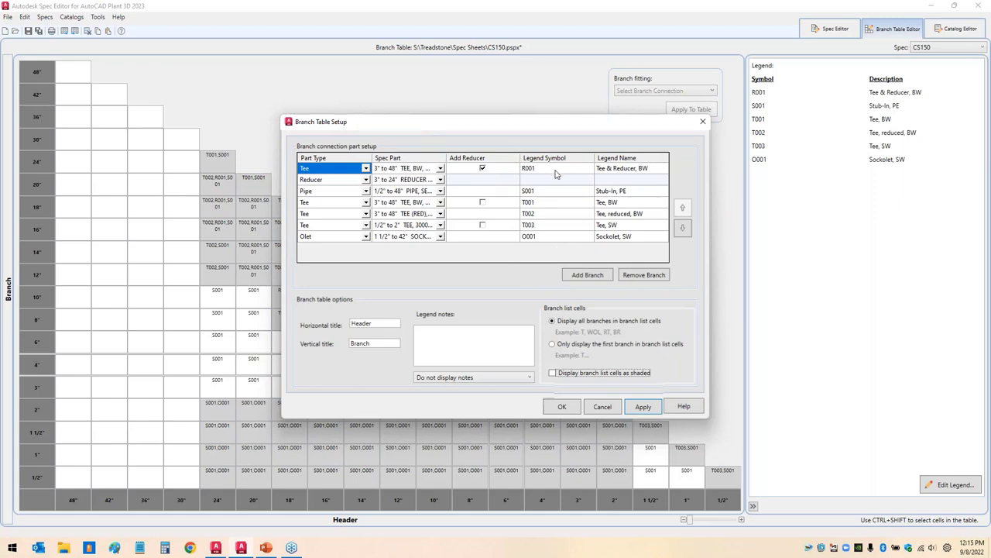
Step: Rename legend symbols R001, S001 and T001 to T&R, Stub and Tbw
left_click(558, 170)
left_click(559, 172)
type("T&R")
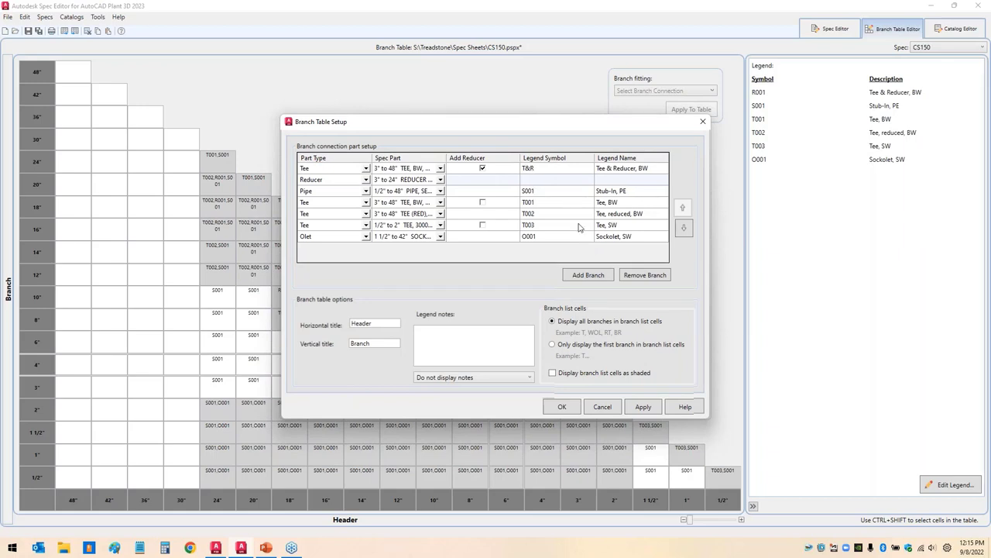
left_click(555, 193)
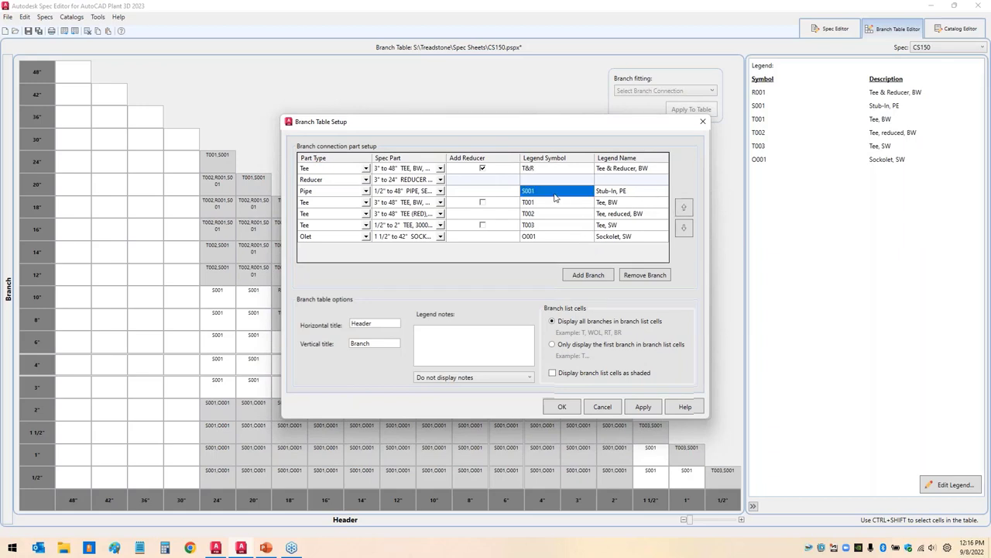
left_click(553, 194)
left_click(550, 194)
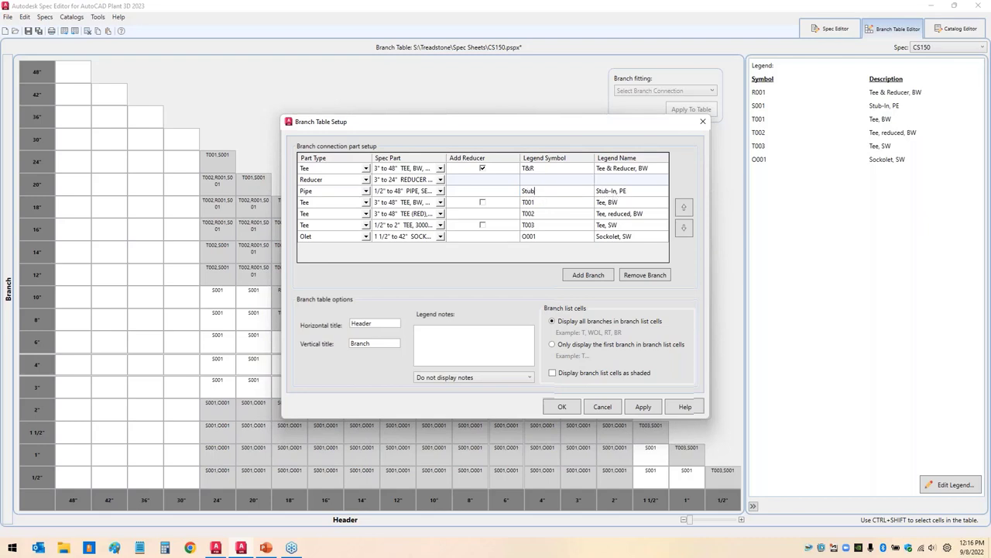
left_click(546, 203)
left_click(546, 203)
type("T")
Step: Rename symbols T003, T002 and O001 to Tsw, RT and SO, and apply
left_click(558, 225)
left_click(560, 225)
type("T")
left_click(560, 214)
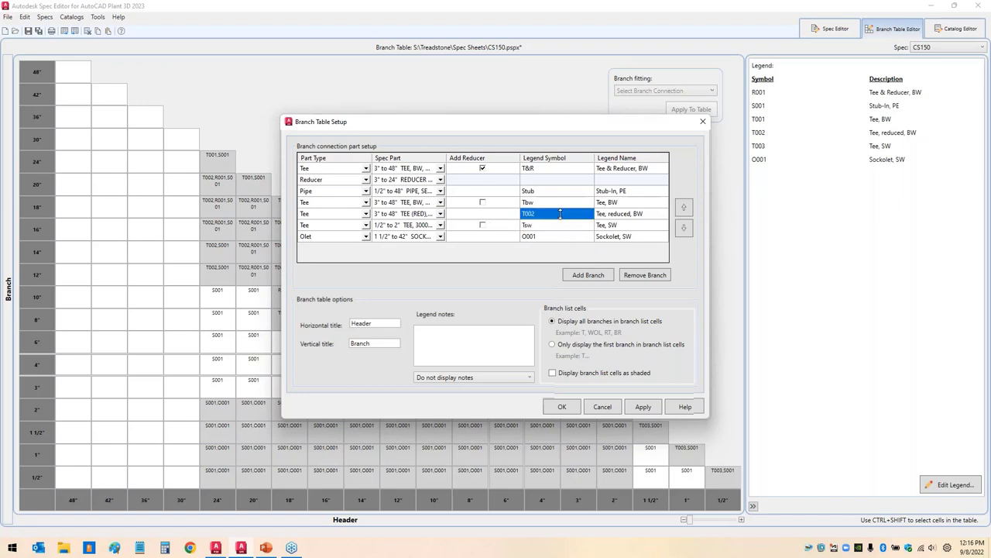
left_click(560, 214)
key("End")
key("shift+Home")
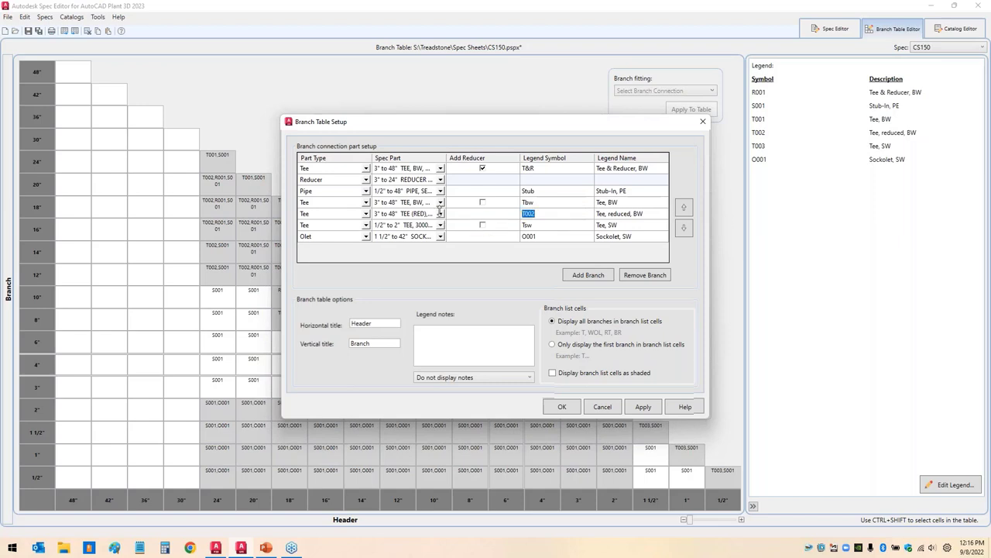
type("RT")
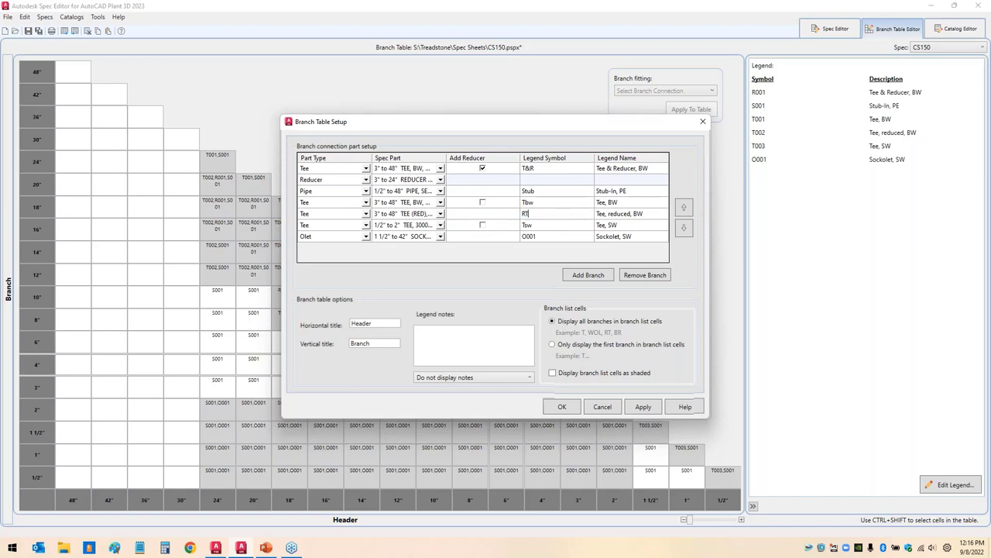
left_click(551, 237)
left_click(550, 236)
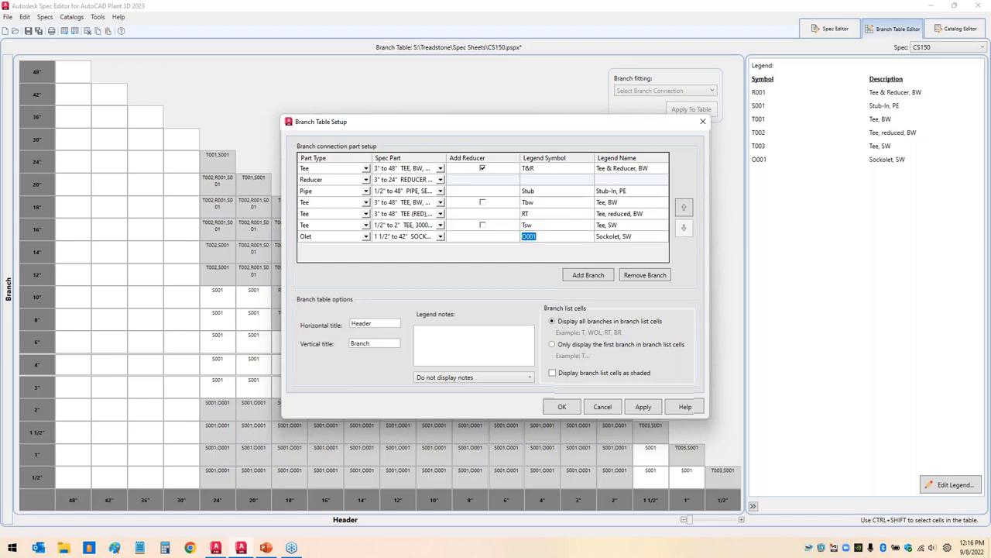
type("SO")
left_click(562, 406)
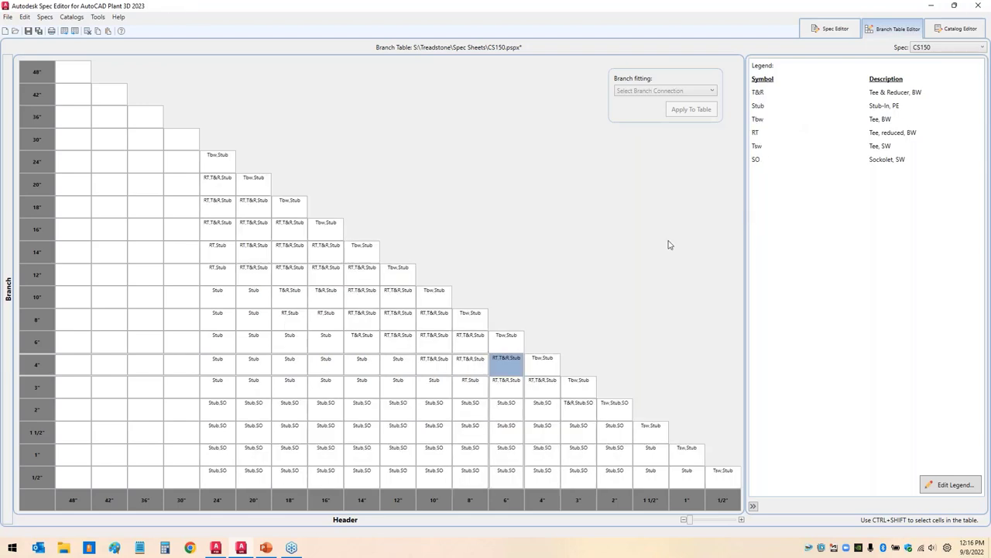
mouse_move(401, 370)
left_mouse_down()
mouse_move(406, 405)
mouse_move(419, 376)
left_mouse_up()
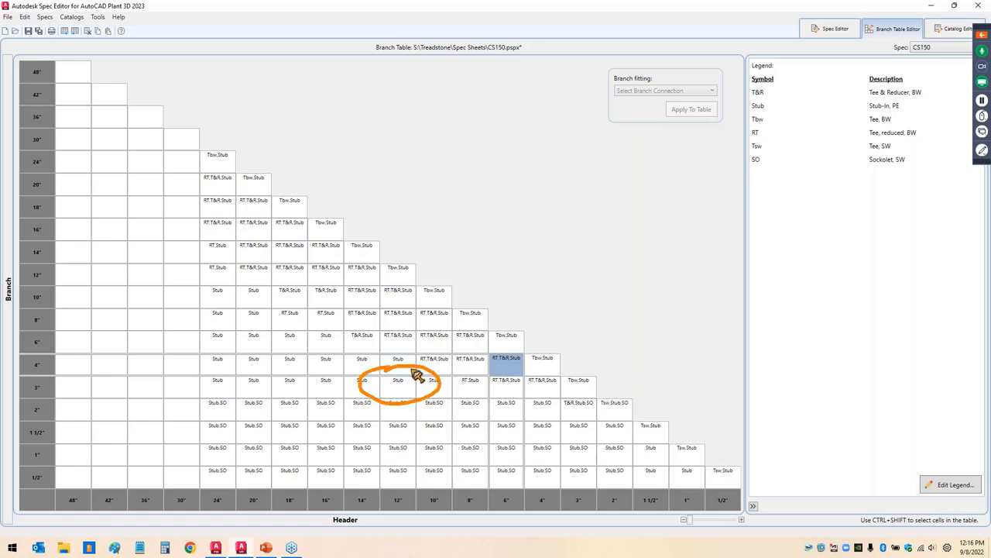
mouse_move(344, 234)
left_mouse_down()
mouse_move(395, 235)
mouse_move(378, 217)
left_mouse_up()
mouse_move(346, 299)
left_mouse_down()
mouse_move(356, 306)
mouse_move(380, 296)
left_mouse_up()
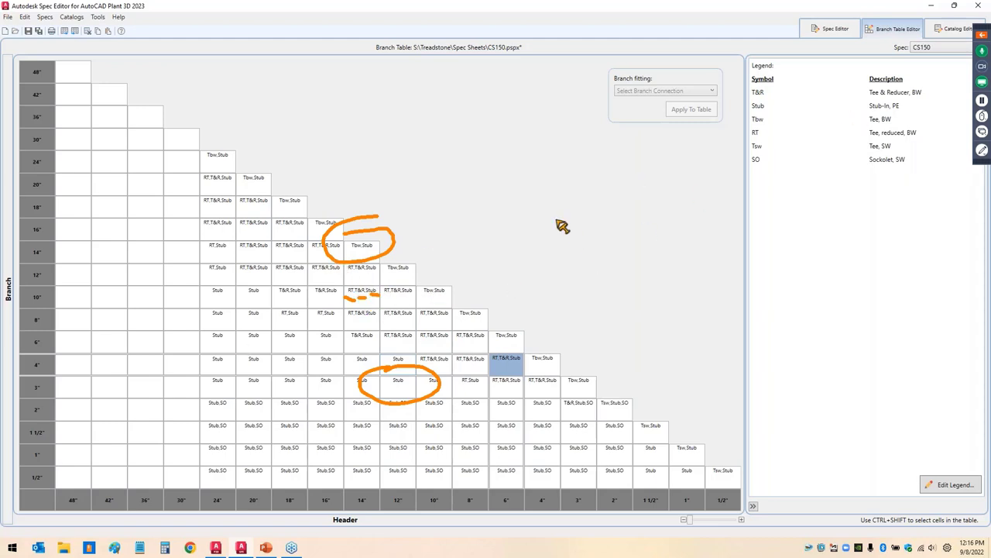
key("Escape")
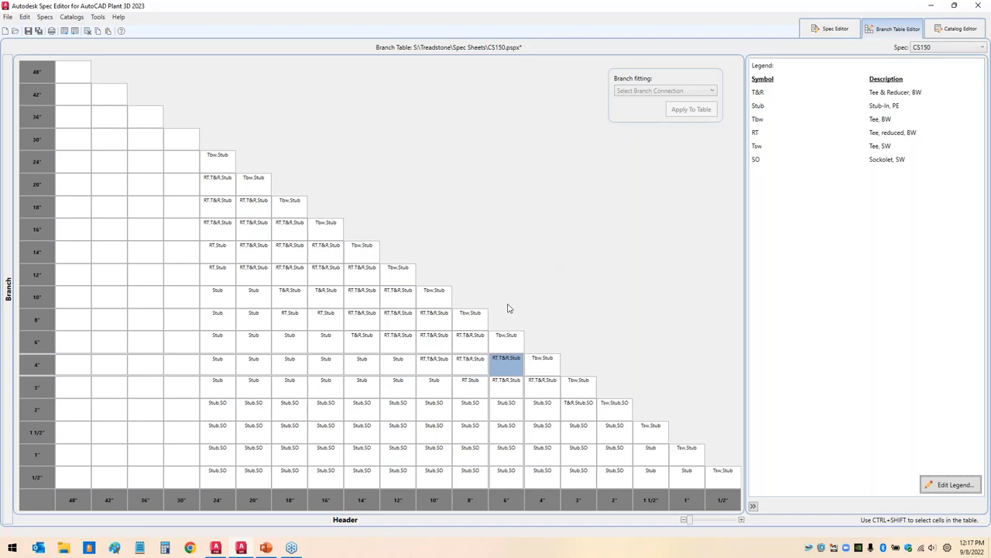
left_click_drag(419, 317, 443, 317)
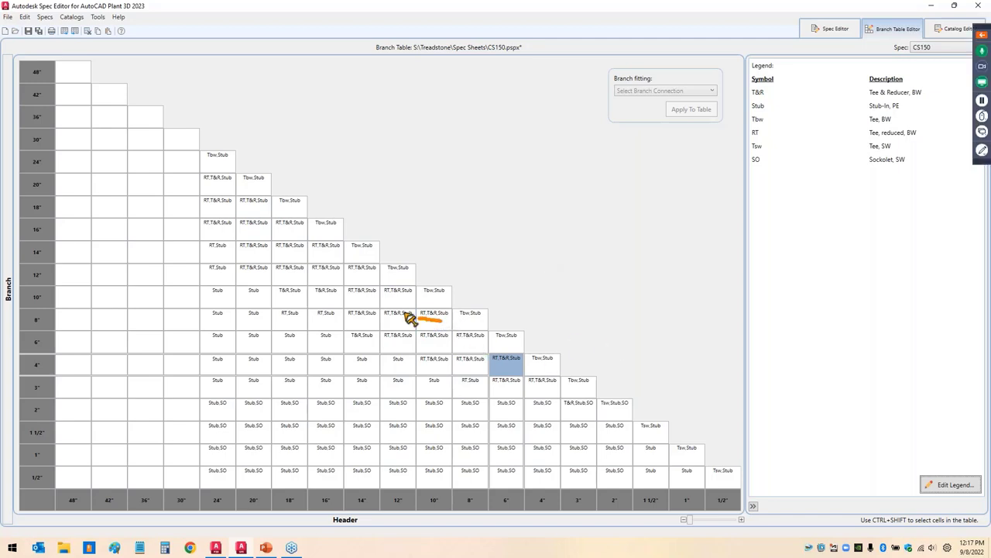
left_click_drag(391, 296, 404, 295)
Step: Move the Tsw socket-weld tee connection to the top of the branch list
left_click(952, 485)
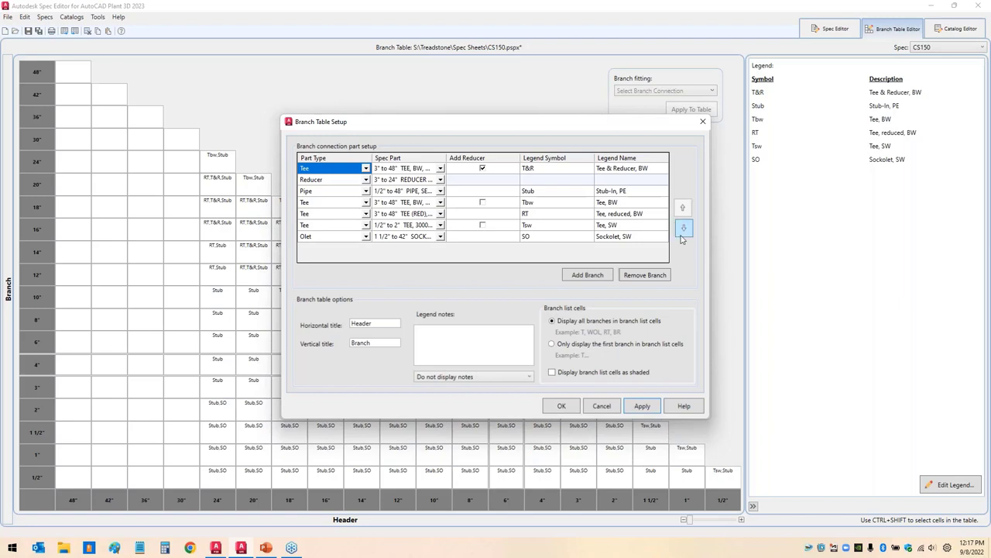
left_click(601, 226)
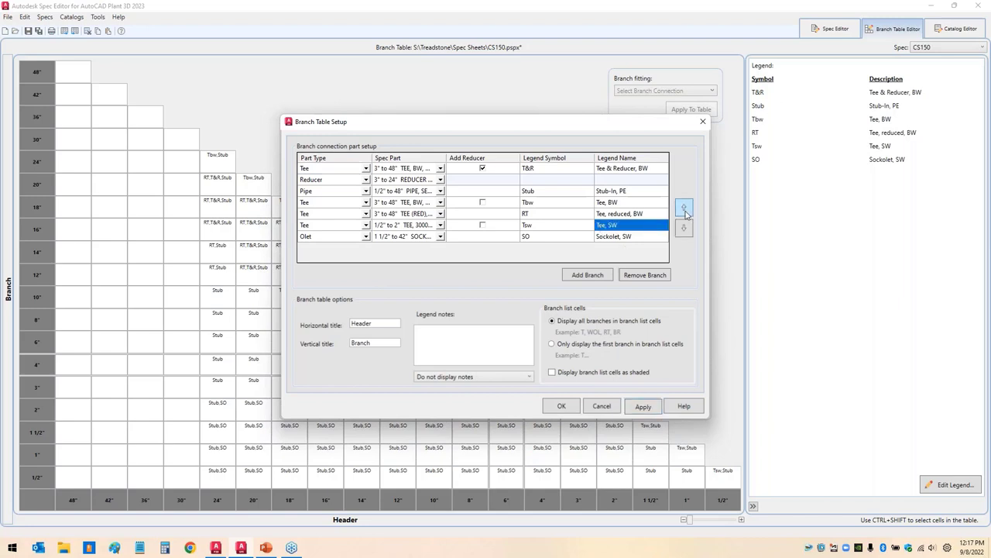
left_click(684, 208)
left_click(684, 208)
left_click(685, 209)
left_click(685, 208)
left_click(685, 208)
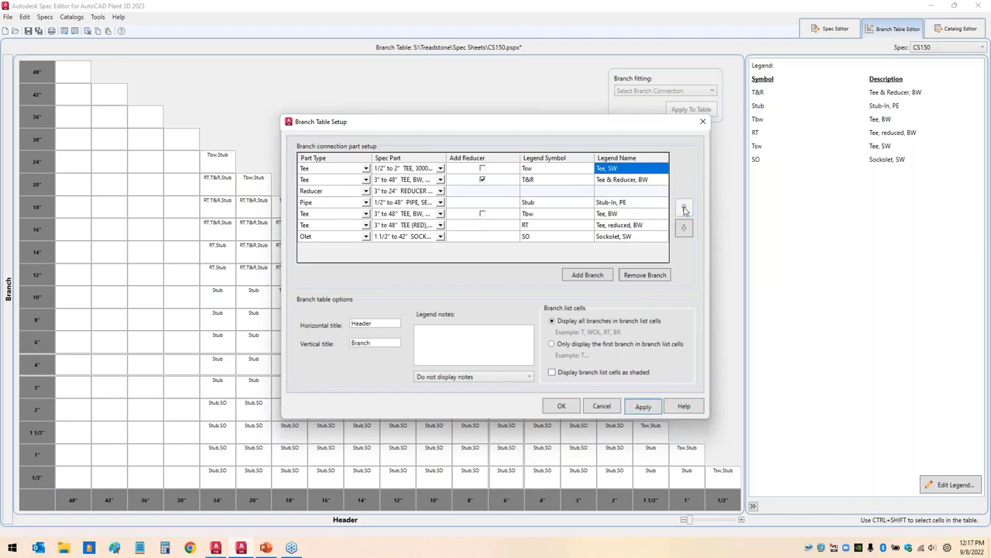
Step: Place Tbw second and RT third below Tsw, then return to AutoCAD Plant 3D
left_click(622, 213)
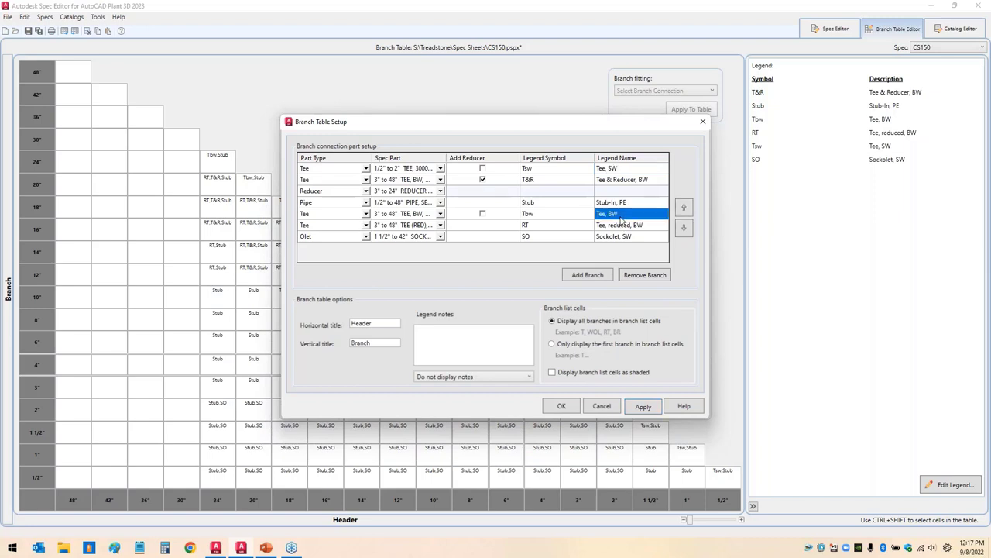
left_click(684, 208)
left_click(684, 209)
left_click(684, 208)
left_click(684, 208)
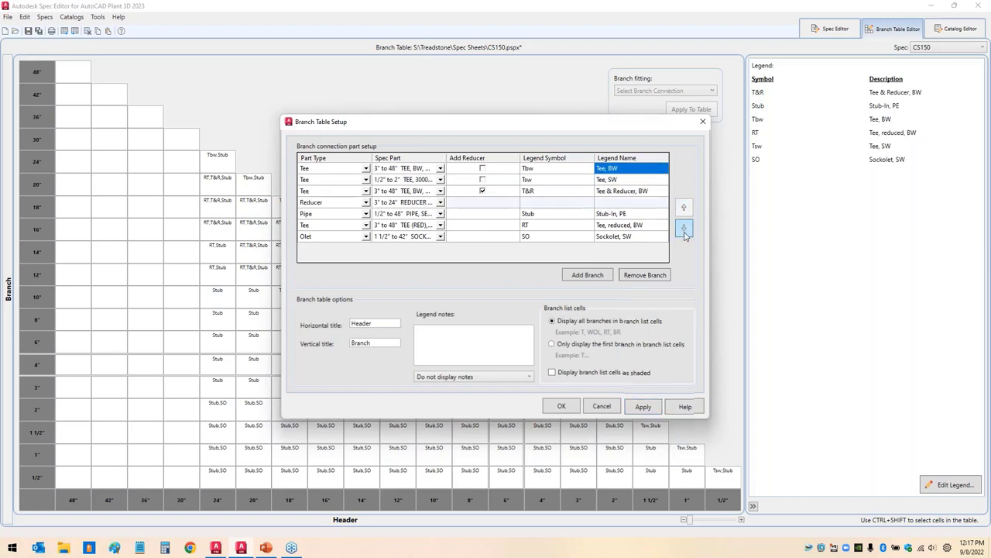
left_click(684, 228)
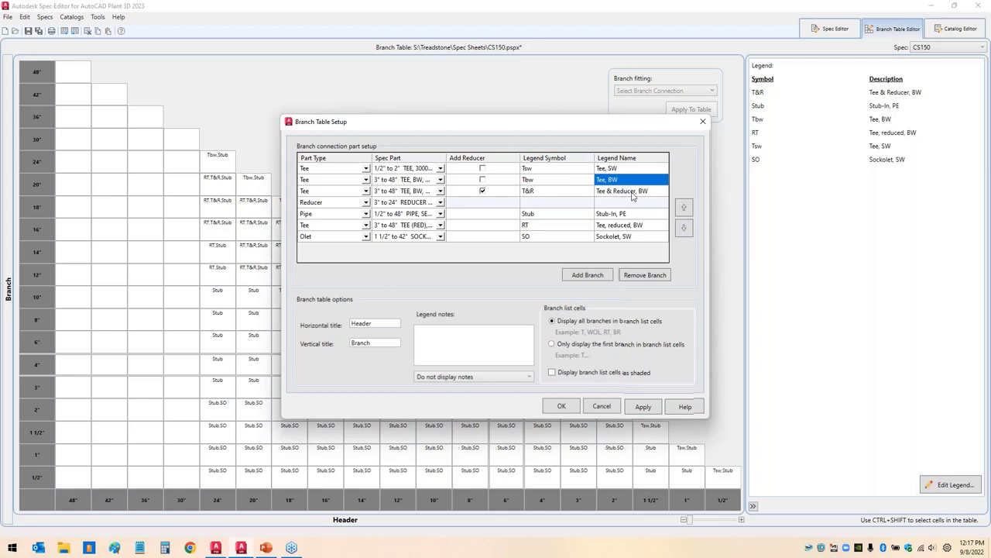
left_click(618, 230)
left_click(683, 209)
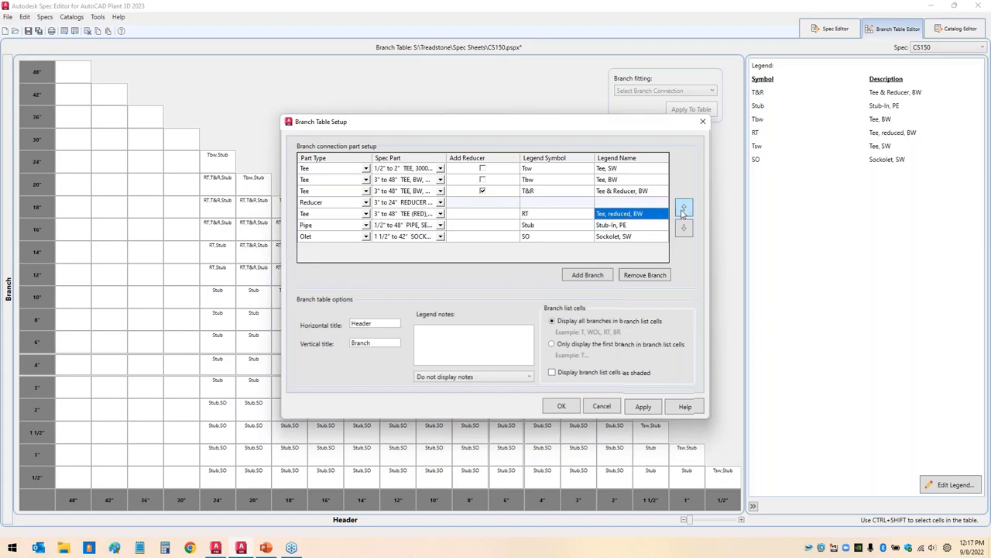
left_click(683, 210)
left_click(684, 209)
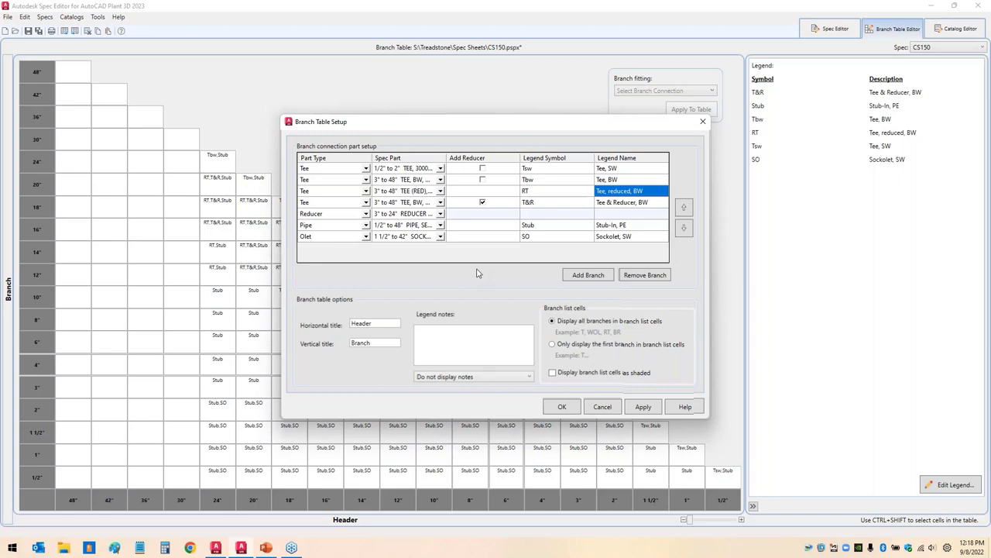
left_click_drag(396, 243, 415, 243)
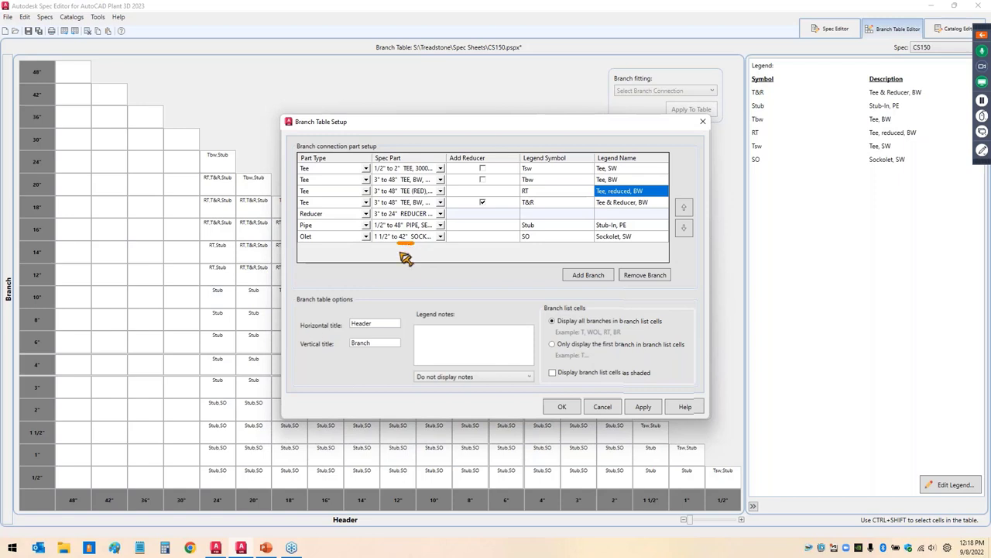
mouse_move(89, 491)
left_mouse_down()
mouse_move(80, 523)
mouse_move(69, 481)
mouse_move(109, 478)
left_mouse_up()
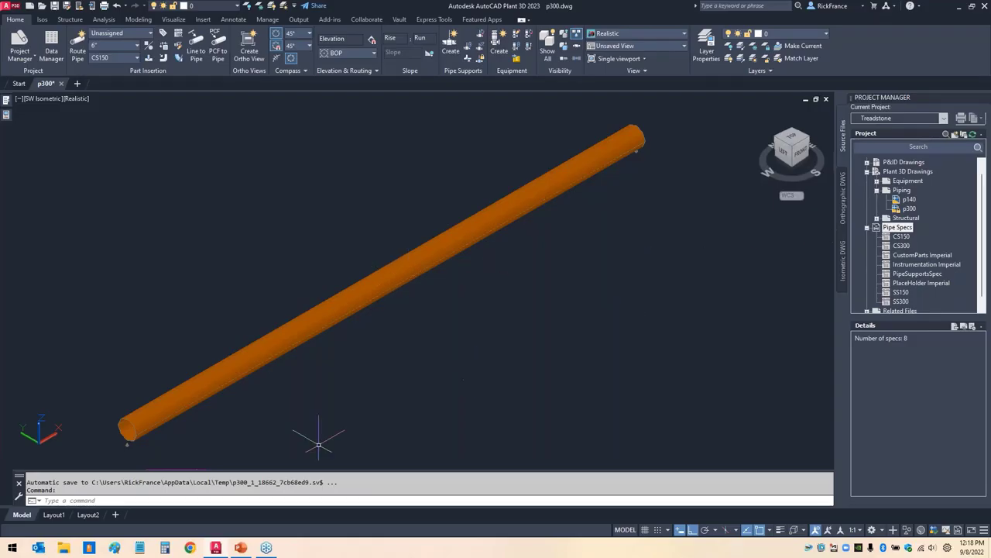
Step: Choose Edit Spec on CS150 under Pipe Specs in Project Manager
left_click(218, 548)
left_click(218, 548)
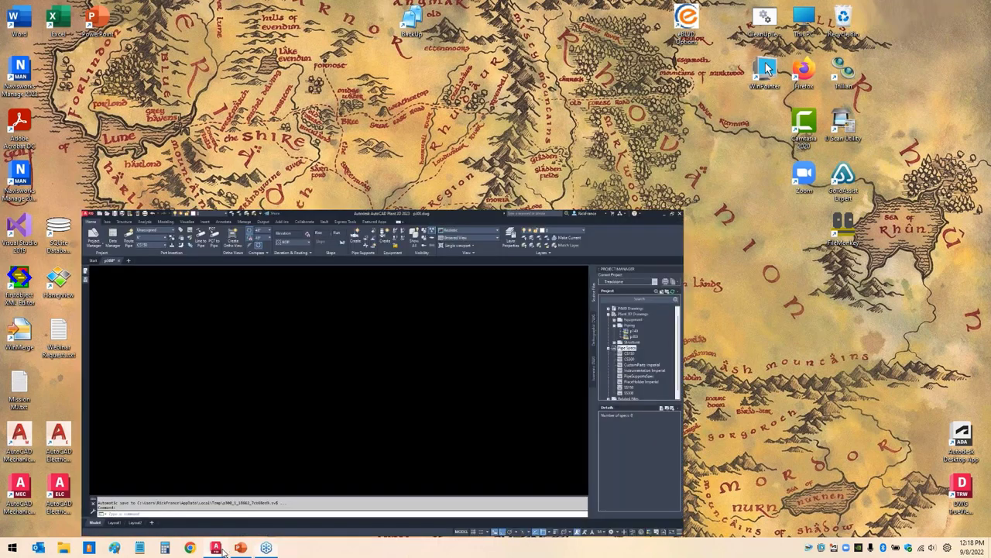
left_click(900, 237)
right_click(900, 238)
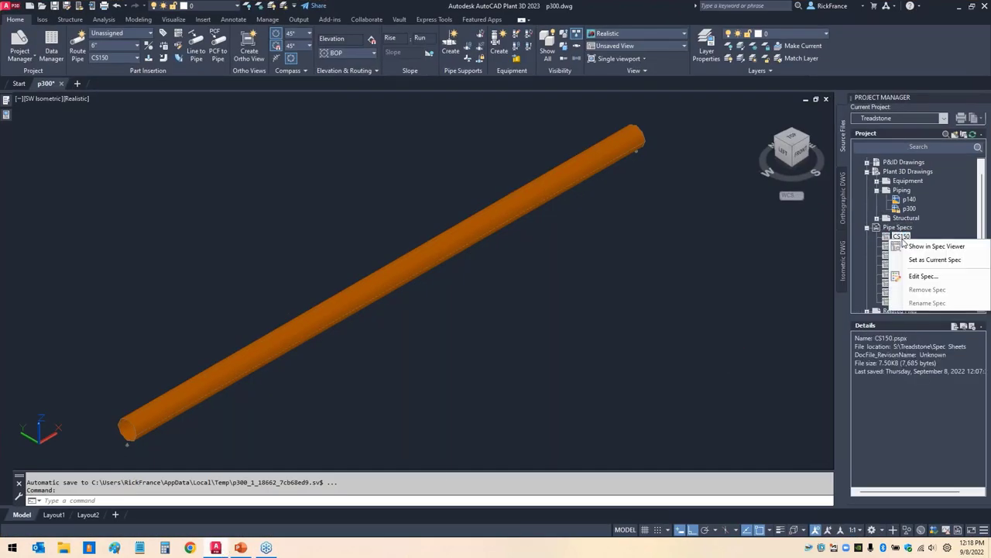
left_click(921, 276)
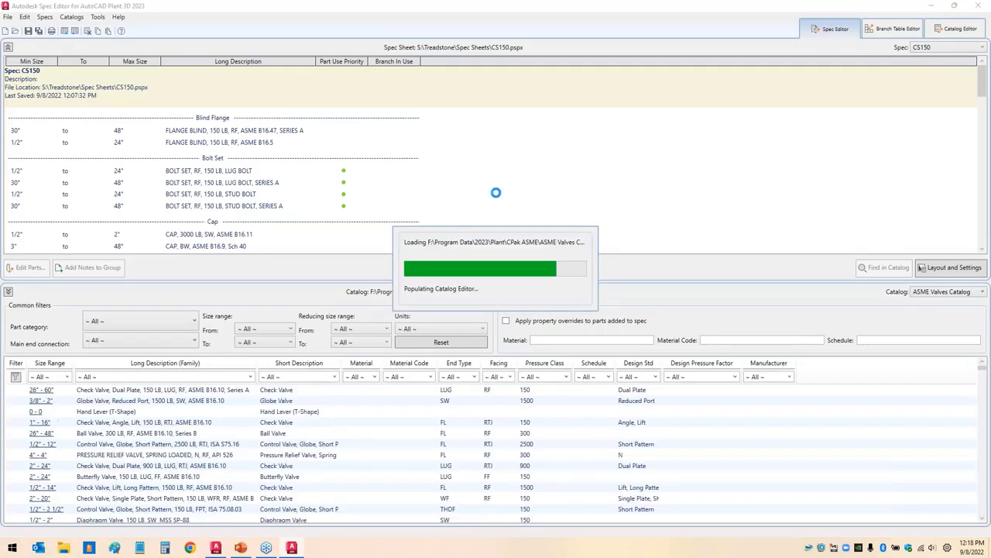
Step: Open the branch setup and set legend symbols T&R, Stub and Tbw
left_click(891, 31)
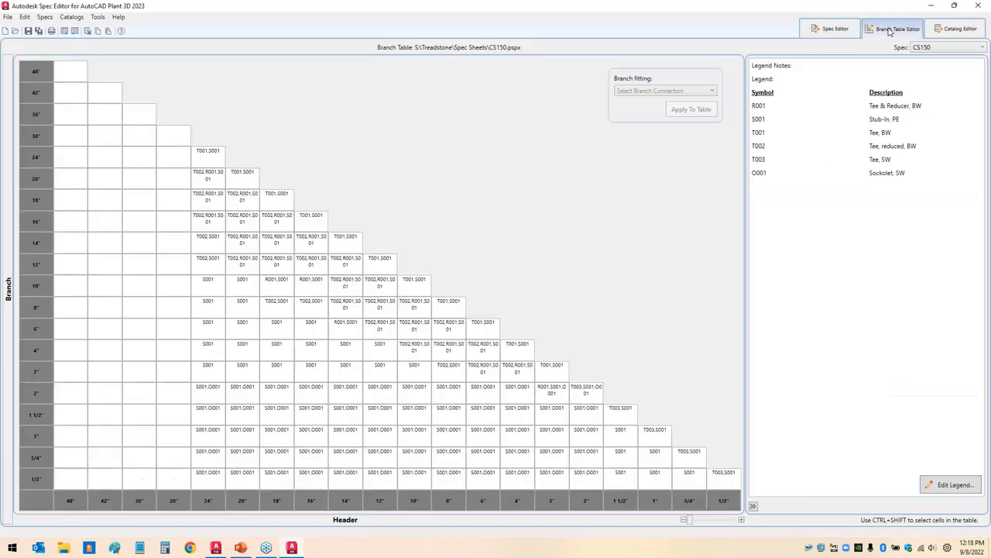
left_click(951, 485)
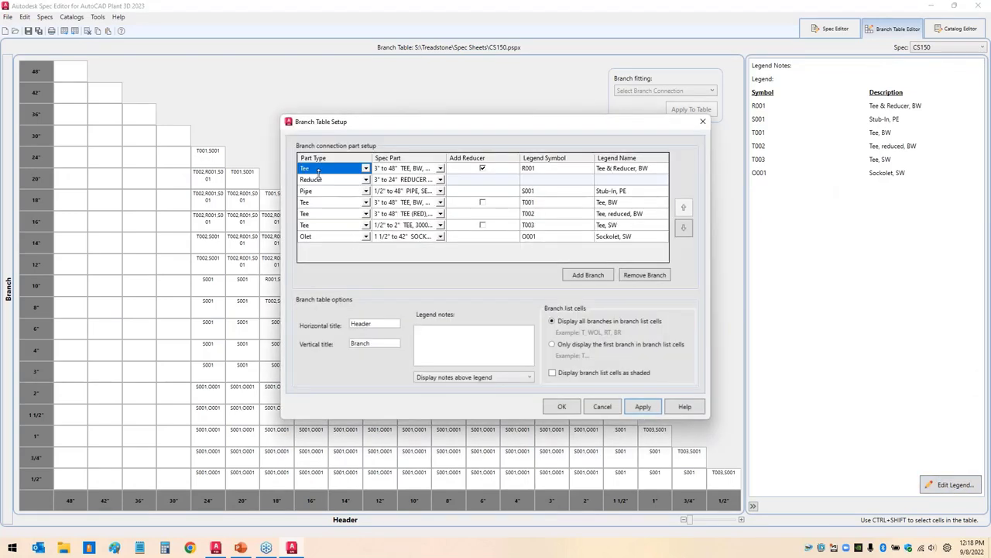
double_click(556, 169)
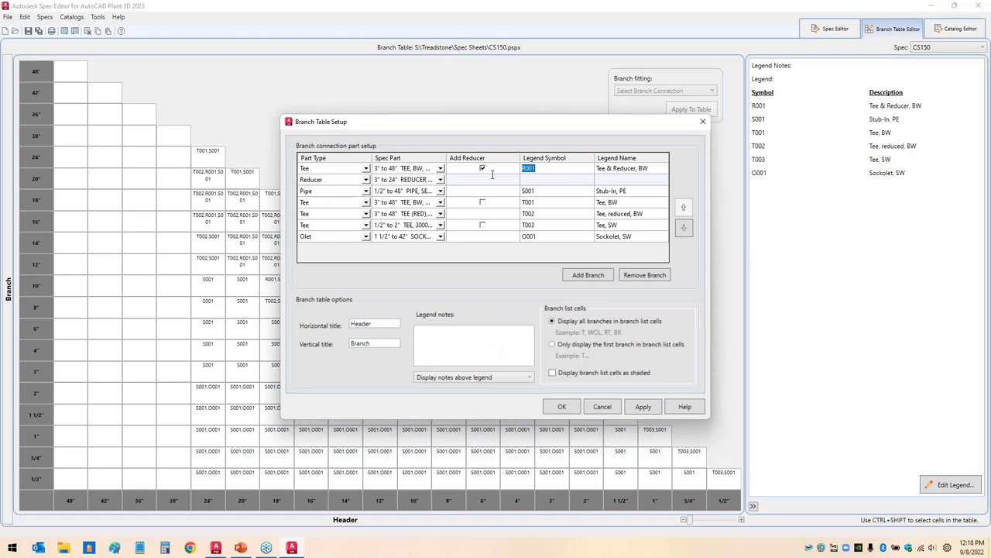
type("T&R")
double_click(547, 191)
type("Stub")
double_click(550, 202)
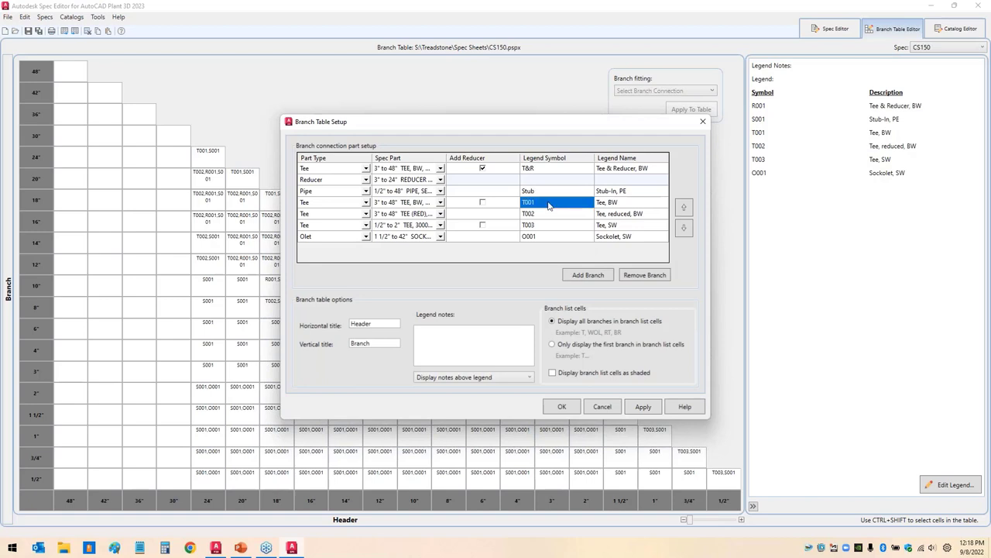
type("Tbw")
Step: Set symbols RT, Tsw and SO, apply, save CS150, and reopen the setup
left_click(549, 215)
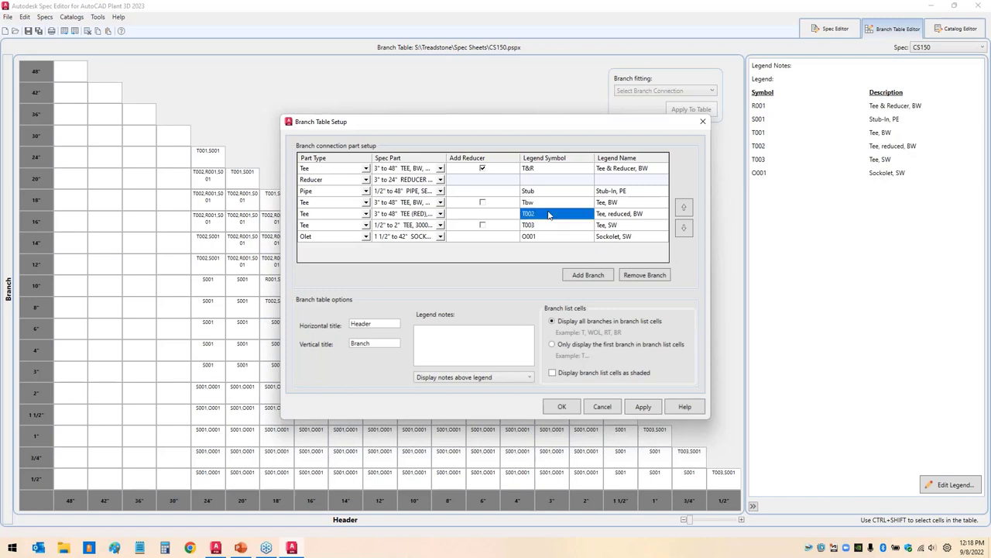
left_click(549, 214)
type("RT")
left_click(558, 225)
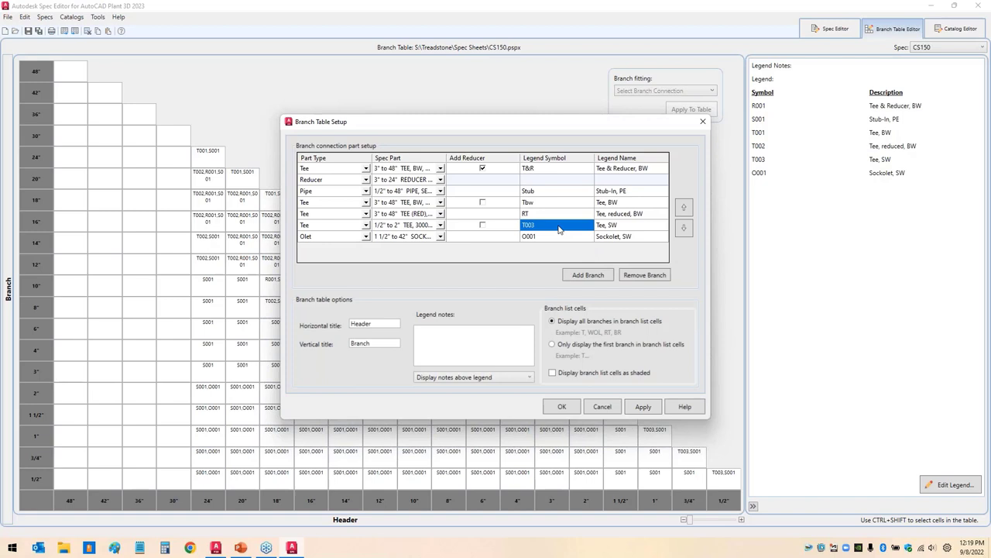
left_click(559, 228)
type("Tsw")
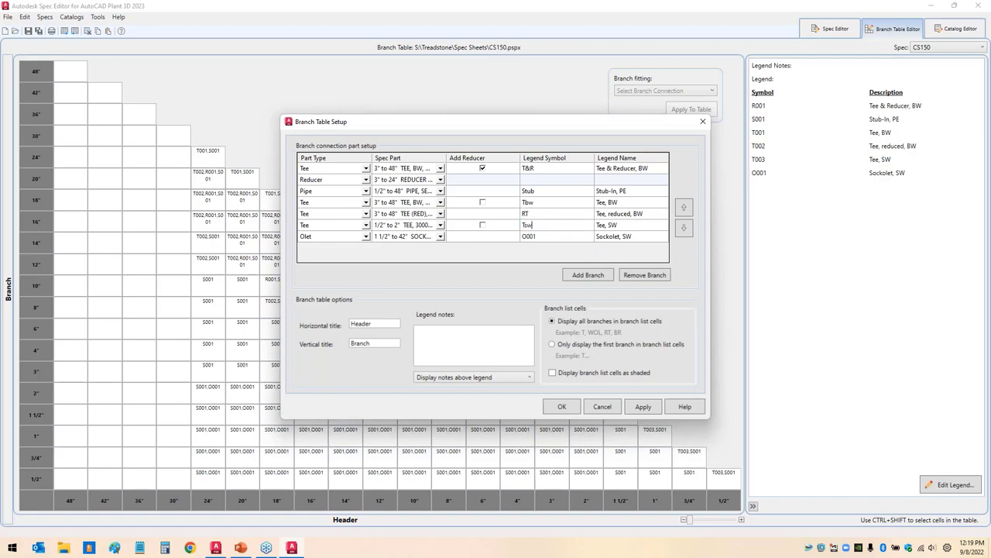
left_click(552, 239)
left_click(551, 240)
type("SO")
left_click(562, 407)
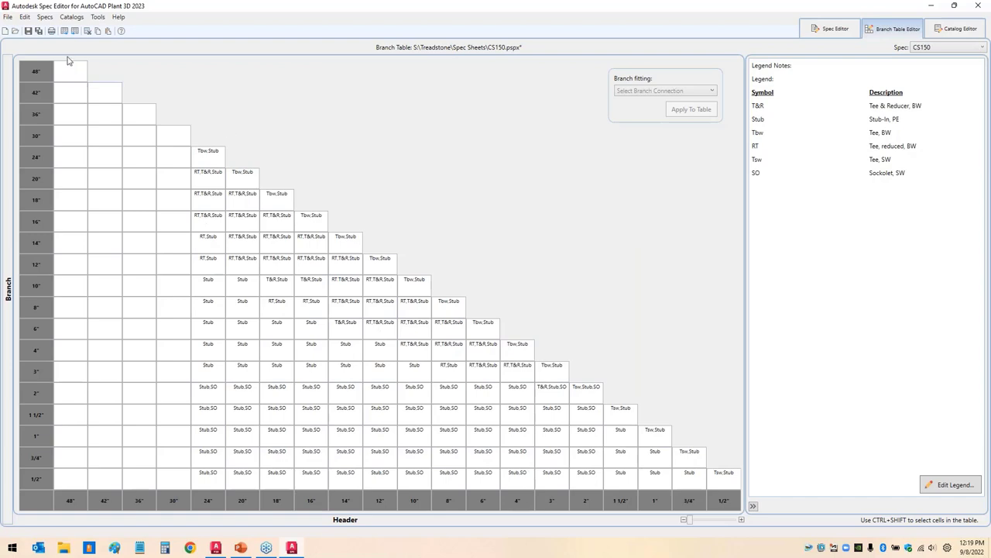
left_click(28, 31)
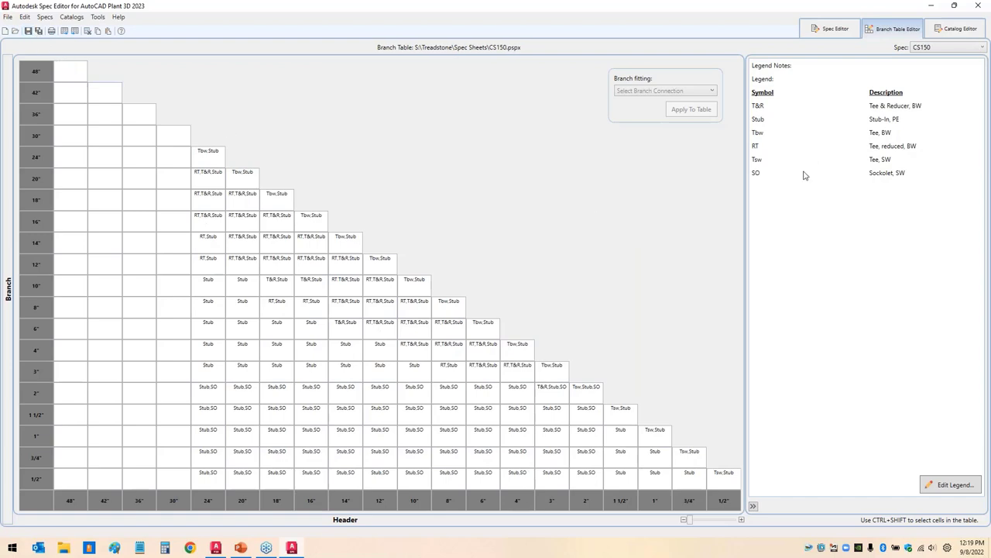
left_click(947, 485)
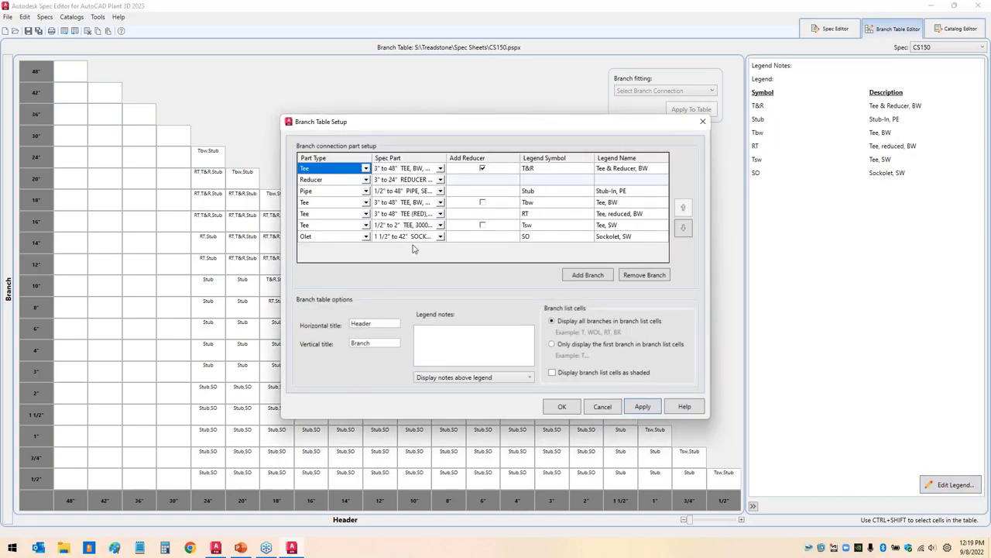
Step: Add an Olet branch row with legend symbol SOL named 'Sockolet Lg'
left_click(589, 276)
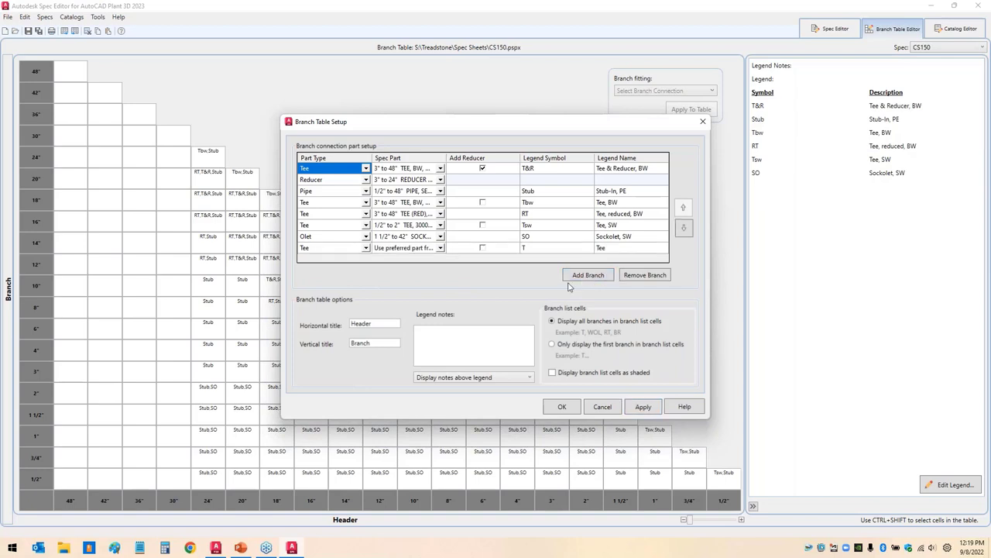
left_click(367, 248)
left_click(367, 248)
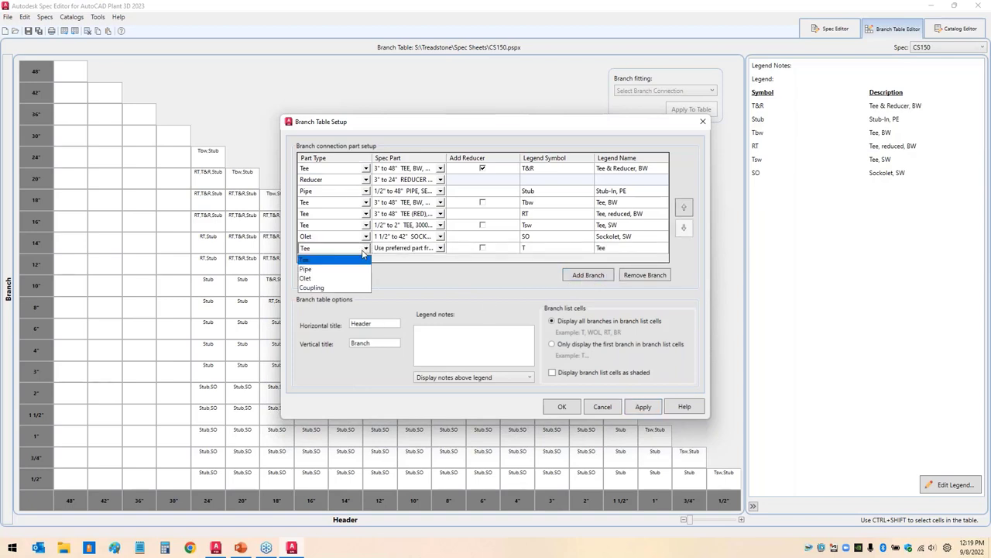
left_click(312, 281)
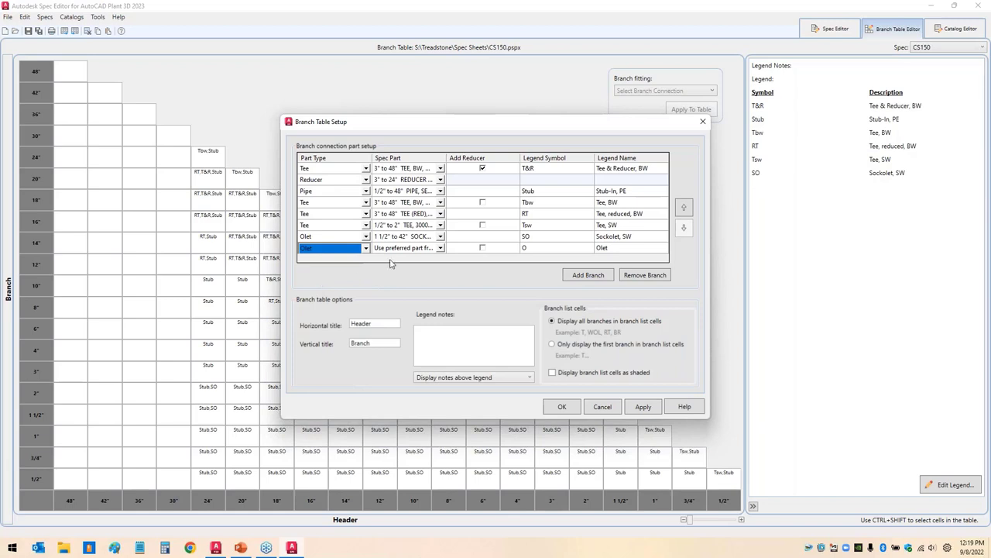
left_click(440, 248)
left_click(440, 248)
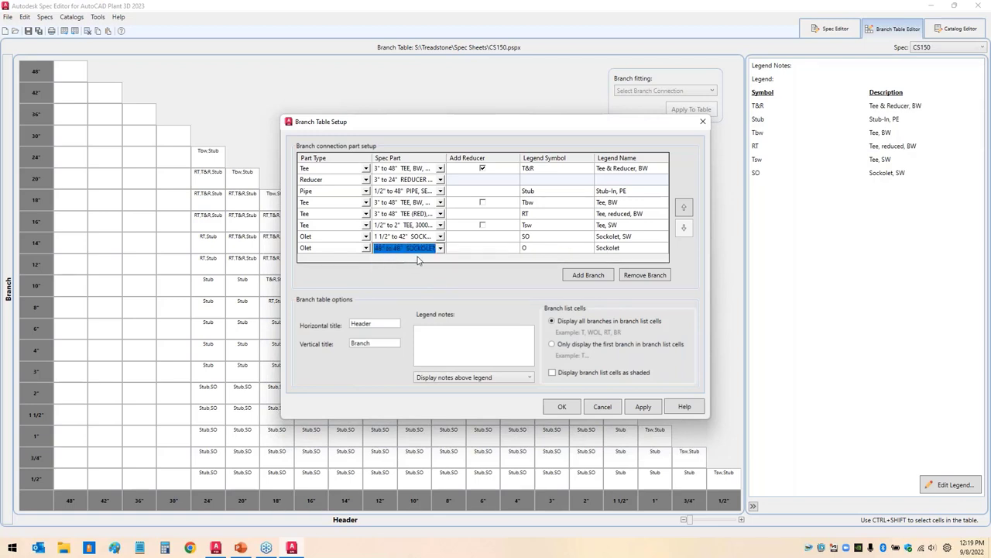
left_click(554, 247)
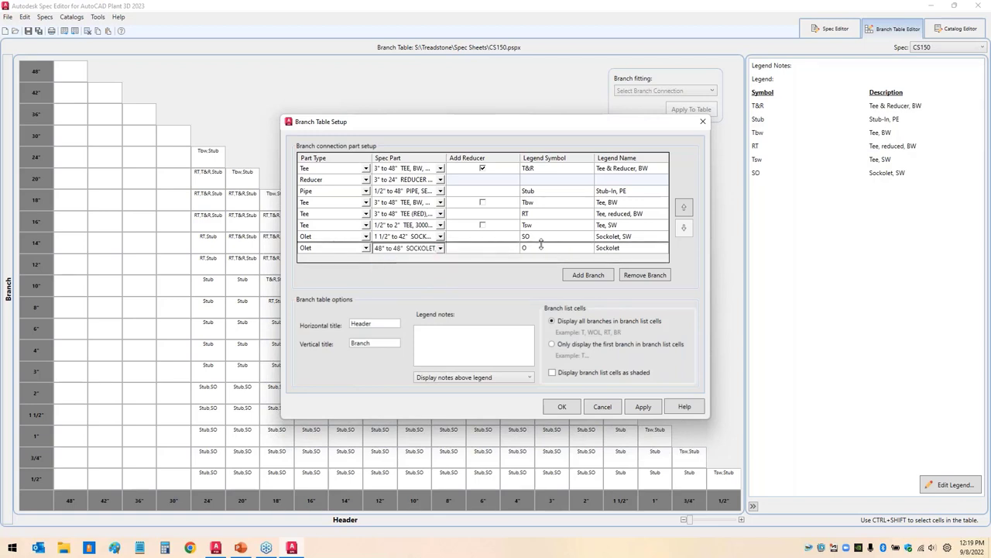
type("O")
left_click_drag(554, 248, 506, 251)
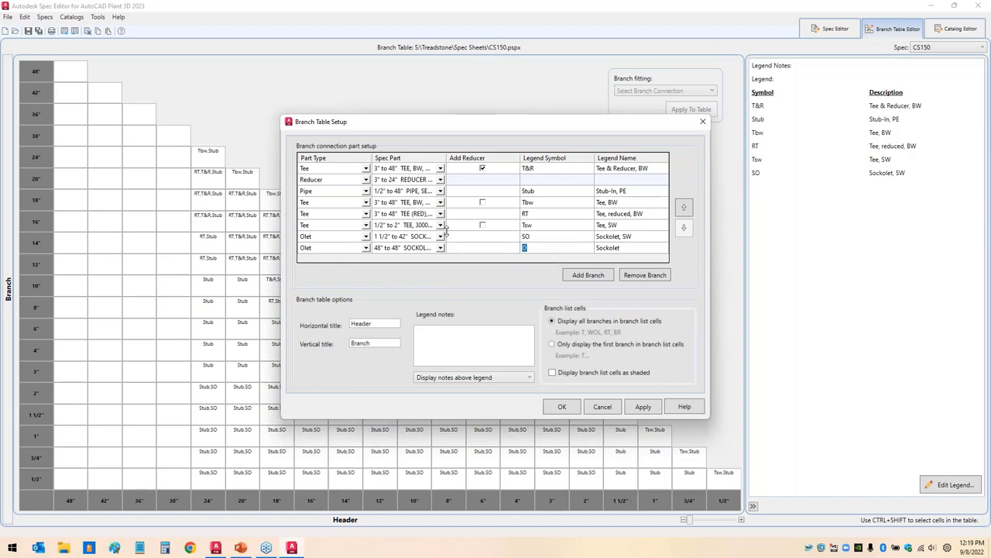
type("SOL")
left_click(638, 247)
left_click(638, 247)
left_click(638, 247)
left_click(645, 237)
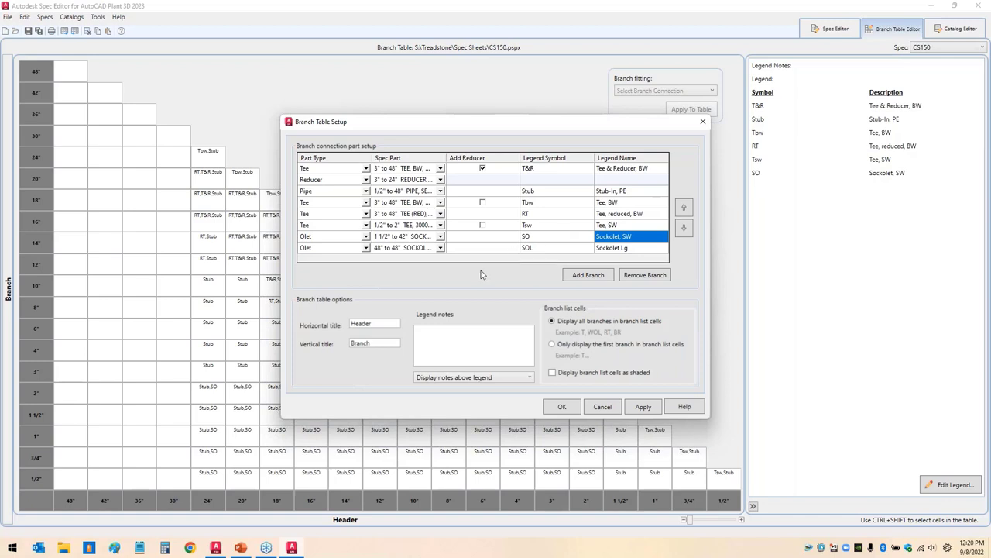
Step: Add an Olet row using 2" to 42" WELDOLET, symbol WO, named Weldolet, and accept
left_click(585, 275)
left_click(363, 248)
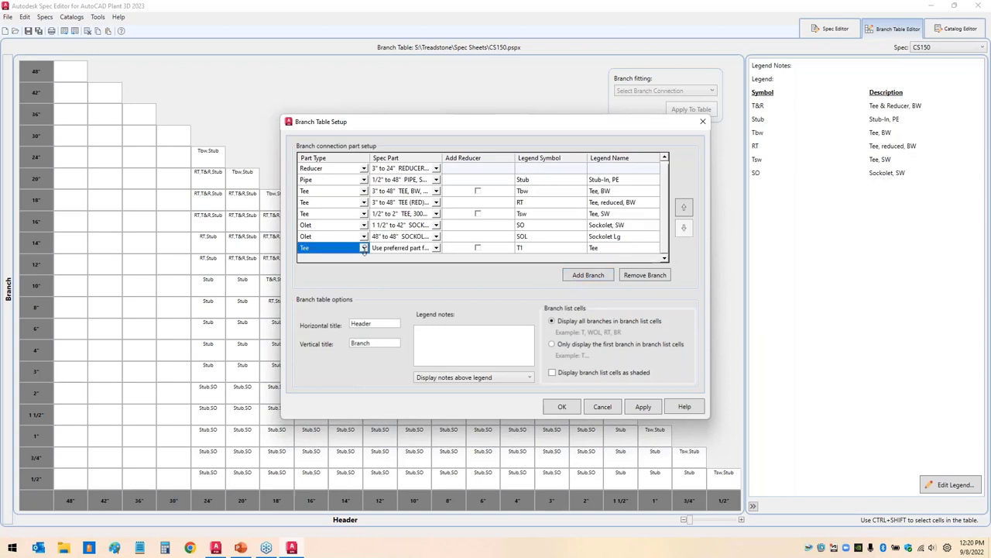
left_click(363, 248)
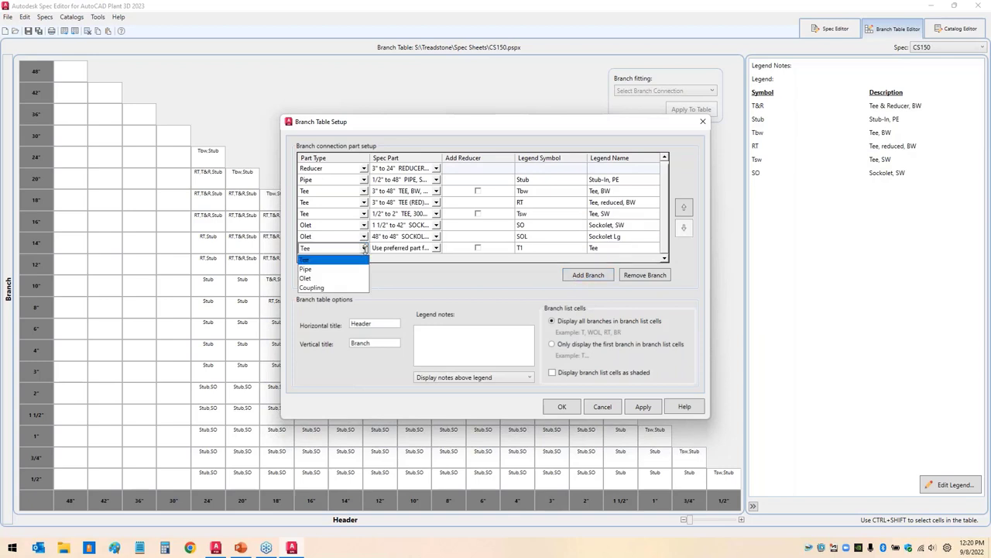
left_click(330, 278)
left_click(434, 247)
left_click(436, 248)
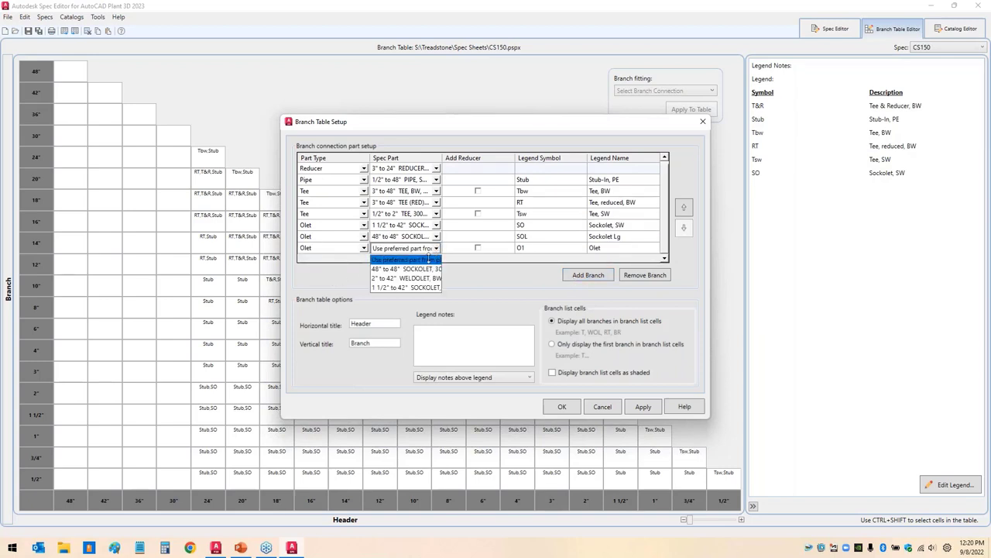
left_click(406, 278)
left_click(536, 247)
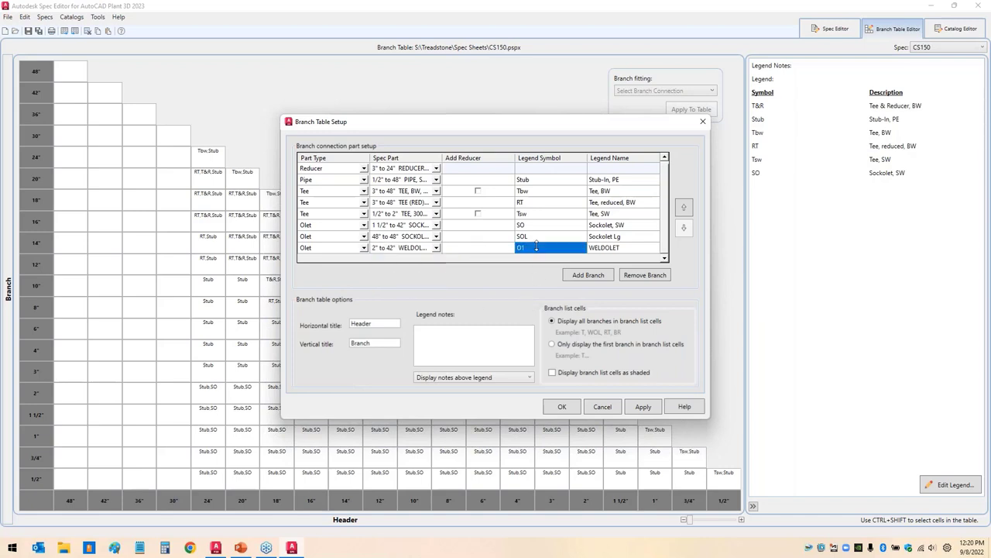
left_click(536, 247)
type("WO")
left_click(631, 249)
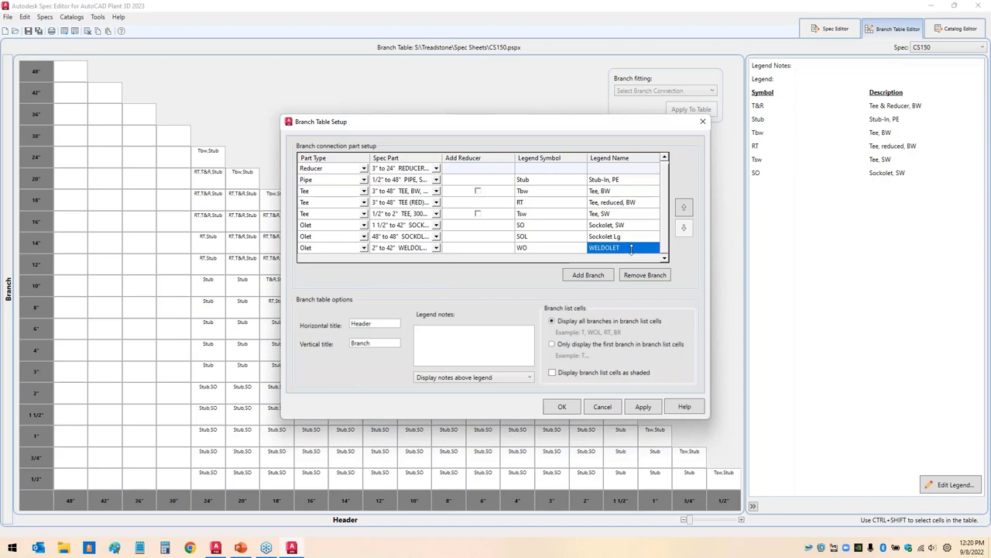
left_click(631, 249)
type("Weldolet")
left_click(628, 237)
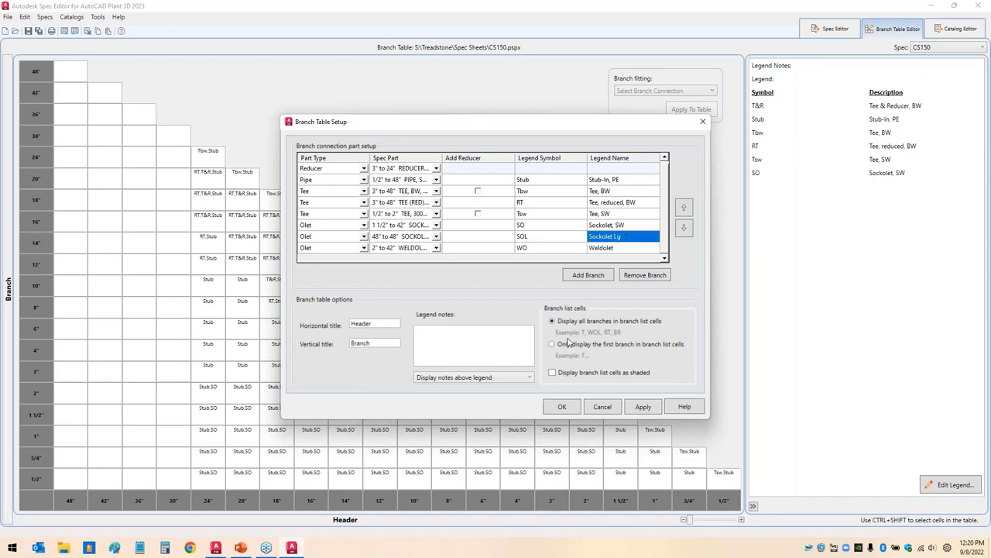
left_click(565, 407)
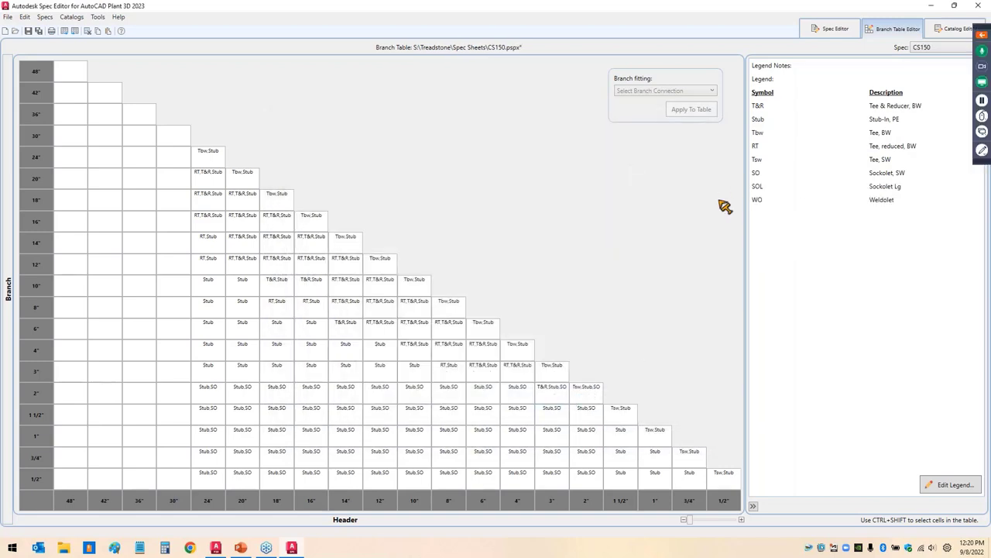
Step: Save the CS150 spec from the toolbar
left_click_drag(745, 177, 868, 241)
mouse_move(794, 252)
left_mouse_down()
mouse_move(789, 175)
mouse_move(697, 223)
left_mouse_up()
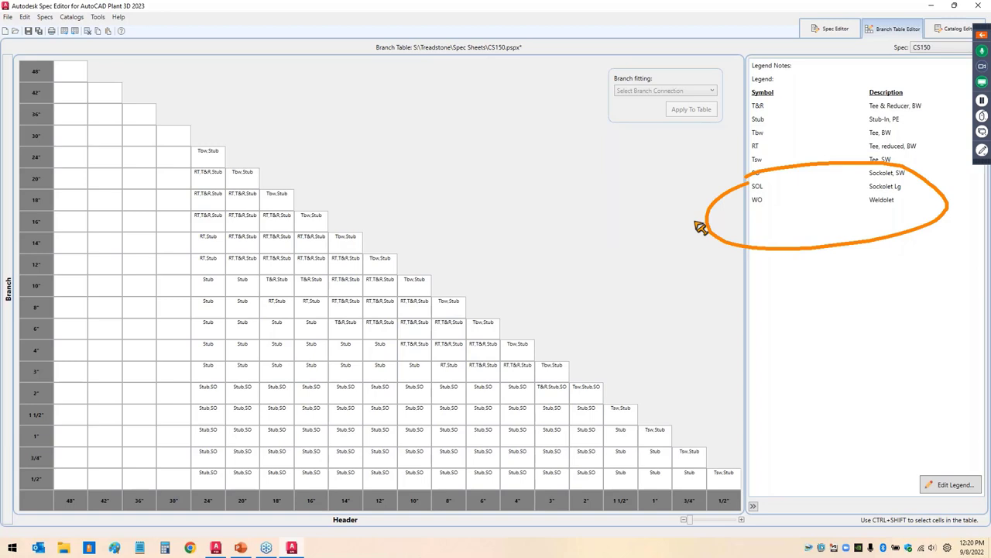
key("Escape")
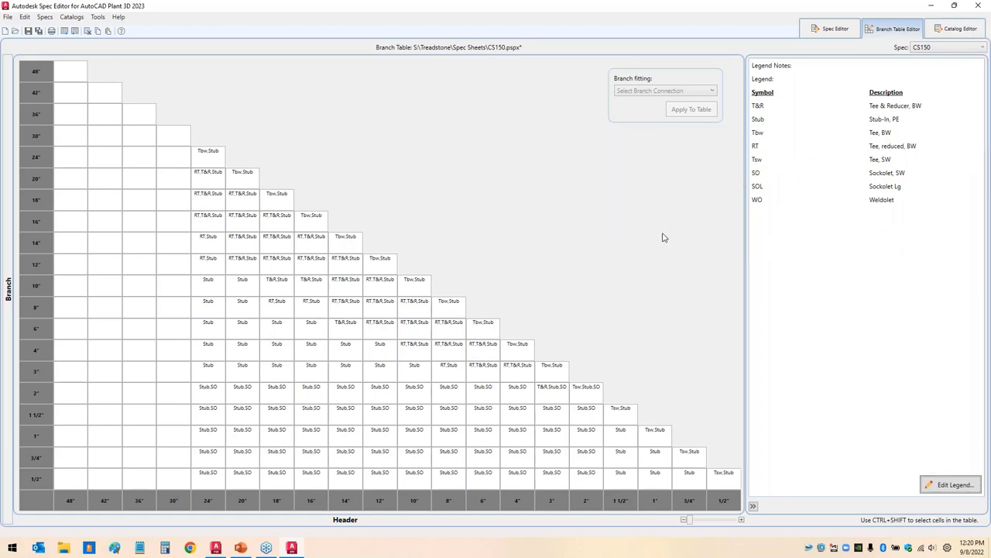
left_click(28, 31)
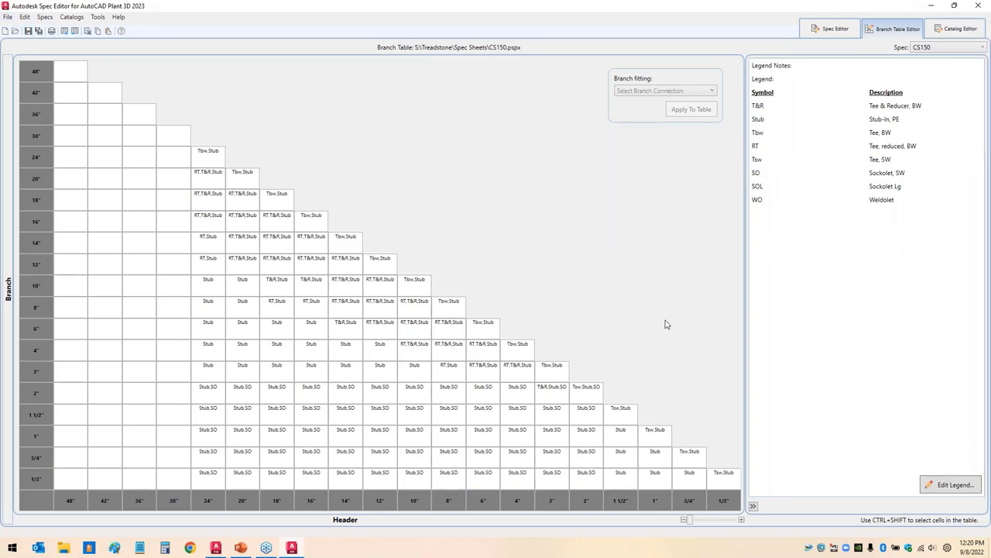
Step: Select all filled branch cells, starting from the 1/2" by 1/2" corner cell
mouse_move(732, 186)
left_mouse_down()
mouse_move(744, 181)
mouse_move(664, 233)
mouse_move(725, 159)
left_mouse_up()
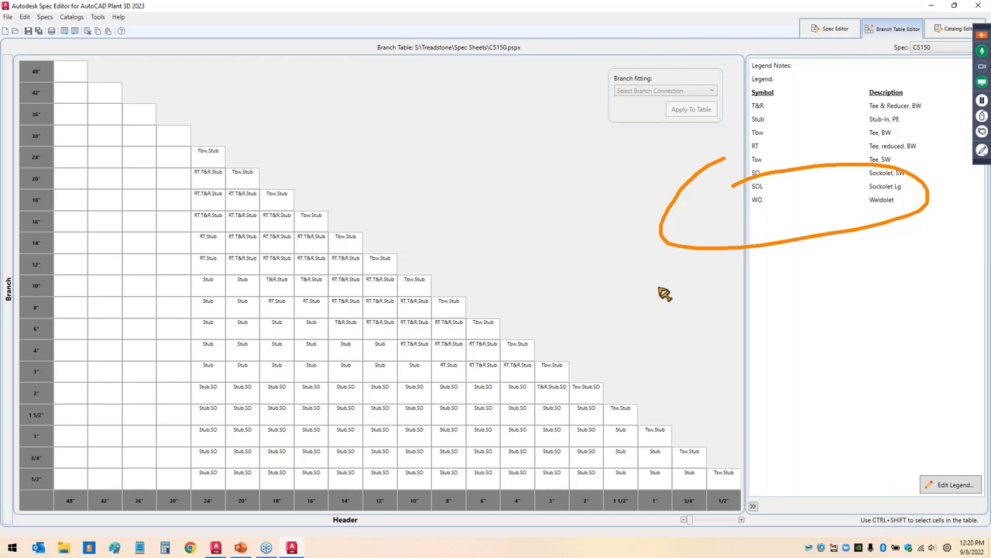
key("Escape")
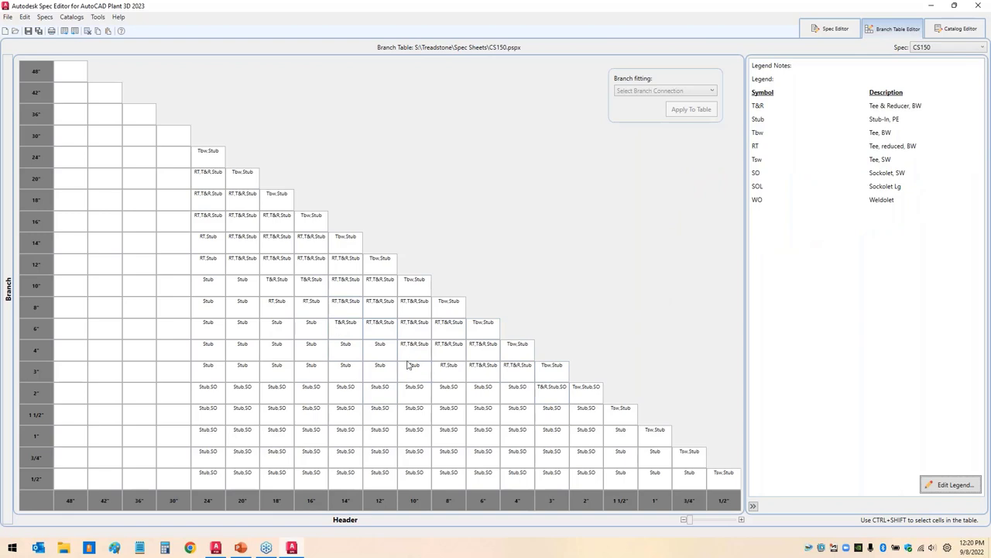
mouse_move(408, 364)
left_click(729, 480)
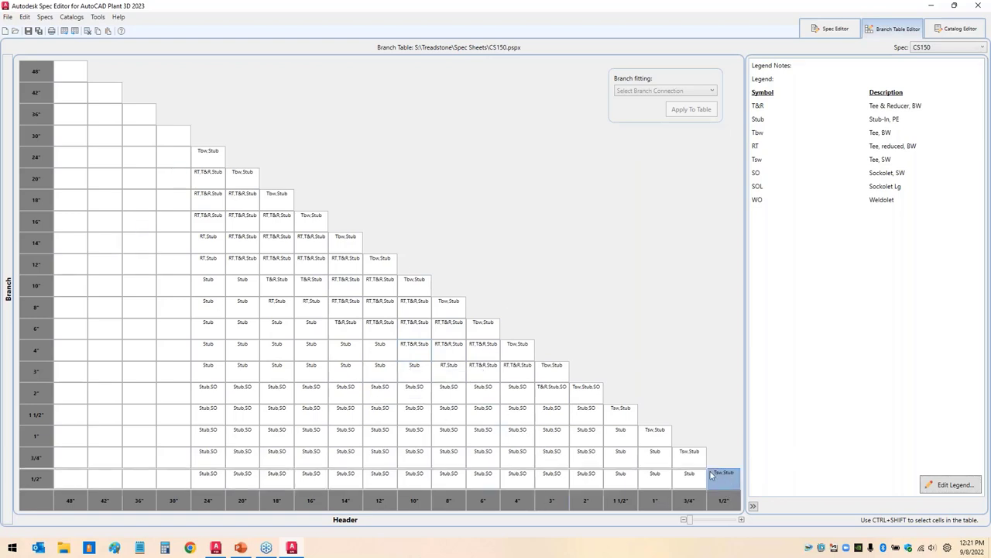
left_click(175, 158, "shift")
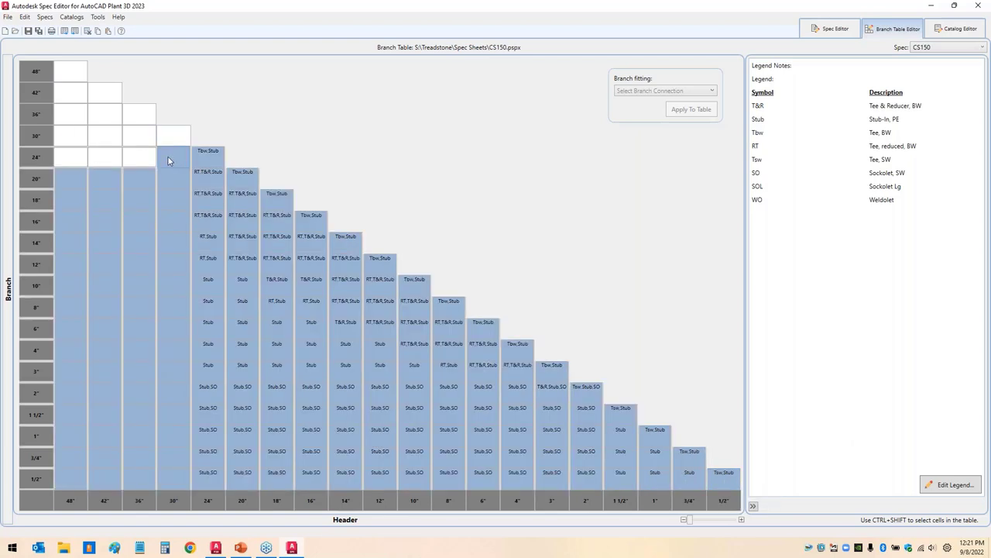
Step: Clear the selected cells via Multi Branch Selection with no branches checked
left_click(663, 92)
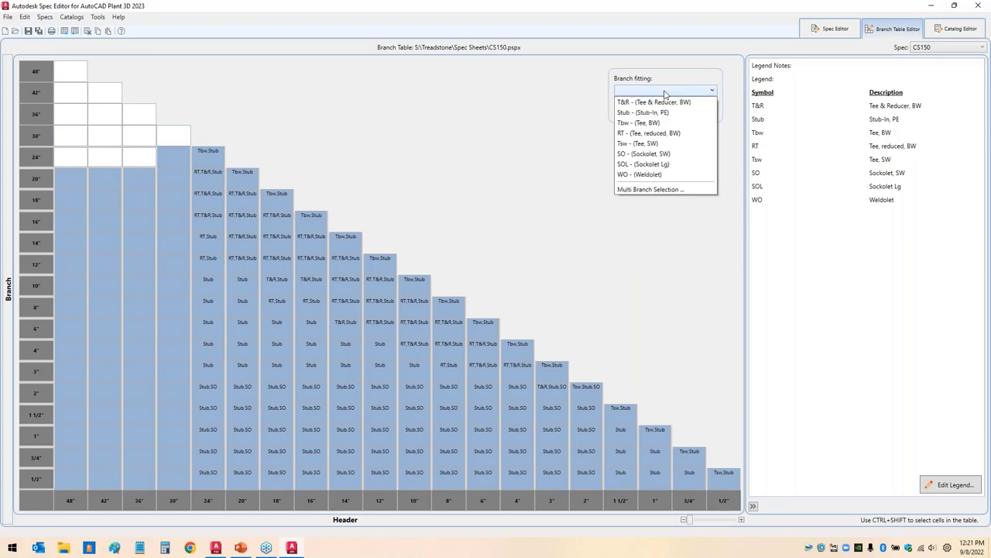
left_click(656, 190)
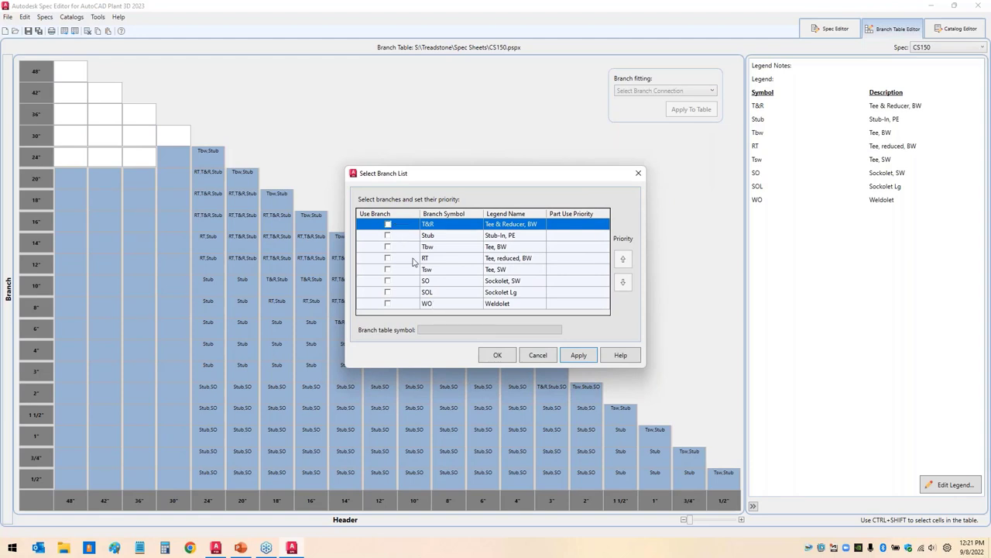
left_click(502, 356)
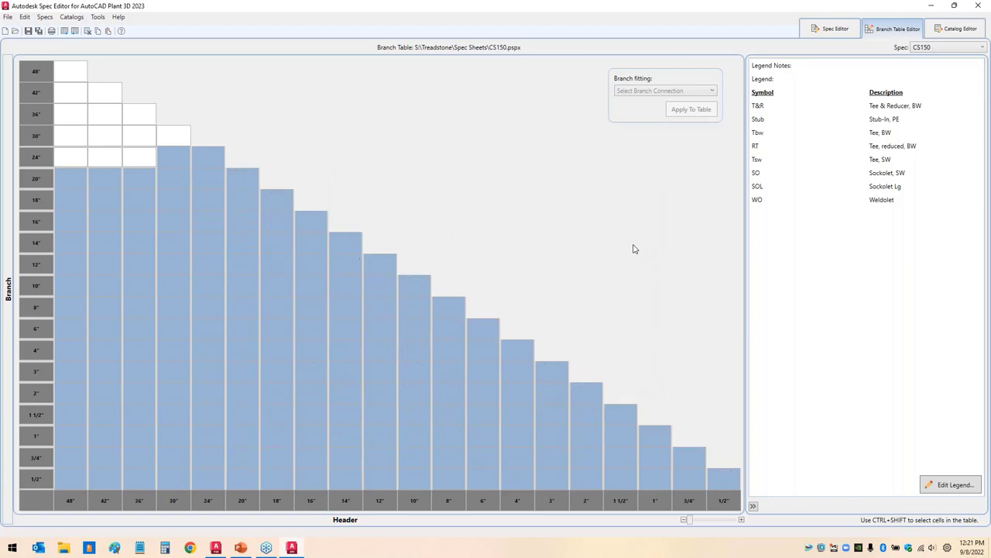
left_click(180, 136)
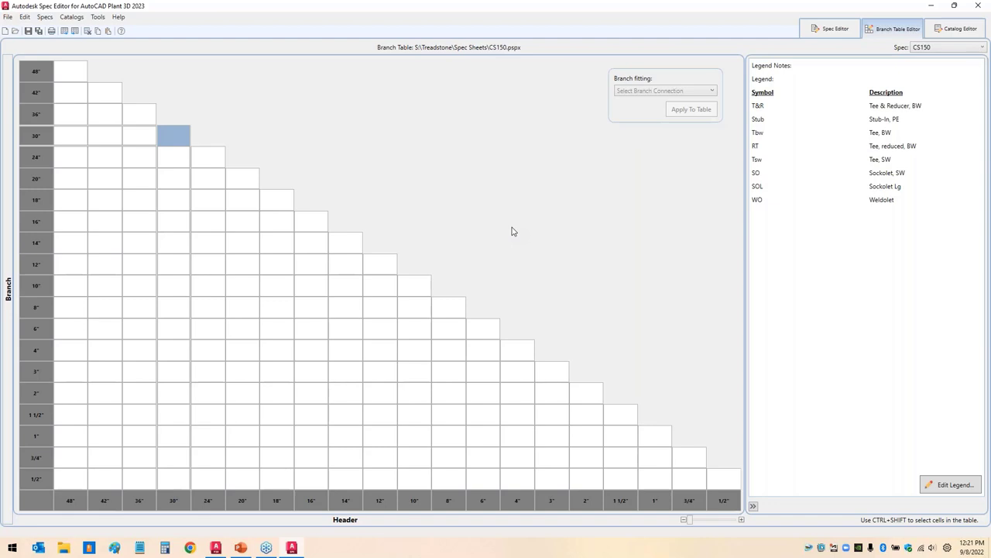
Step: Select the 1/2", 3/4", 1" and 1 1/2" diagonal cells, then narrow to just the 1" by 1" cell
left_click(721, 478)
left_click(695, 464, "ctrl+shift")
left_click(652, 443, "ctrl+shift")
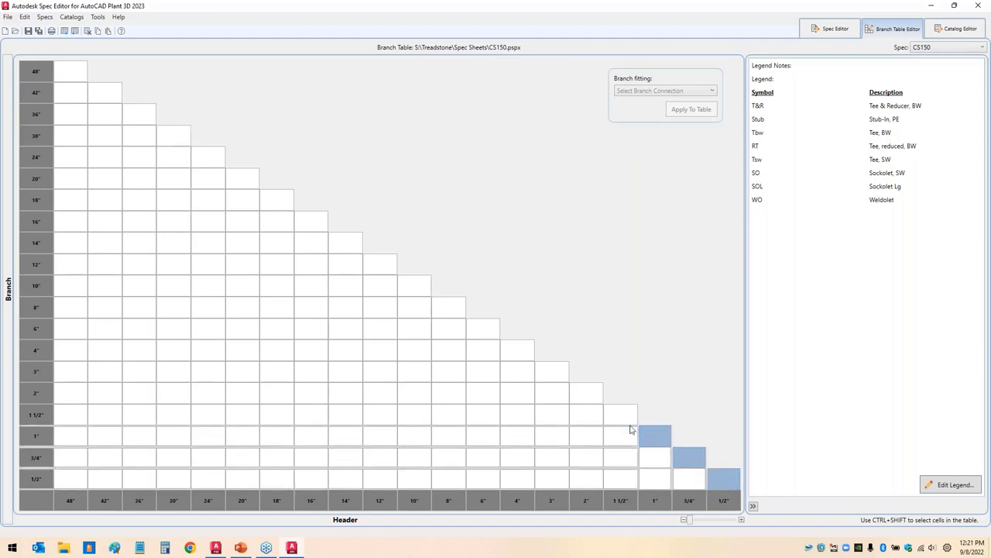
left_click(614, 414, "ctrl+shift")
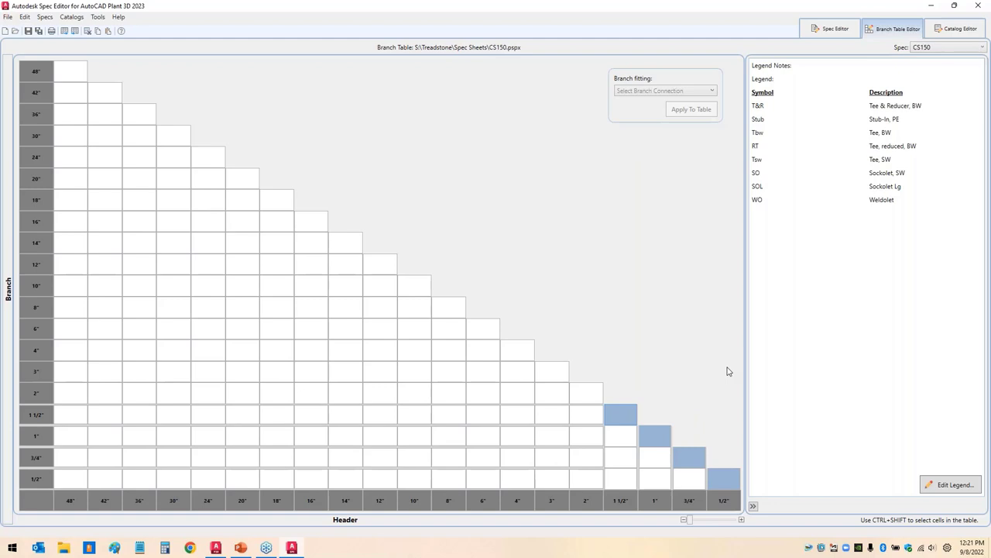
left_click(649, 440)
Step: Mark the 3/4" pipe in the Pipe group as Remove From Spec, then save the CS150 spec
left_click(824, 32)
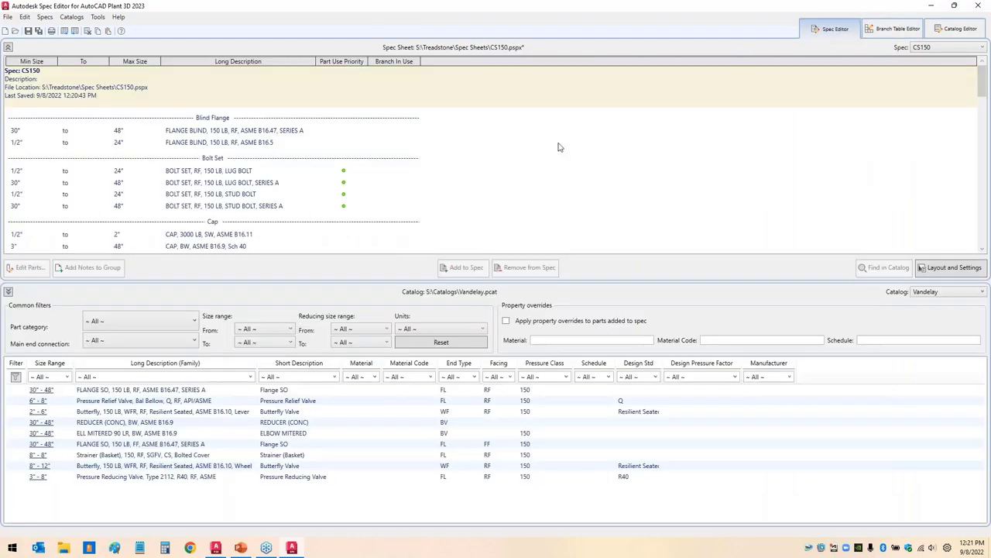
scroll(217, 224, "down", 5)
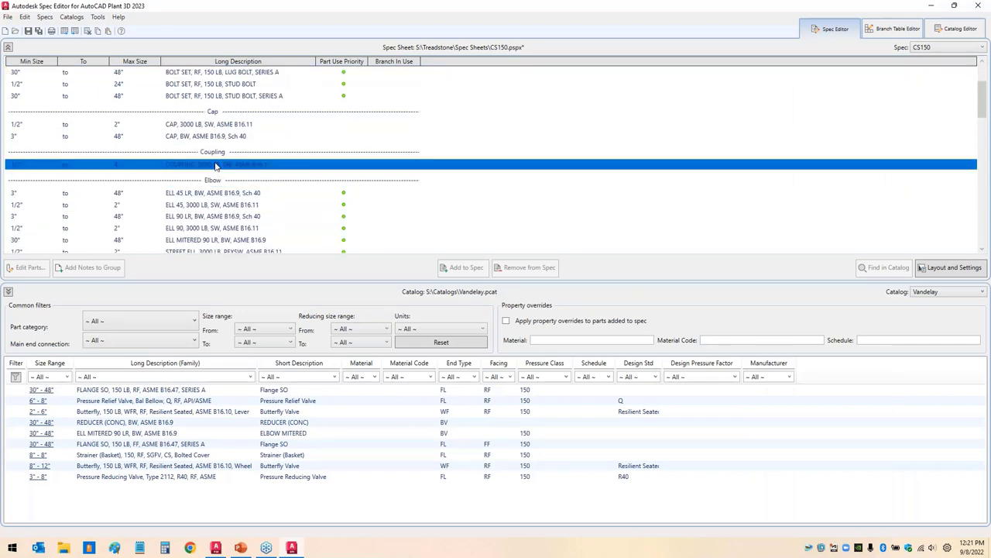
scroll(223, 219, "down", 5)
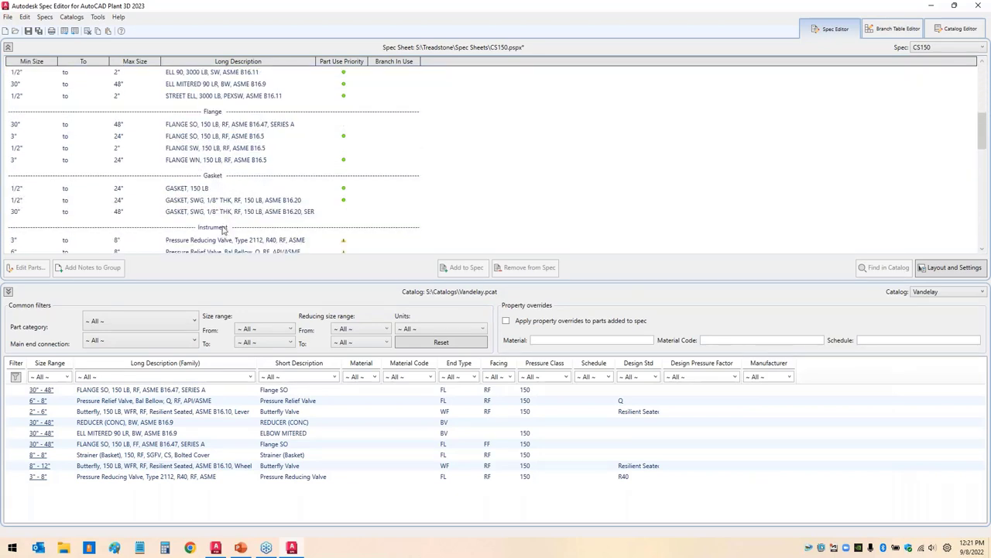
scroll(223, 223, "down", 2)
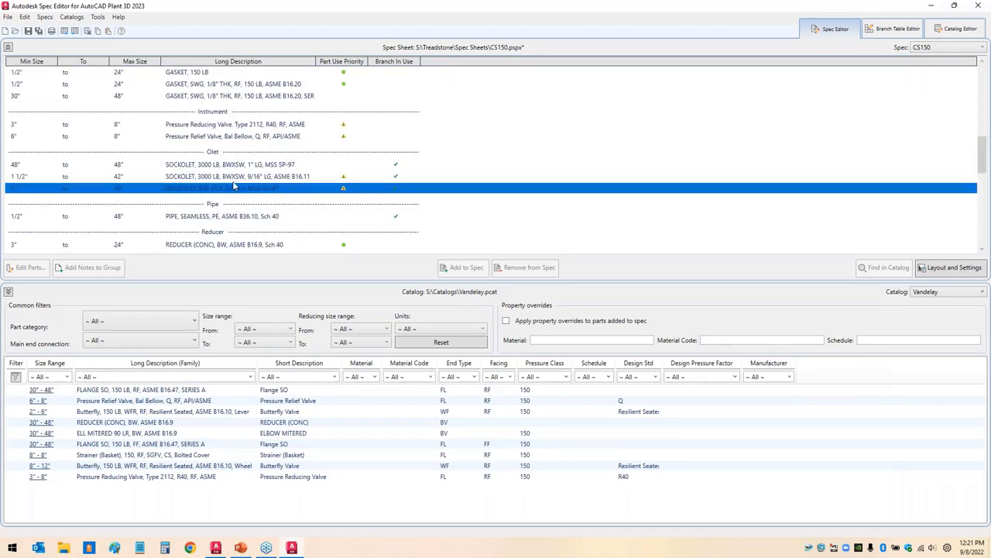
double_click(221, 217)
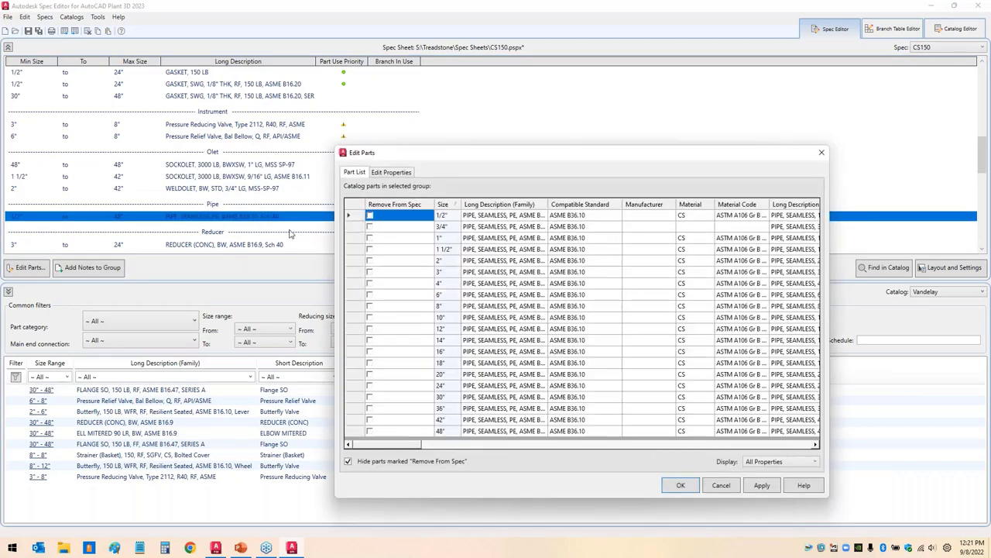
left_click(369, 226)
left_click(681, 485)
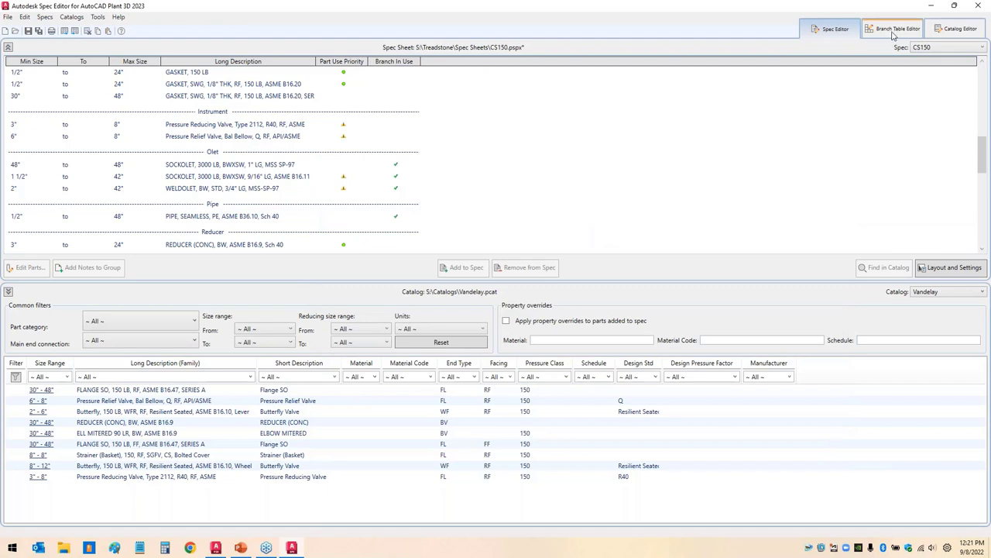
left_click(897, 30)
left_click(28, 31)
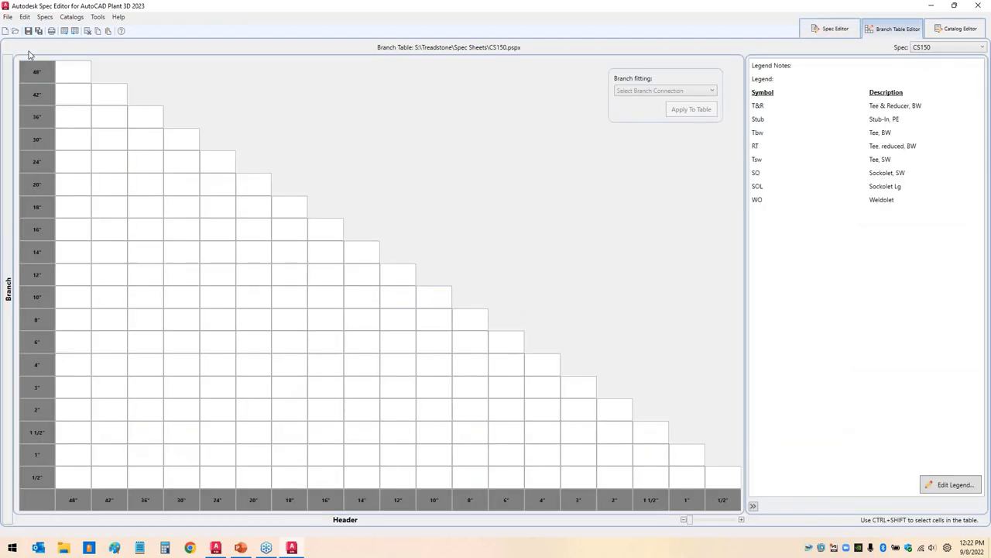
Step: Select the 1/2", 1", 1 1/2" and 2" same-size diagonal cells of the branch table
left_click(723, 477)
left_click(687, 456, "ctrl")
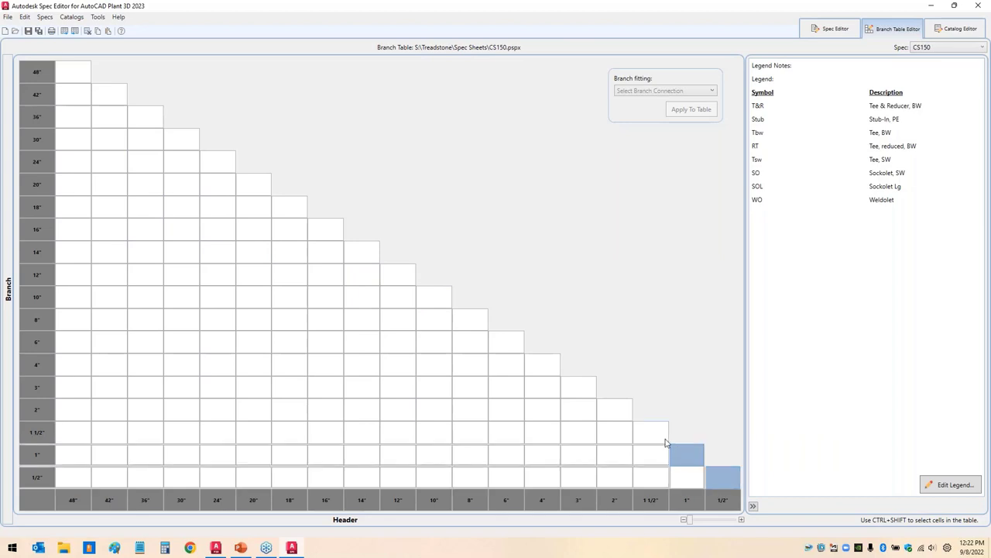
left_click(655, 435, "ctrl")
left_click(618, 412, "ctrl")
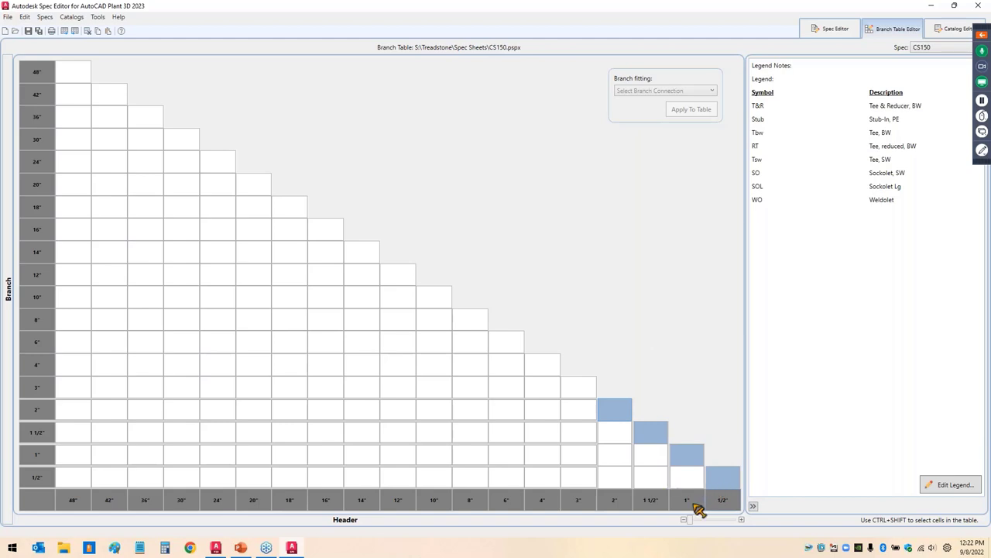
left_click_drag(609, 410, 605, 490)
mouse_move(36, 410)
left_mouse_down()
mouse_move(294, 426)
mouse_move(609, 419)
left_mouse_up()
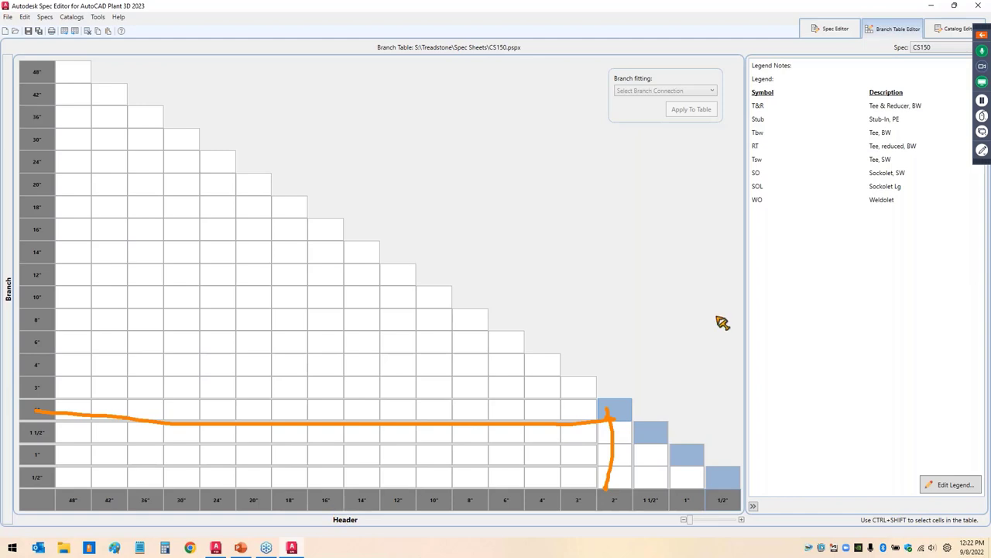
key("Escape")
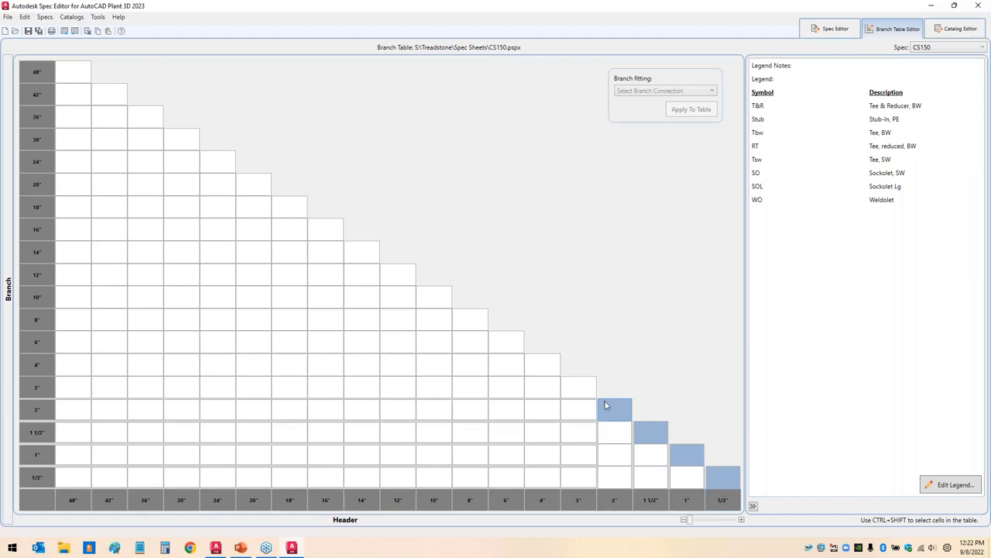
Step: Apply Tsw - (Tee, SW) as the branch fitting to the four selected diagonal cells
right_click(618, 414)
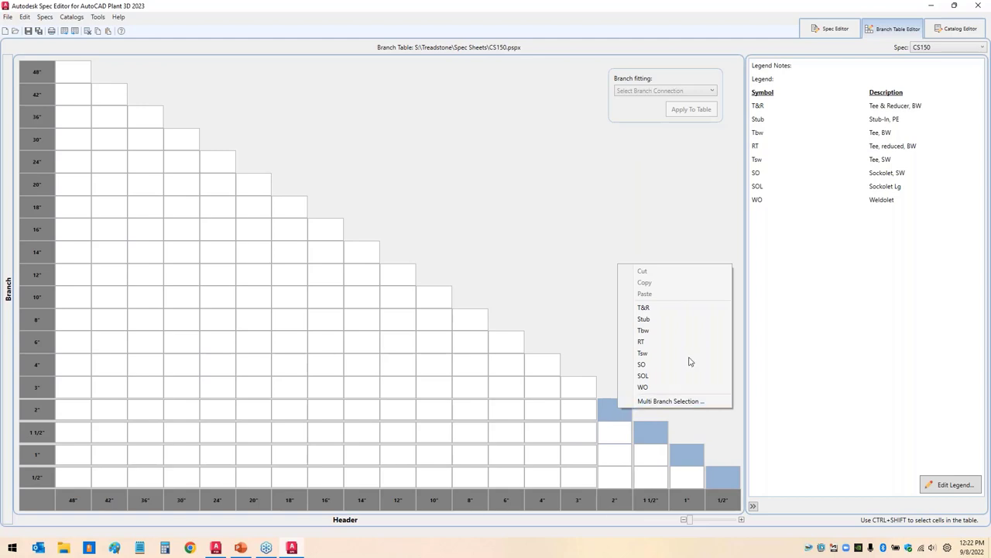
left_click(616, 408)
left_click(711, 90)
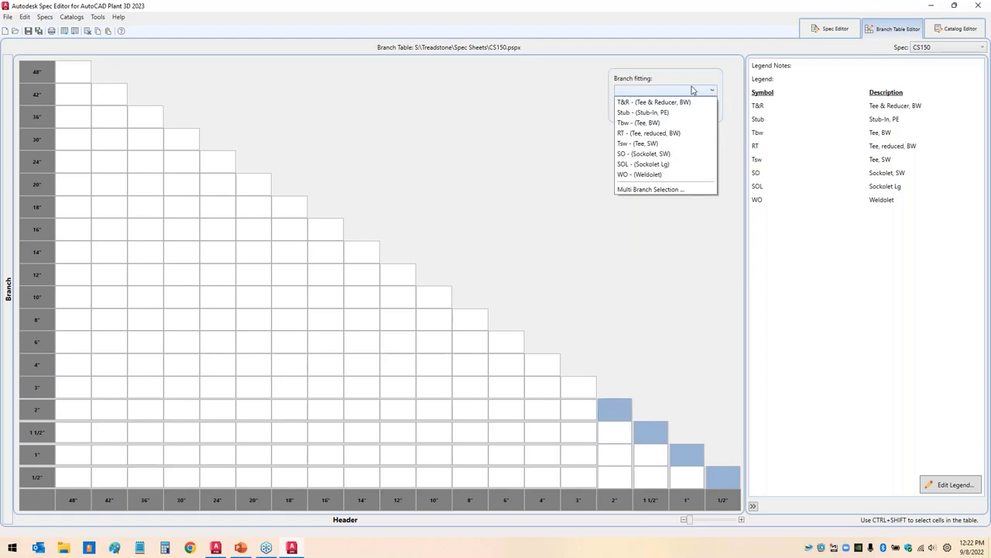
left_click(634, 144)
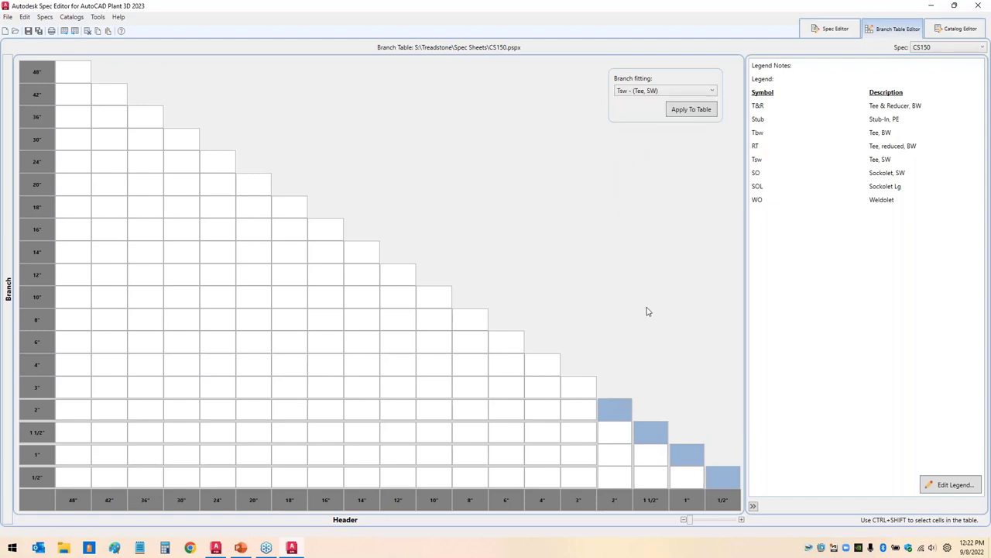
left_click(689, 112)
Step: Select the same-size diagonal cells from 3" through 48", all fifteen header sizes
left_click(577, 390)
left_click(541, 362, "ctrl")
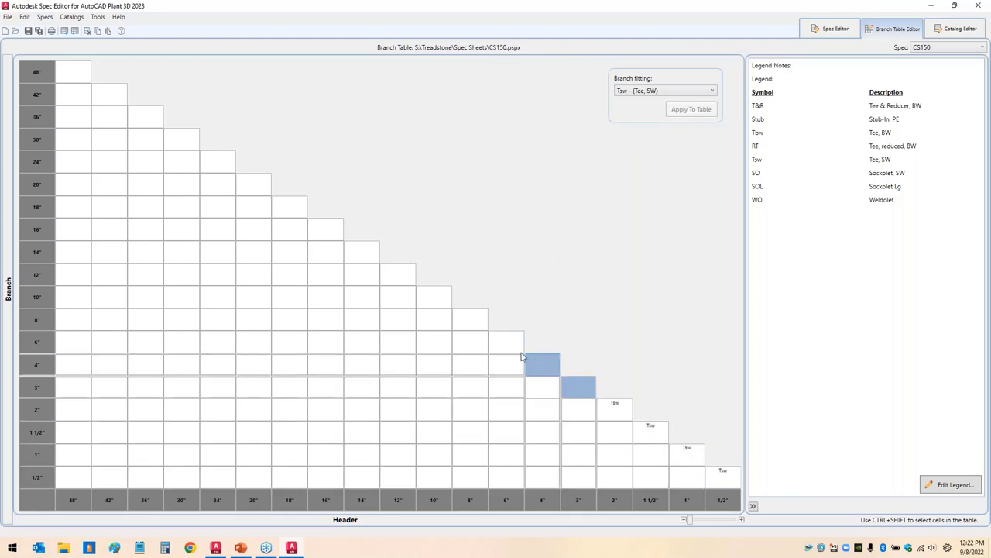
left_click(505, 341, "ctrl")
left_click(470, 319, "ctrl")
left_click(435, 299, "ctrl")
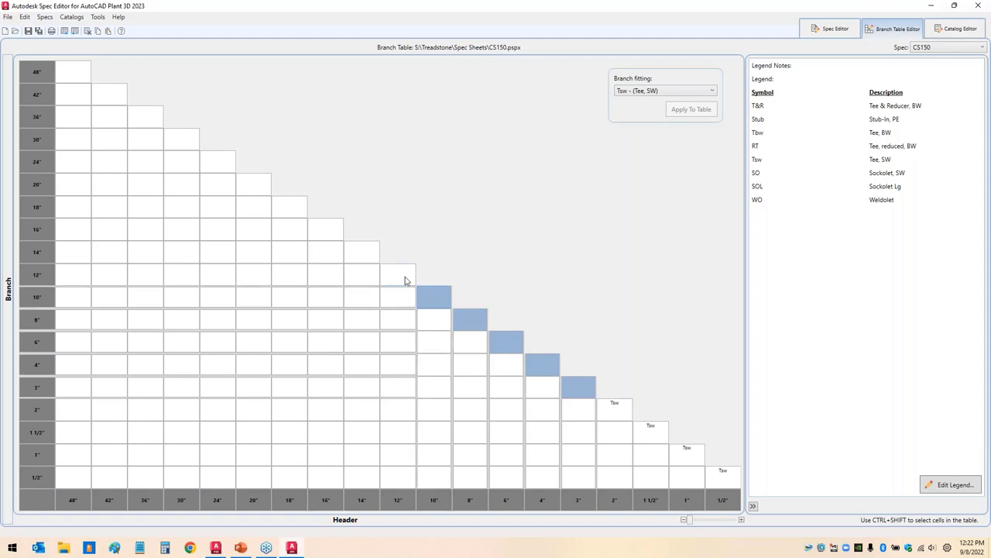
left_click(397, 274, "ctrl")
left_click(362, 252, "ctrl")
left_click(331, 227, "ctrl")
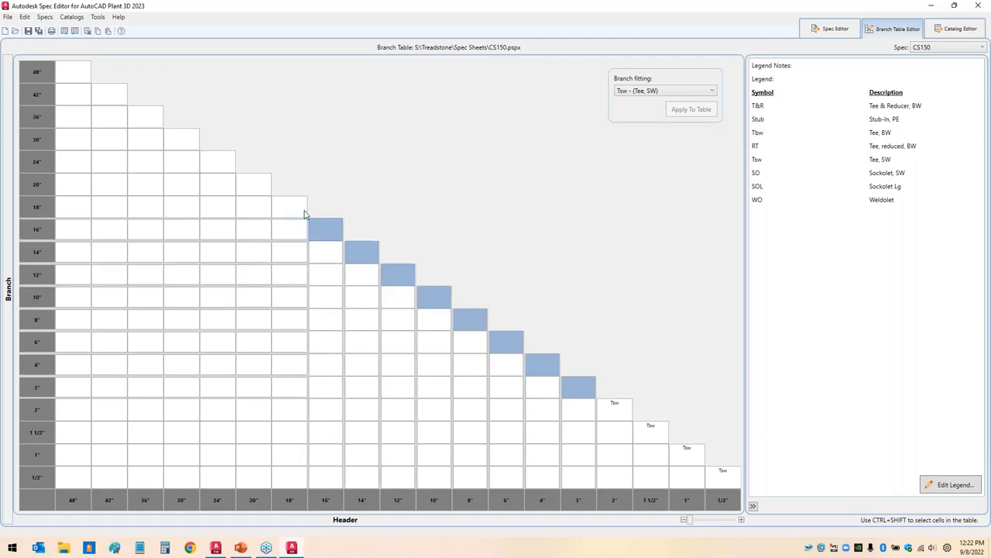
left_click(299, 209, "ctrl")
left_click(259, 186, "ctrl")
left_click(219, 163, "ctrl")
left_click(185, 141, "ctrl")
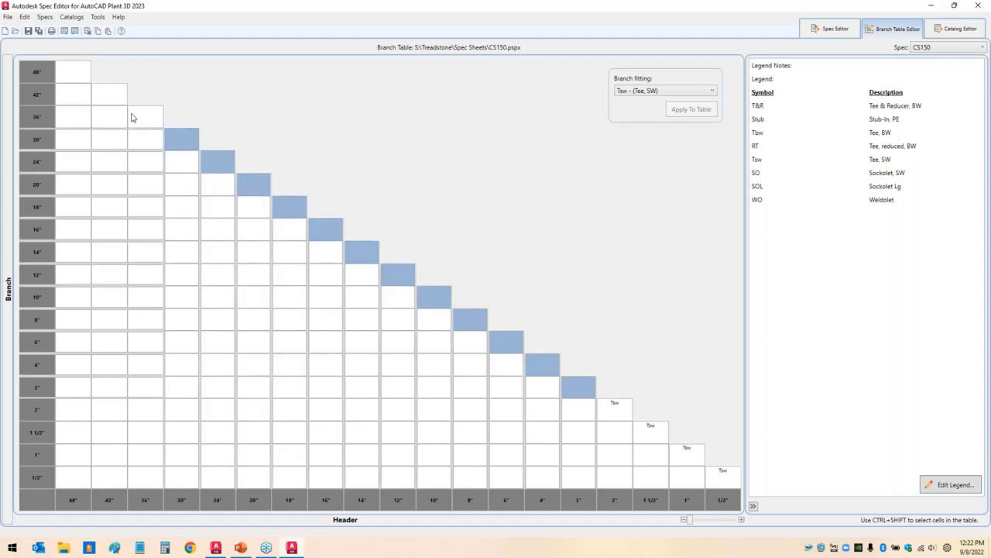
left_click(148, 117, "ctrl")
left_click(111, 94, "ctrl")
left_click(78, 72, "ctrl")
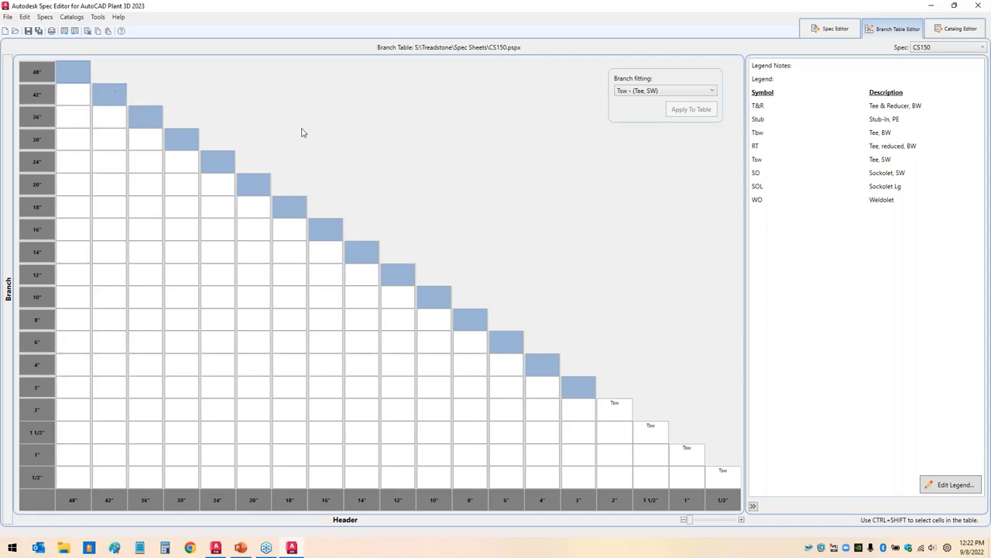
Step: Apply Tbw - (Tee, BW) to the selected diagonal cells and clear the selection
left_click(696, 95)
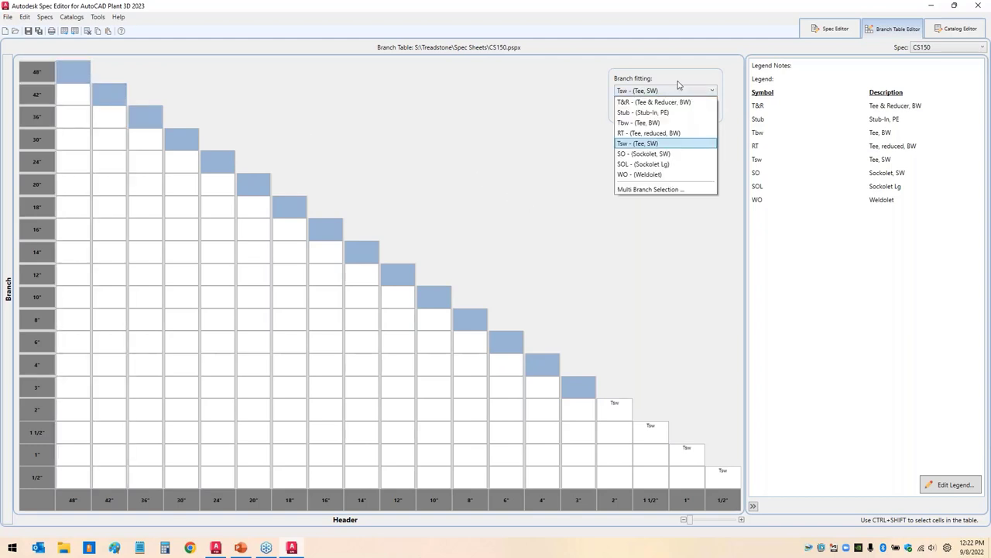
left_click(641, 124)
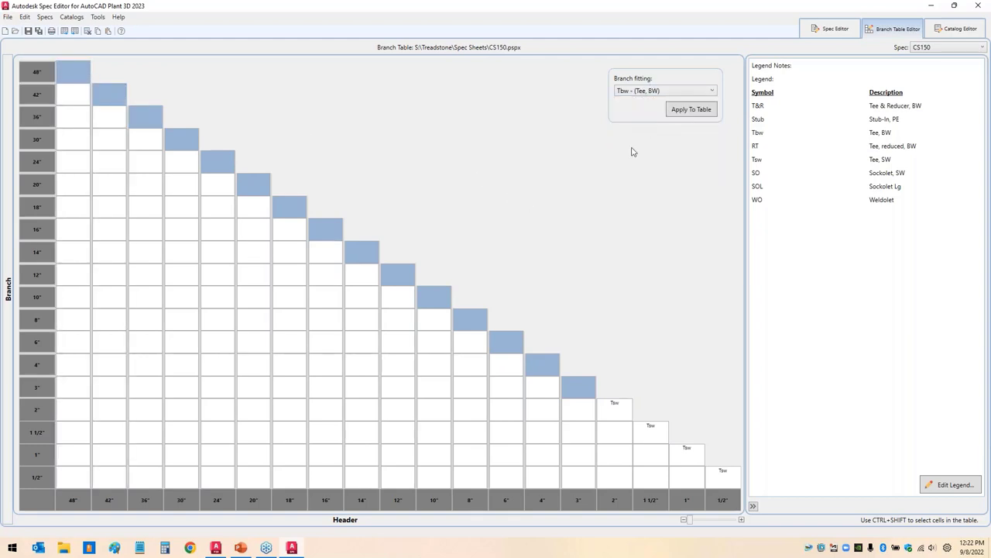
left_click(696, 111)
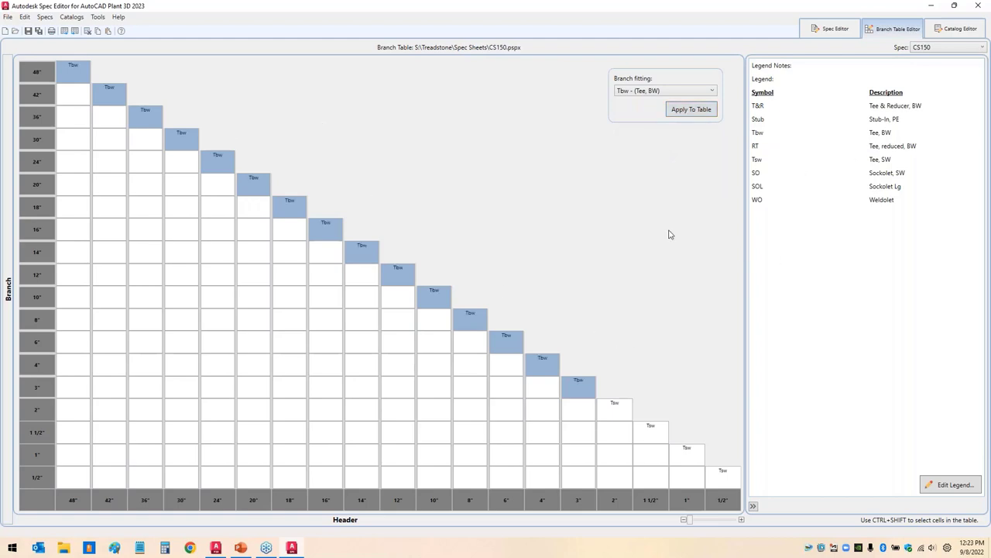
left_click(689, 92)
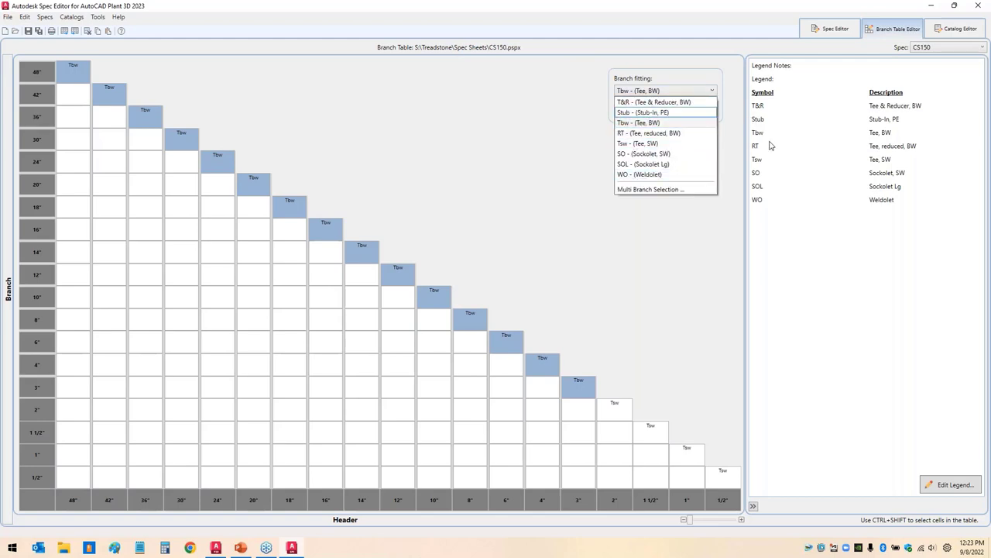
left_click(527, 143)
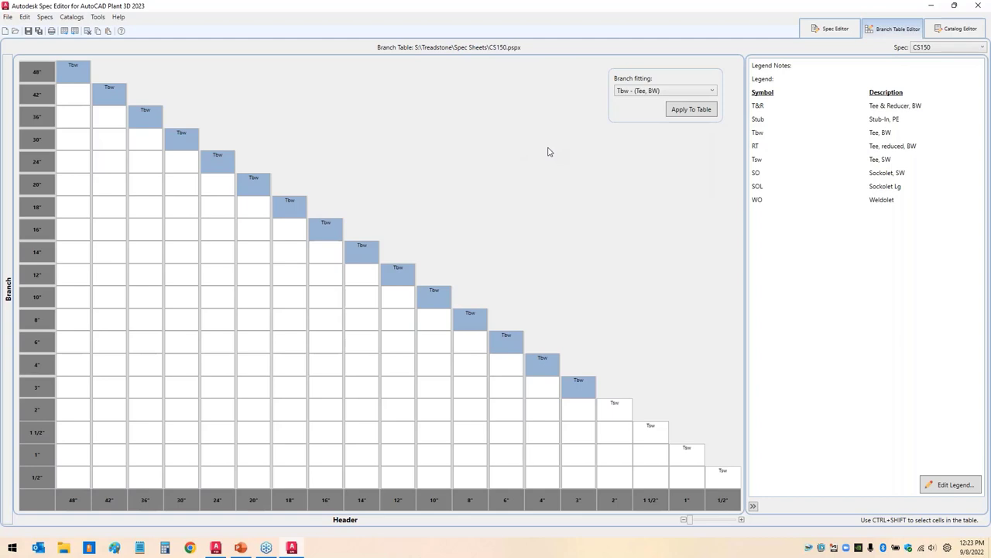
left_click(392, 304)
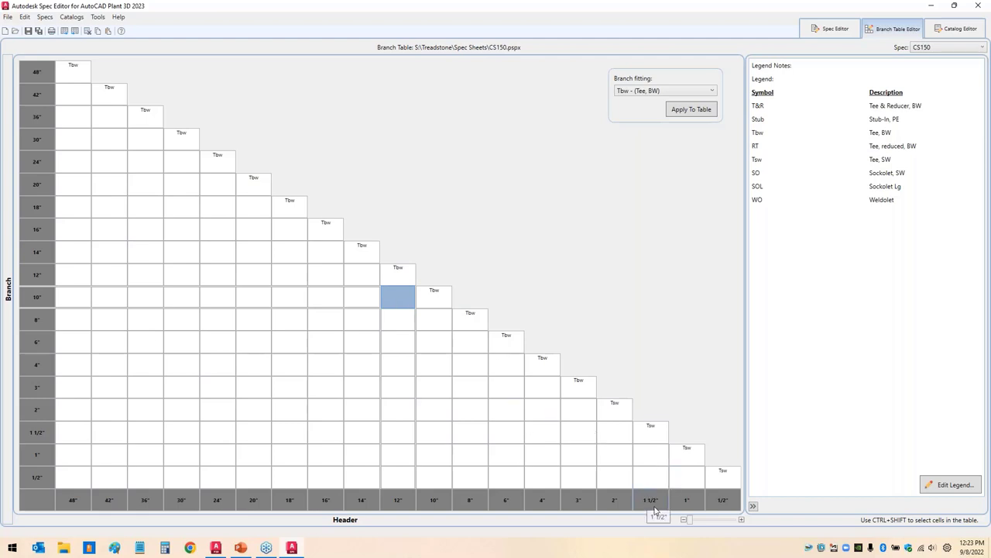
Step: Select cells from 1/2"x1" to 2"x42", excluding the 48" header cells and the Tsw diagonal cells
left_click(685, 480)
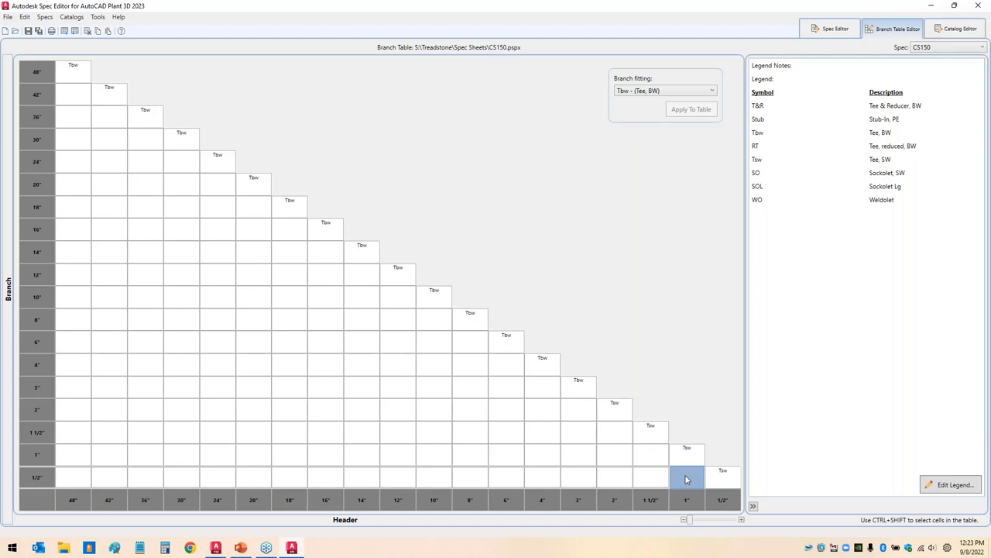
left_click(116, 410, "shift")
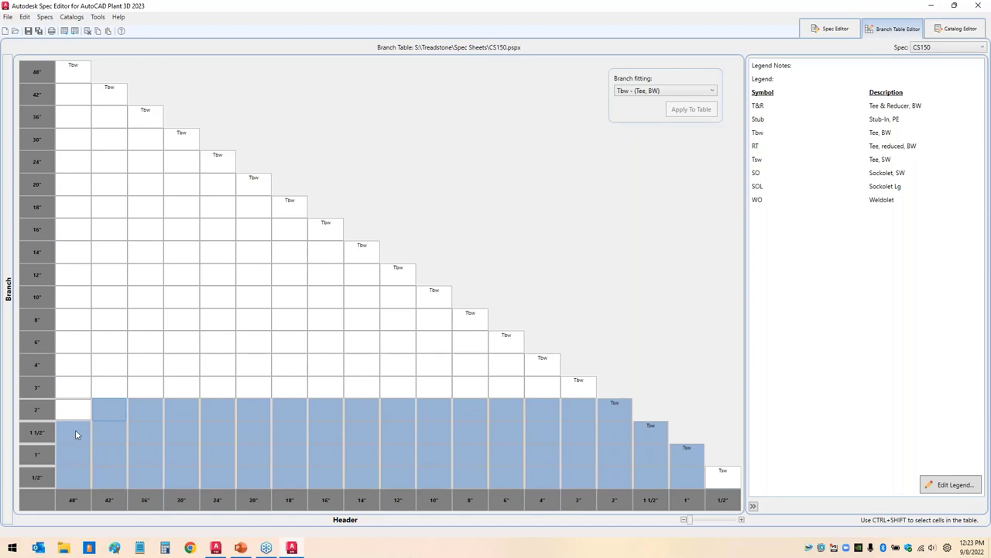
left_click_drag(76, 432, 74, 463, "ctrl")
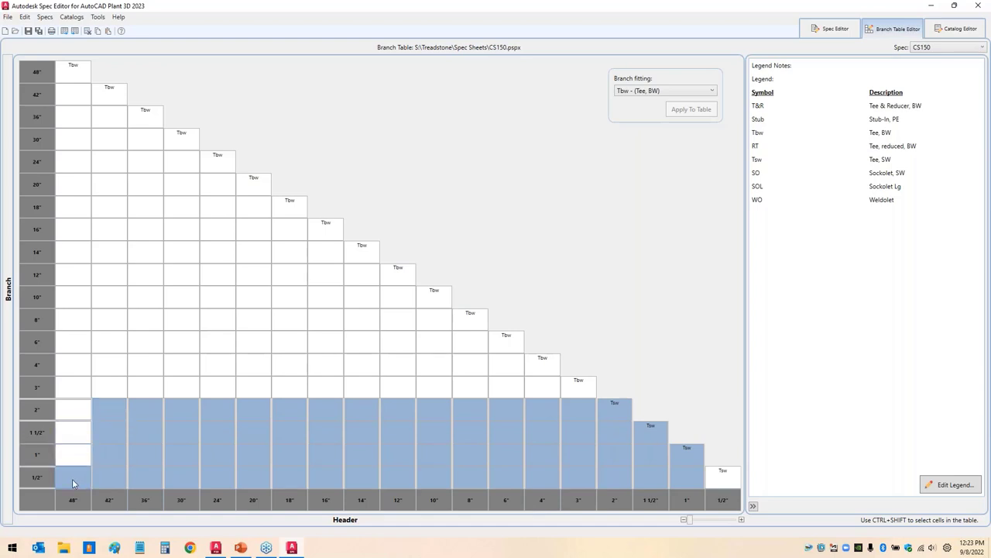
left_click(72, 478, "ctrl")
left_click(615, 409, "ctrl")
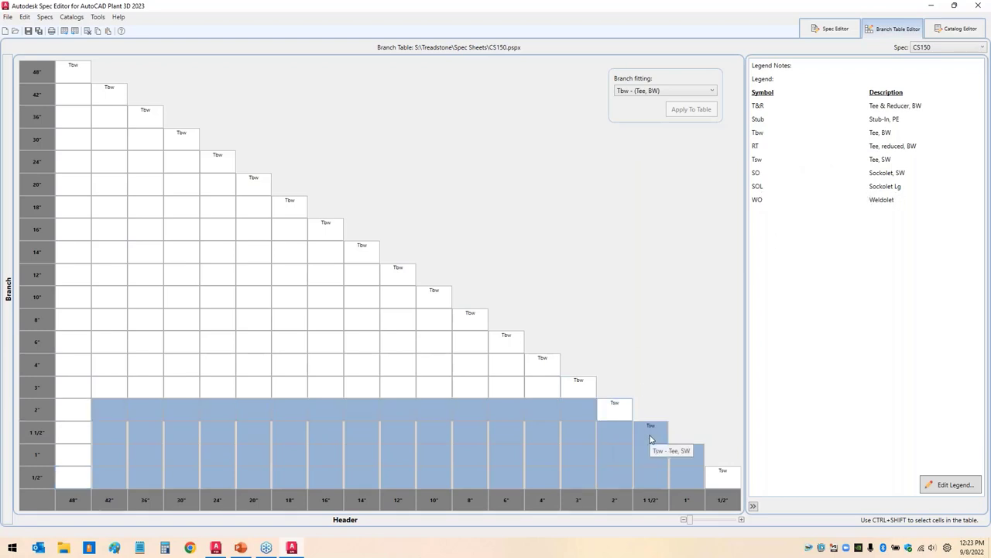
left_click(649, 436, "ctrl")
left_click(690, 456, "ctrl")
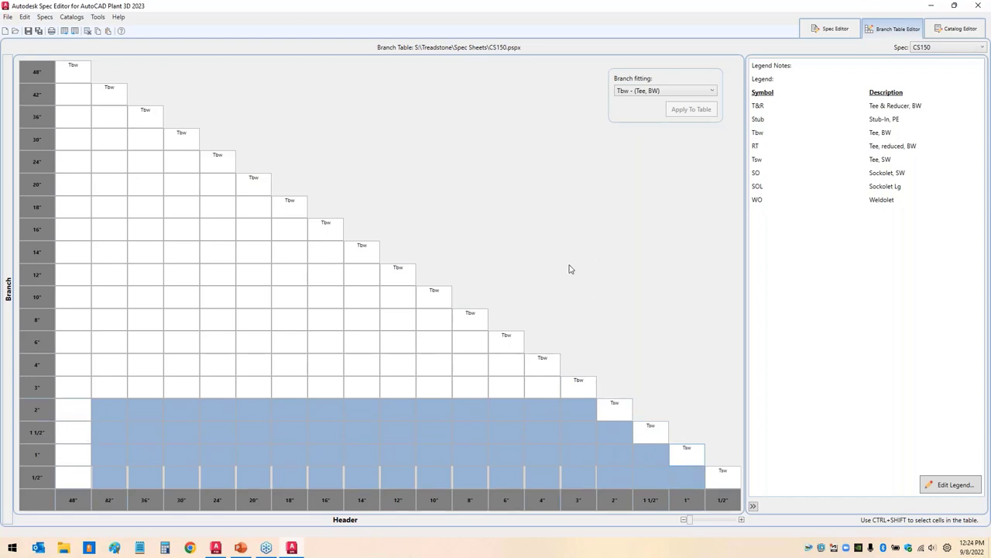
Step: Choose SO - (Sockolet, SW) as the branch fitting for the selected small-branch cells
right_click(395, 412)
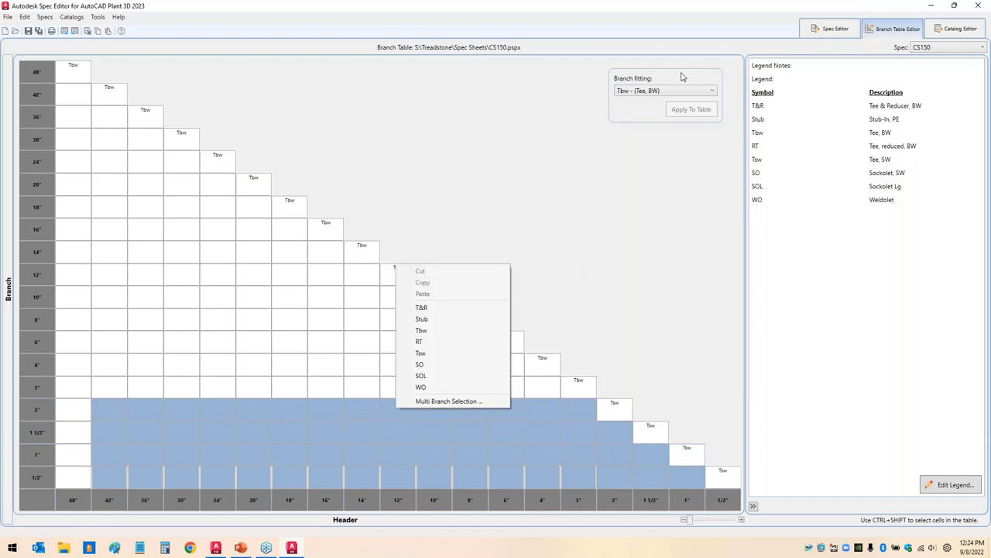
left_click(640, 110)
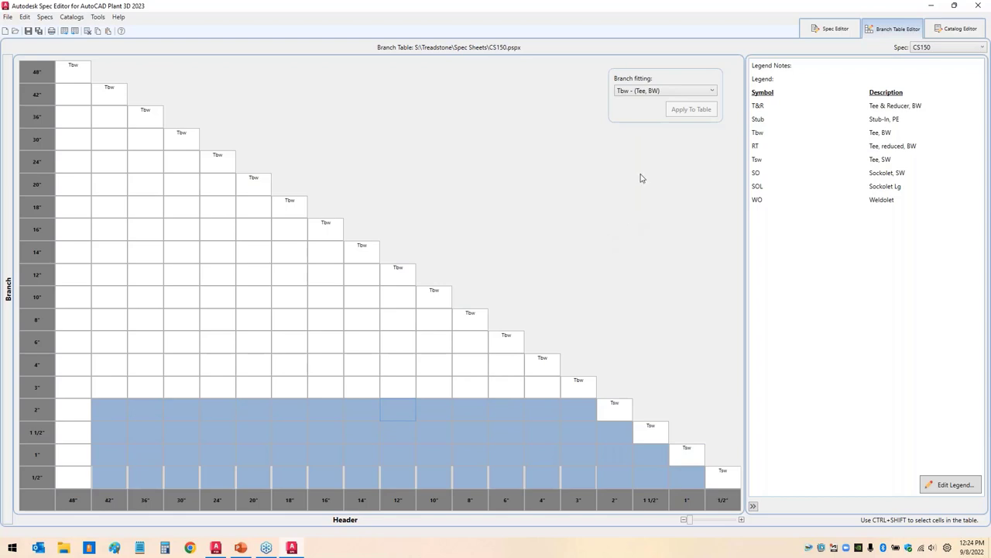
left_click(654, 92)
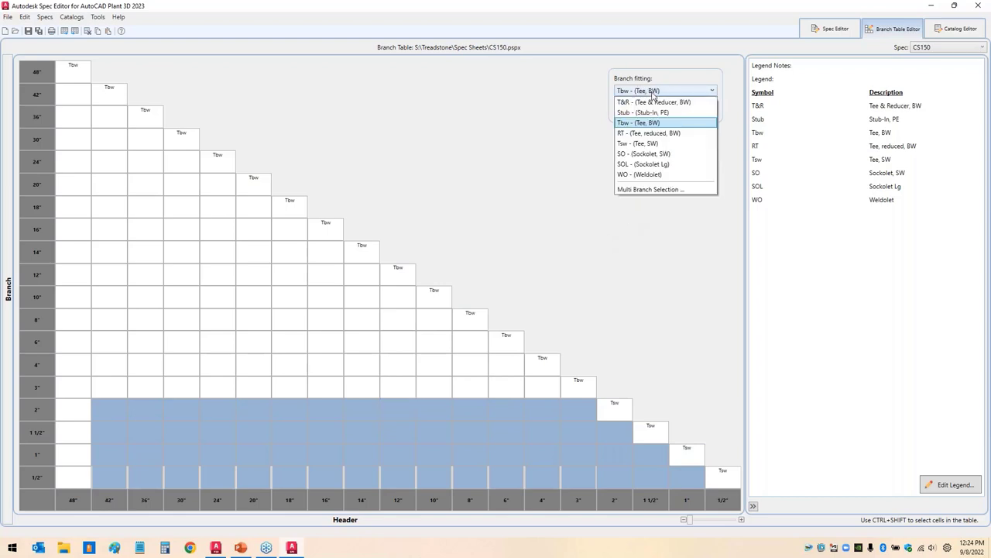
left_click(651, 153)
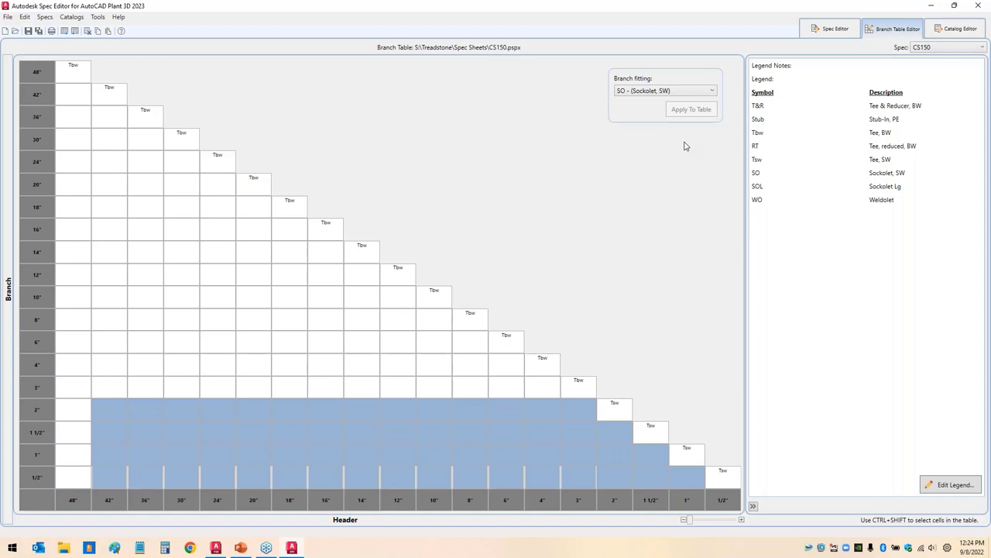
mouse_move(600, 69)
left_mouse_down()
mouse_move(680, 106)
mouse_move(662, 97)
mouse_move(589, 123)
left_mouse_up()
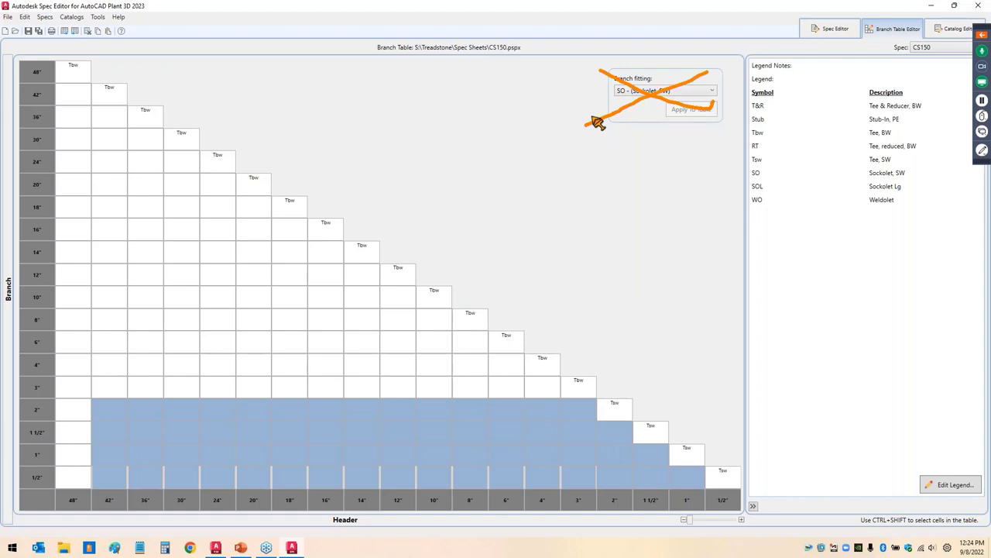
key("Escape")
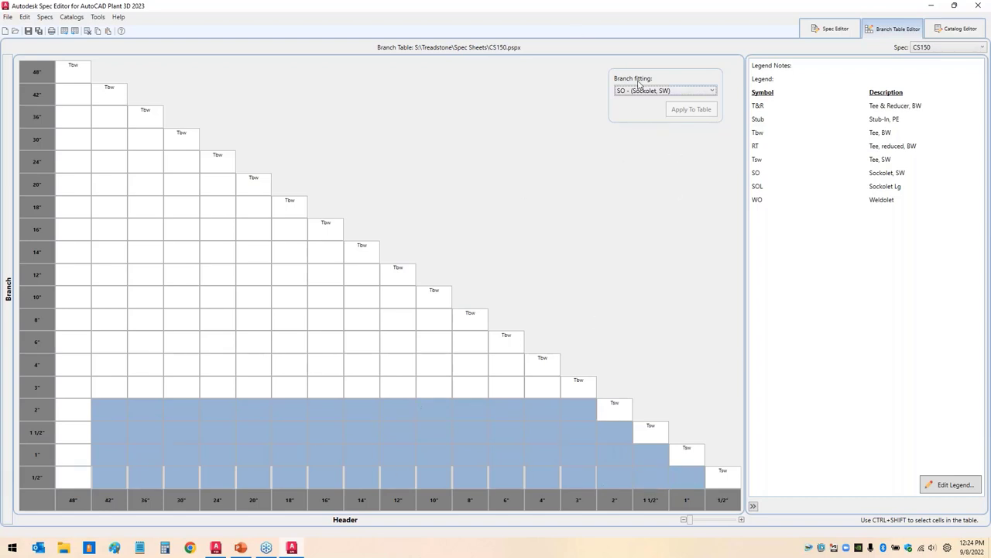
Step: Assign SO sockolets to the selected 1/2"–2" branch cells, which raises the Branch Size Unavailable warning
right_click(464, 411)
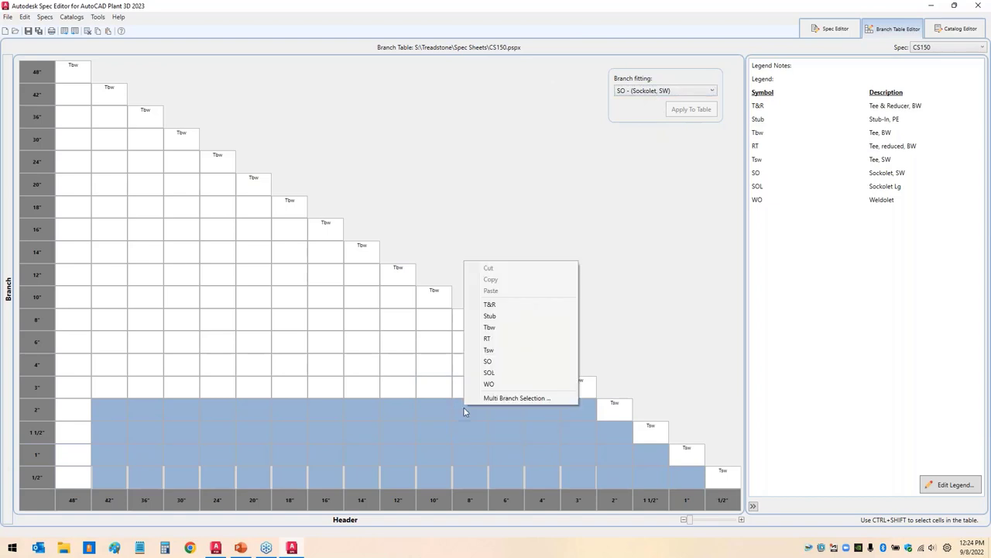
left_click(504, 365)
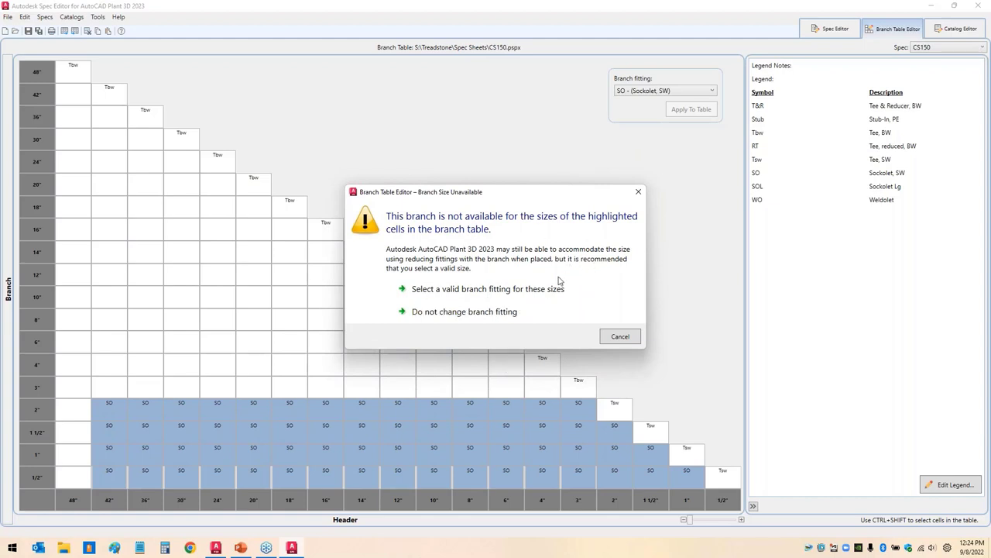
left_click_drag(585, 291, 663, 231)
mouse_move(528, 313)
left_mouse_down()
mouse_move(536, 364)
mouse_move(585, 369)
left_mouse_up()
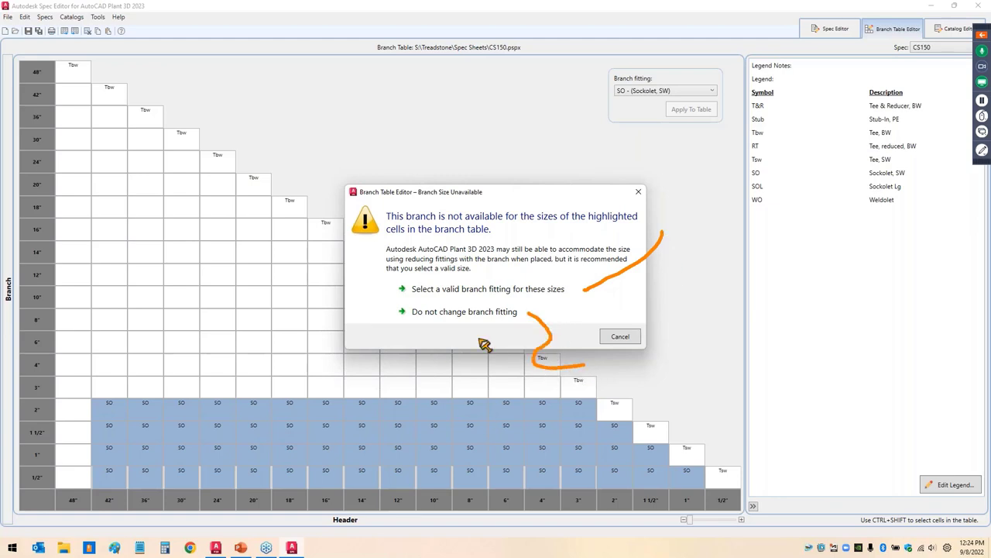
left_click_drag(404, 326, 515, 325)
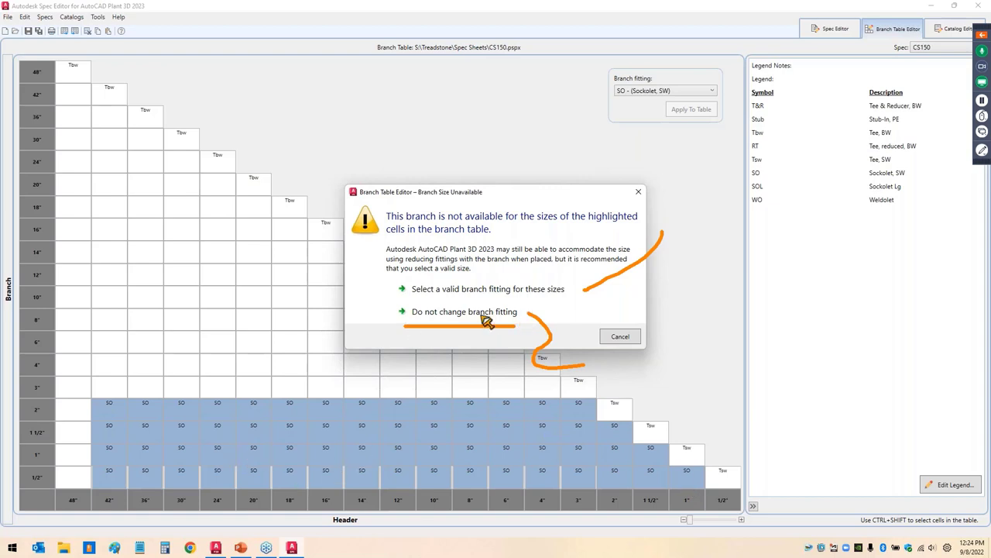
left_click_drag(412, 299, 505, 299)
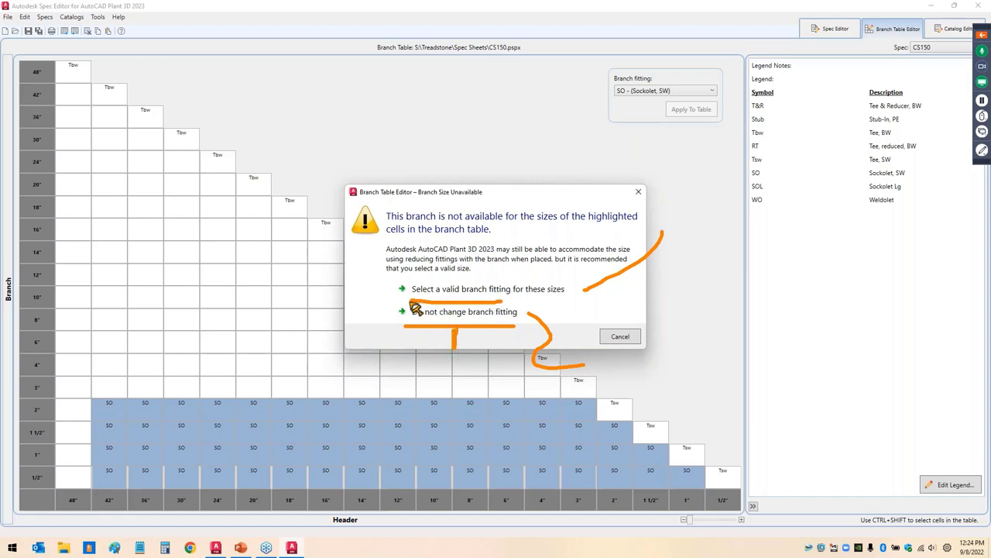
left_click_drag(505, 300, 570, 302)
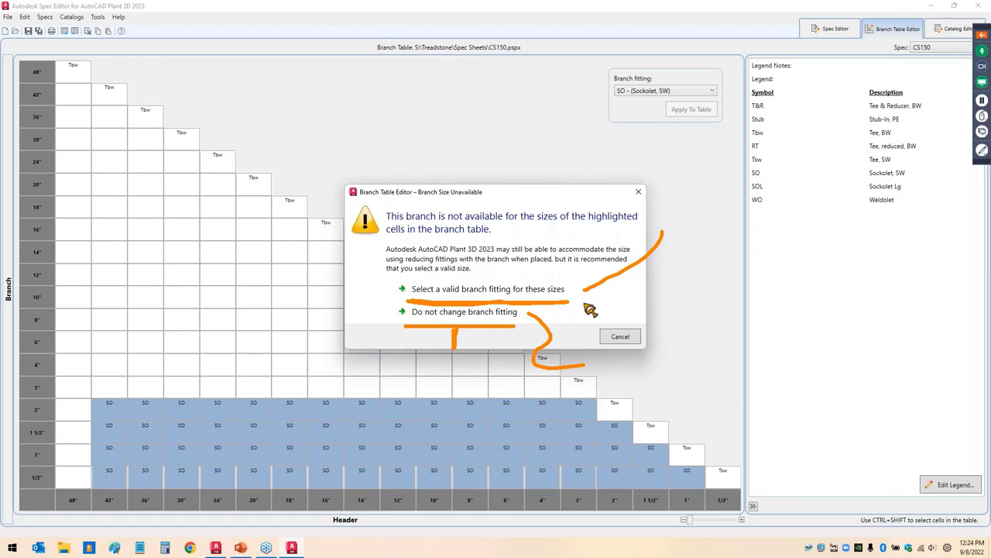
Step: Resolve the size warning by giving the 1"×1/2" cell Stub (Stub-In, PE)
key("Escape")
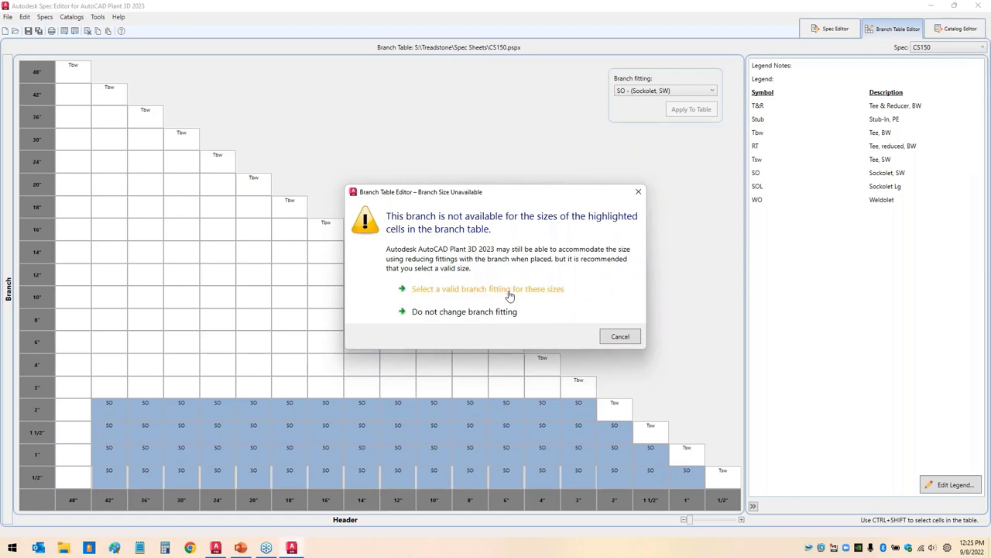
left_click(509, 289)
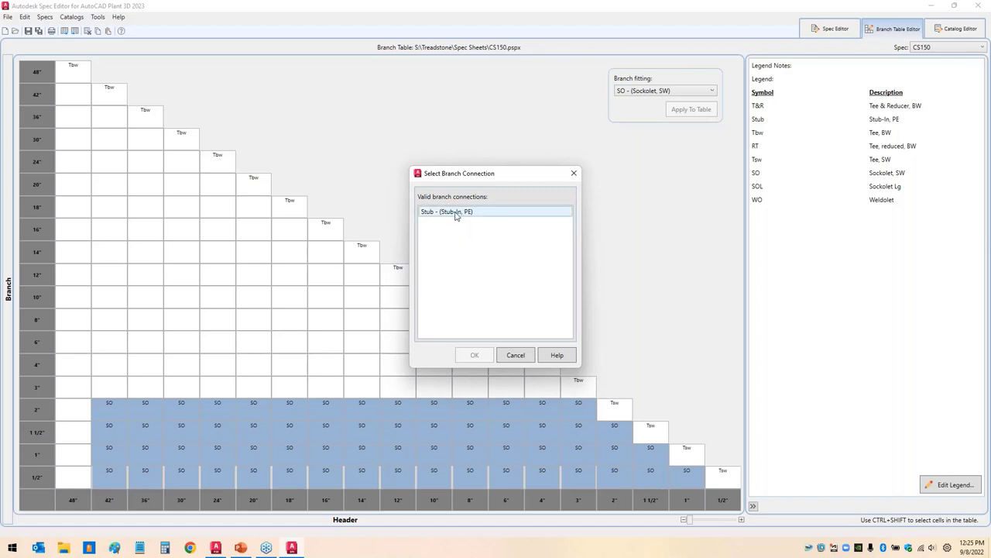
left_click(456, 213)
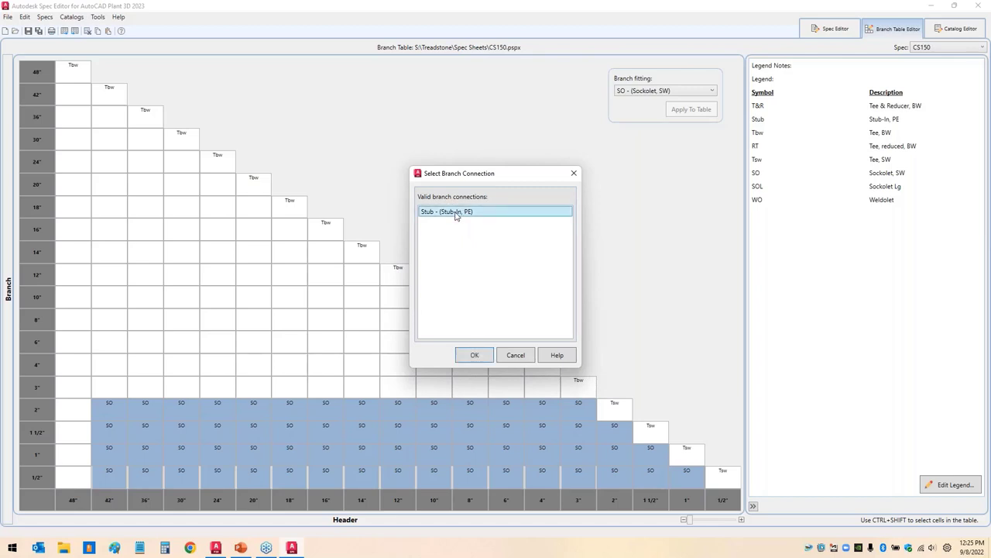
left_click(475, 355)
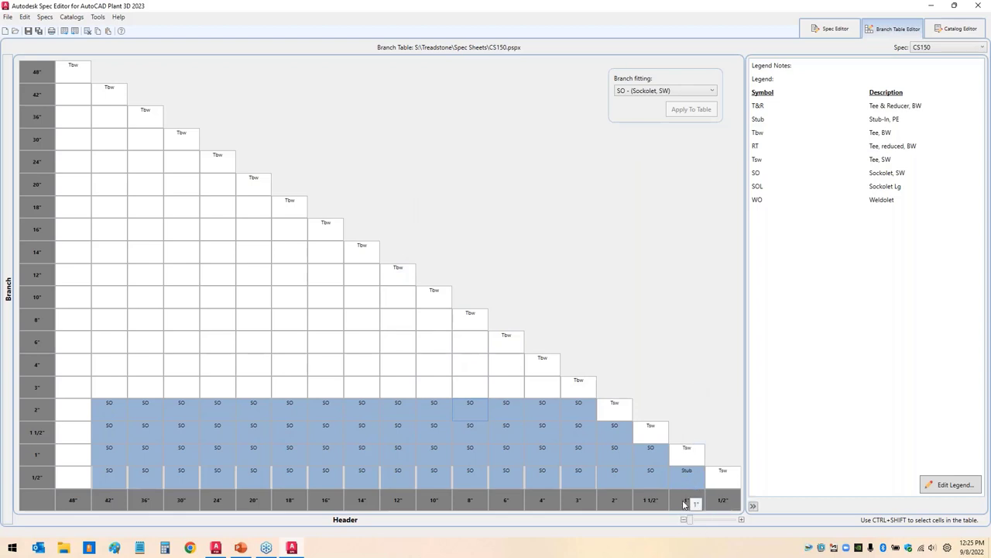
Step: Deselect the table cells and review the SO small-branch cells without changing any fitting
mouse_move(693, 463)
left_mouse_down()
mouse_move(705, 500)
mouse_move(674, 493)
mouse_move(660, 473)
mouse_move(680, 452)
mouse_move(697, 470)
mouse_move(610, 276)
left_mouse_up()
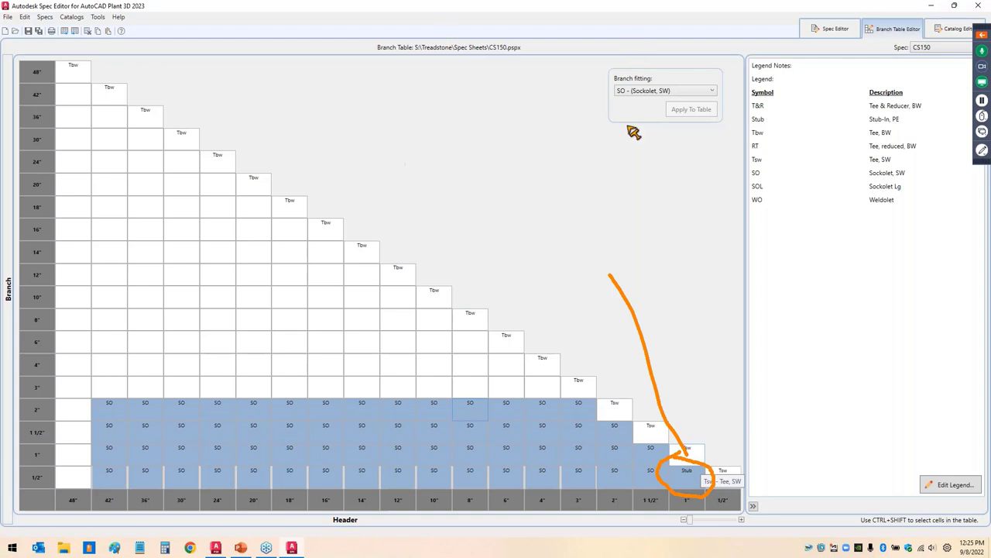
left_click_drag(683, 114, 641, 203)
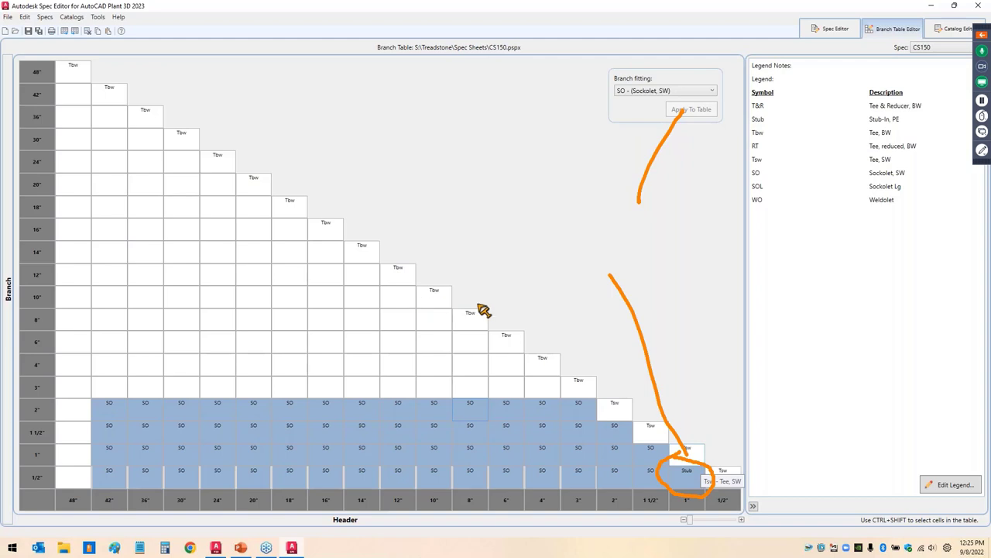
left_click_drag(673, 478, 700, 479)
key("Escape")
left_click(691, 482, "ctrl")
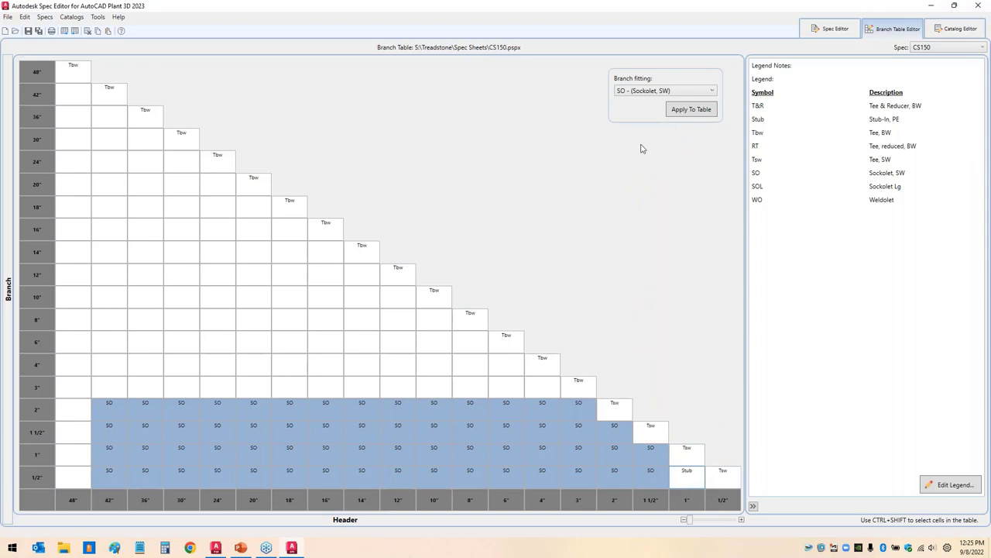
mouse_move(672, 99)
left_mouse_down()
mouse_move(747, 113)
mouse_move(676, 86)
mouse_move(689, 118)
left_mouse_up()
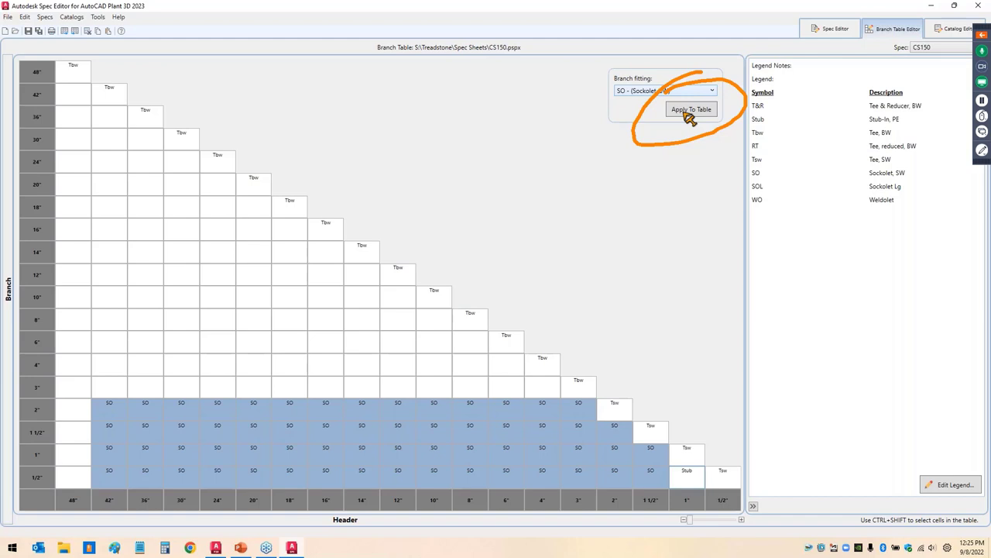
left_click_drag(651, 116, 612, 200)
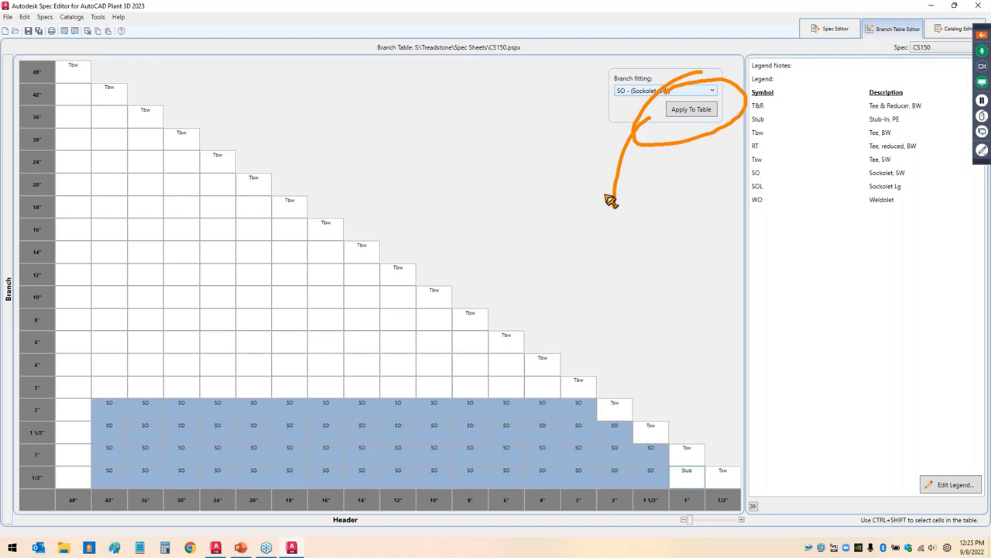
right_click(507, 412)
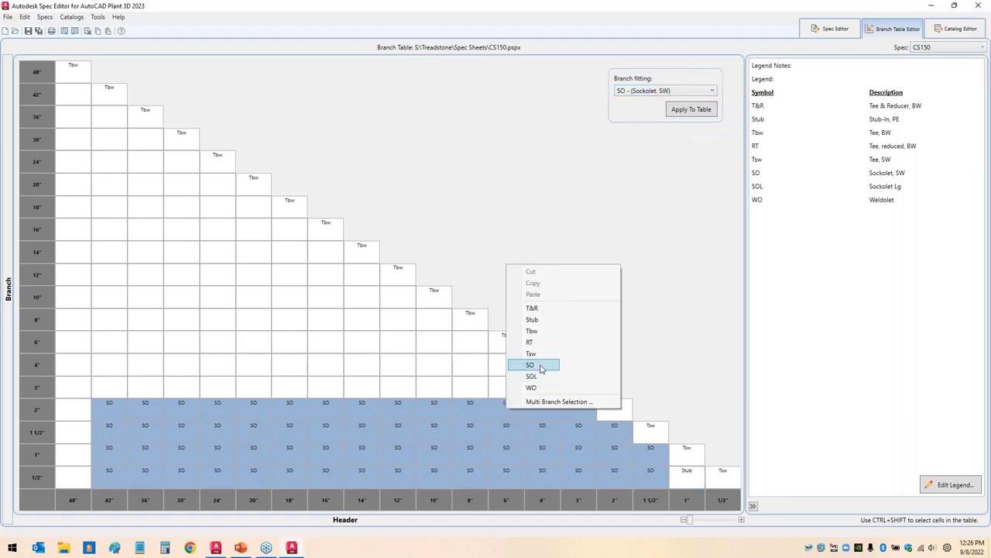
left_click(666, 341)
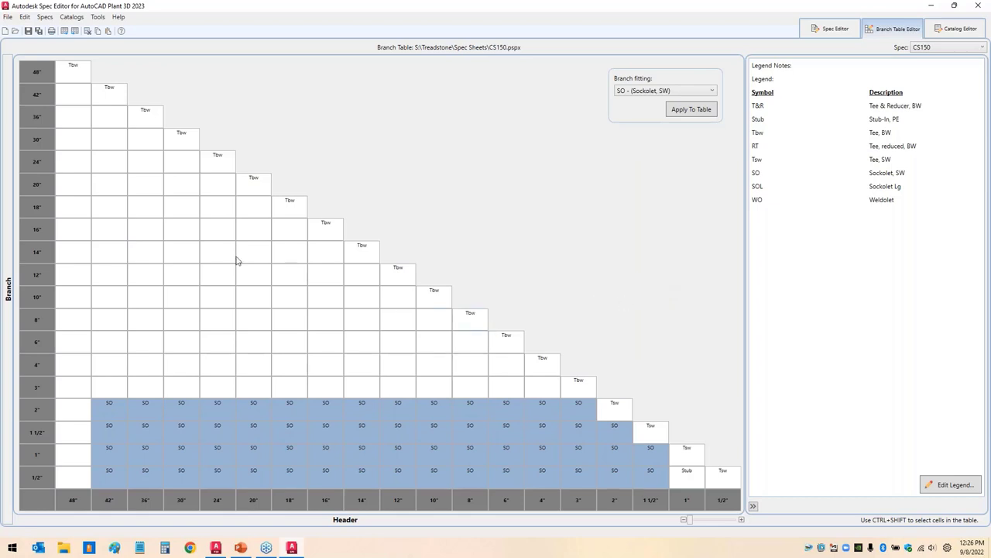
Step: Ctrl-select the near-diagonal reducing-tee cells from 42"×48" down to 3"×4"
left_click(75, 96)
left_click(74, 122, "ctrl")
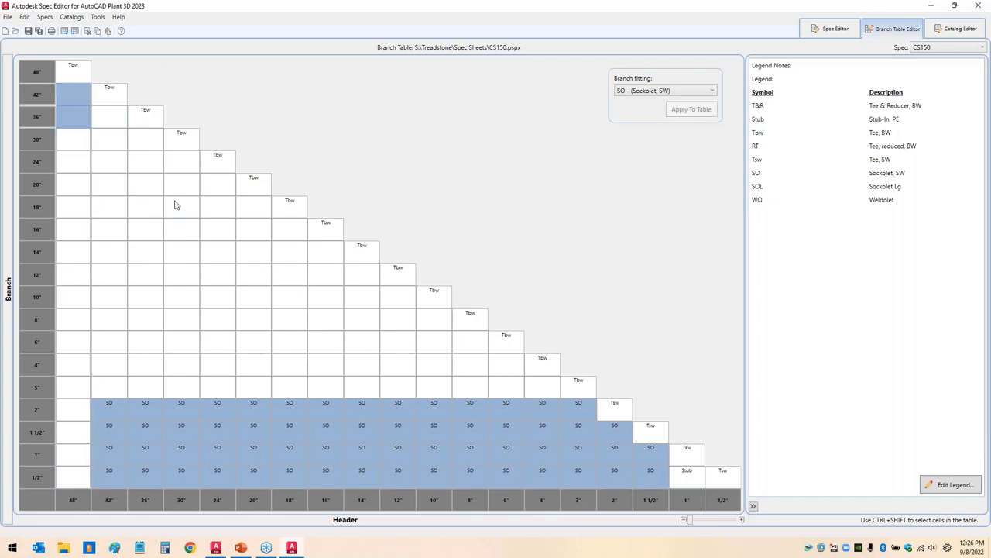
left_click(116, 116, "ctrl")
left_click(112, 140, "ctrl")
left_click(145, 142, "ctrl")
left_click(147, 162, "ctrl")
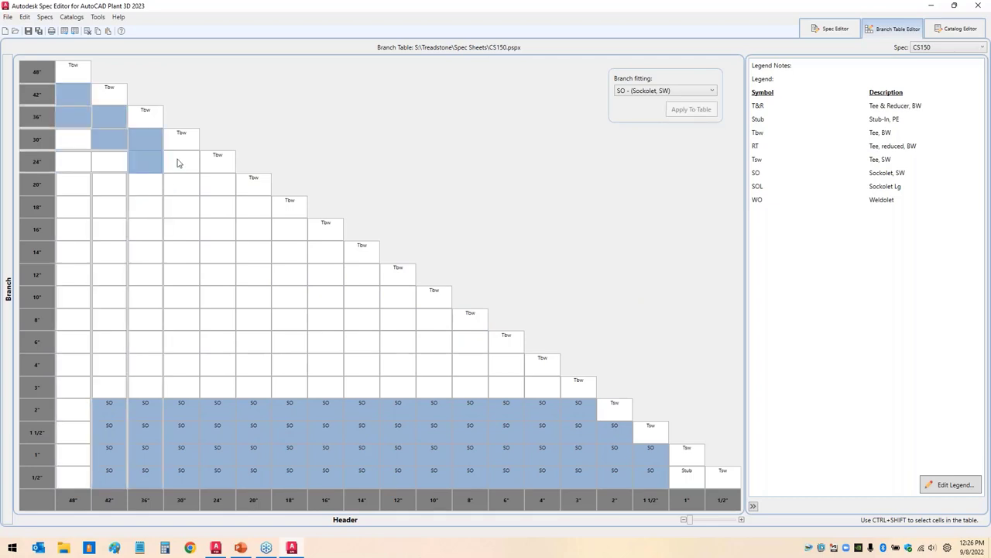
left_click(182, 161, "ctrl")
left_click(183, 186, "ctrl")
left_click(217, 189, "ctrl")
left_click(207, 211, "ctrl")
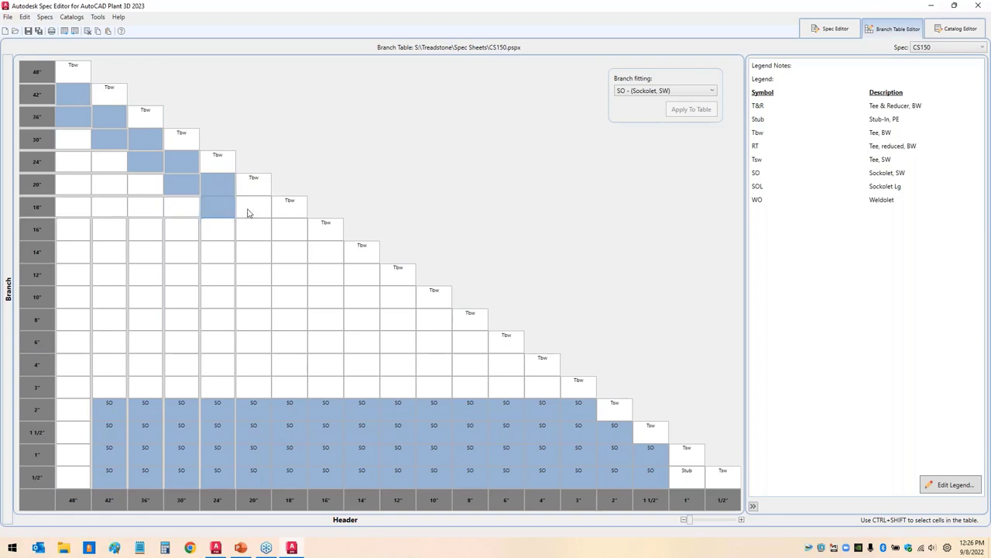
left_click(249, 213, "ctrl")
left_click(257, 231, "ctrl")
left_click(288, 234, "ctrl")
left_click(294, 256, "ctrl")
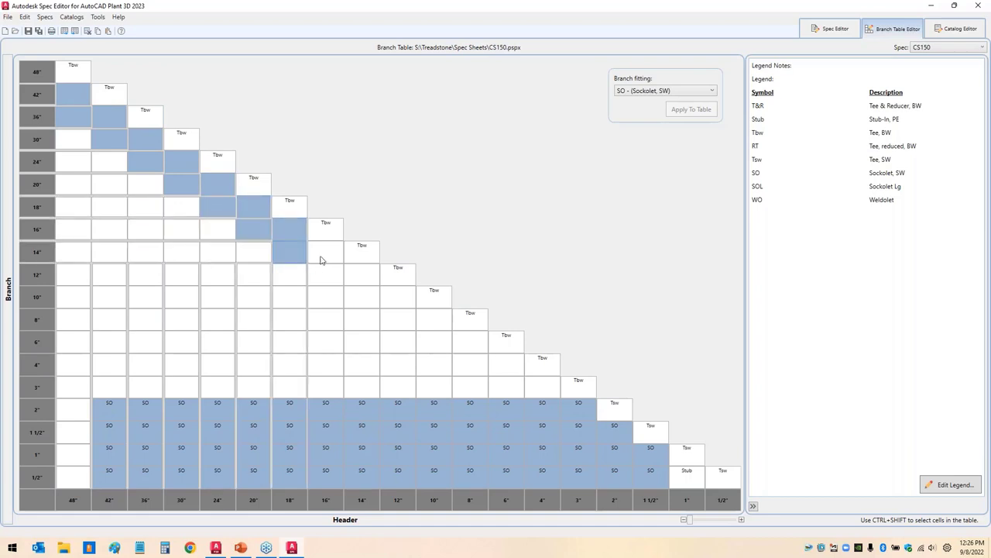
left_click(321, 259, "ctrl")
left_click(328, 280, "ctrl")
left_click(364, 281, "ctrl")
left_click(368, 302, "ctrl")
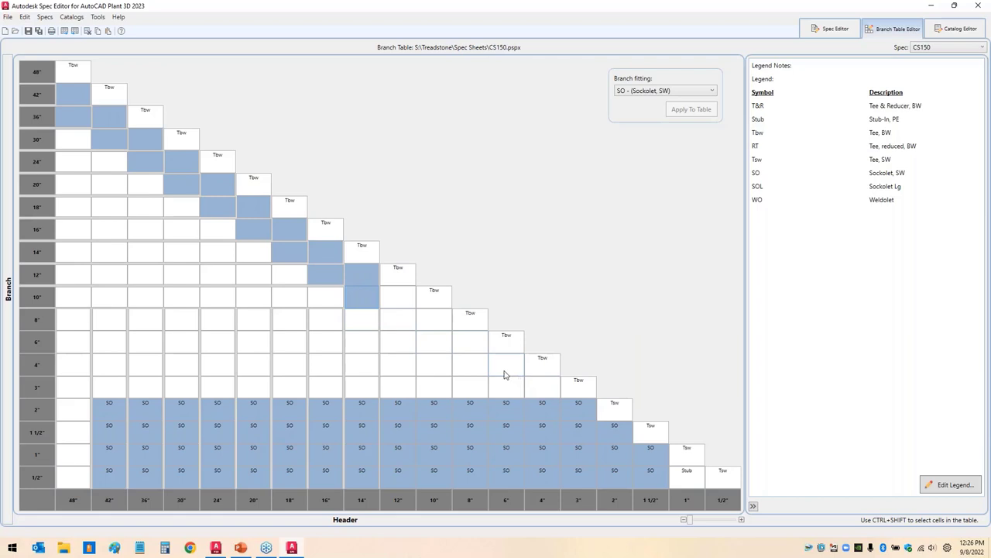
left_click(396, 301, "ctrl")
left_click(403, 321, "ctrl")
left_click(446, 323, "ctrl")
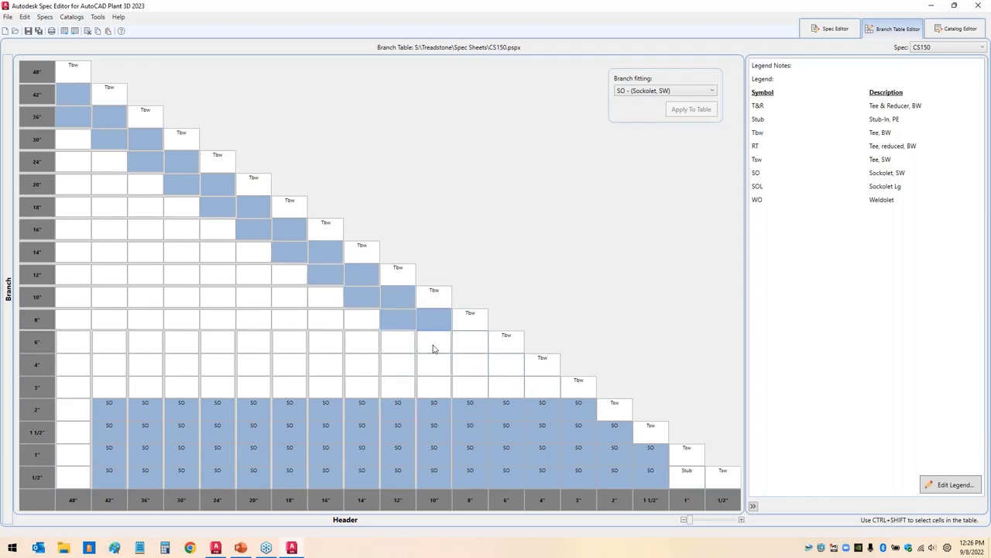
left_click(436, 346, "ctrl")
left_click(473, 347, "ctrl")
left_click(467, 370, "ctrl")
left_click(509, 368, "ctrl")
left_click(504, 385, "ctrl")
left_click(533, 391, "ctrl")
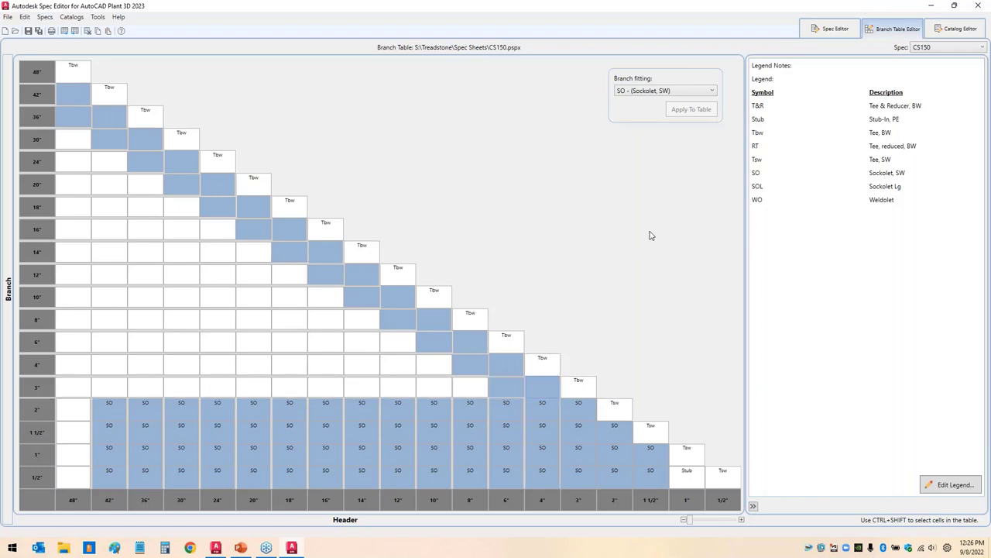
Step: Reselect the same band from 42"×48" to 3"×4" and bring up its branch fitting choices
left_click(435, 411)
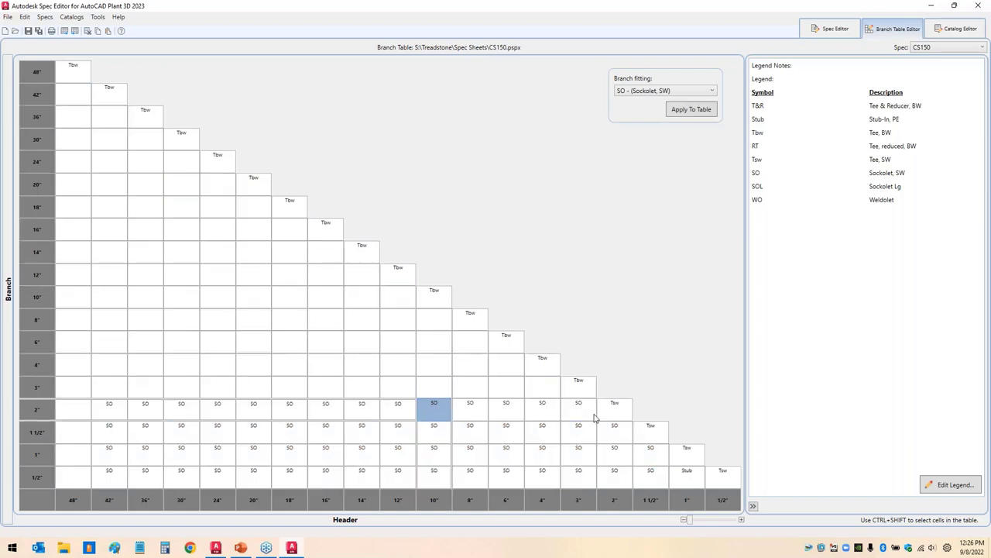
left_click(78, 99)
left_click(72, 117, "ctrl")
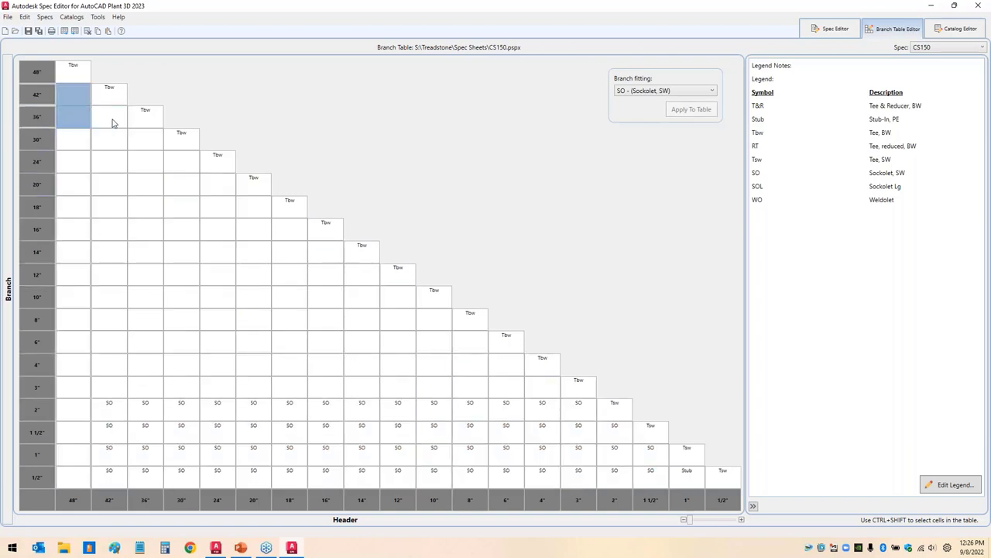
left_click(113, 121, "ctrl")
left_click(109, 144, "ctrl")
left_click(145, 141, "ctrl")
left_click(145, 161, "ctrl")
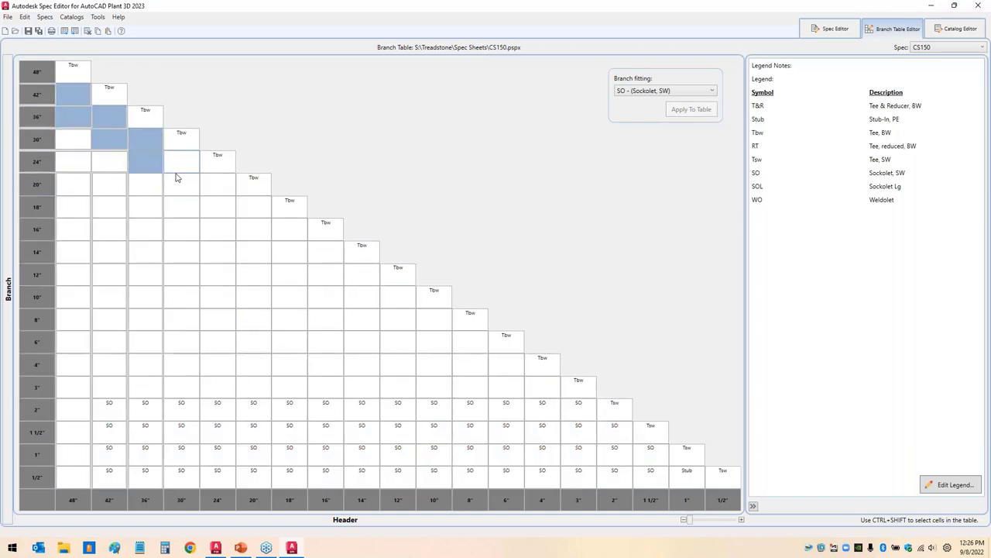
left_click(179, 161, "ctrl")
left_click(182, 183, "ctrl")
left_click(233, 188, "ctrl")
left_click(221, 211, "ctrl")
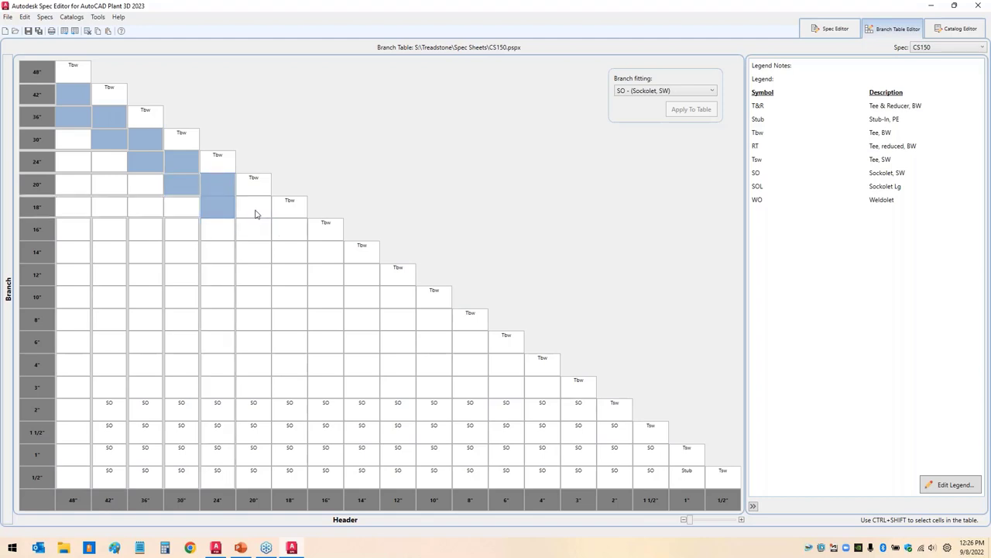
left_click(255, 212, "ctrl")
left_click(261, 231, "ctrl")
left_click(289, 231, "ctrl")
left_click(295, 255, "ctrl")
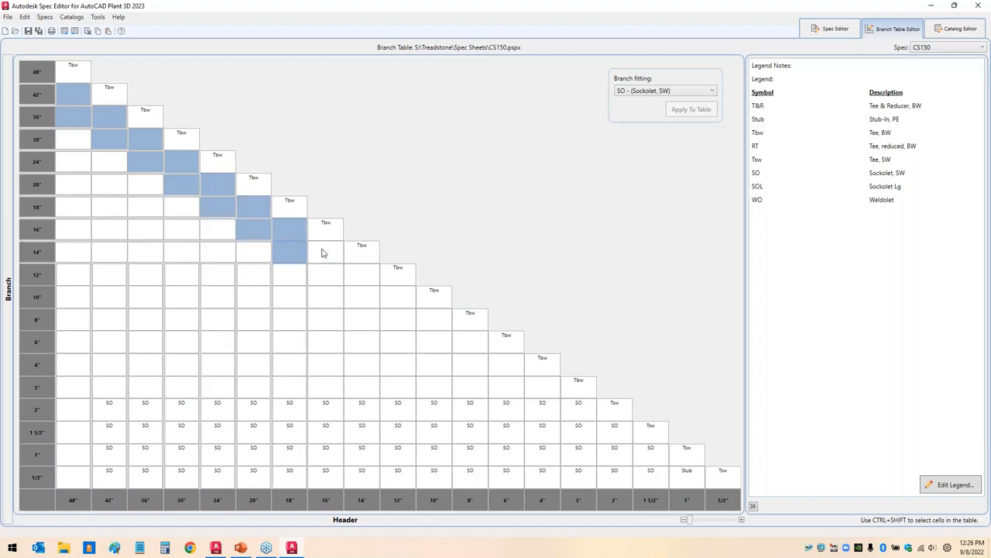
left_click(321, 254, "ctrl")
left_click(325, 274, "ctrl")
left_click(366, 276, "ctrl")
left_click(367, 298, "ctrl")
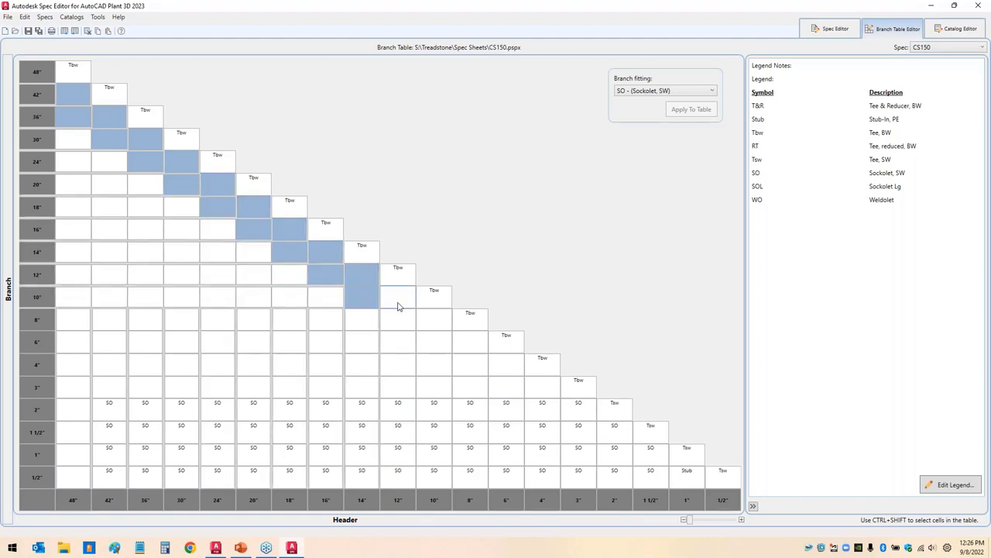
left_click(398, 301, "ctrl")
left_click(397, 321, "ctrl")
left_click(432, 325, "ctrl")
left_click(431, 343, "ctrl")
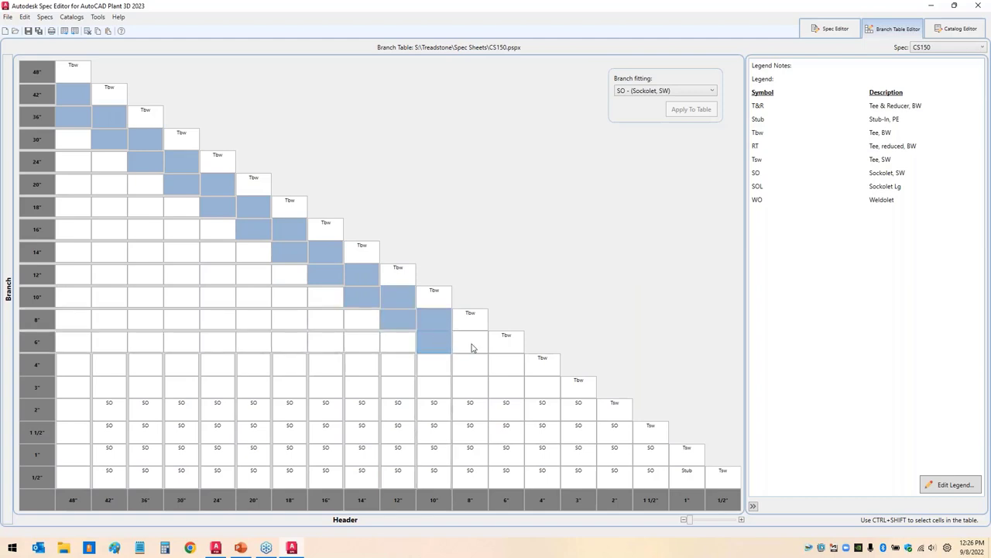
left_click(471, 347, "ctrl")
left_click(477, 362, "ctrl")
left_click(513, 365, "ctrl")
left_click(508, 388, "ctrl")
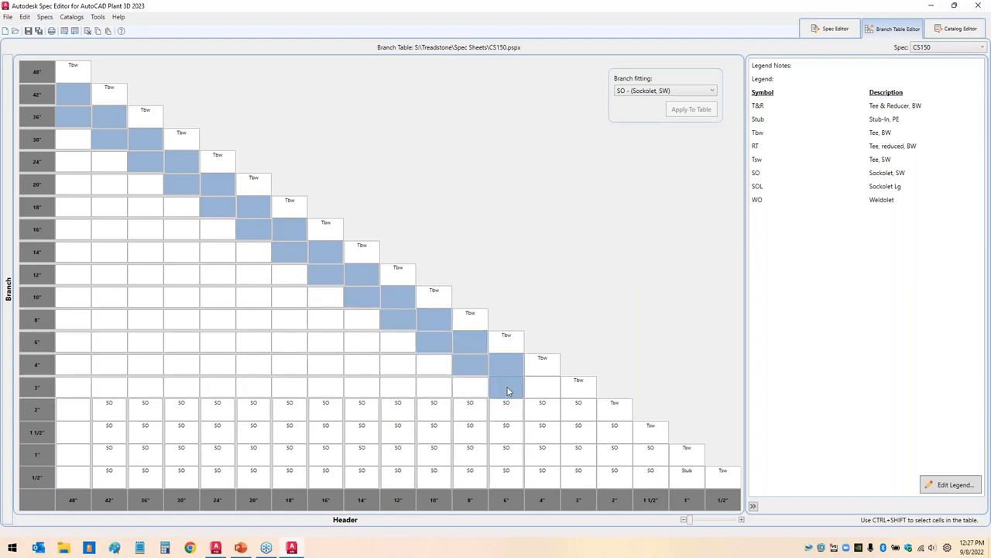
left_click(545, 392, "ctrl")
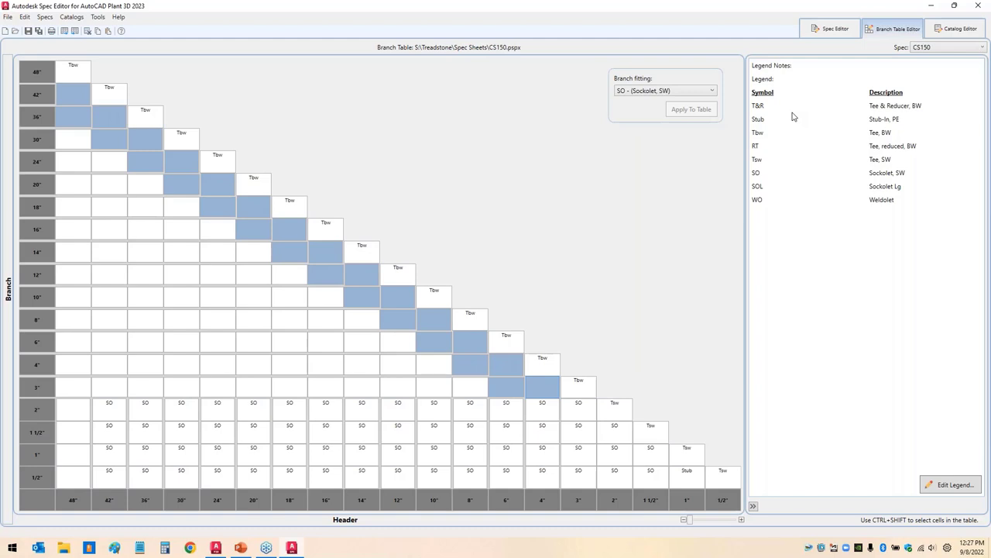
right_click(404, 298)
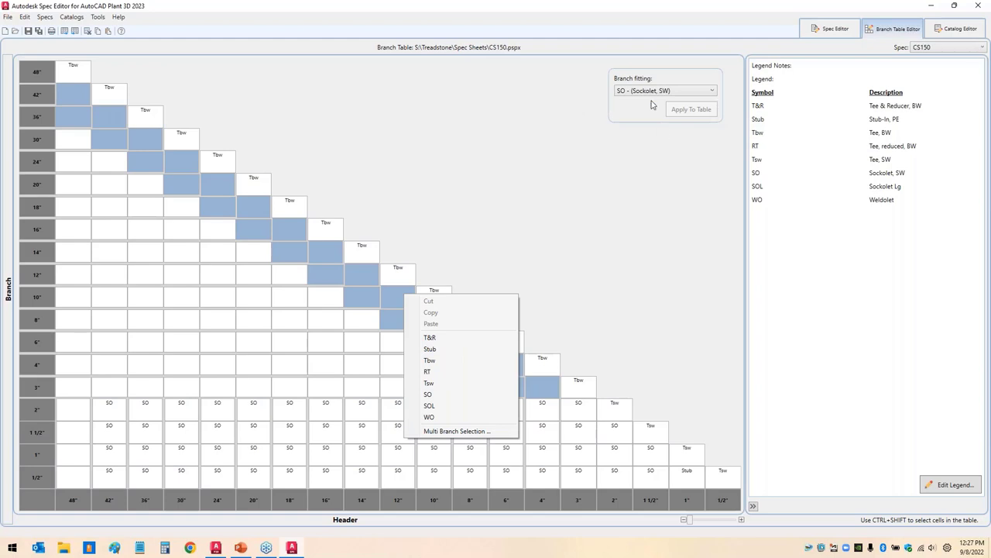
Step: Use Multi Branch Selection to give the selected diagonal cells T&R first and RT second
left_click(457, 431)
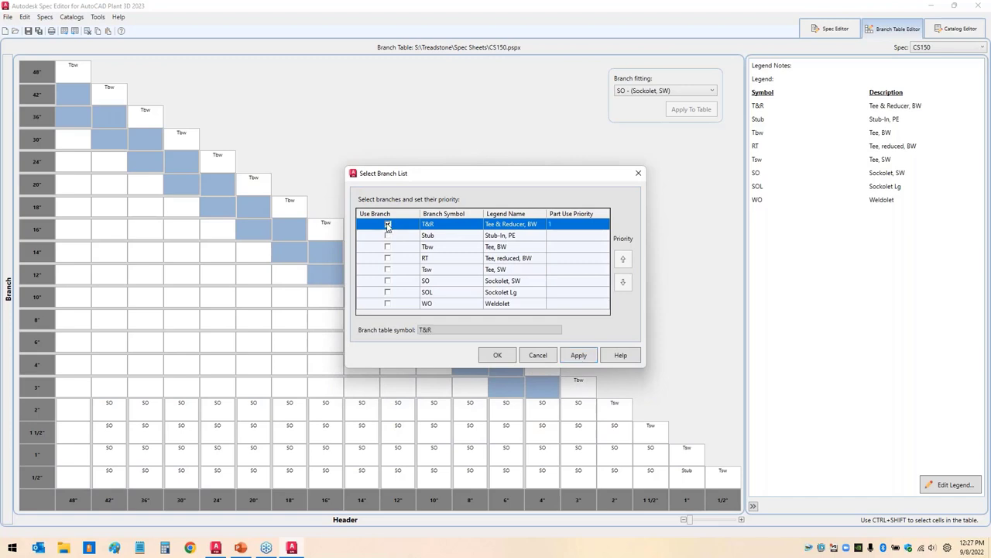
left_click(389, 258)
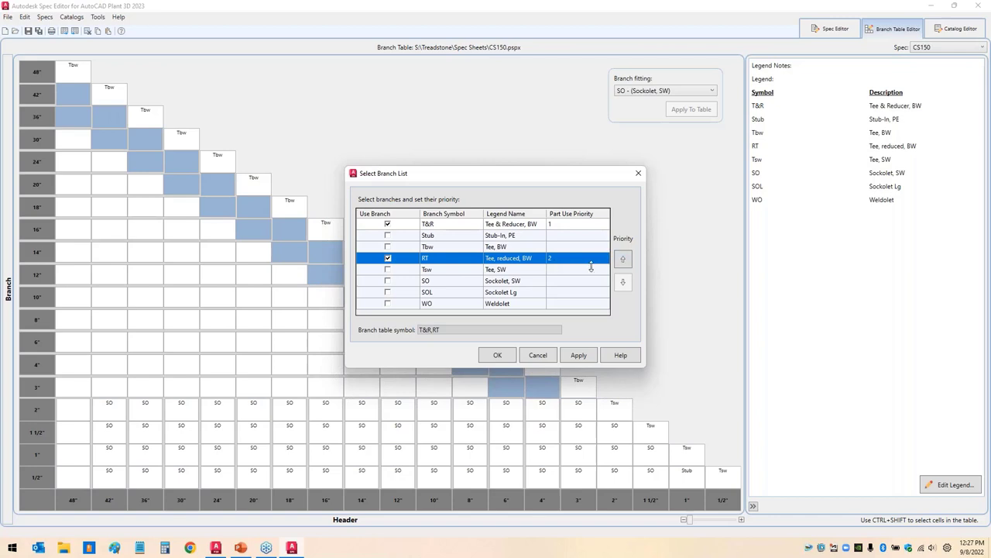
left_click(623, 261)
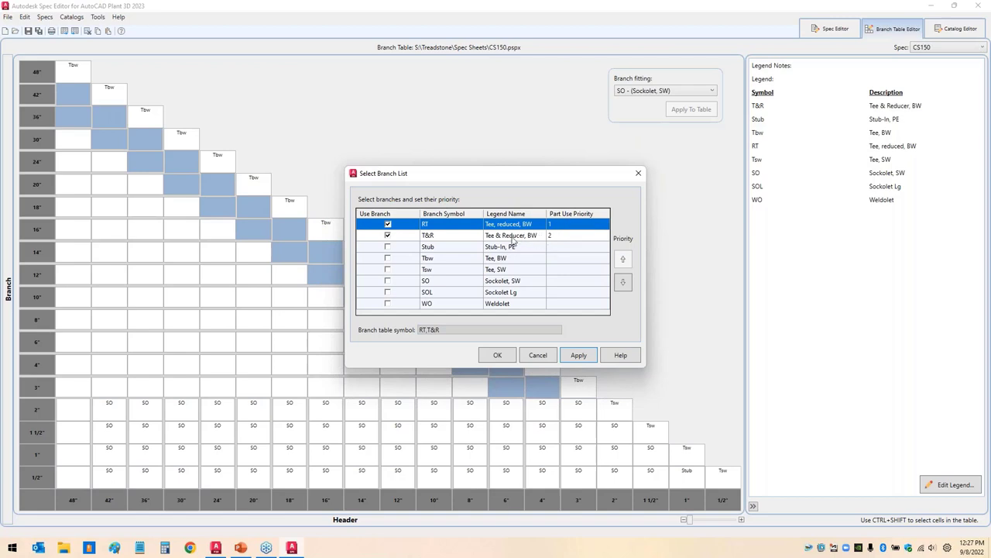
left_click(447, 238)
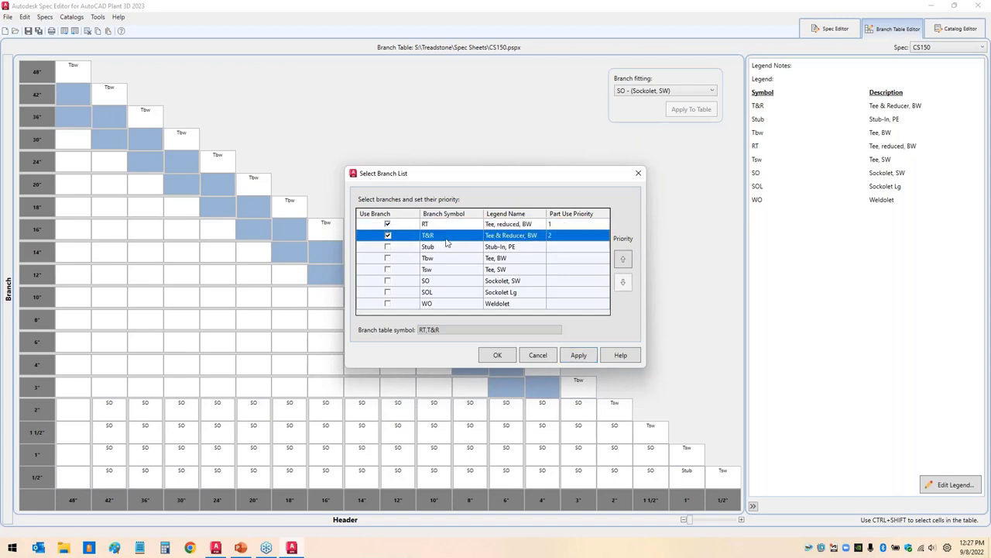
left_click(623, 260)
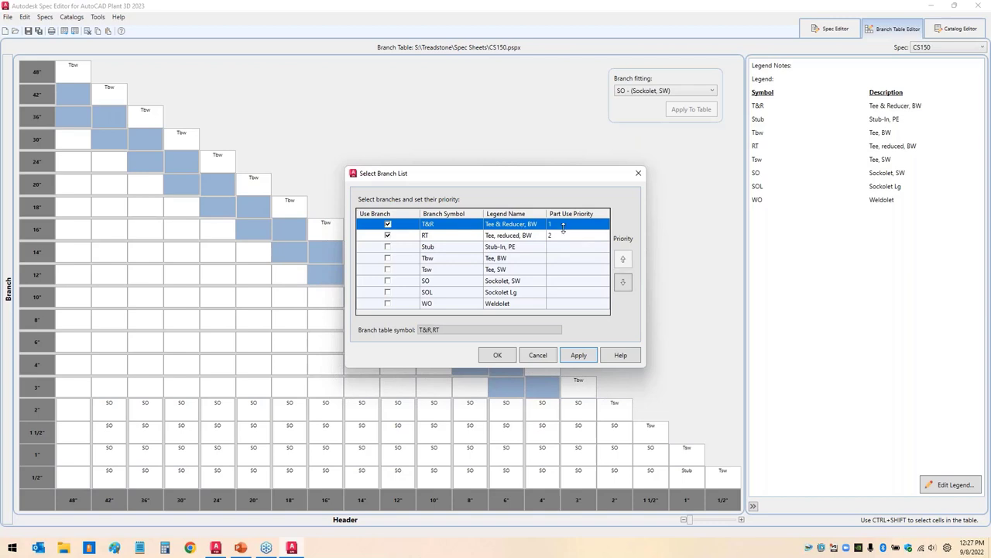
left_click(497, 355)
left_click_drag(529, 191, 583, 68)
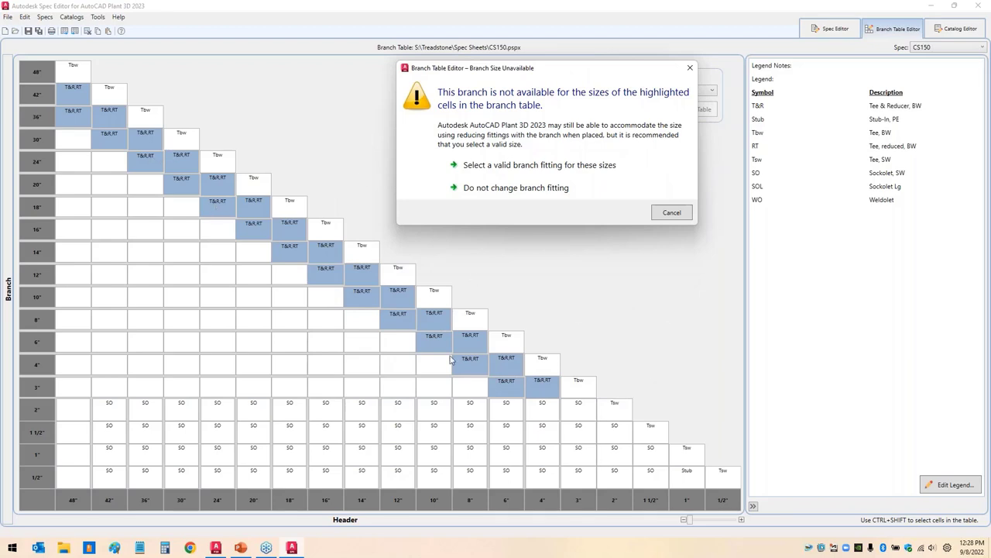
Step: Keep the T&R,RT fittings despite the warning and review the red-flagged 20"–42" cells
left_click(511, 189)
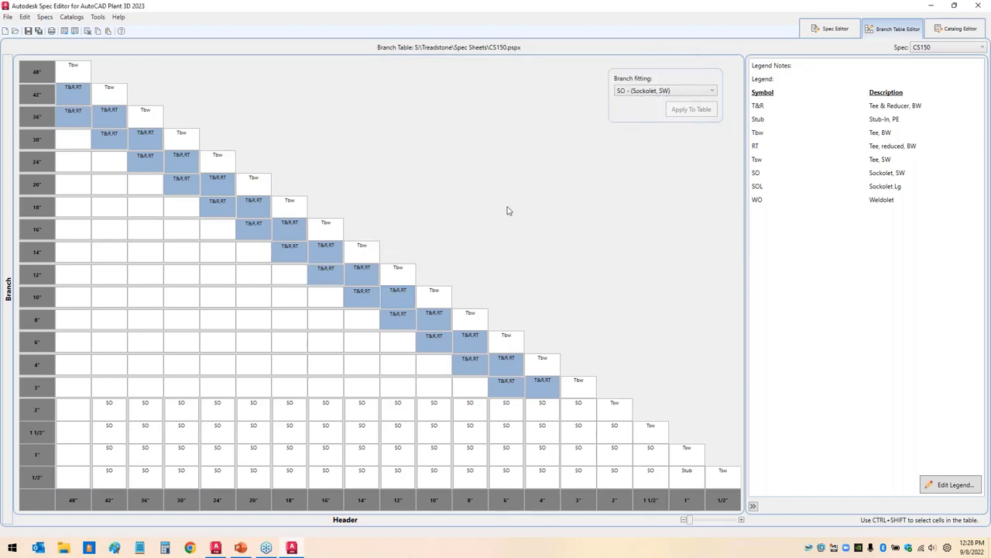
left_click(290, 279)
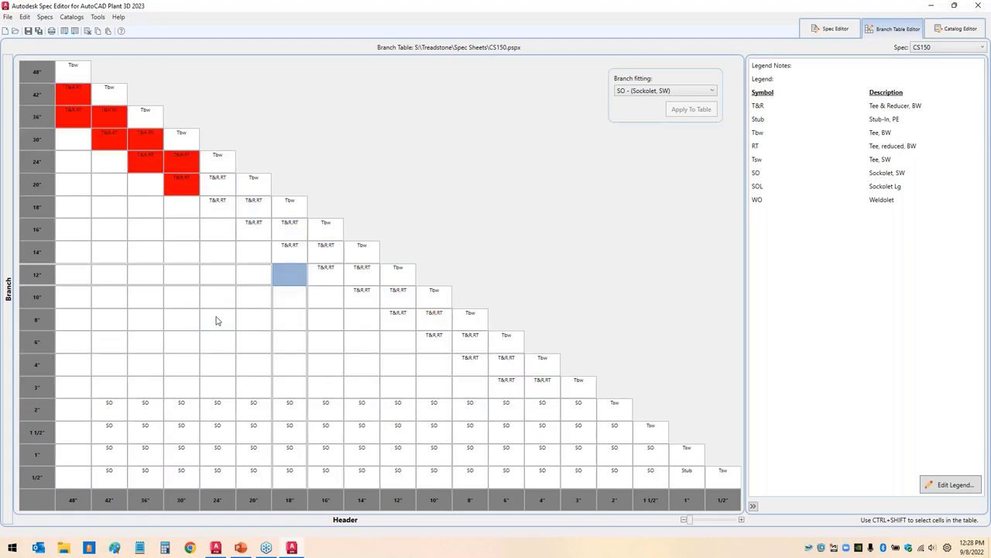
mouse_move(69, 140)
left_mouse_down()
mouse_move(70, 173)
mouse_move(114, 162)
mouse_move(123, 205)
mouse_move(147, 184)
mouse_move(152, 217)
mouse_move(173, 200)
left_mouse_up()
left_click_drag(216, 228, 496, 379)
mouse_move(74, 65)
left_mouse_down()
mouse_move(129, 76)
mouse_move(124, 94)
mouse_move(157, 89)
mouse_move(143, 113)
mouse_move(183, 102)
mouse_move(192, 135)
left_mouse_up()
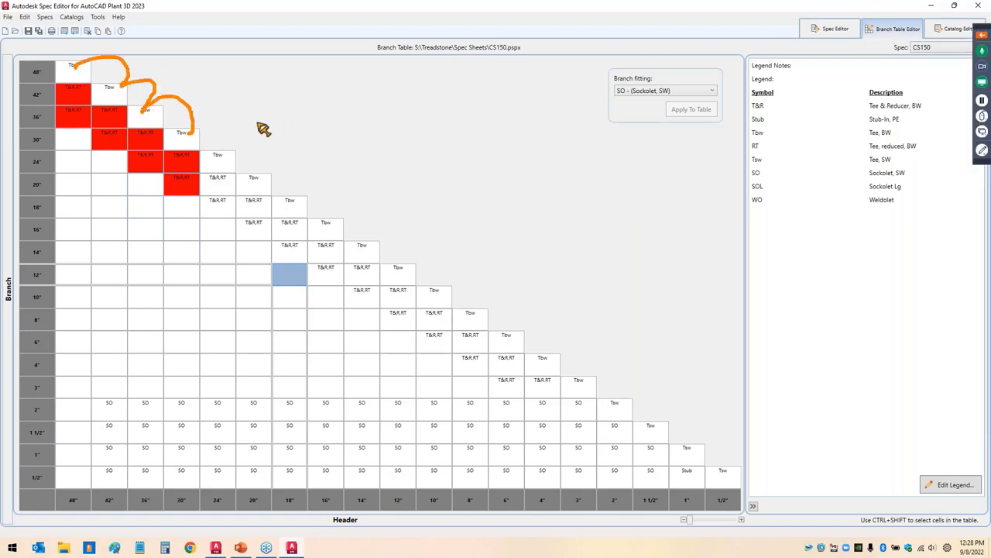
left_click_drag(181, 164, 188, 165)
key("Escape")
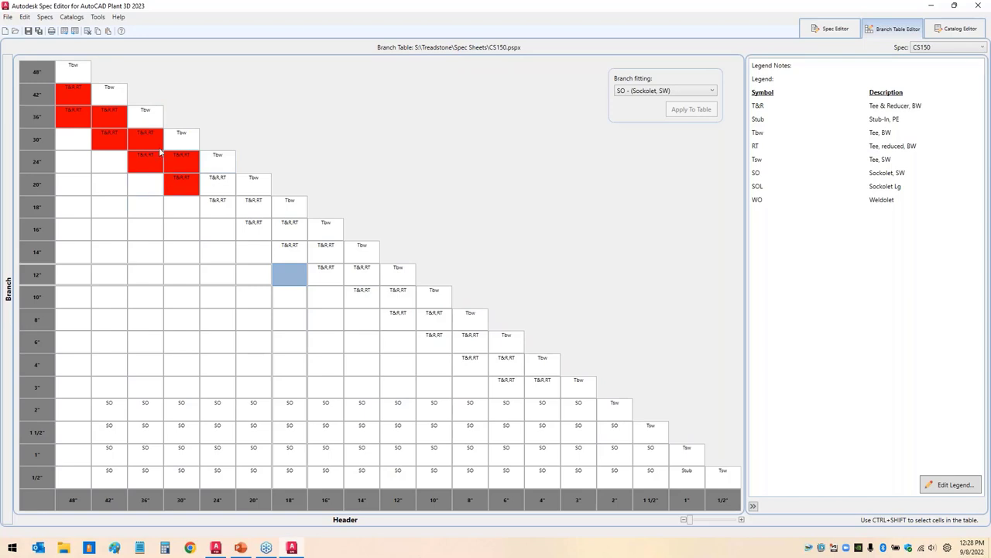
Step: Review the CS150 spec sheet's valves, reduced and socket-weld tees, and the 24" concentric reducer limit
left_click(820, 28)
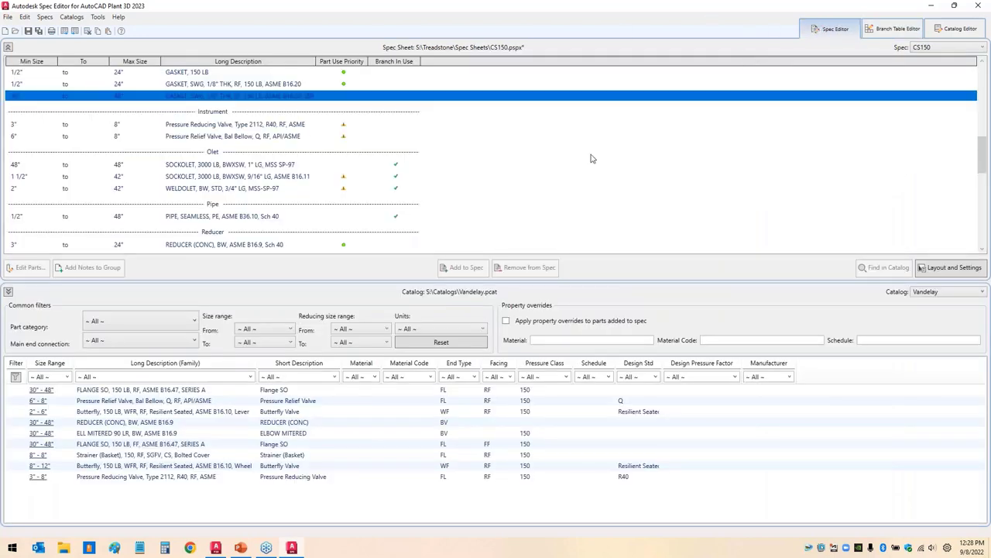
left_click(220, 181)
left_click(219, 247)
scroll(219, 247, "down", 4)
left_click(220, 232)
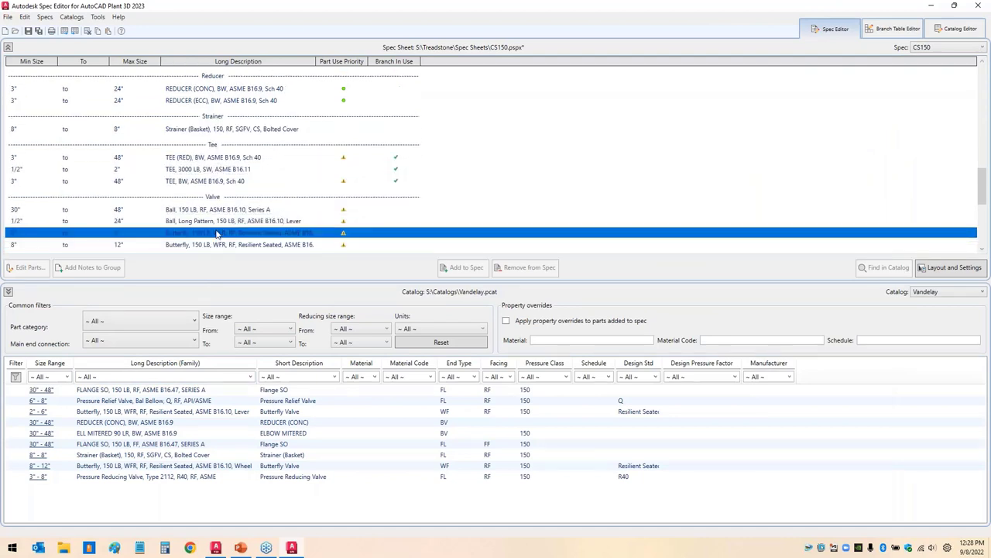
left_click(226, 157)
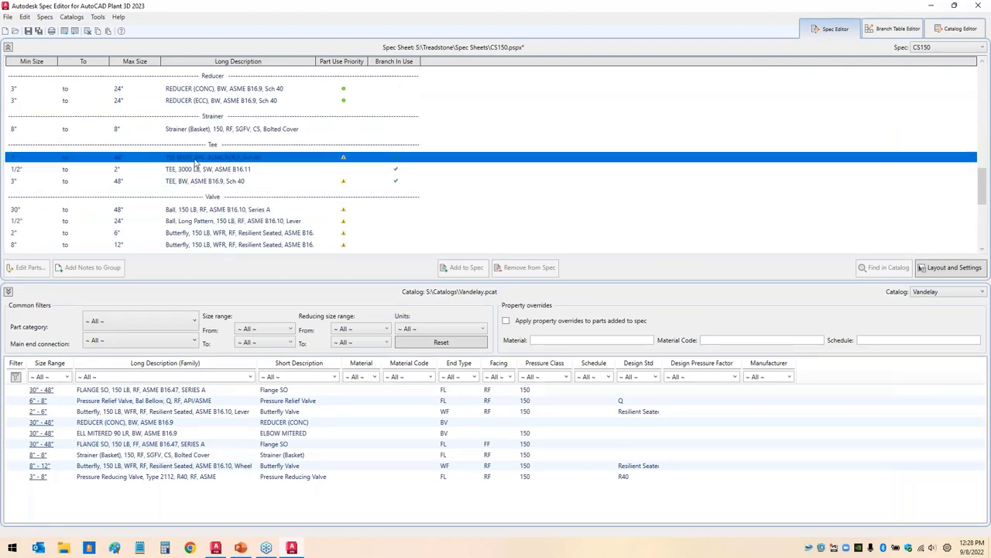
left_click(113, 169)
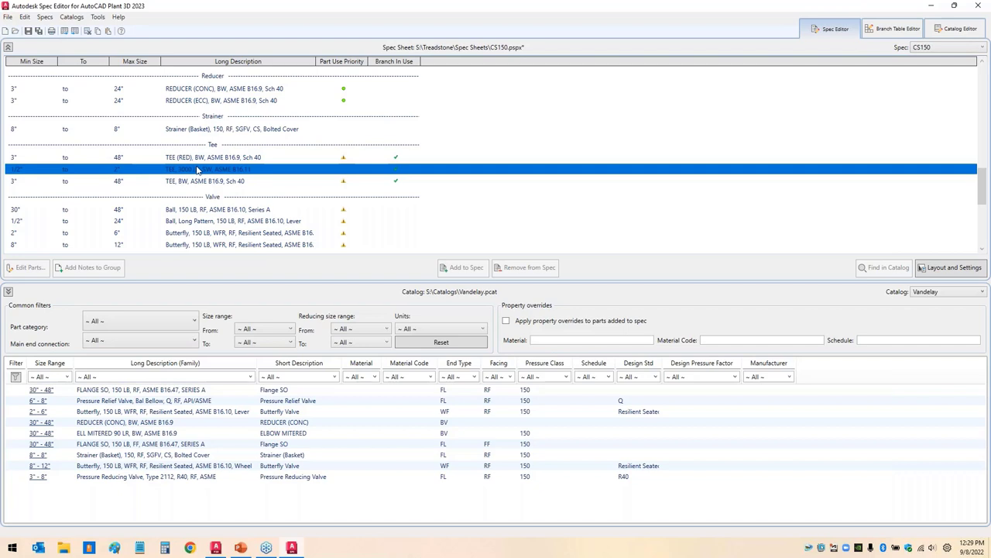
left_click(77, 89)
mouse_move(146, 105)
left_mouse_down()
mouse_move(128, 79)
mouse_move(99, 105)
mouse_move(144, 108)
left_mouse_up()
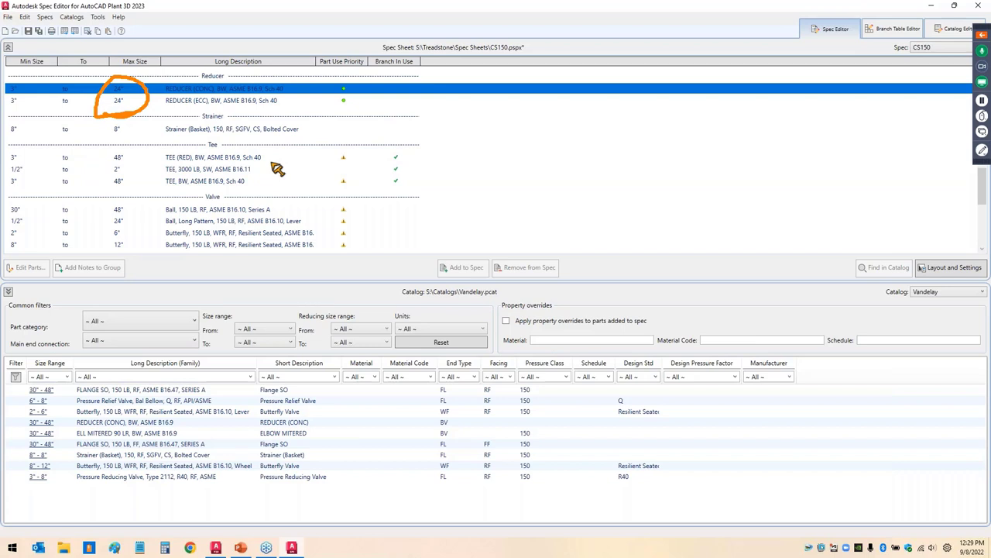
key("Escape")
Step: Add the 30"–48" BW concentric reducer from the catalog to CS150 and save the spec
left_click(101, 425)
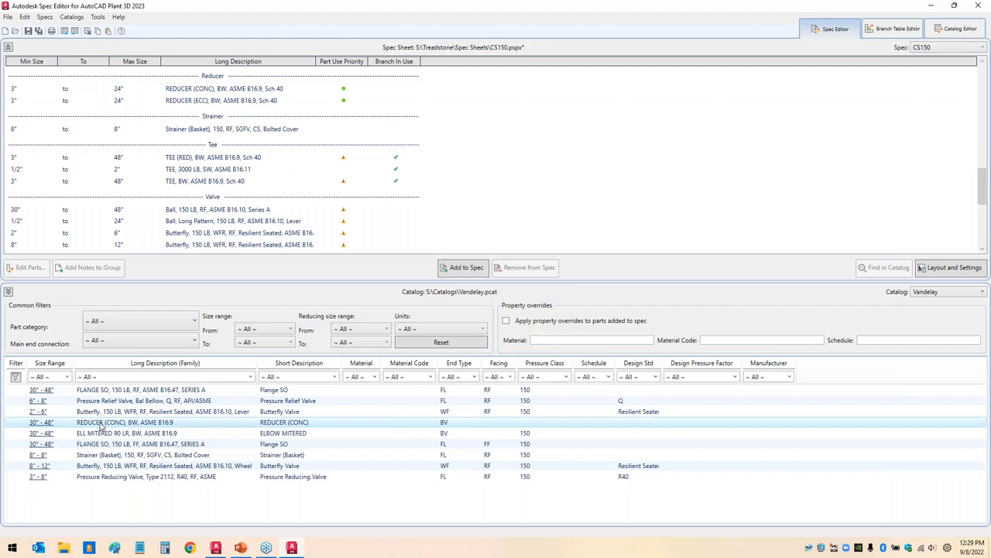
key("ctrl+shift+d")
mouse_move(25, 435)
left_mouse_down()
mouse_move(78, 422)
mouse_move(17, 426)
left_mouse_up()
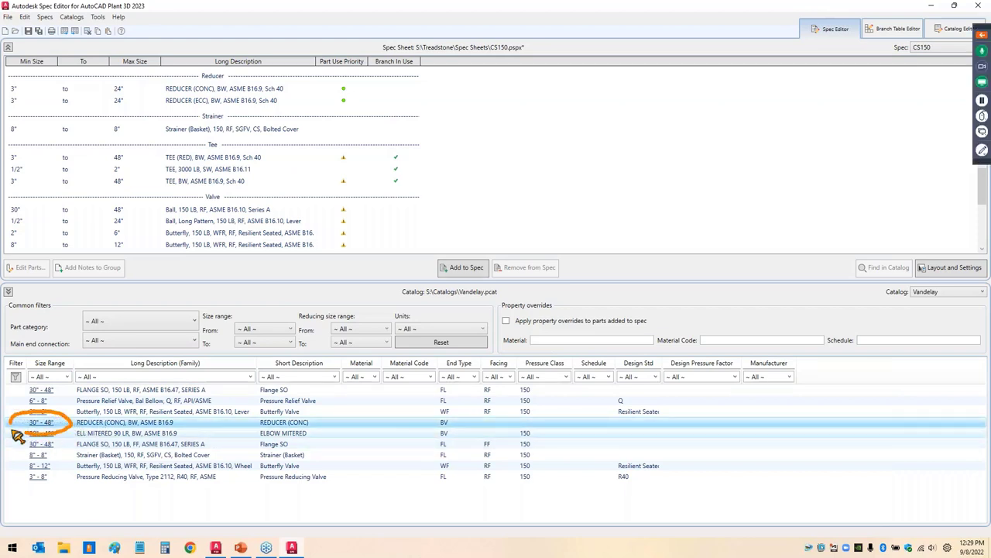
mouse_move(903, 285)
left_mouse_down()
mouse_move(976, 316)
mouse_move(936, 288)
left_mouse_up()
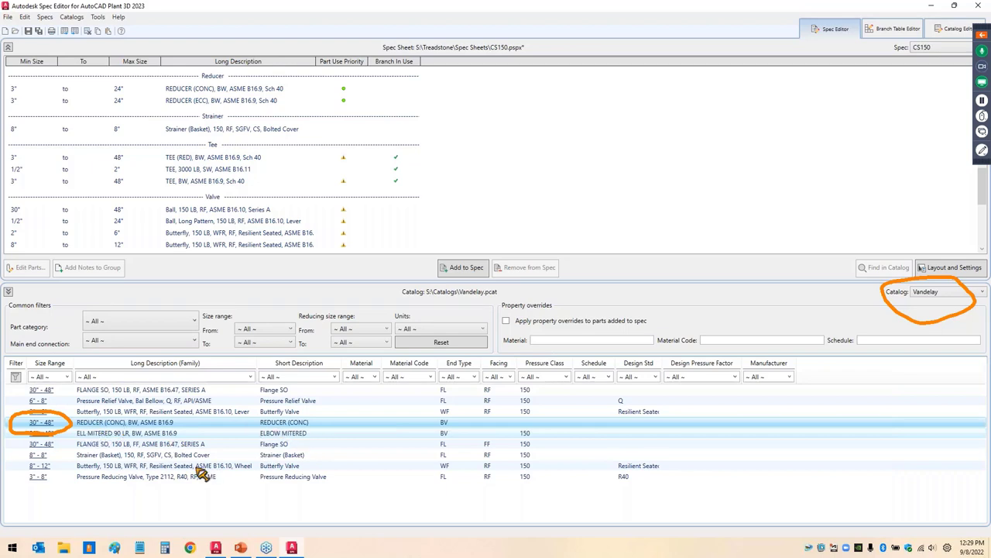
key("Escape")
left_click(315, 425)
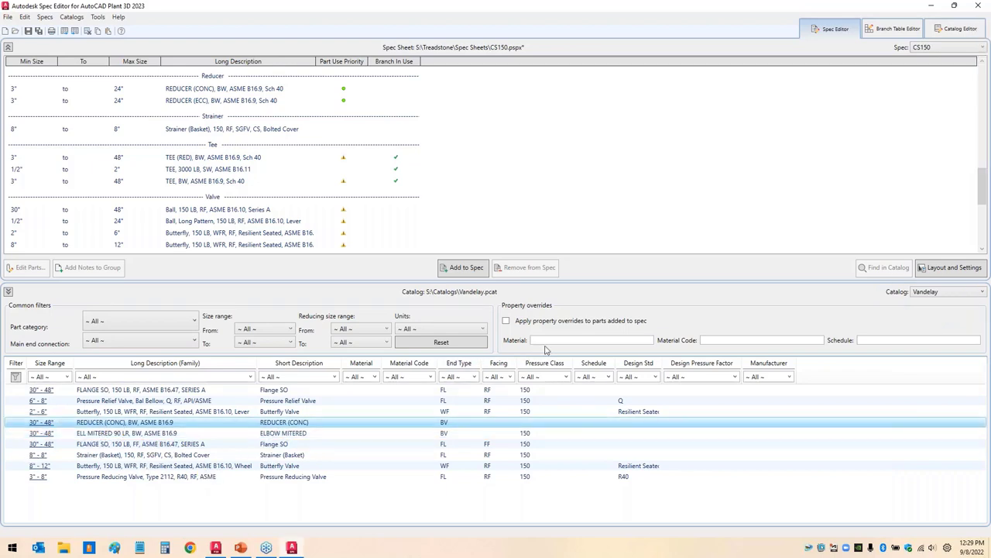
left_click(464, 268)
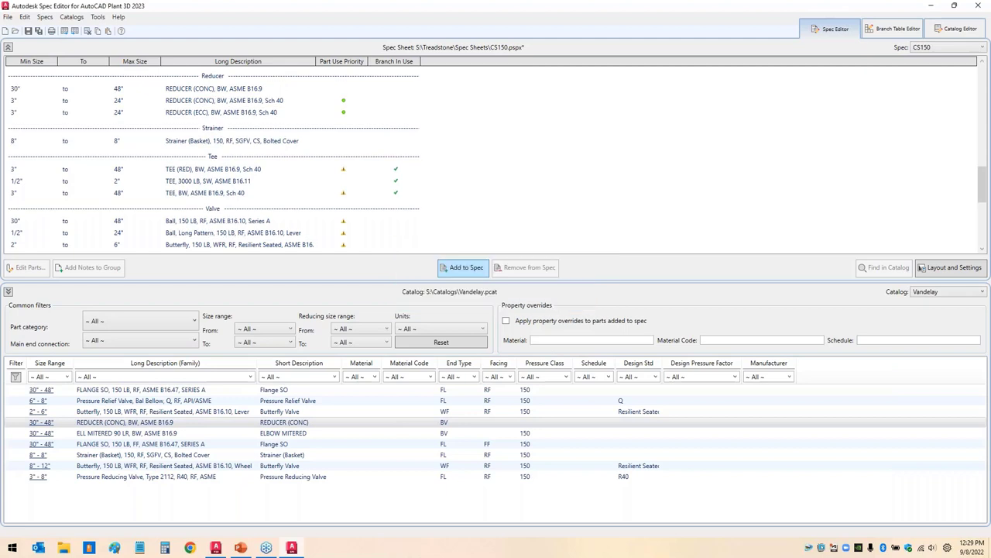
left_click(270, 142)
key("ctrl+shift+d")
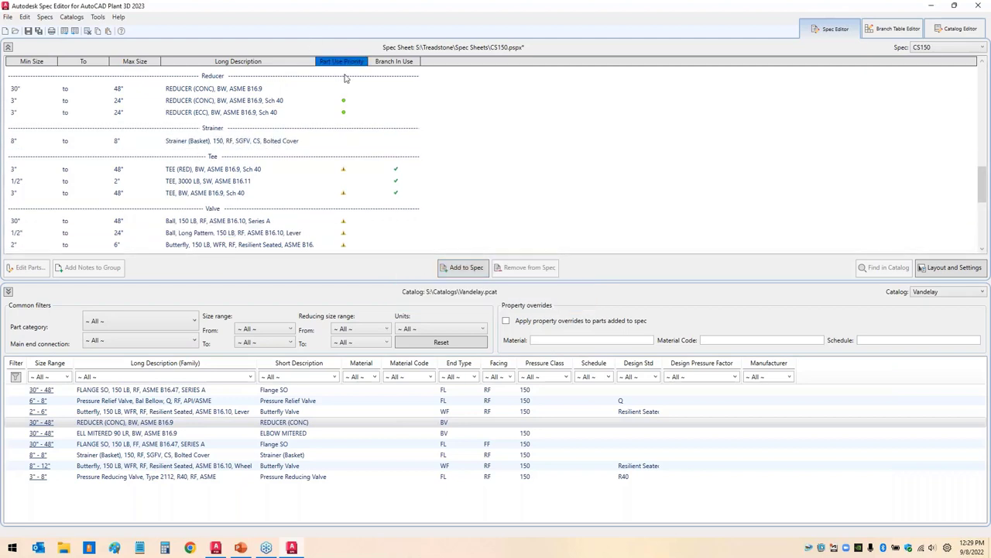
mouse_move(345, 73)
left_mouse_down()
mouse_move(368, 127)
mouse_move(330, 79)
mouse_move(356, 75)
left_mouse_up()
left_click_drag(268, 91, 335, 83)
left_click_drag(131, 103, 137, 125)
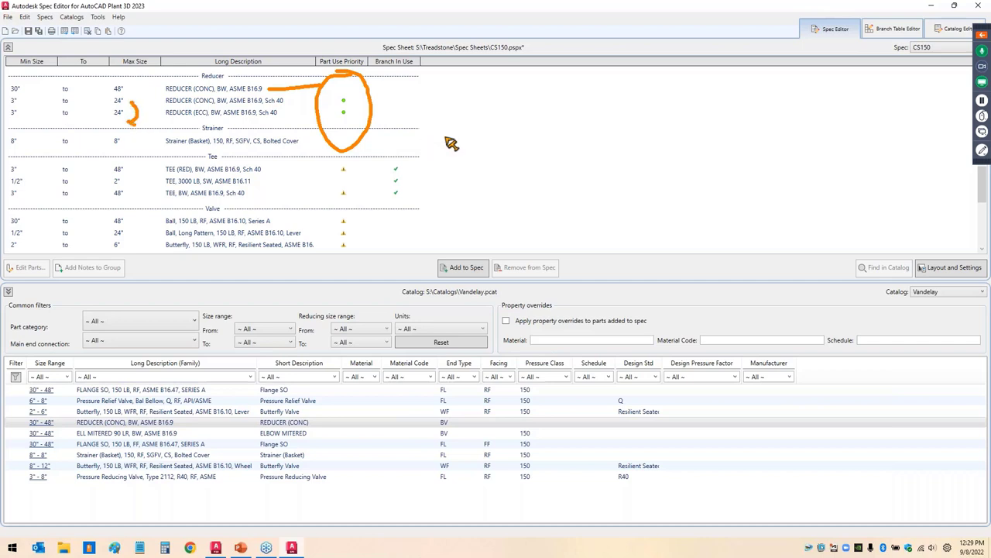
key("ctrl+shift+d")
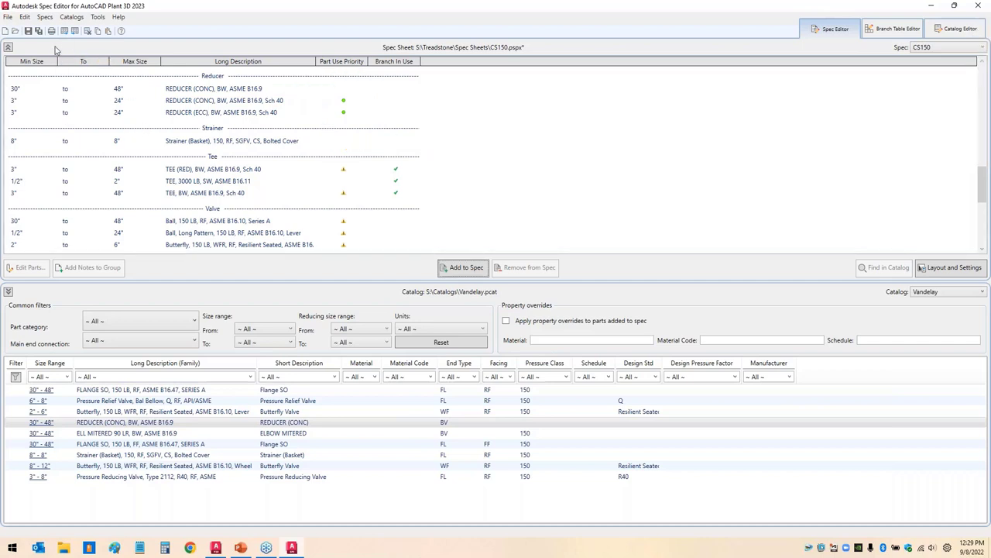
left_click(28, 31)
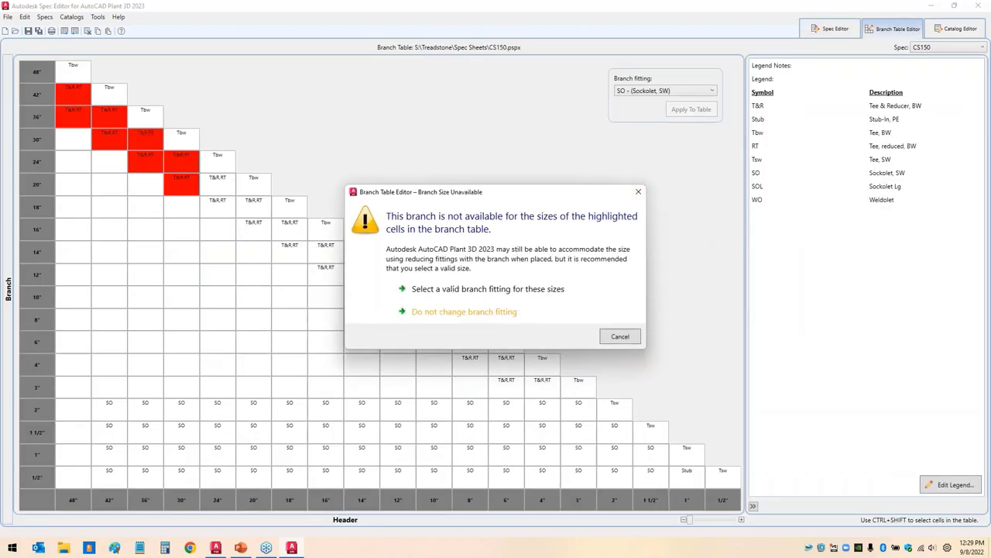
Step: Dismiss the branch-size warning without changing fittings and point out the T&R legend entry
left_click(464, 313)
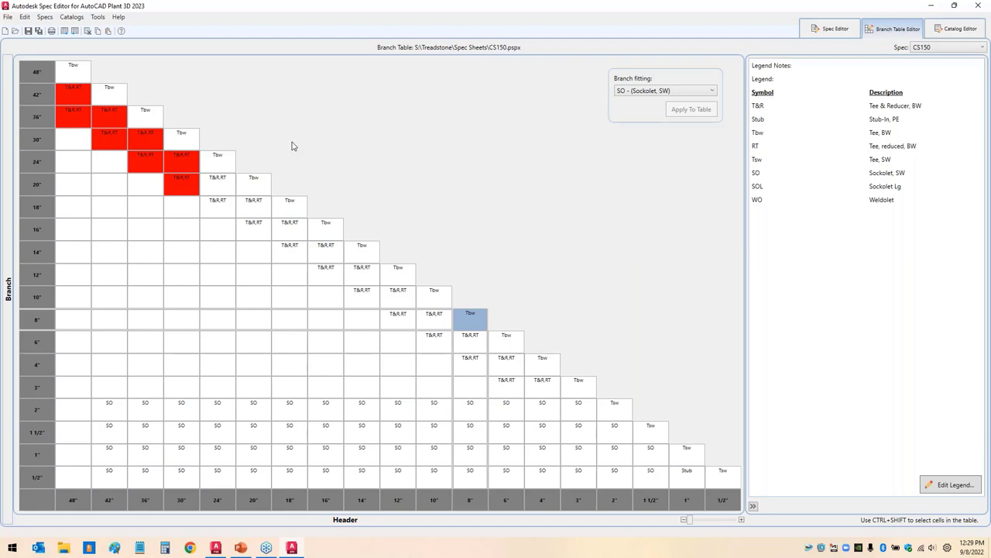
mouse_move(718, 228)
left_mouse_down()
mouse_move(779, 246)
mouse_move(955, 114)
mouse_move(774, 66)
mouse_move(721, 208)
mouse_move(826, 234)
left_mouse_up()
left_click_drag(779, 107, 857, 108)
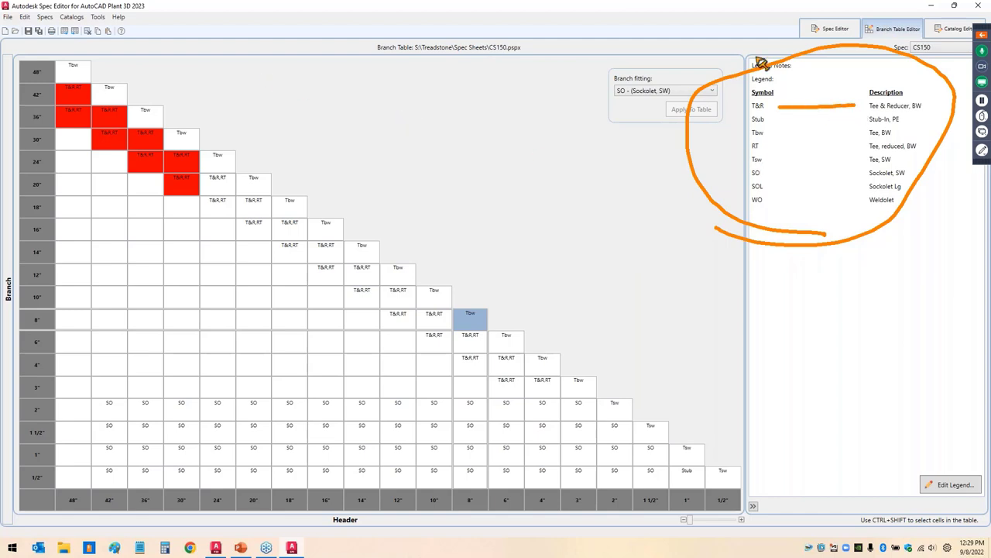
Step: Check the 30"–48" concentric reducer row in the spec sheet, then return to the branch table
left_click(831, 29)
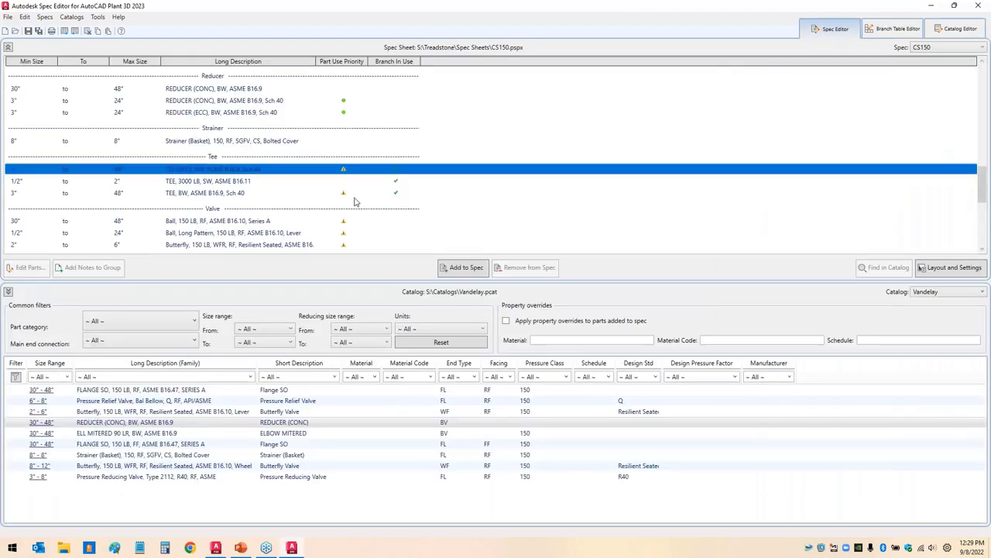
left_click(246, 221)
left_click(290, 89)
left_click_drag(285, 101, 415, 102)
left_click_drag(268, 87, 384, 75)
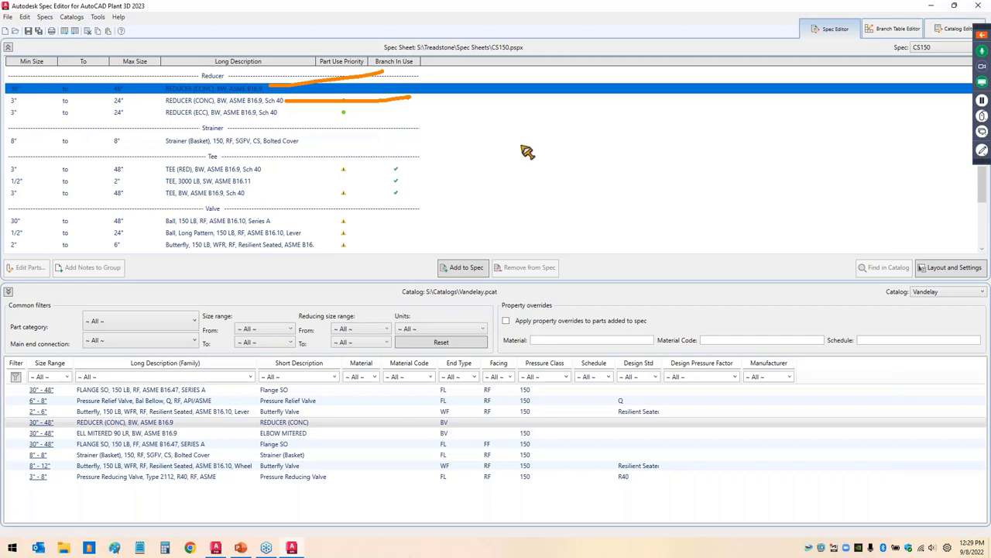
left_click(892, 28)
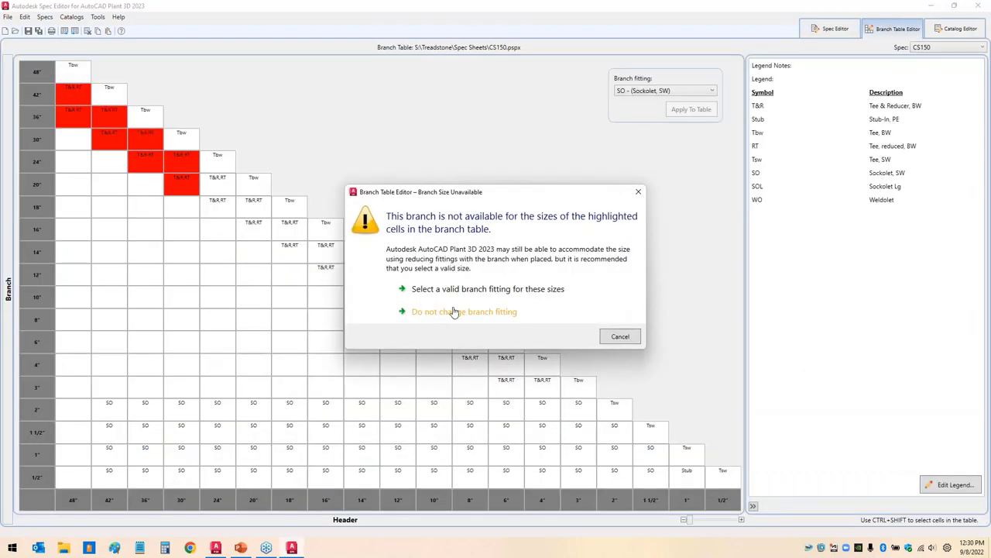
Step: Keep the existing fittings, then add a branch using the 3"–48" BW tee plus a 30"–48" concentric reducer
left_click(456, 311)
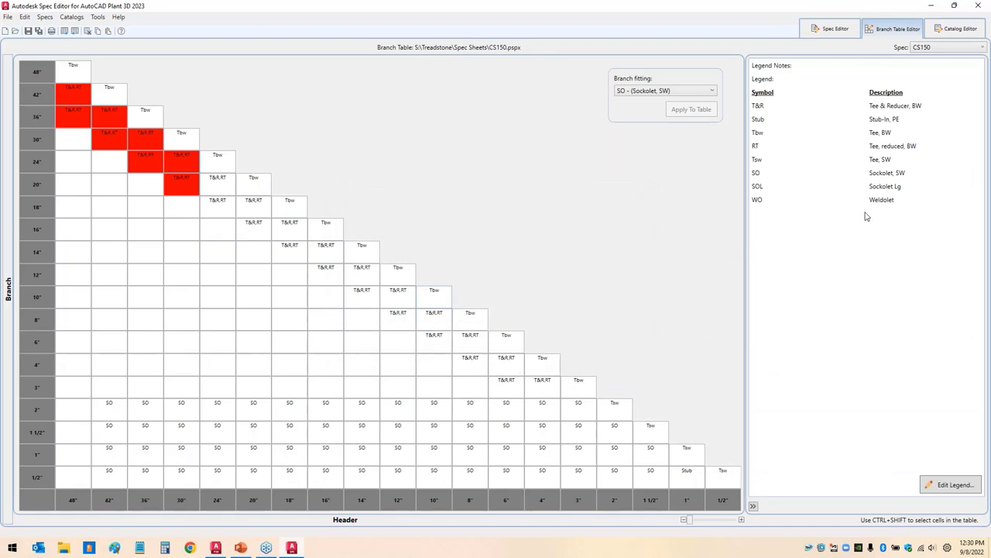
left_click(952, 484)
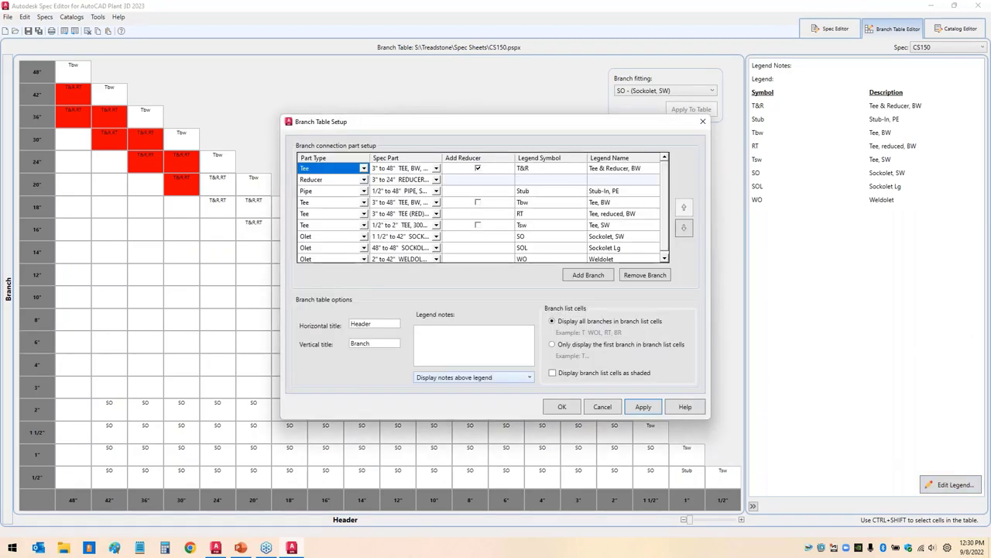
left_click(592, 276)
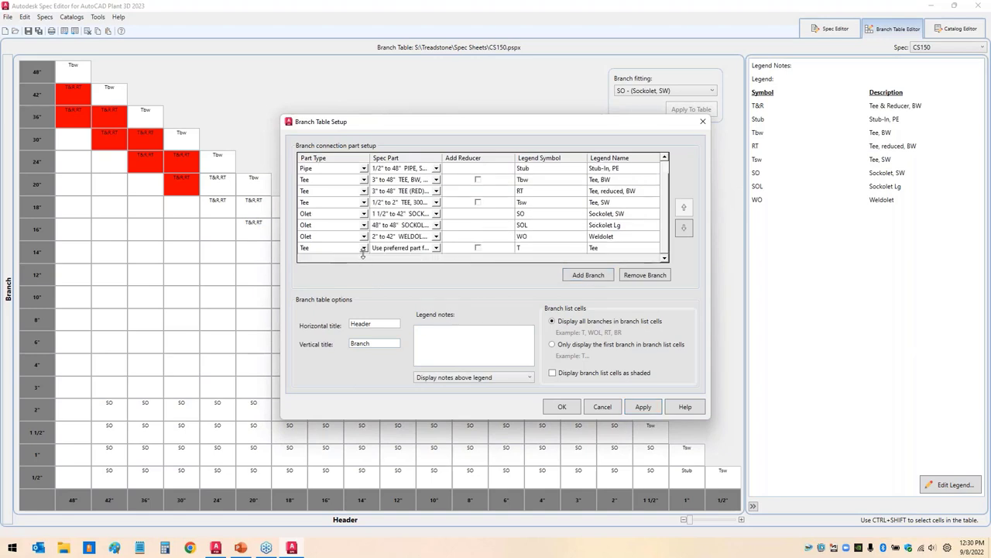
left_click(437, 248)
left_click(436, 249)
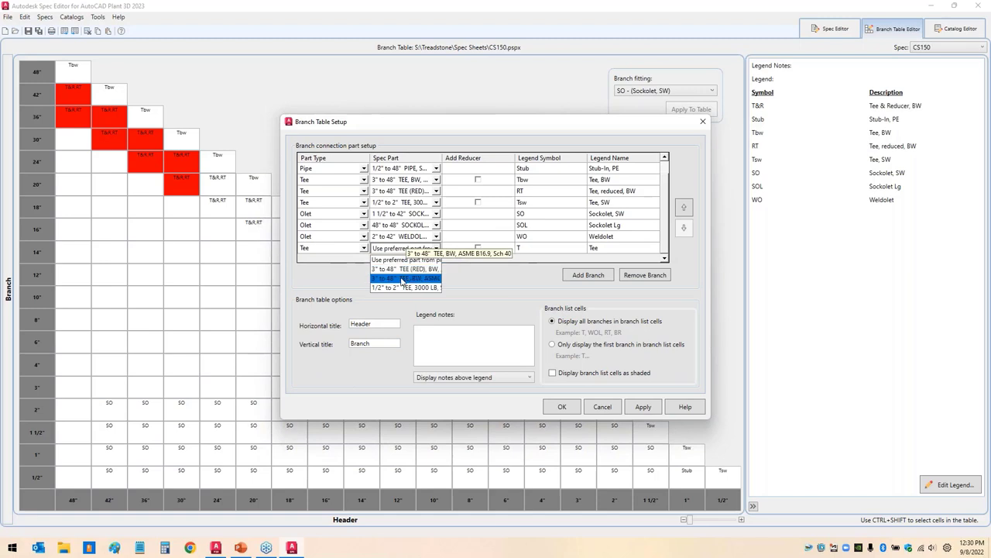
left_click(415, 279)
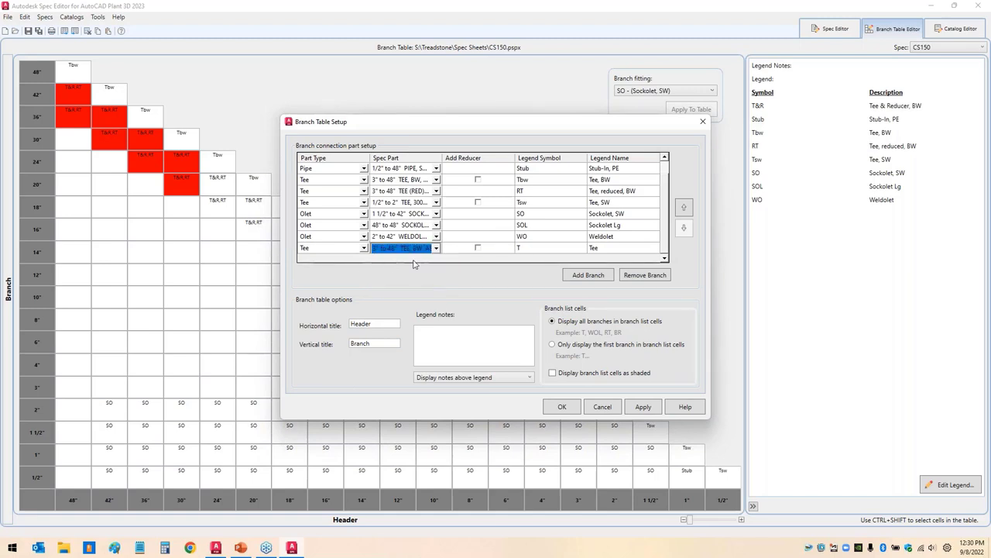
left_click(478, 248)
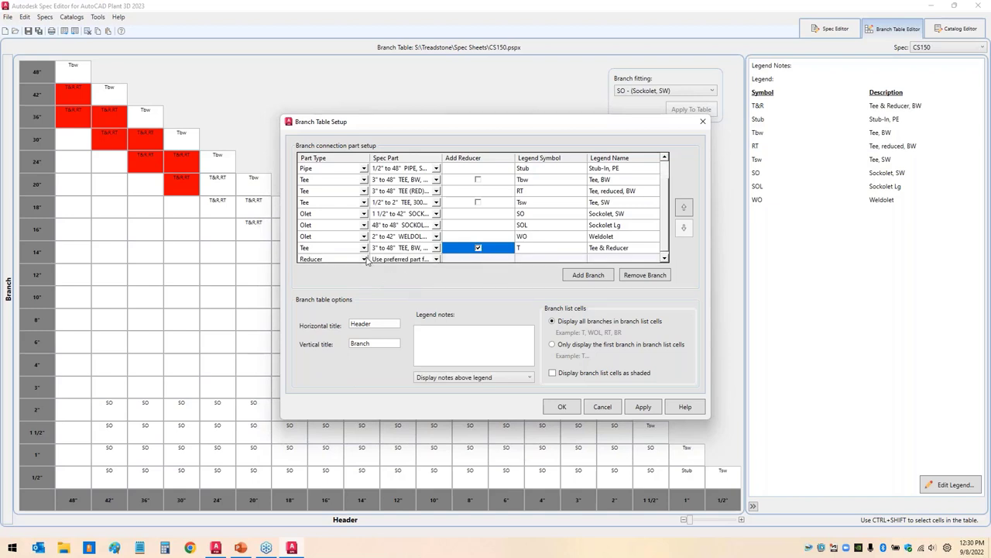
left_click(366, 263)
left_click(437, 262)
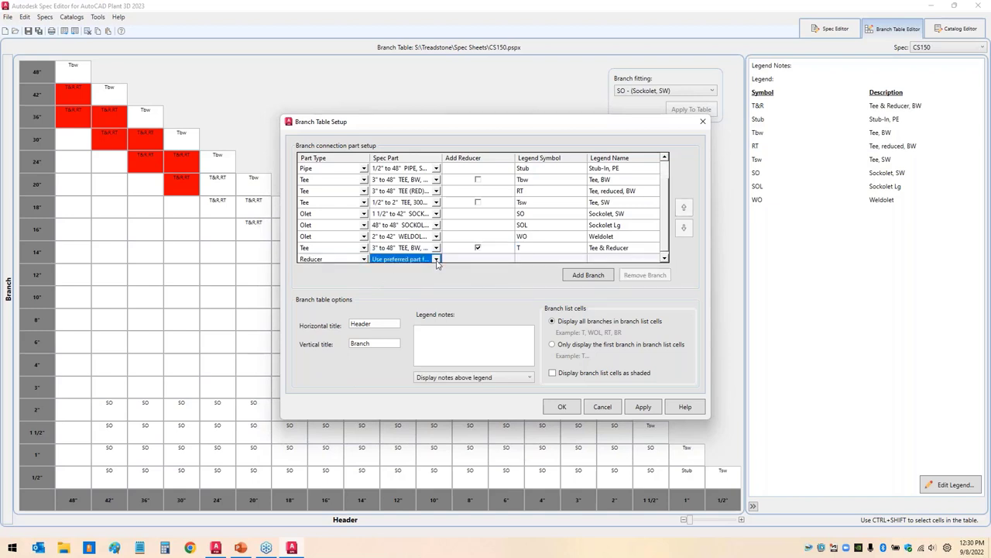
left_click(437, 262)
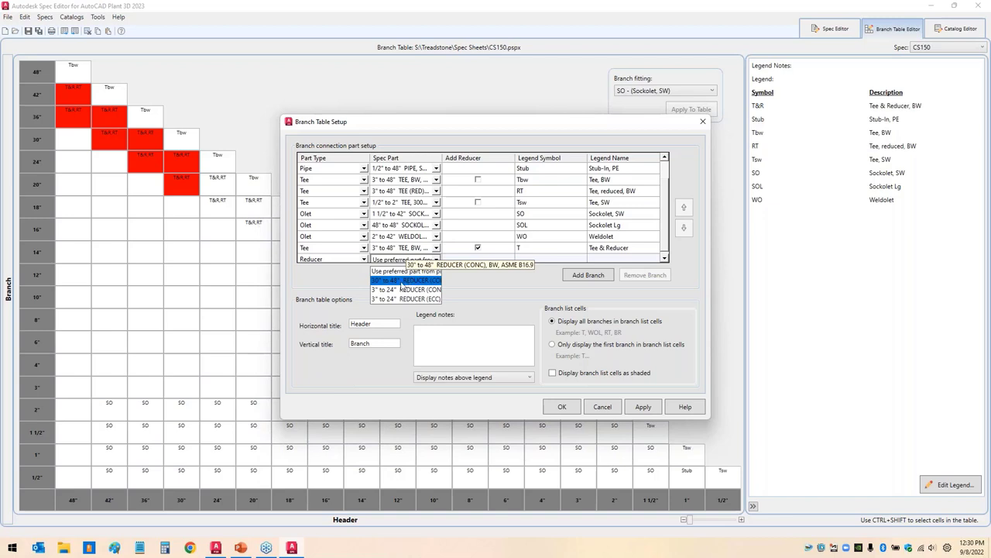
left_click(401, 281)
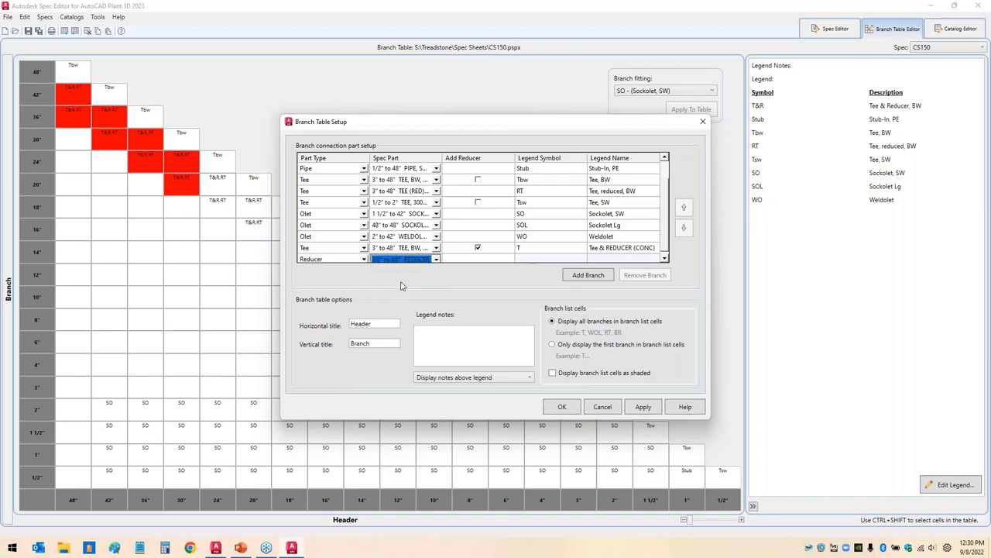
Step: Give the new branch the symbol T&R Lg and the name Tee & Reducer, then save it
left_click(531, 250)
left_click(539, 252)
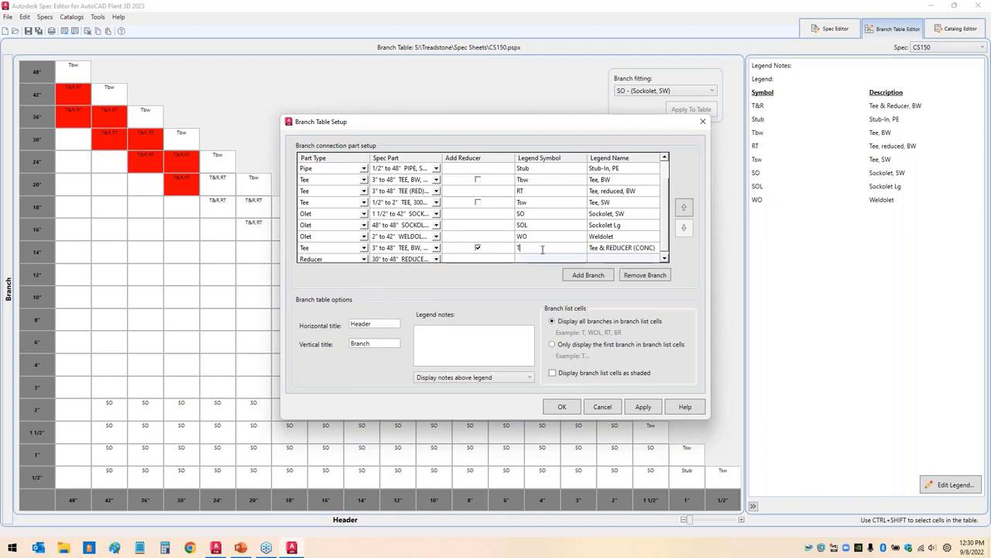
type("&R Lg")
left_click(637, 250)
left_click(612, 247)
left_click_drag(609, 248, 731, 246)
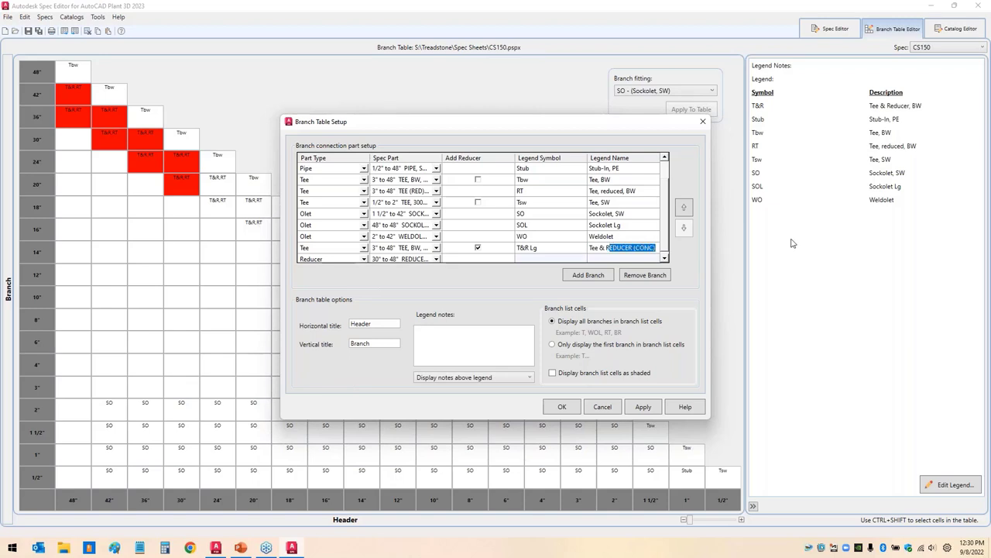
type("ee & Reducer")
left_click(562, 408)
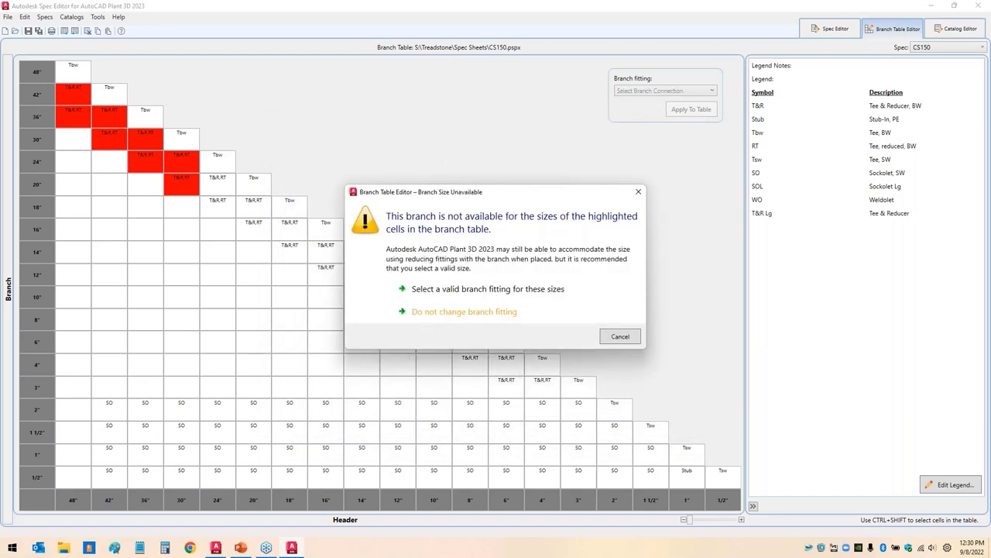
Step: Resolve the unavailable large cells with T&R Lg, then select the 48" column's 4" to 1/2" branch cells
left_click(473, 288)
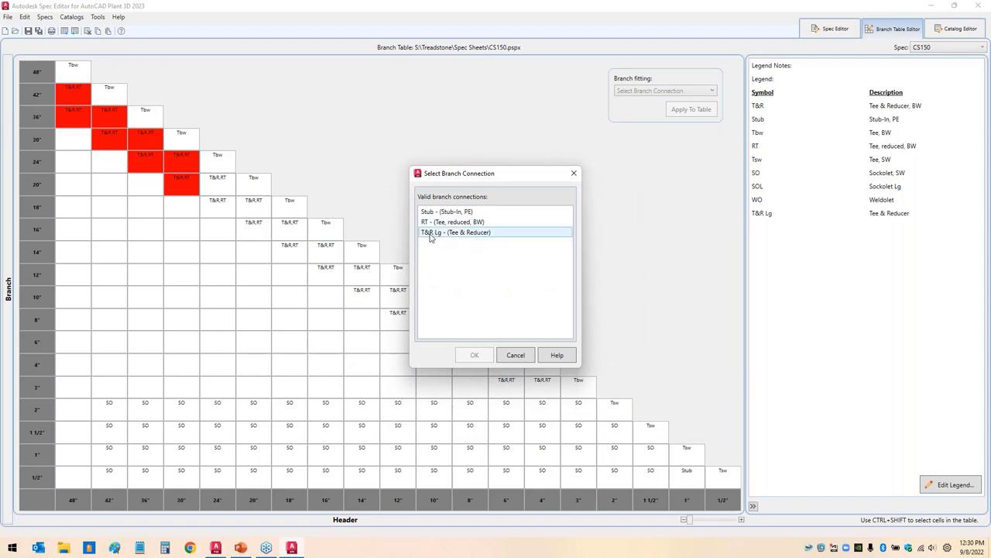
left_click(431, 237)
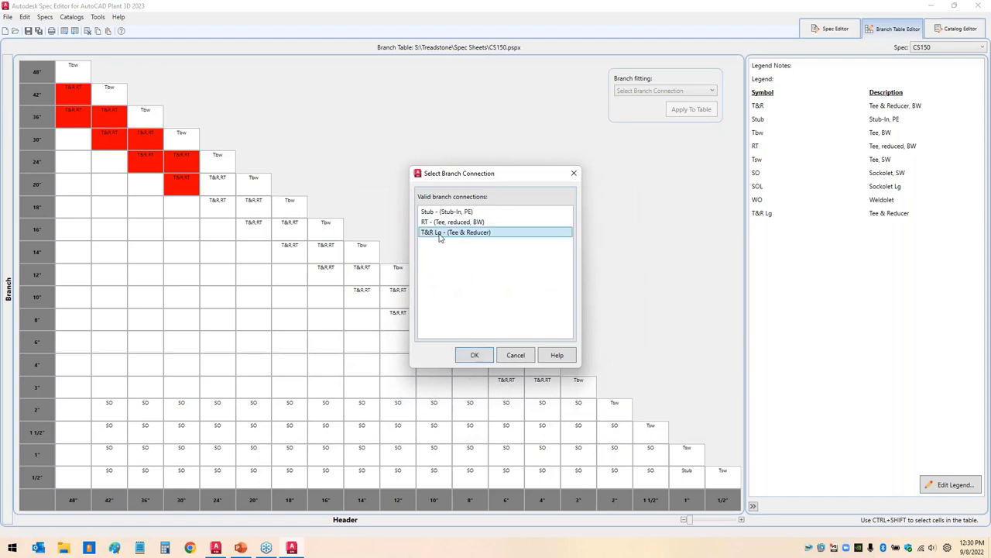
left_click(476, 354)
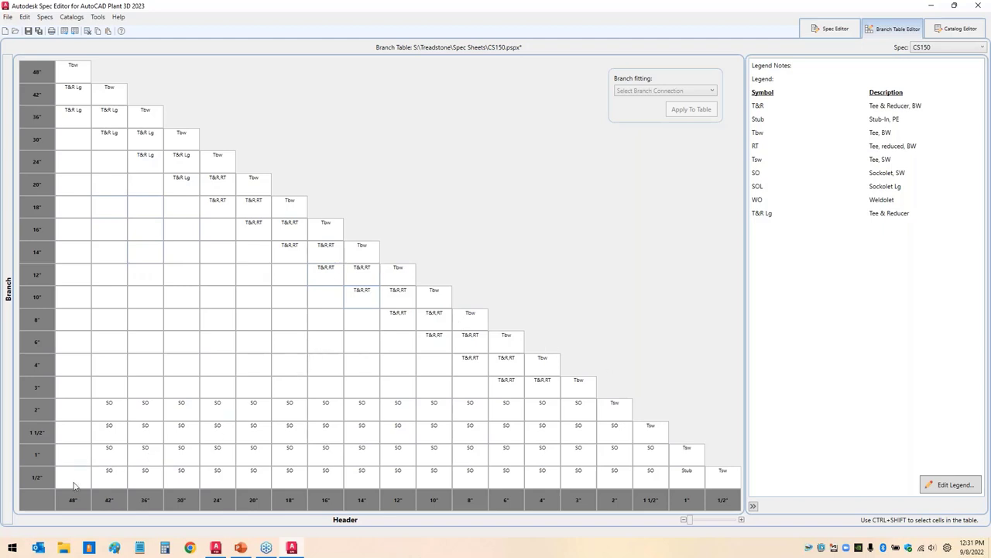
left_click_drag(75, 484, 90, 384)
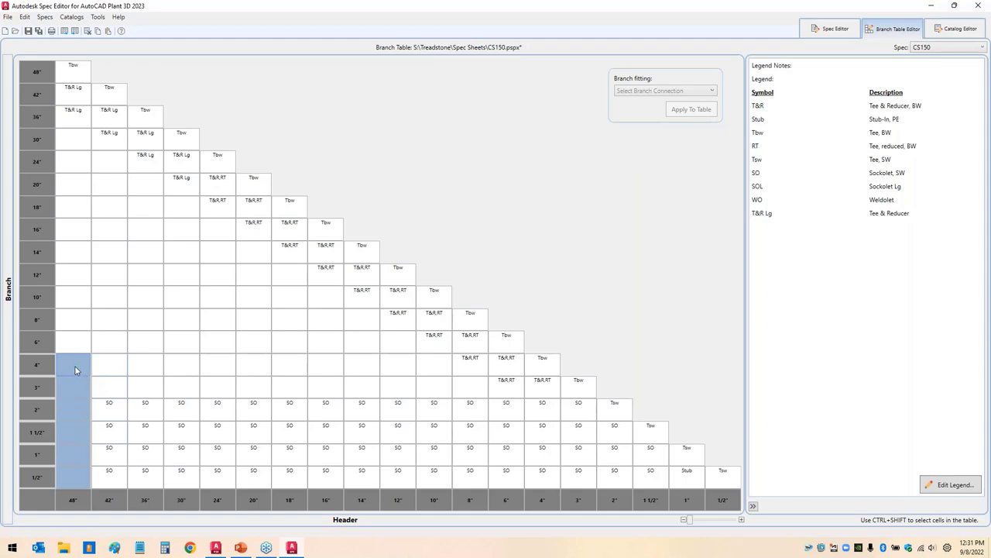
right_click(75, 370)
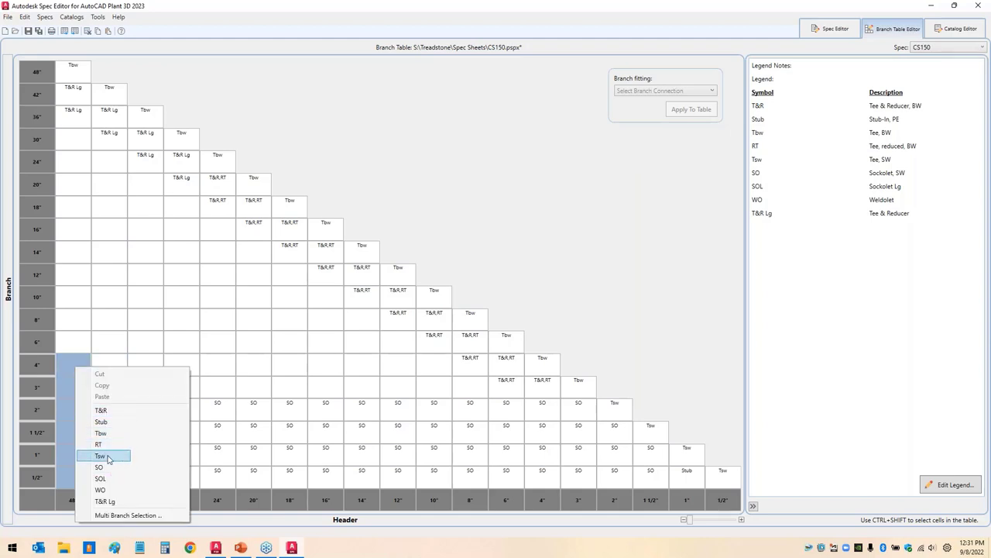
Step: Set the 48" column's small branch cells to SOL, then select the diagonal band from 48"/30" down to 10"/3"
left_click(103, 478)
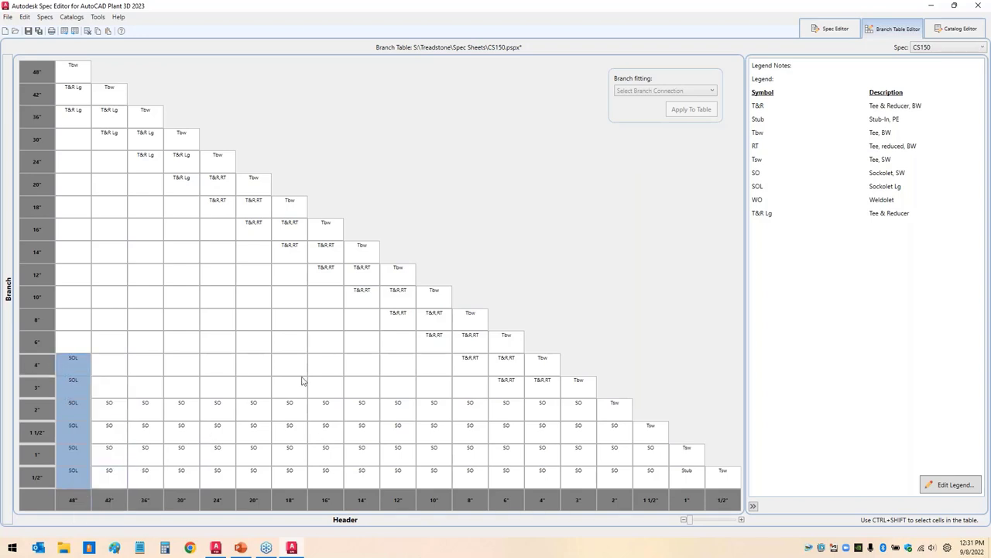
left_click(77, 144)
left_click(73, 164, "ctrl")
left_click(116, 166, "ctrl")
left_click(112, 186, "ctrl")
left_click(149, 186, "ctrl")
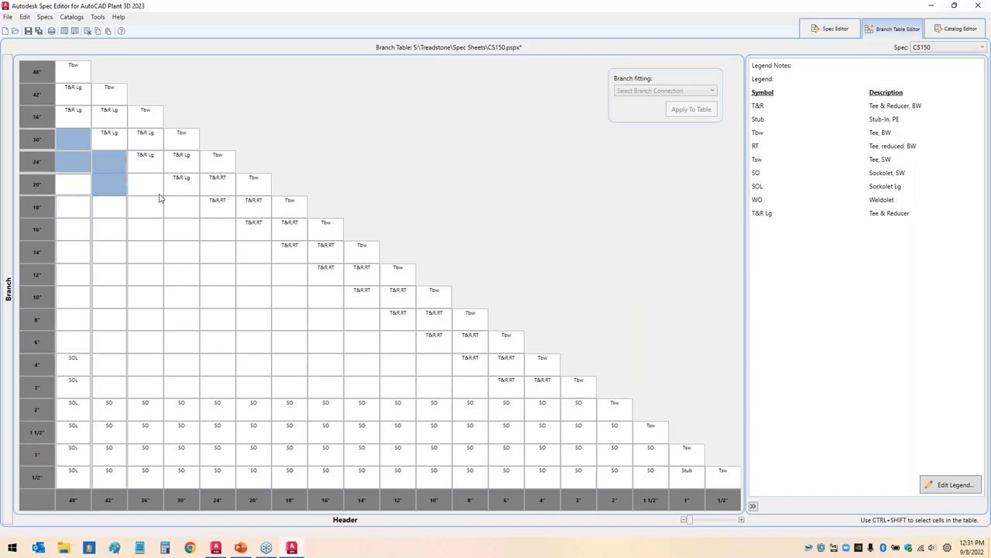
left_click(152, 208, "ctrl")
left_click(181, 211, "ctrl")
left_click(190, 233, "ctrl")
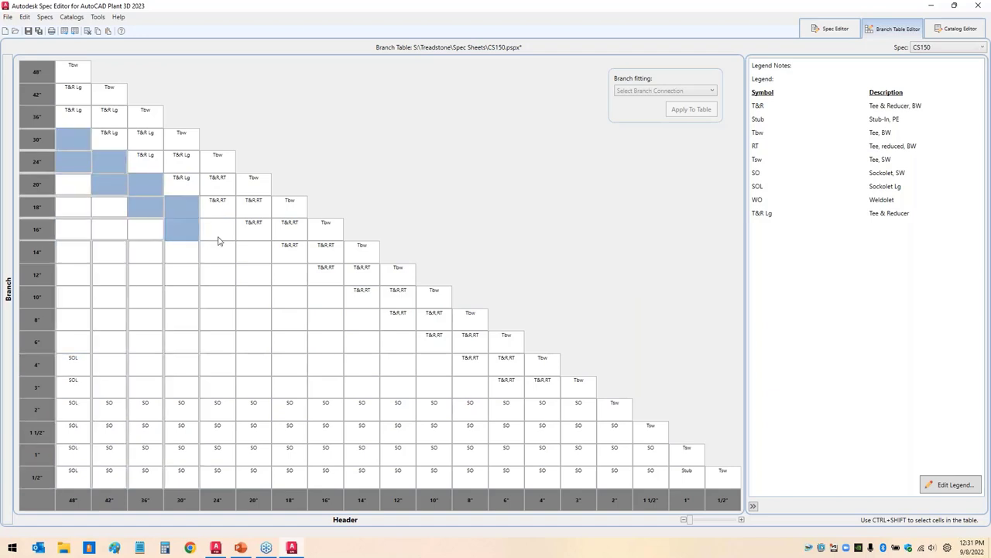
left_click(223, 234, "ctrl")
left_click(216, 253, "ctrl")
left_click(256, 258, "ctrl")
left_click(265, 275, "ctrl")
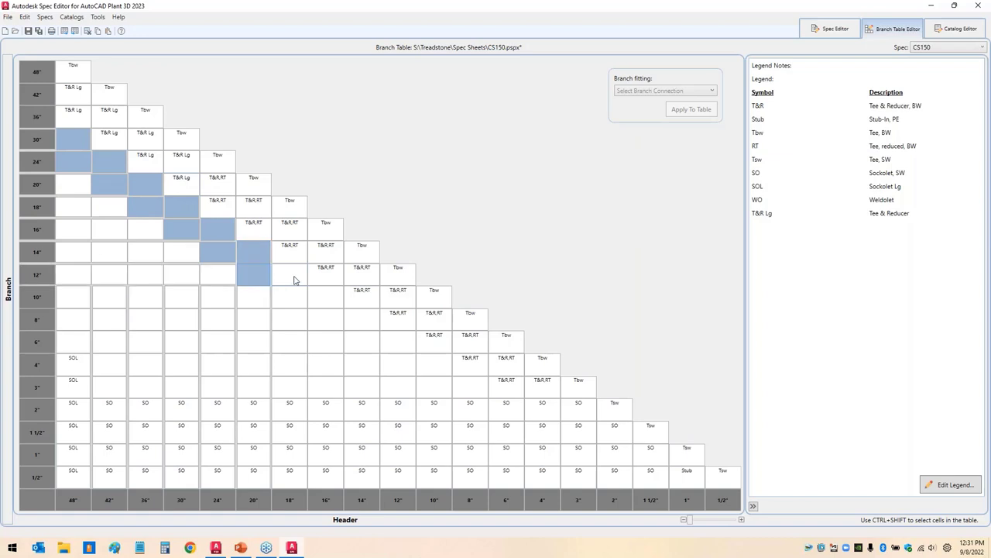
left_click(295, 281, "ctrl")
left_click(292, 301, "ctrl")
left_click(318, 306, "ctrl")
left_click(323, 322, "ctrl")
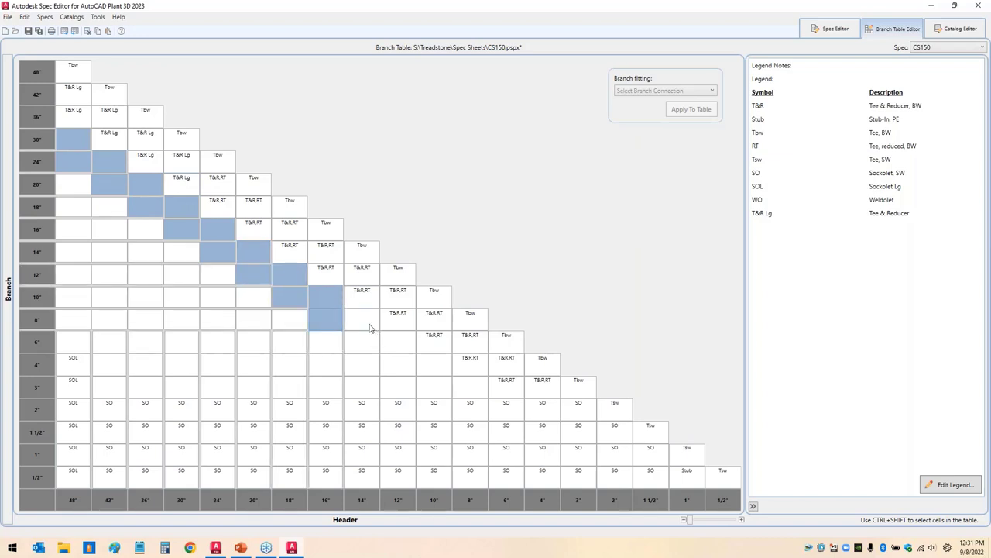
left_click(370, 325, "ctrl")
left_click(365, 343, "ctrl")
left_click(395, 346, "ctrl")
left_click(399, 369, "ctrl")
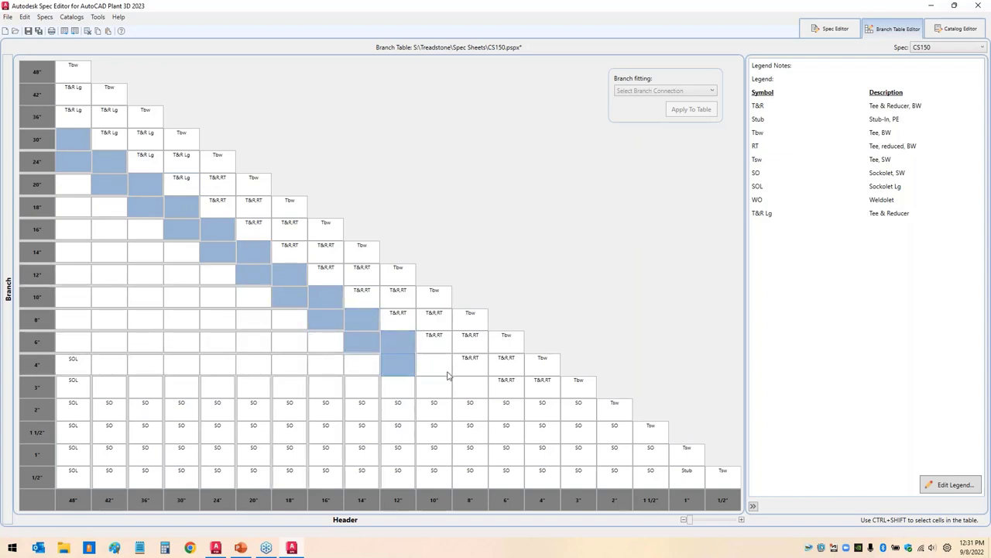
left_click(440, 370, "ctrl")
left_click(436, 387, "ctrl")
left_click(471, 391, "ctrl")
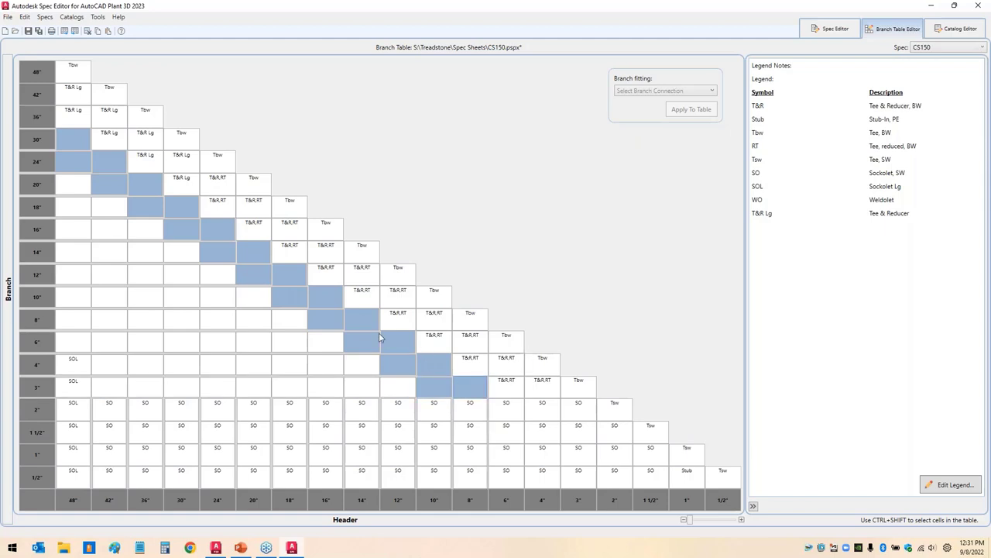
Step: Set the selected diagonal cells to RT, leaving unavailable sizes unchanged
right_click(186, 206)
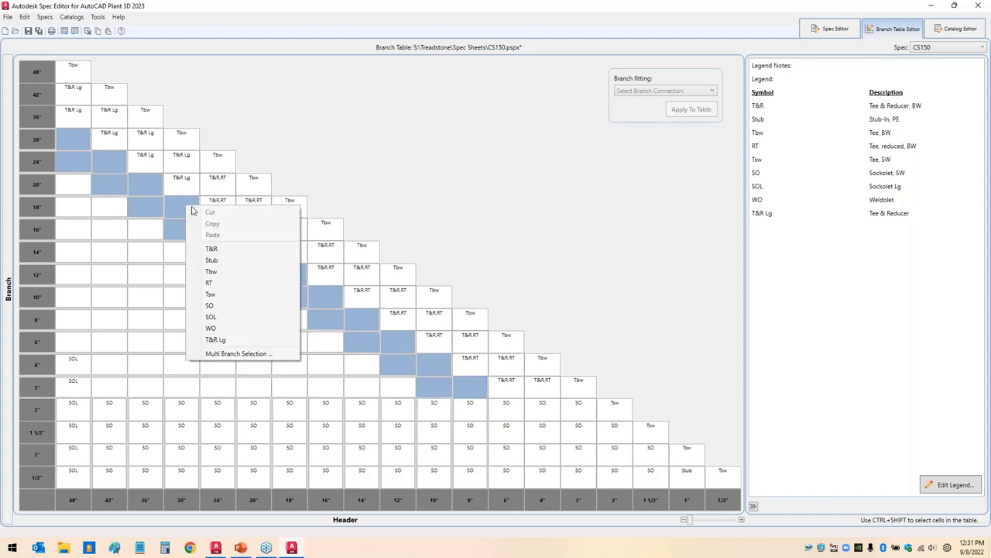
left_click(220, 284)
left_click(473, 311)
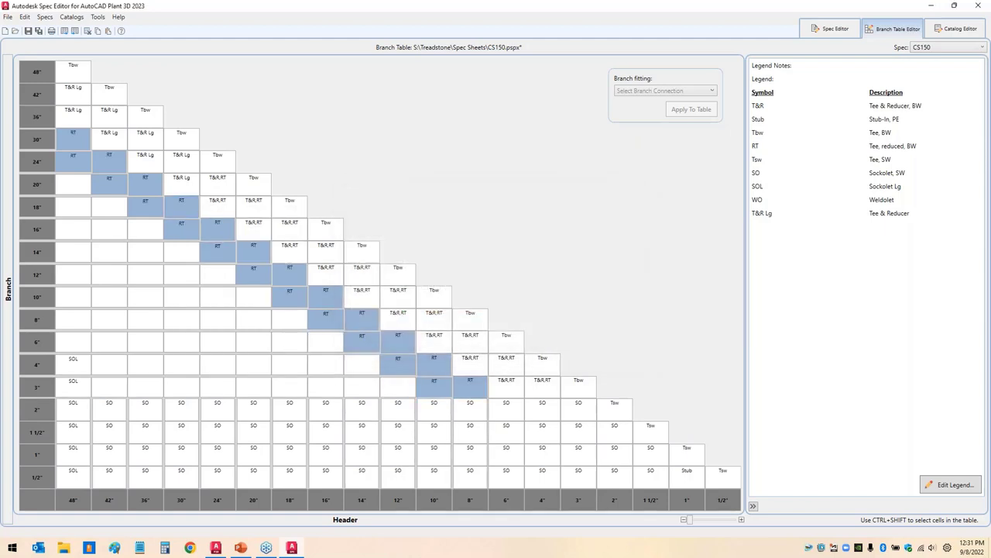
left_click(240, 328)
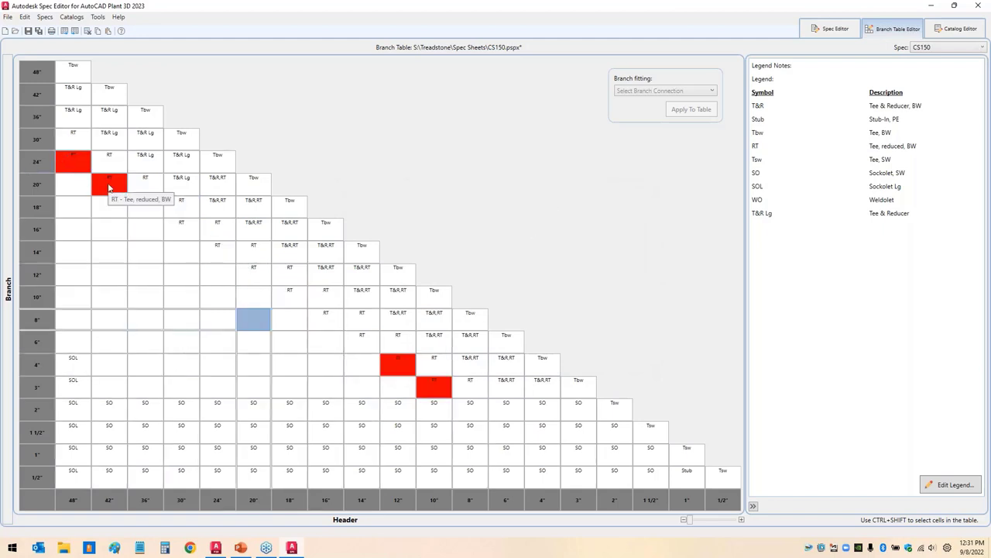
Step: Set the red 4"×12" and 3"×10" branch cells to WO, then show the spec sheet parts view
left_click(406, 364)
left_click(437, 392, "ctrl")
right_click(437, 389)
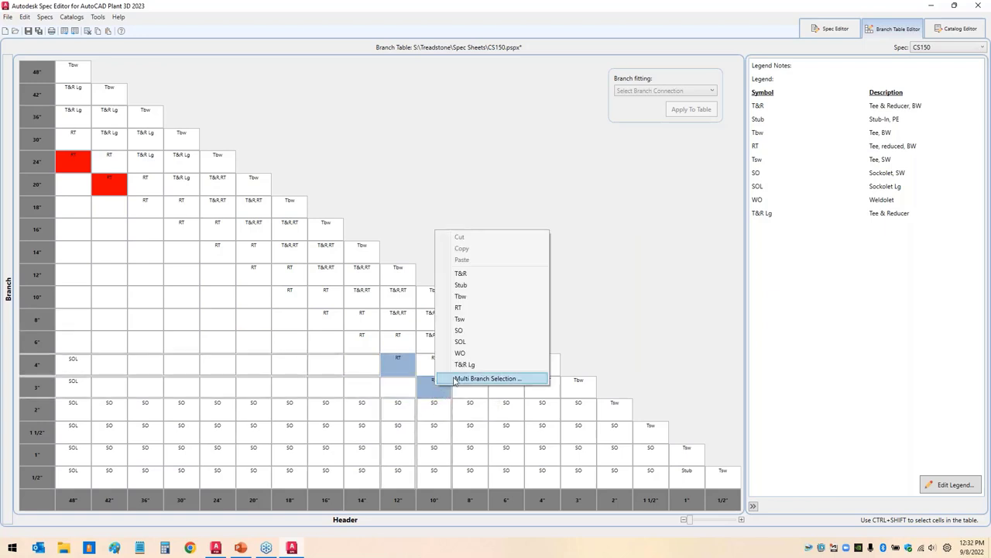
left_click(462, 353)
left_click(397, 391)
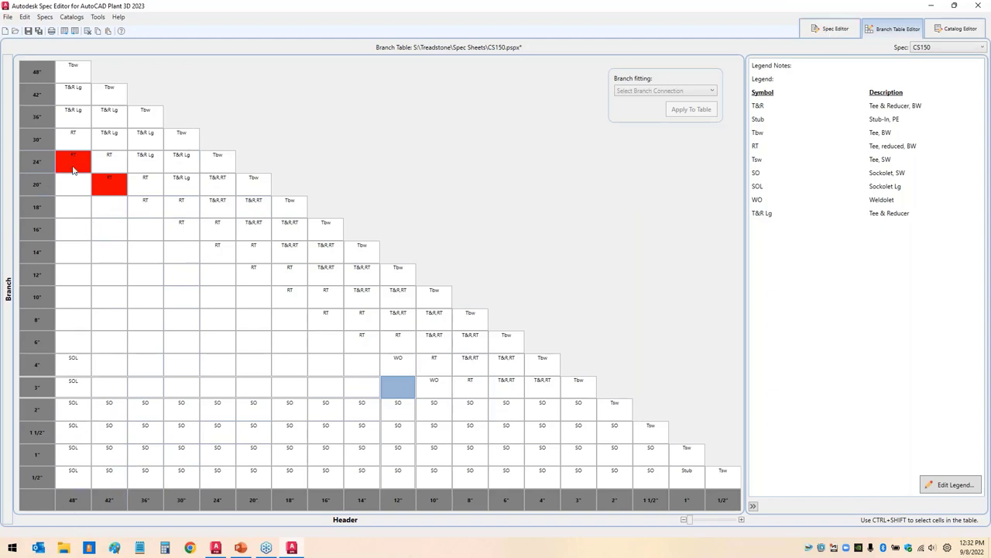
left_click(834, 29)
Step: Restore the 48"×24" and 42"×20" BW reducing tees to the CS150 spec and save the spec sheet
left_click(283, 180)
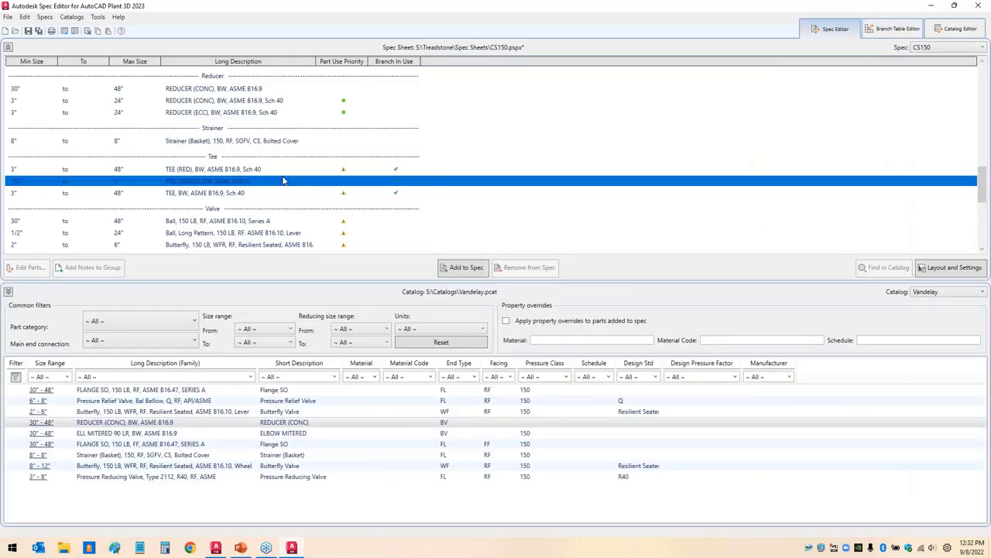
double_click(256, 168)
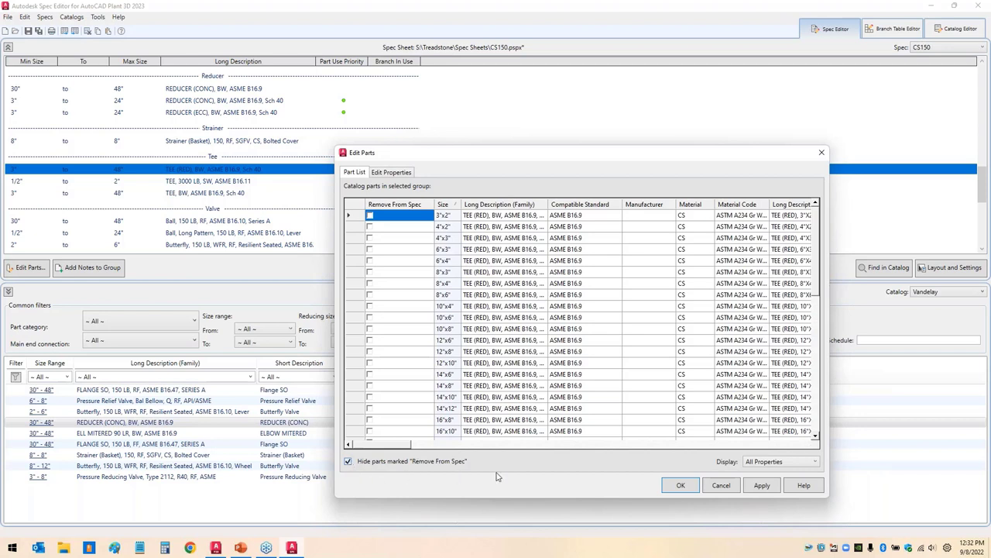
key("space")
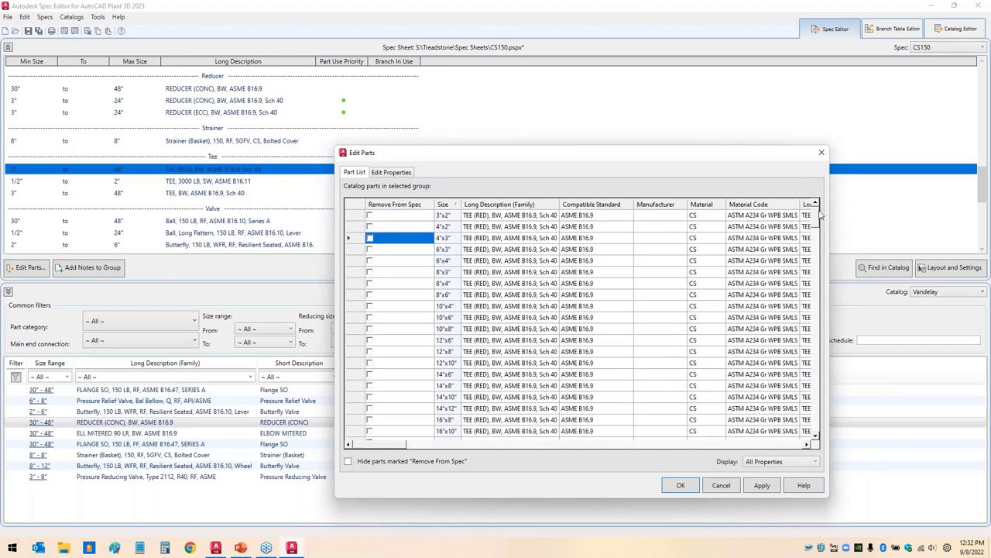
left_click_drag(820, 223, 820, 424)
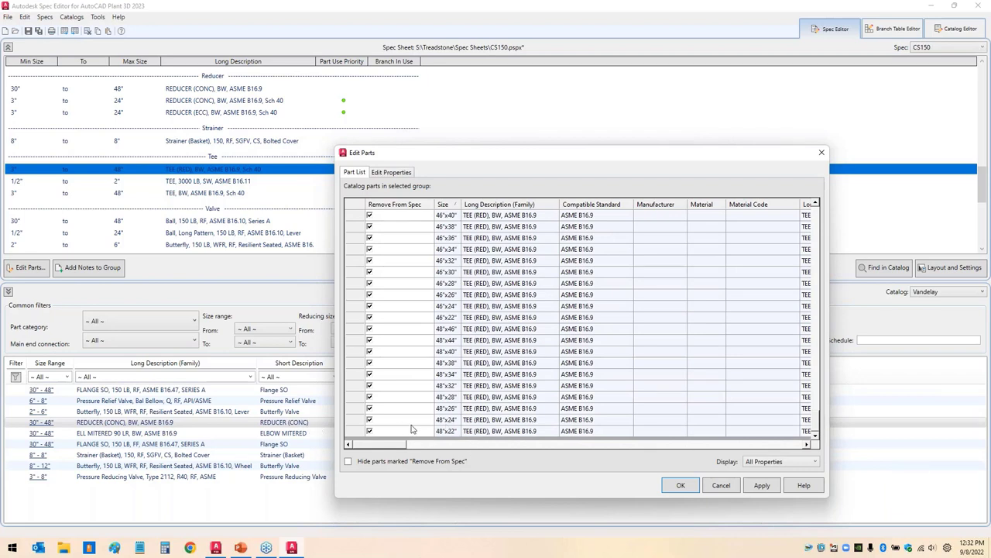
left_click(369, 419)
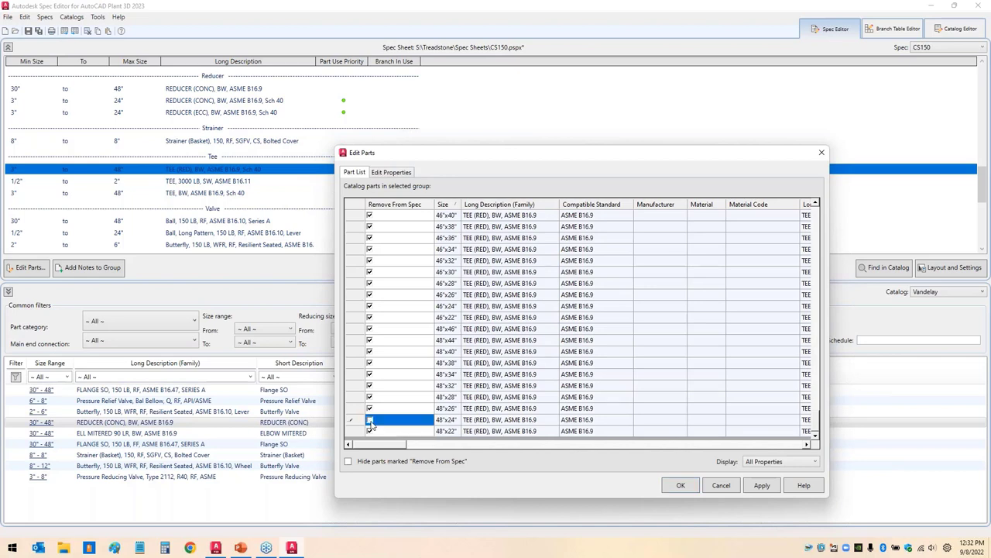
scroll(389, 277, "up", 8)
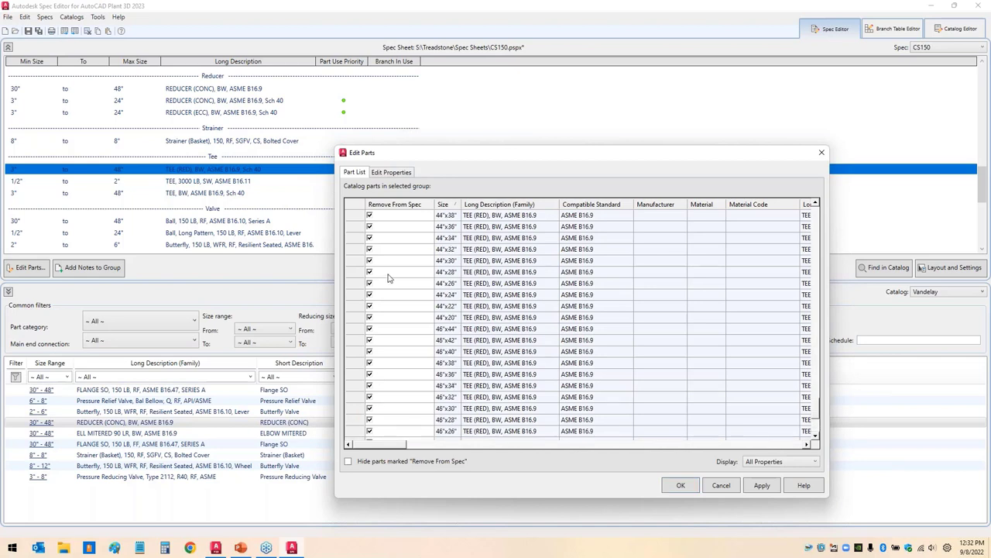
scroll(389, 277, "up", 3)
scroll(389, 277, "up", 1)
scroll(441, 400, "down", 1)
left_click(369, 397)
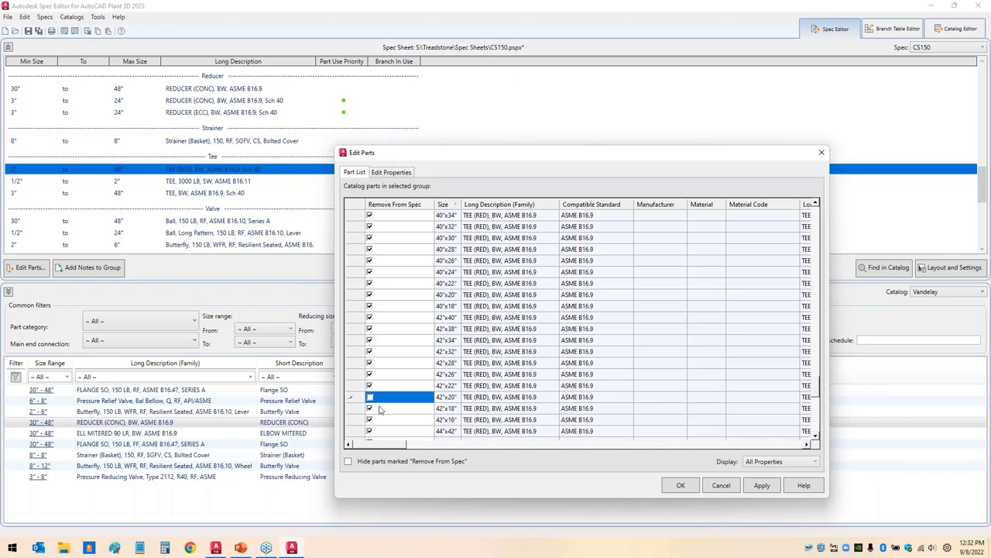
left_click(681, 486)
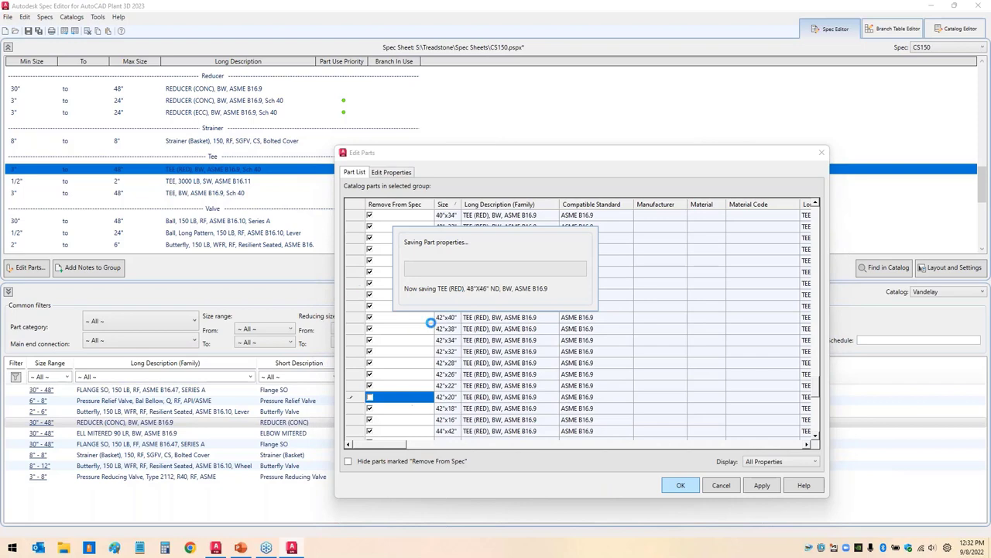
left_click(28, 31)
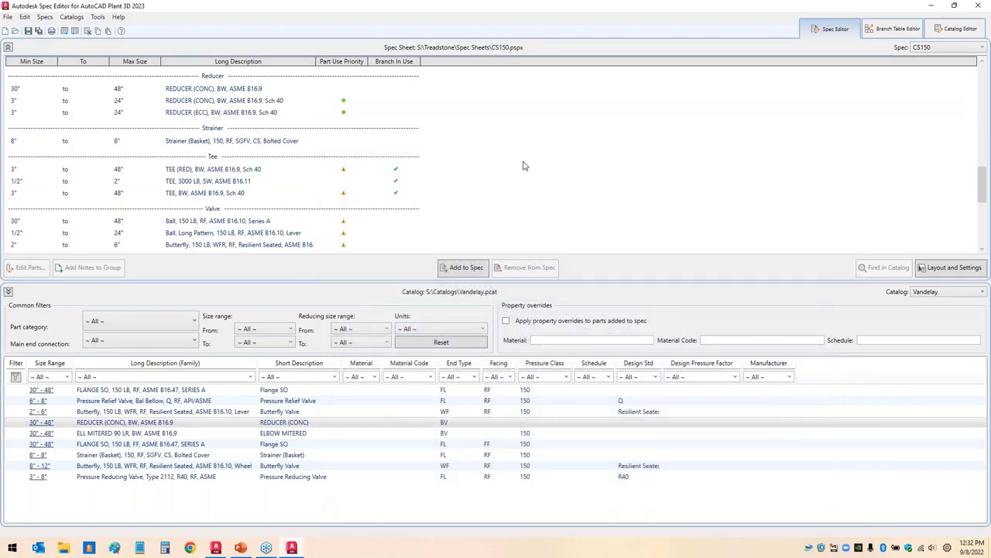
Step: Back in the branch table, select the block from the 20" row's 48" cell to the 3" row's 12" cell
left_click(897, 31)
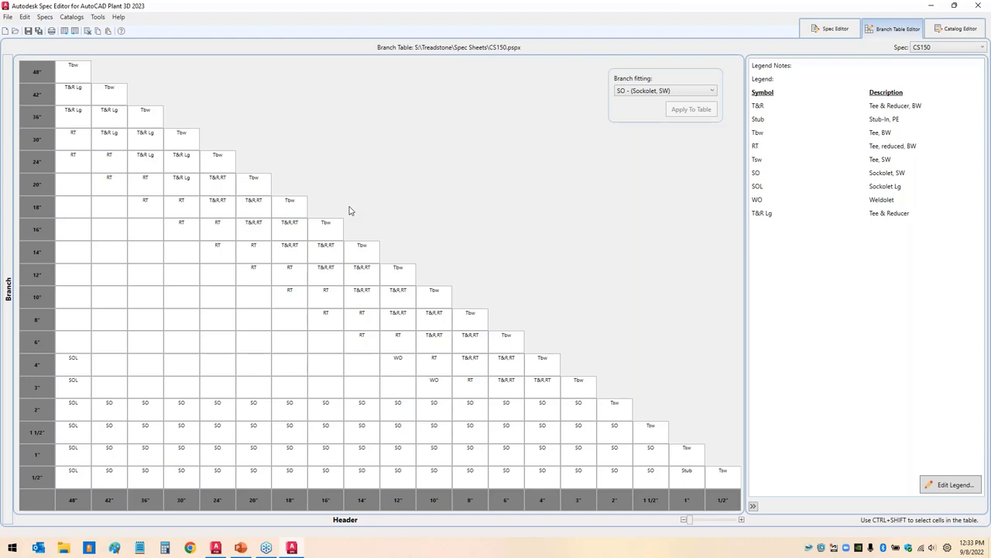
left_click(401, 394)
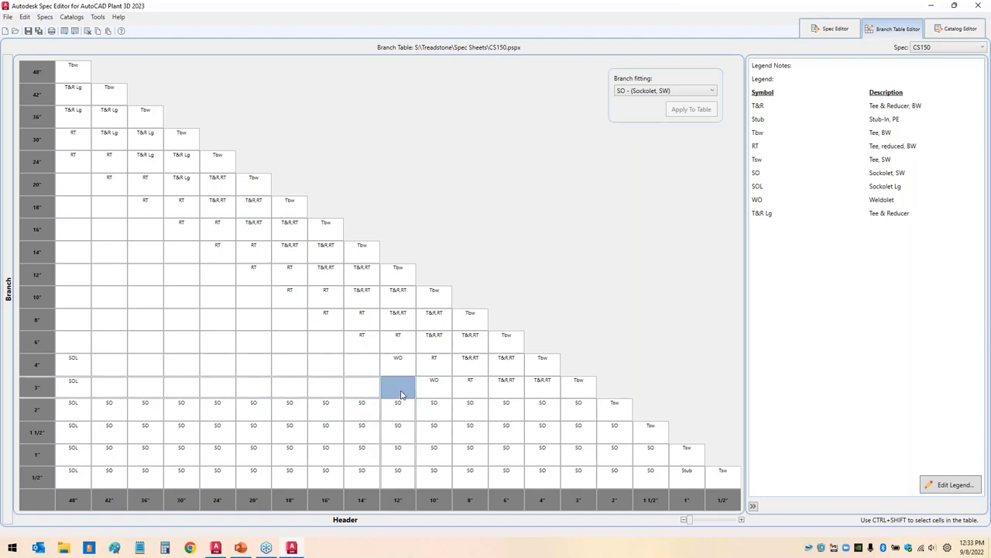
left_click(72, 189)
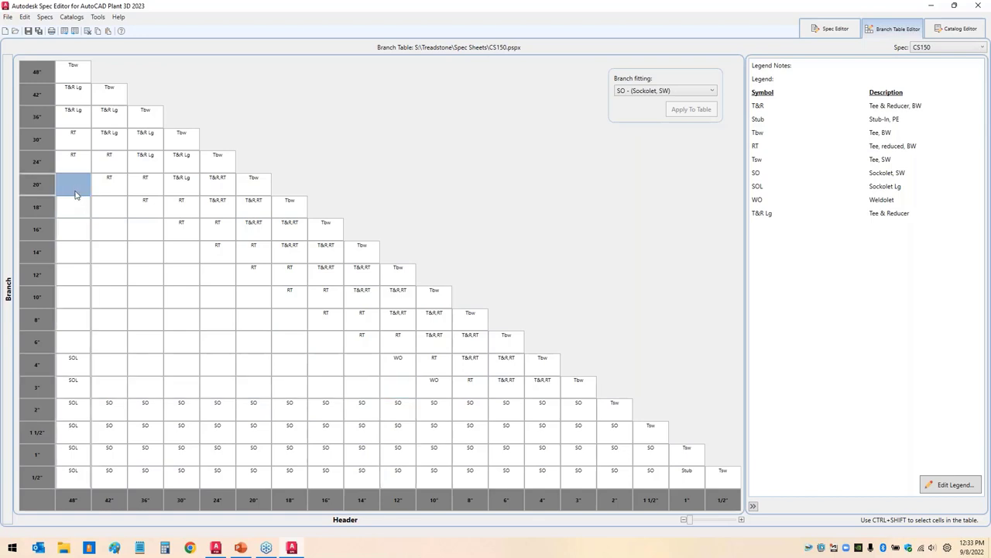
left_click(395, 391, "shift")
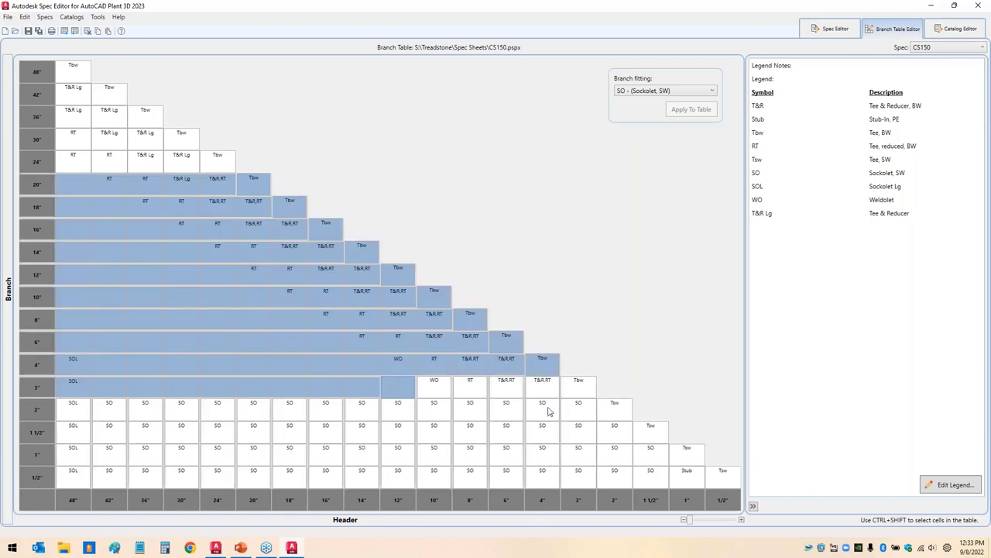
Step: Deselect the already-filled and diagonal cells from the 20" row down to the 4"×4" cell
left_click(79, 363, "ctrl")
left_click(76, 387, "ctrl")
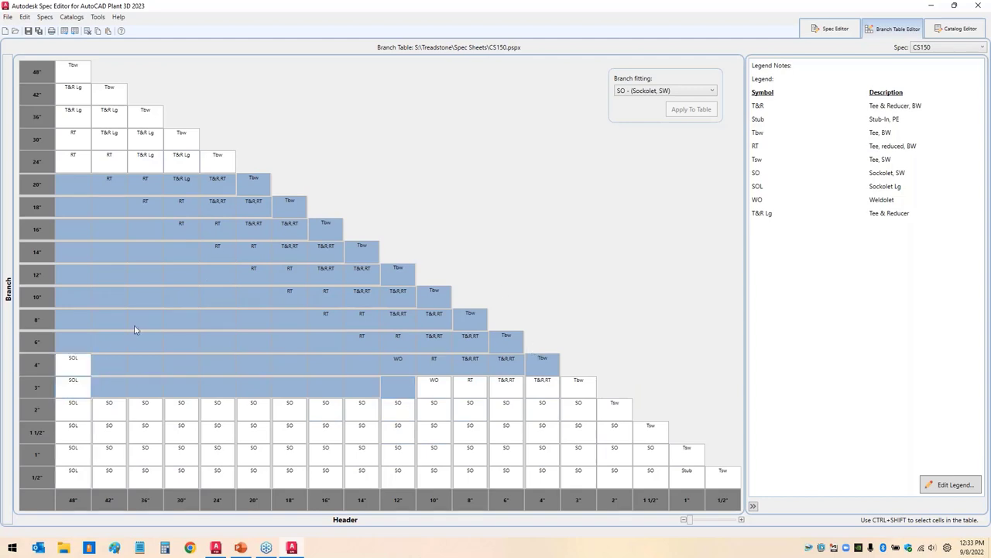
left_click(108, 182, "ctrl")
left_click(145, 184, "ctrl")
left_click(181, 184, "ctrl")
left_click(218, 184, "ctrl")
left_click(255, 186, "ctrl")
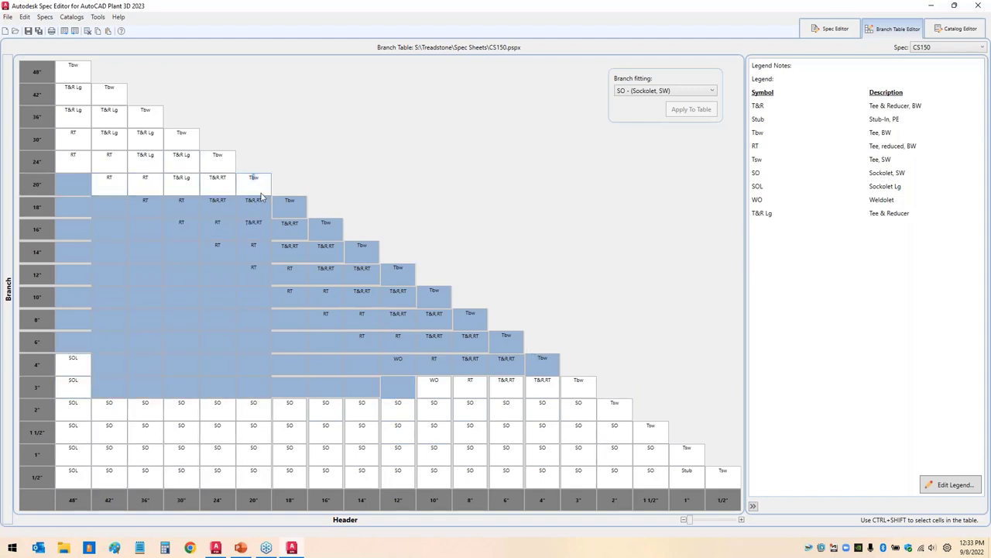
left_click(150, 206, "ctrl")
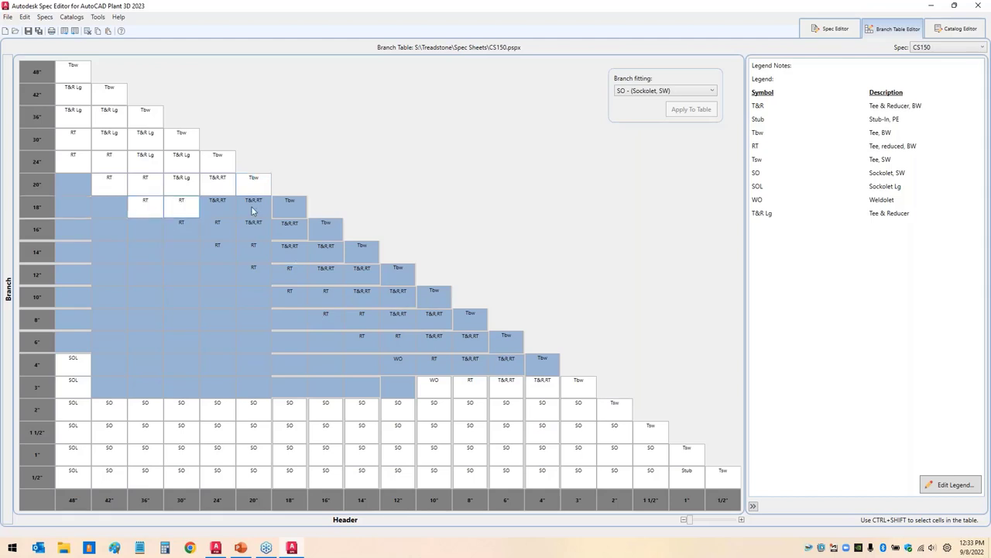
left_click(254, 207, "ctrl")
left_click(287, 203, "ctrl")
left_click(177, 226, "ctrl")
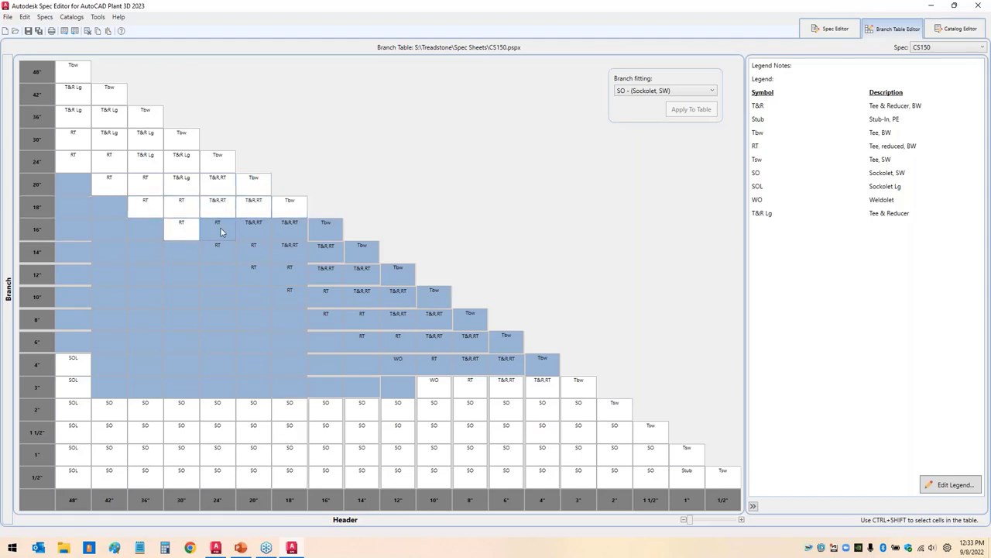
left_click(220, 227, "ctrl")
left_click(254, 230, "ctrl")
left_click(289, 229, "ctrl")
left_click(325, 229, "ctrl")
left_click(218, 251, "ctrl")
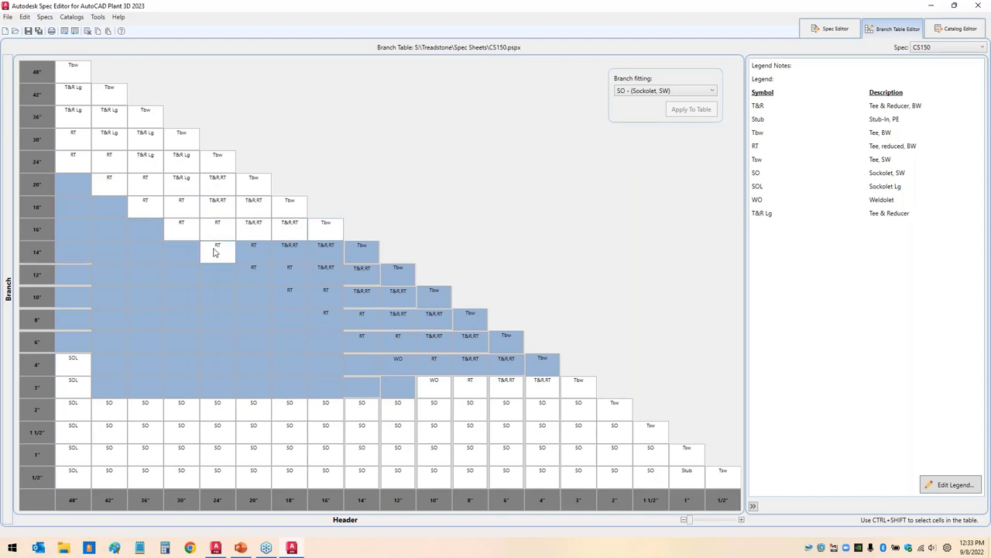
left_click(253, 252, "ctrl")
left_click(290, 251, "ctrl")
left_click(326, 252, "ctrl")
left_click(362, 252, "ctrl")
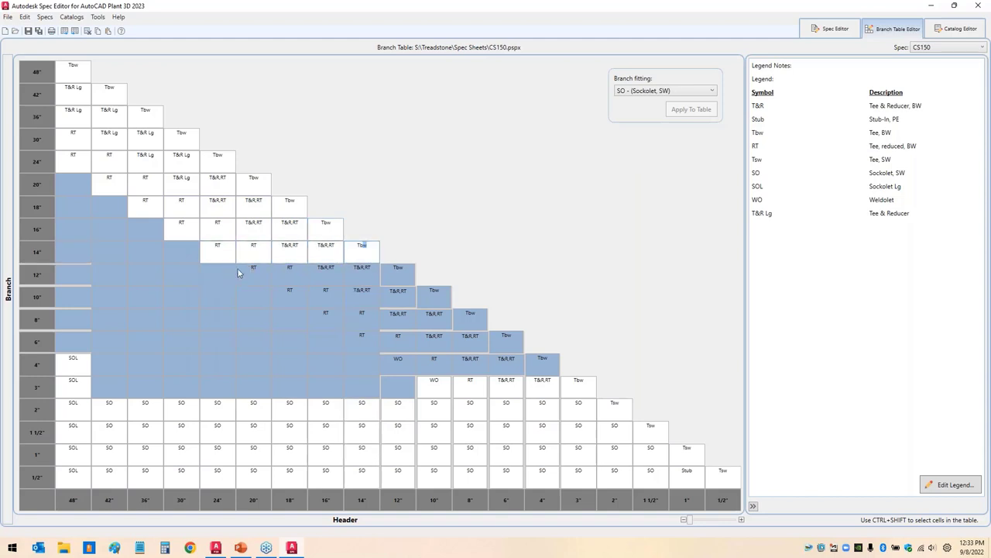
left_click(290, 274, "ctrl")
left_click(326, 274, "ctrl")
left_click(362, 275, "ctrl")
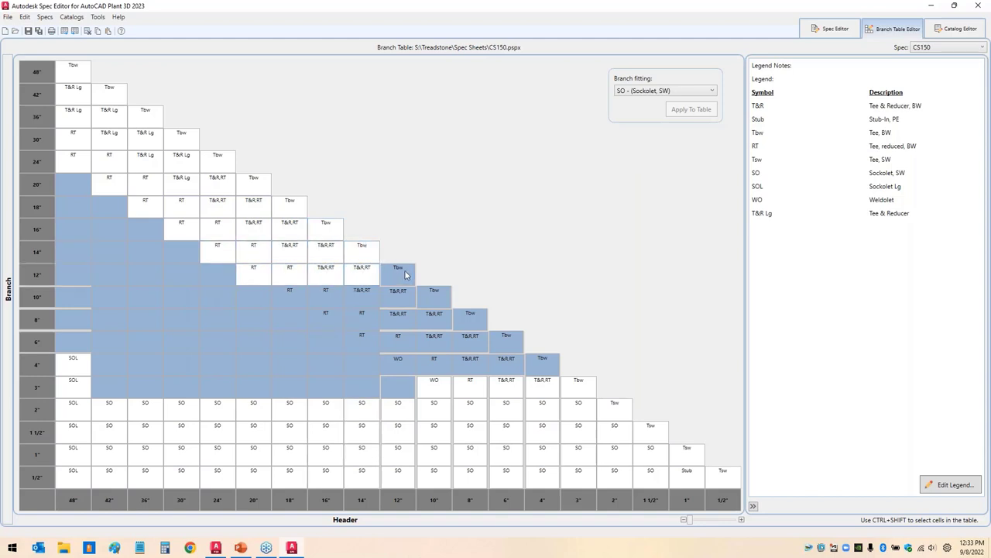
left_click(398, 274, "ctrl")
left_click(291, 297, "ctrl")
left_click(332, 300, "ctrl")
left_click(364, 297, "ctrl")
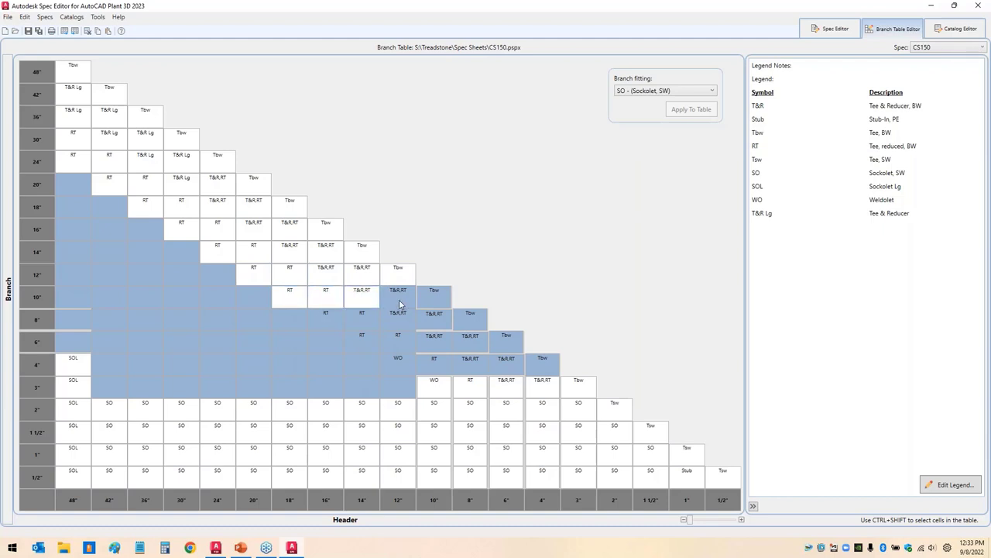
left_click(398, 296, "ctrl")
left_click(440, 296, "ctrl")
left_click(326, 319, "ctrl")
left_click(362, 319, "ctrl")
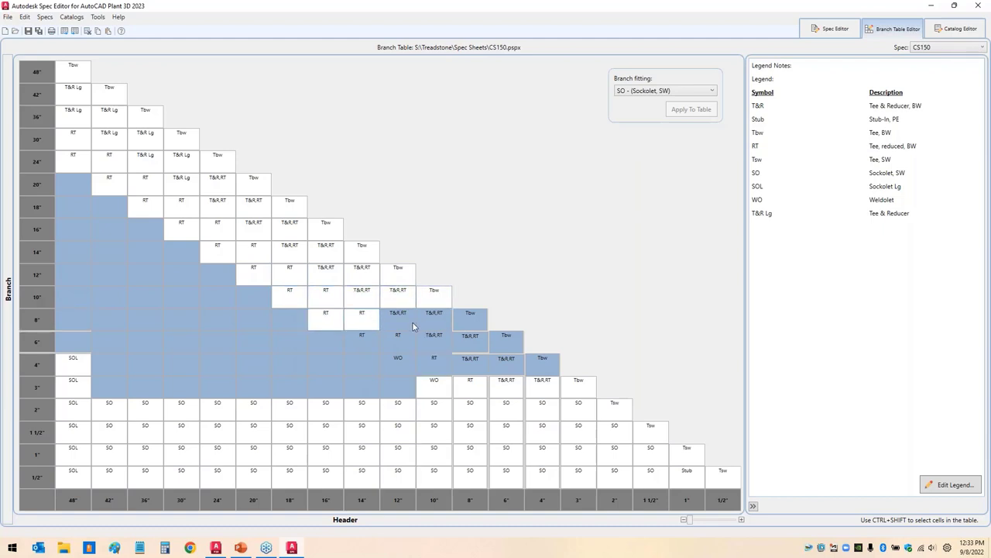
left_click(400, 318, "ctrl")
left_click(434, 317, "ctrl")
left_click(469, 317, "ctrl")
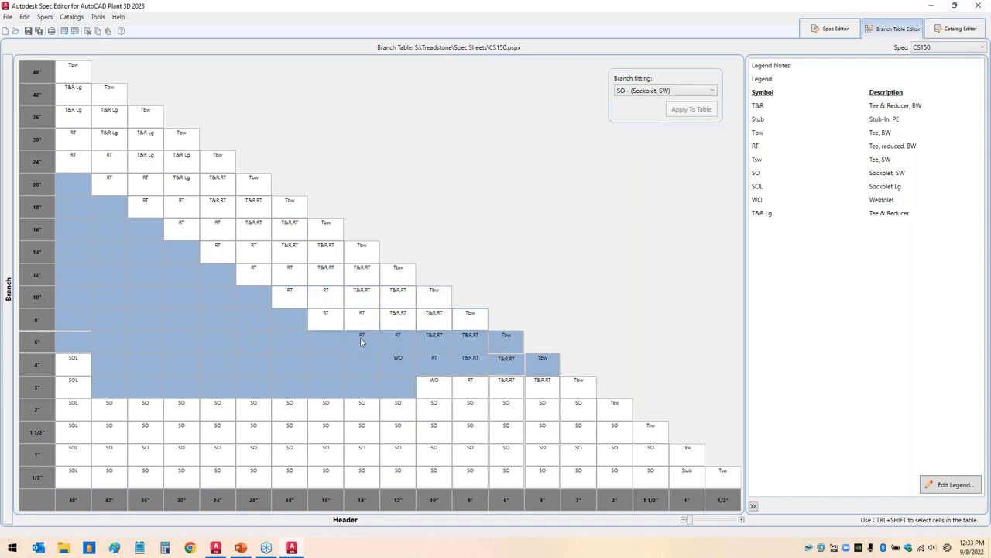
left_click(373, 341, "ctrl")
left_click(402, 343, "ctrl")
left_click(435, 344, "ctrl")
left_click(470, 341, "ctrl")
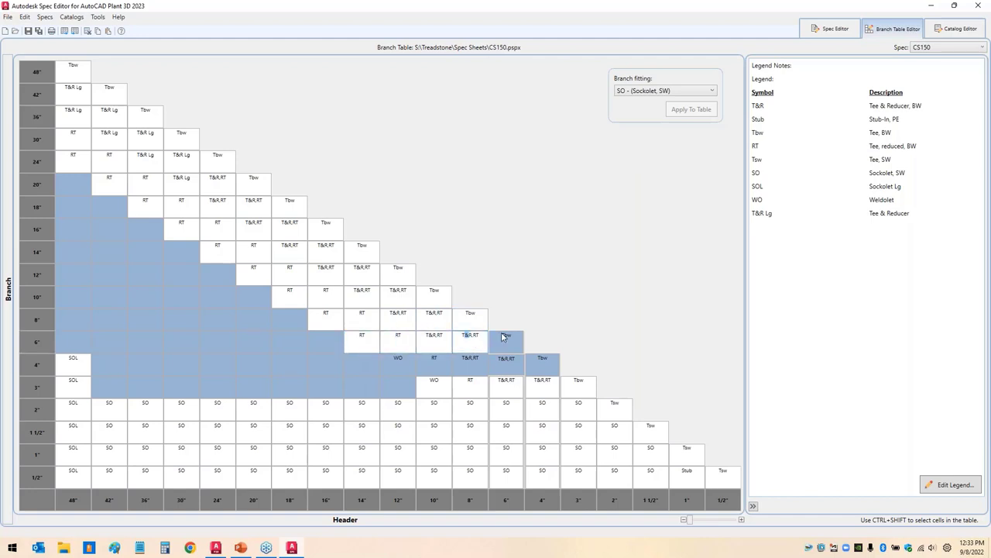
left_click(504, 338, "ctrl")
left_click(403, 365, "ctrl")
left_click(436, 368, "ctrl")
left_click(479, 368, "ctrl")
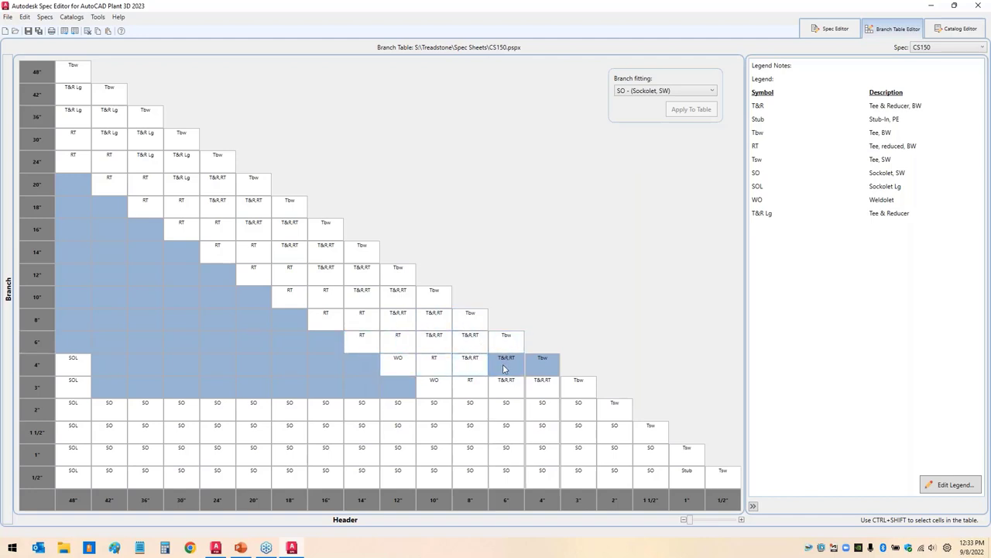
left_click(505, 369, "ctrl")
left_click(541, 368, "ctrl")
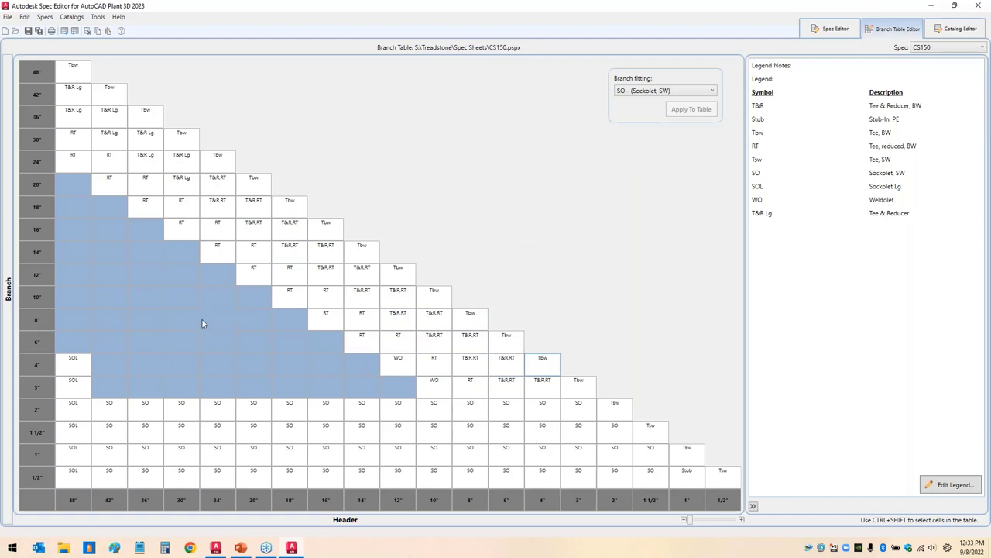
Step: Set the remaining selected cells to WO, using Stub where weldolets aren't available
right_click(160, 280)
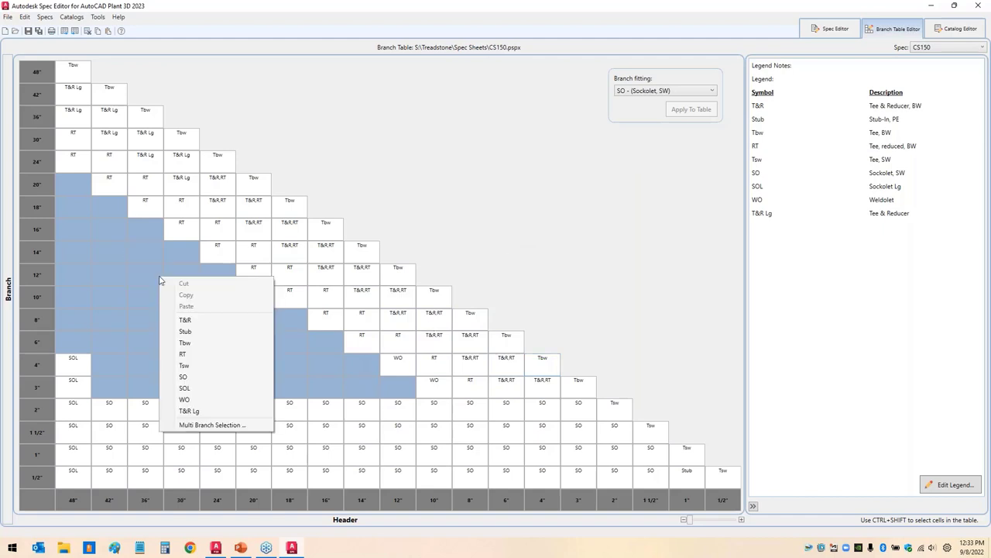
left_click(186, 400)
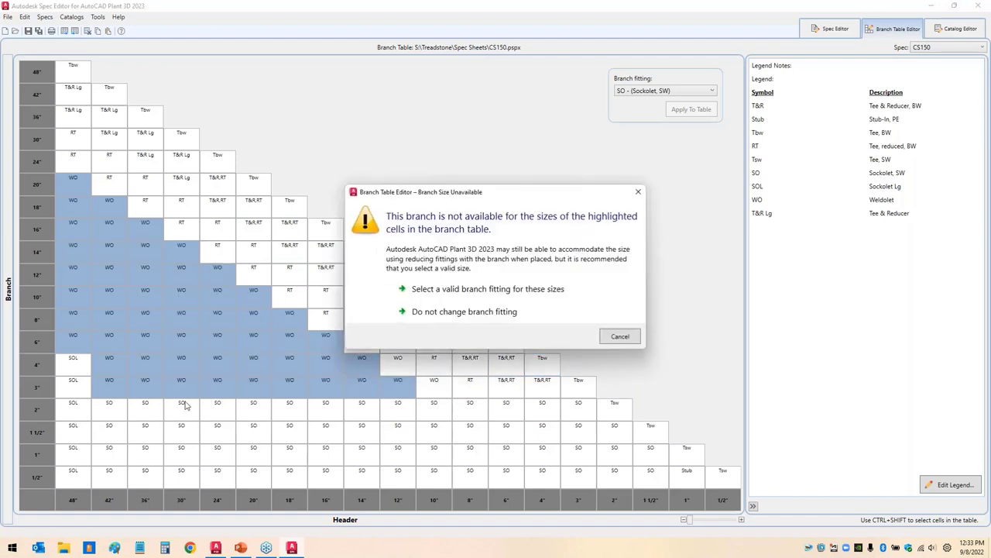
left_click(462, 289)
left_click(436, 214)
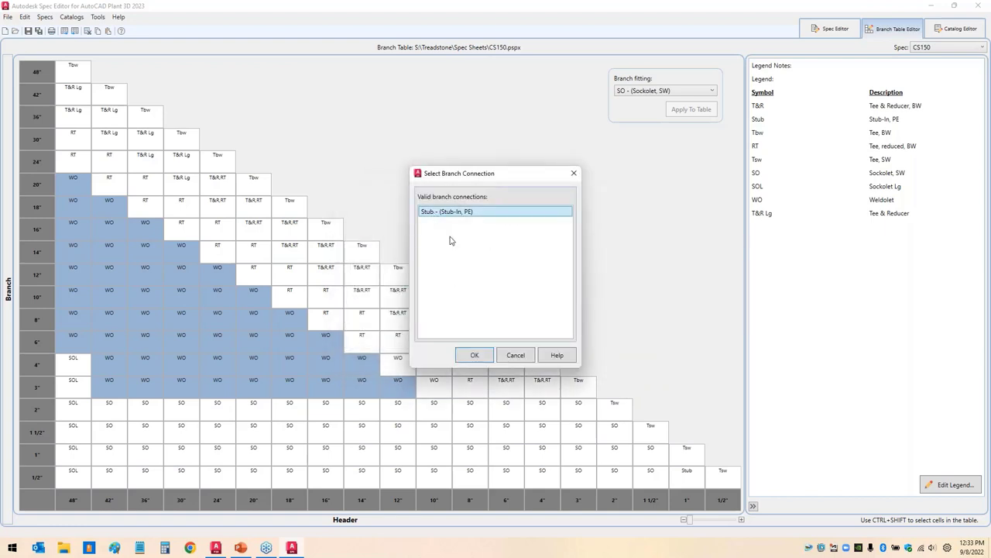
left_click(474, 355)
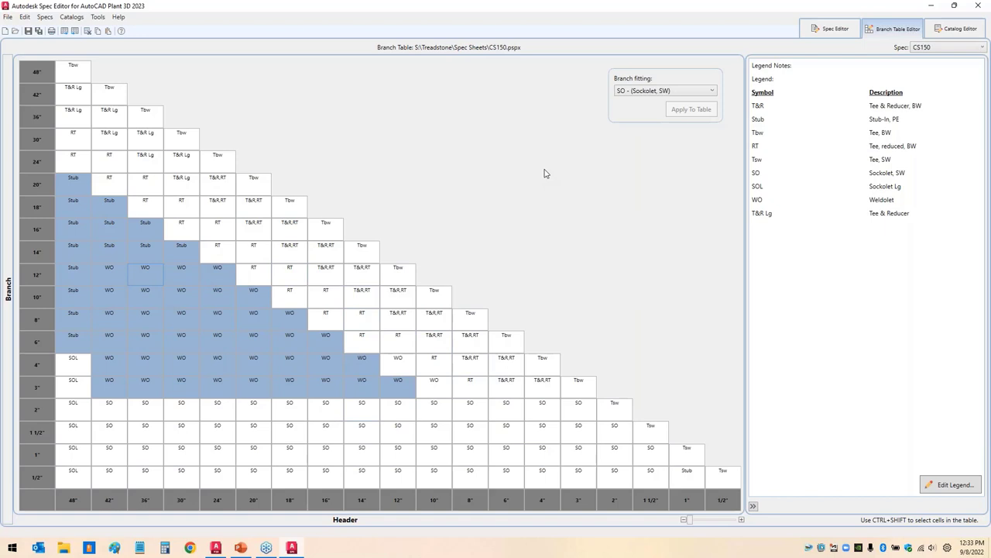
left_click(260, 234)
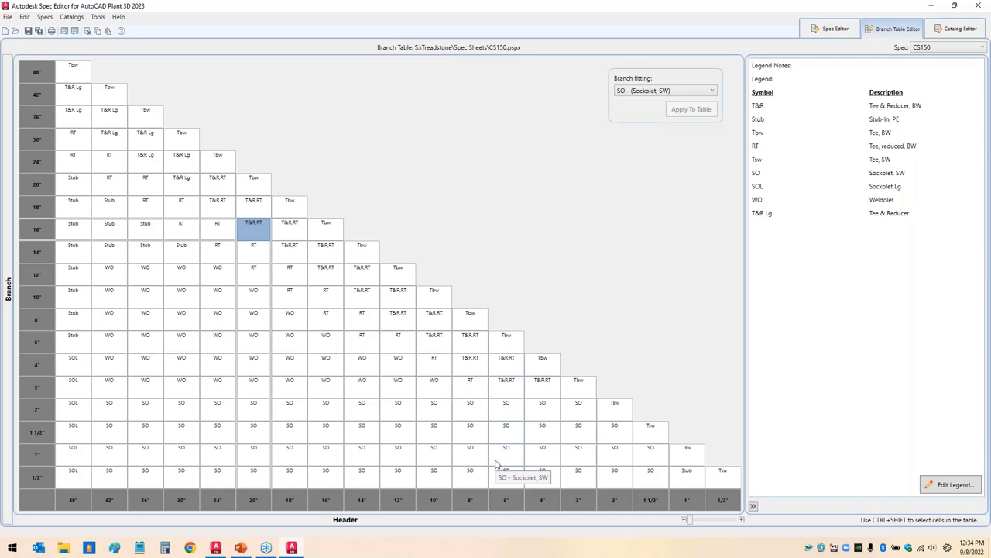
Step: Change the 4" branch on 8" header cell to T&R only
left_click(470, 341)
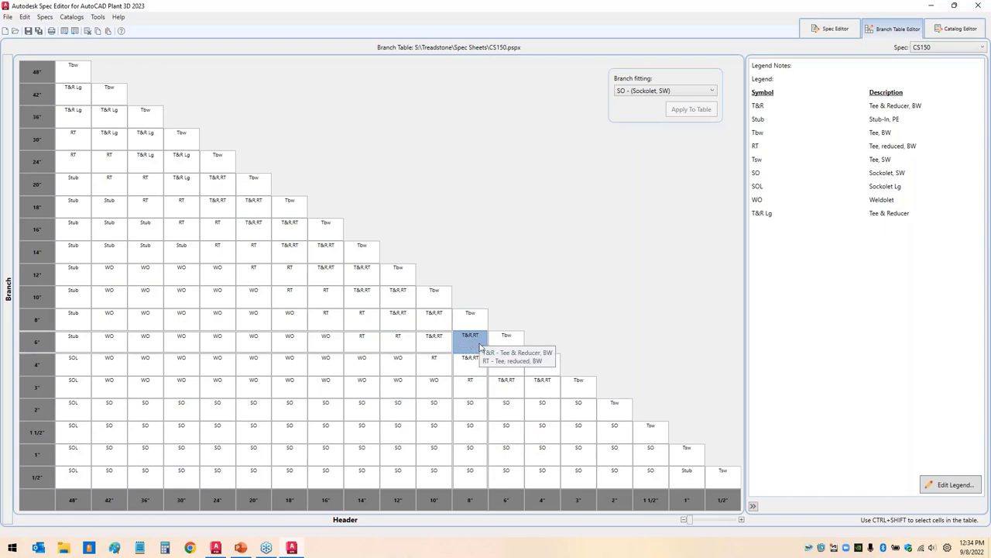
left_click(467, 369)
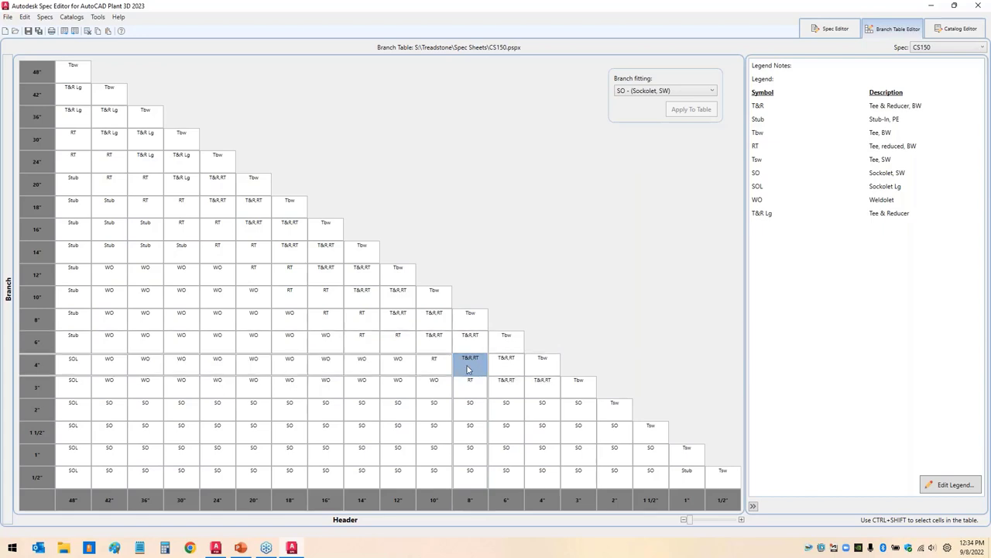
right_click(469, 369)
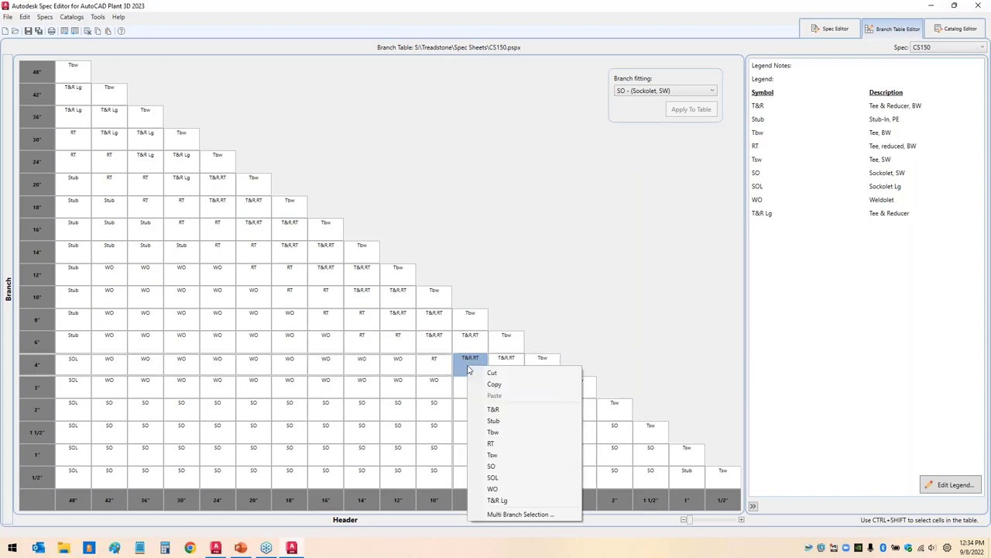
left_click(493, 409)
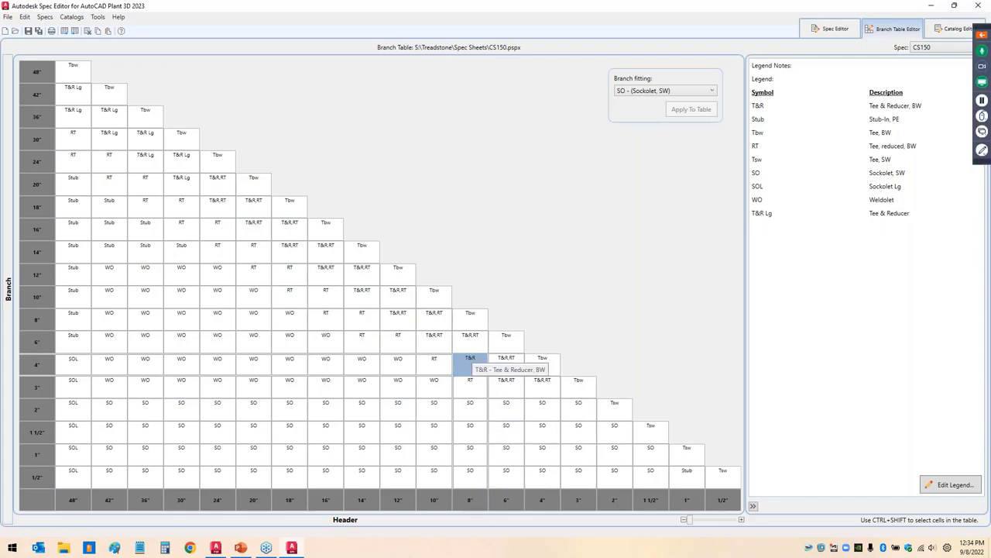
Step: Review the completed branch table, then go back to the Plant 3D drawing
left_click_drag(474, 342, 559, 288)
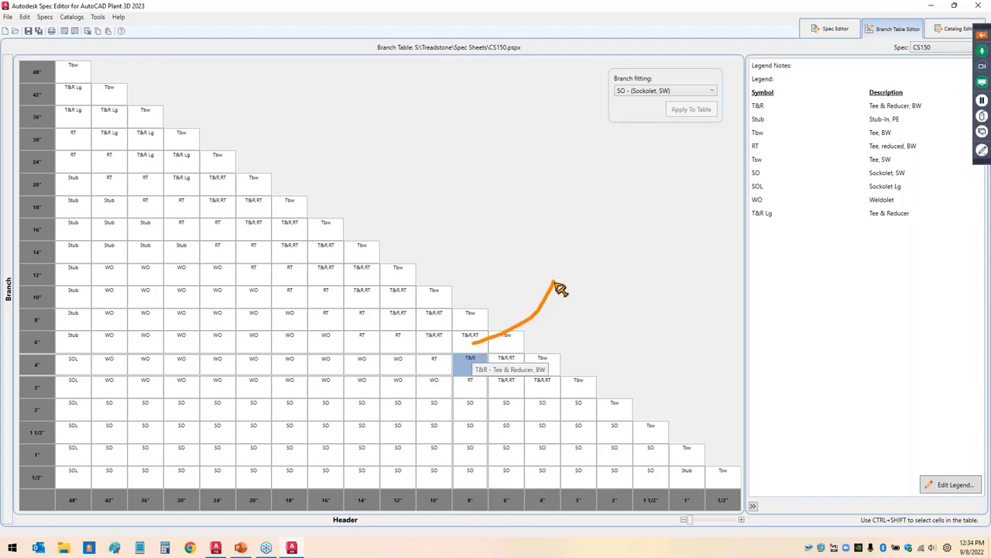
left_click_drag(469, 365, 588, 308)
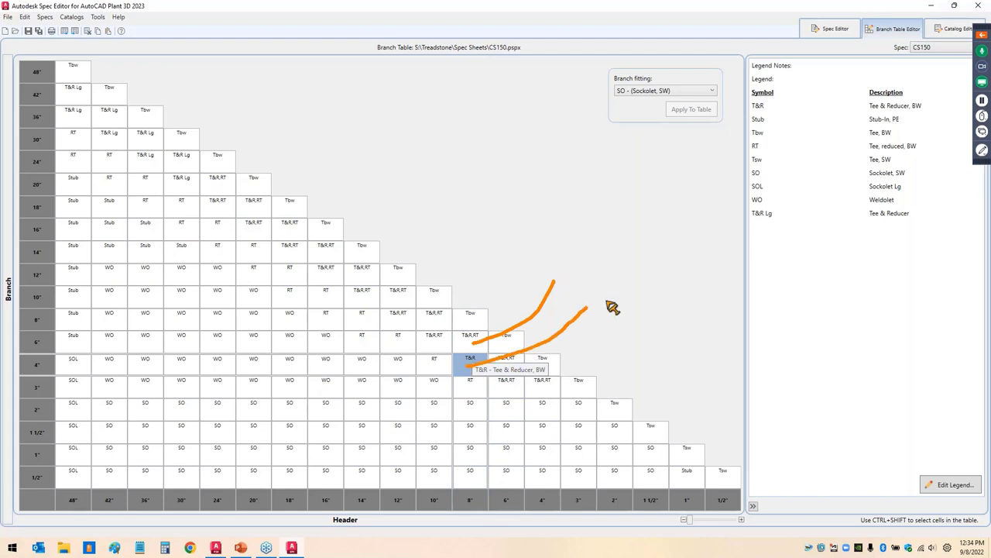
mouse_move(555, 283)
left_mouse_down()
mouse_move(609, 310)
mouse_move(579, 301)
mouse_move(712, 219)
left_mouse_up()
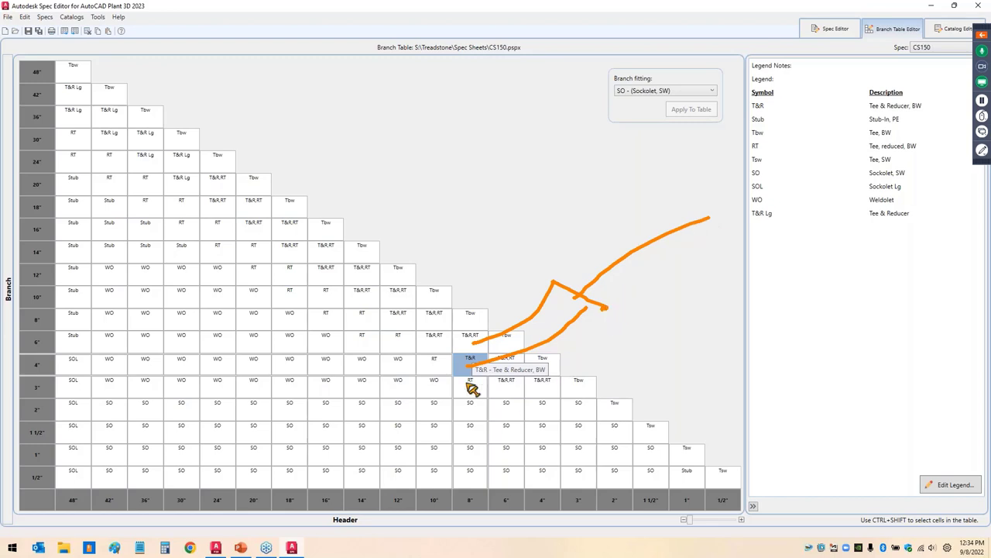
left_click_drag(474, 390, 535, 399)
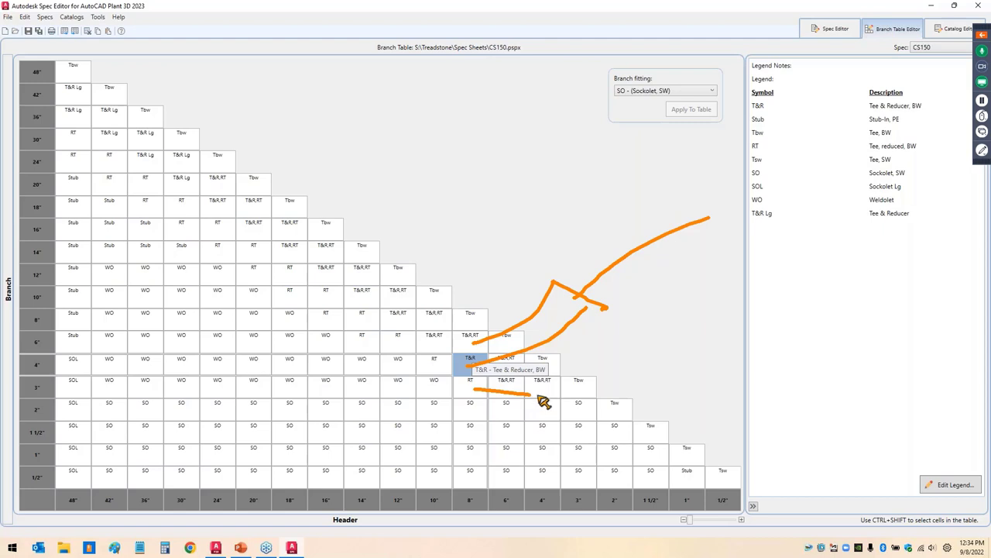
left_click_drag(470, 412, 569, 412)
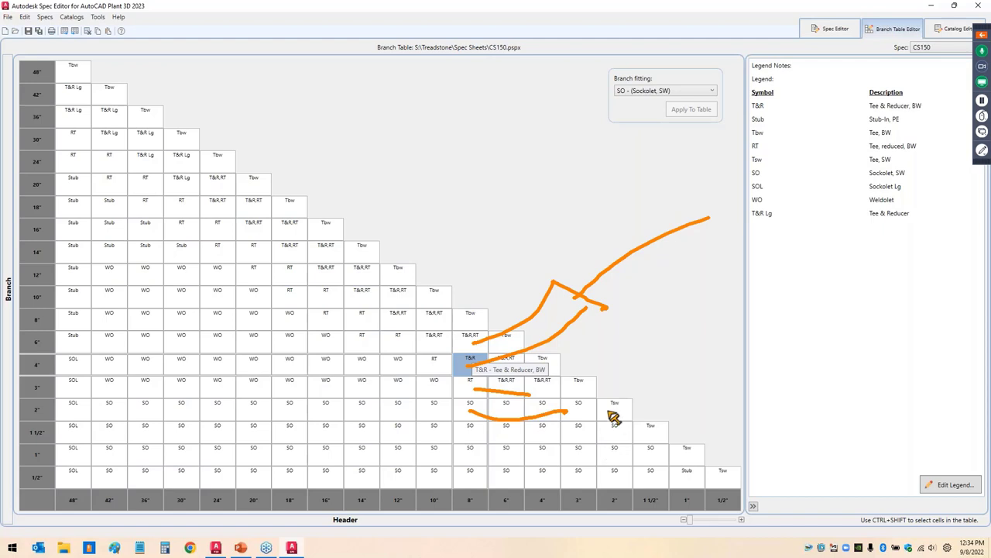
key("Escape")
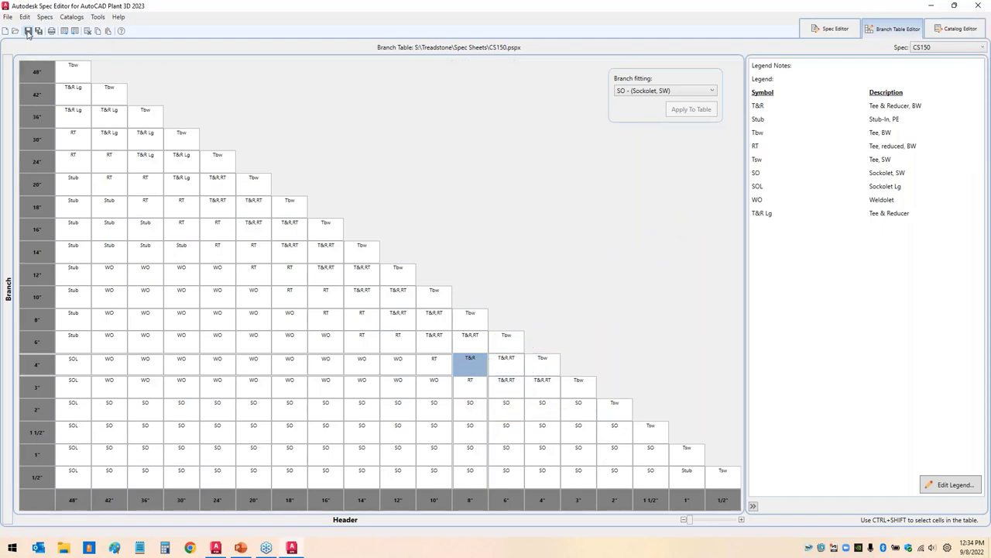
left_click(218, 547)
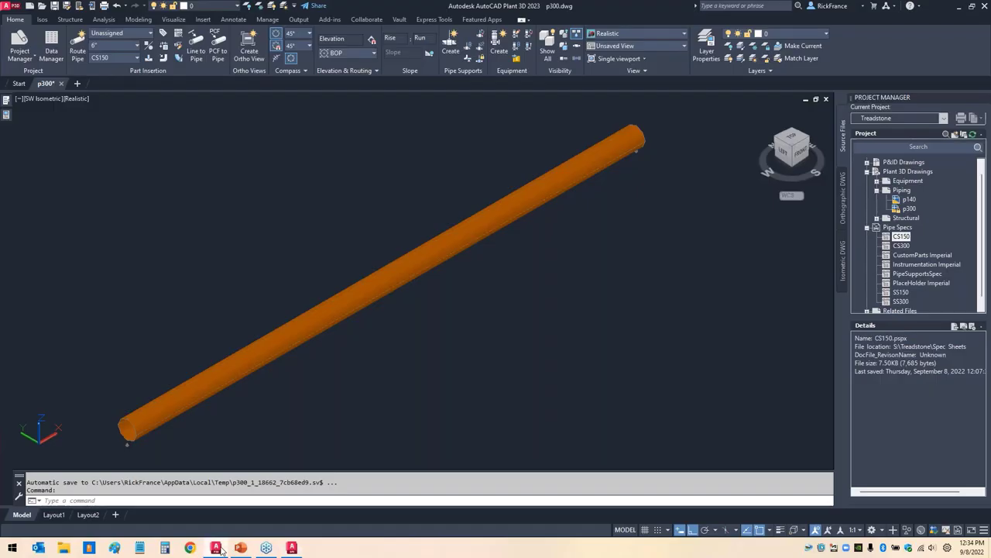
Step: Check the project's Pipe Specs for spec updates and apply the recommended pipe spec update
left_click(900, 226)
right_click(901, 227)
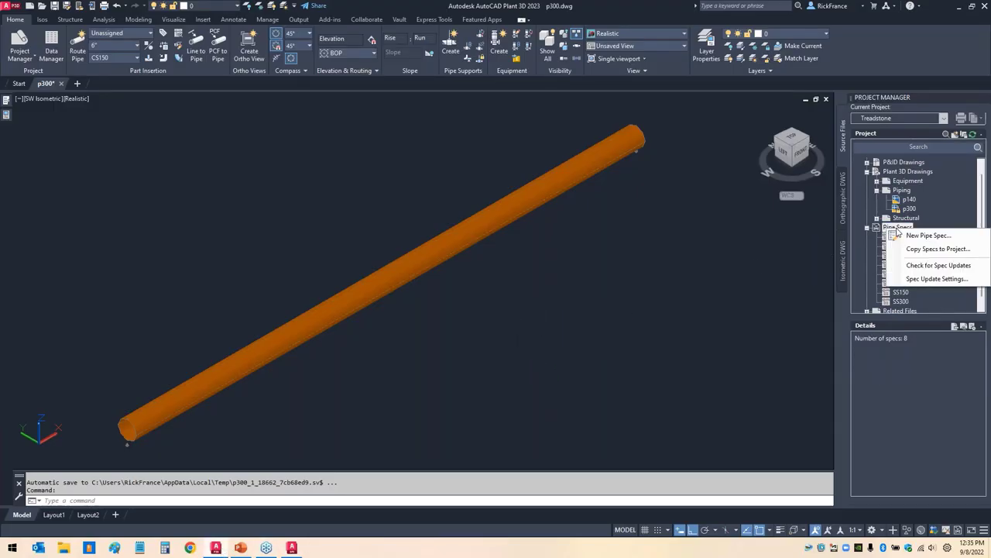
left_click(921, 266)
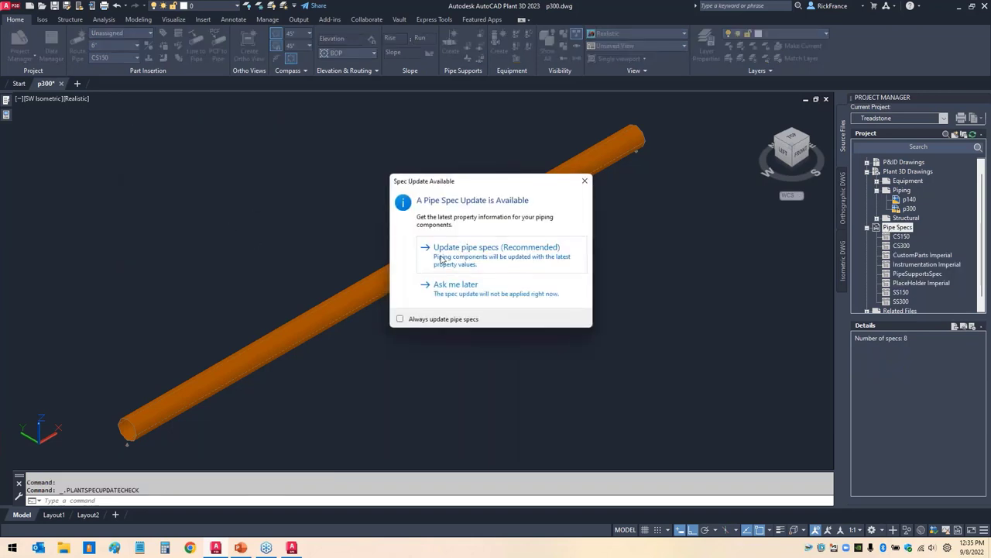
left_click(442, 258)
mouse_move(422, 271)
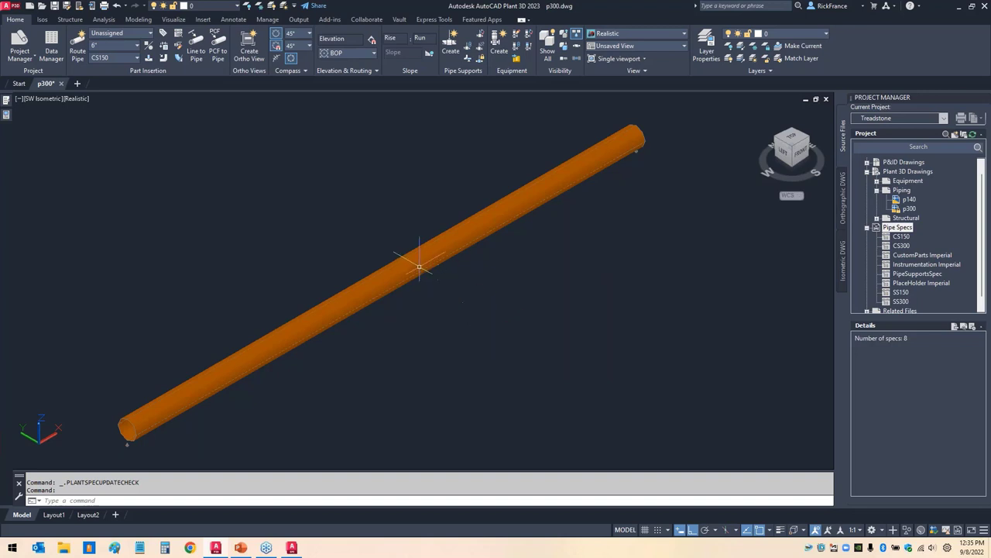
Step: Route a 6" branch pipe from the middle of the header pipe
left_click(419, 269)
left_click(352, 231)
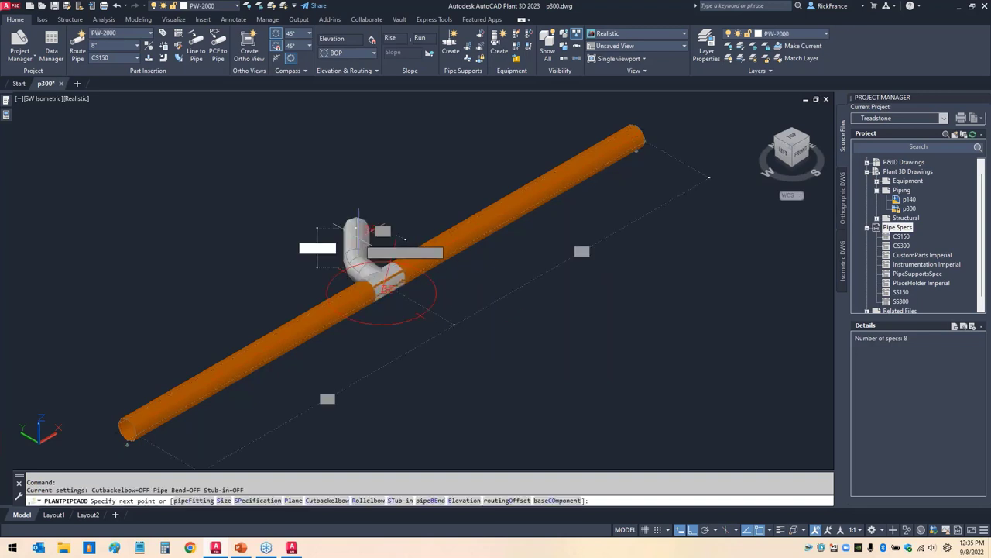
left_click(126, 46)
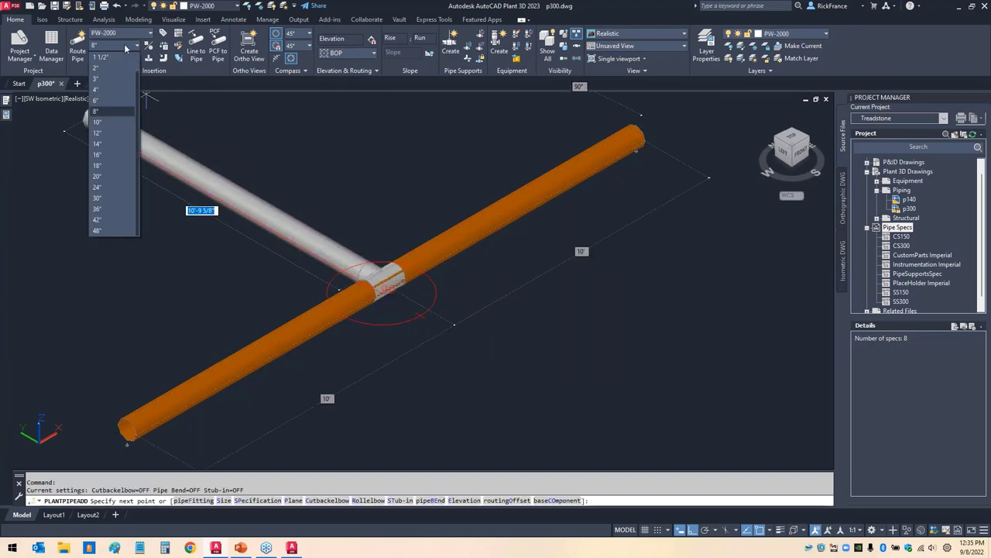
left_click(105, 102)
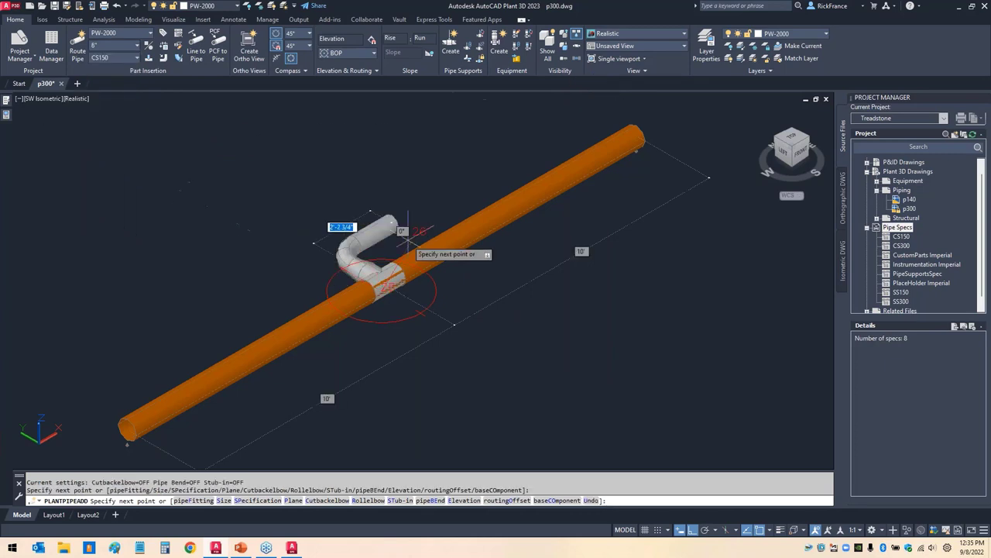
left_click(597, 358)
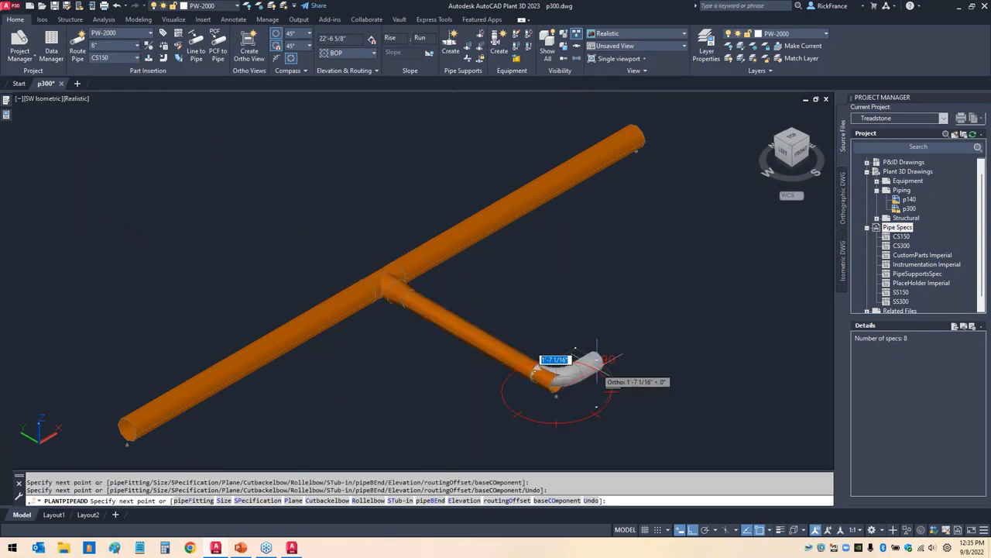
key("Escape")
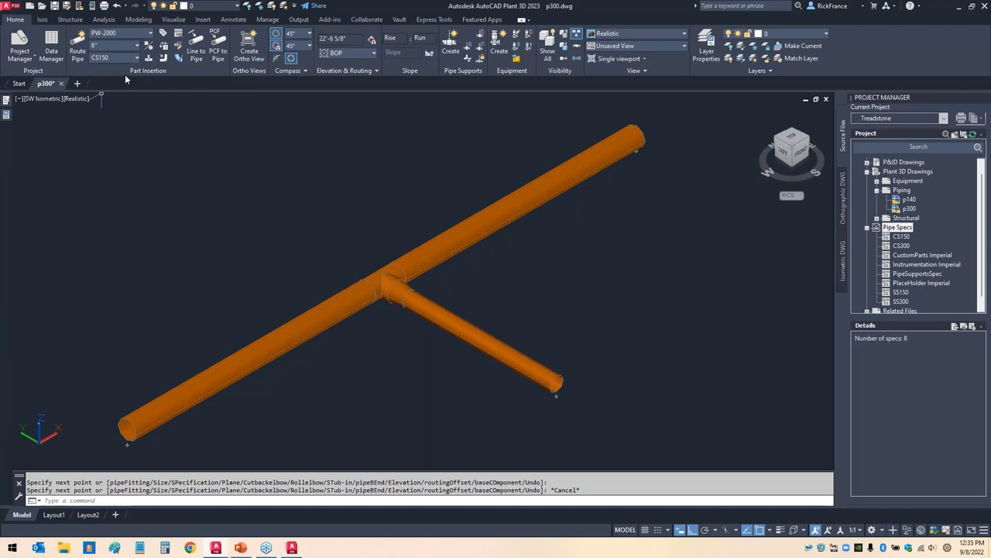
Step: Route a 4" branch pipe off the main header pipe
key("Return")
left_click(250, 362)
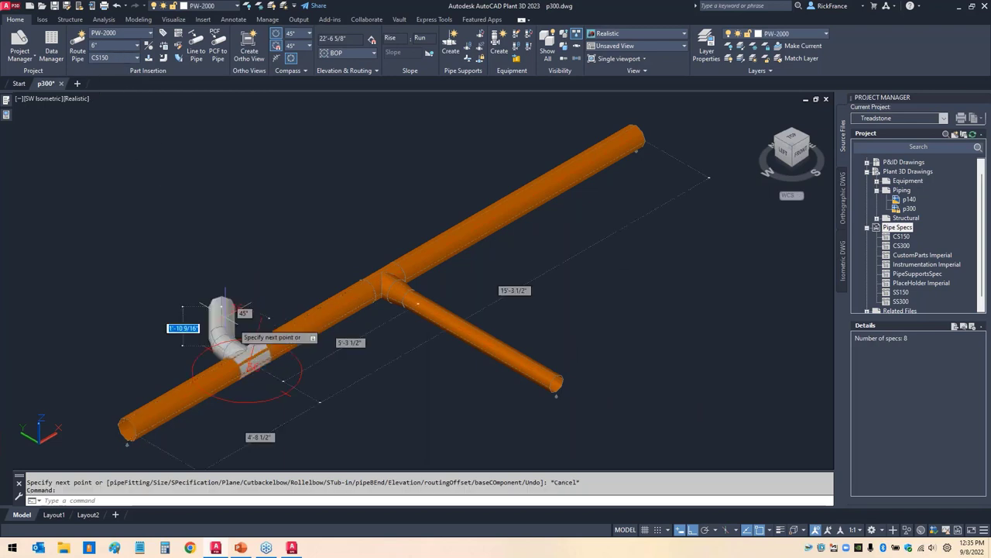
left_click(116, 46)
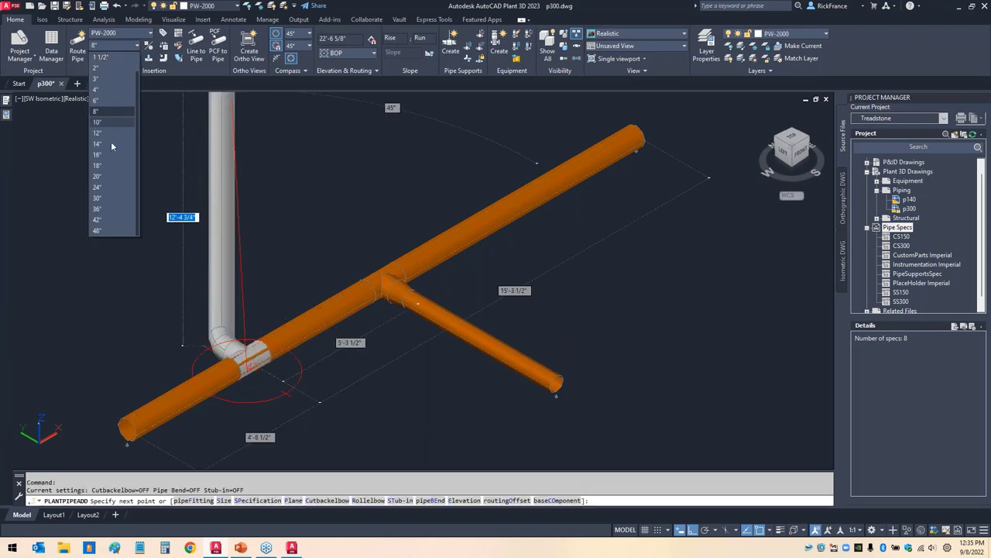
left_click(100, 91)
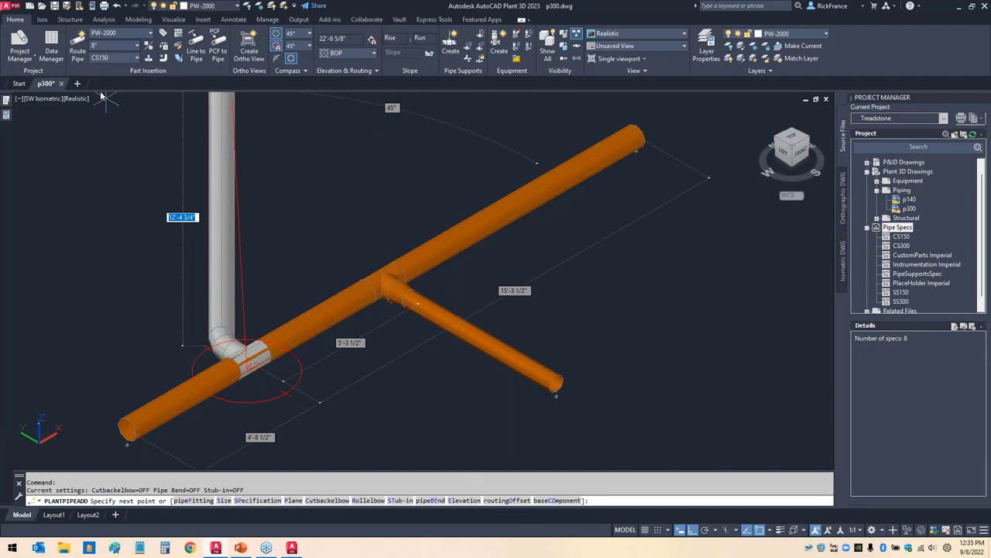
left_click(454, 434)
key("Escape")
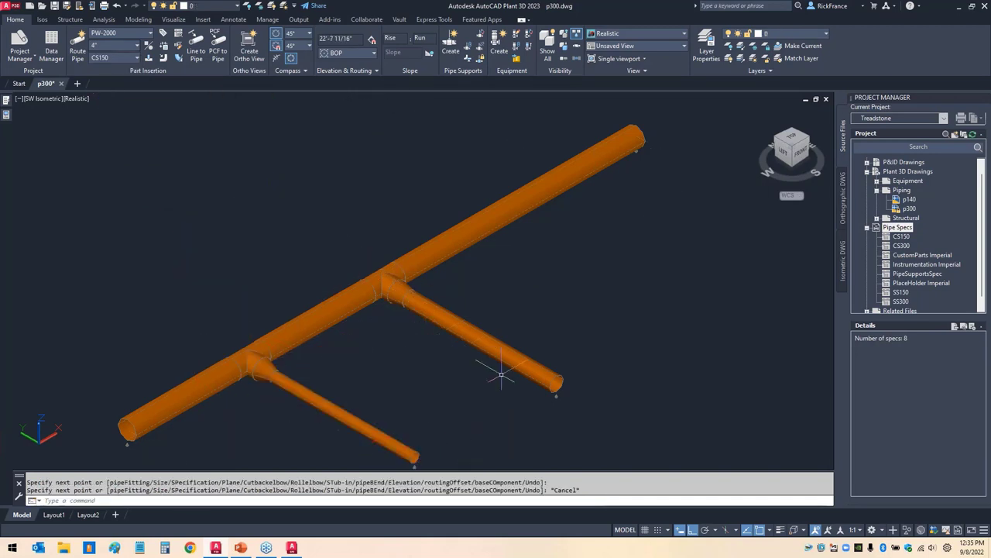
left_click(107, 49)
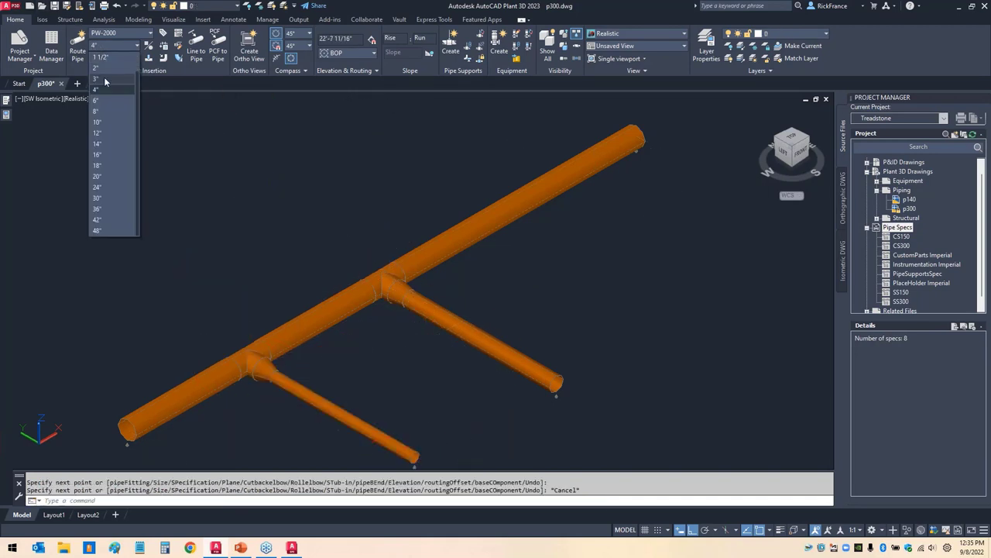
left_click(275, 344)
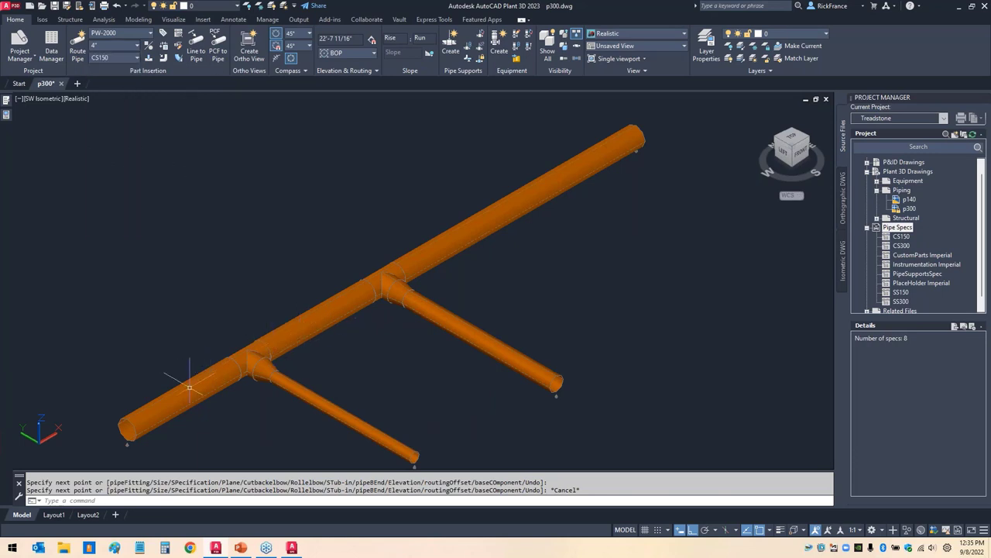
Step: Route a 3" branch pipe from the header pipe
left_click(321, 332)
left_click(291, 279)
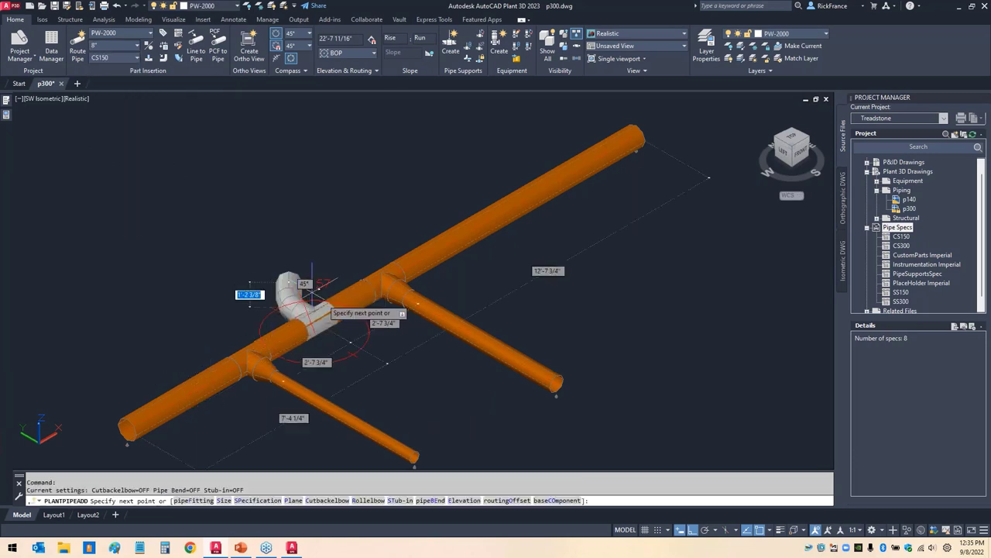
left_click(94, 48)
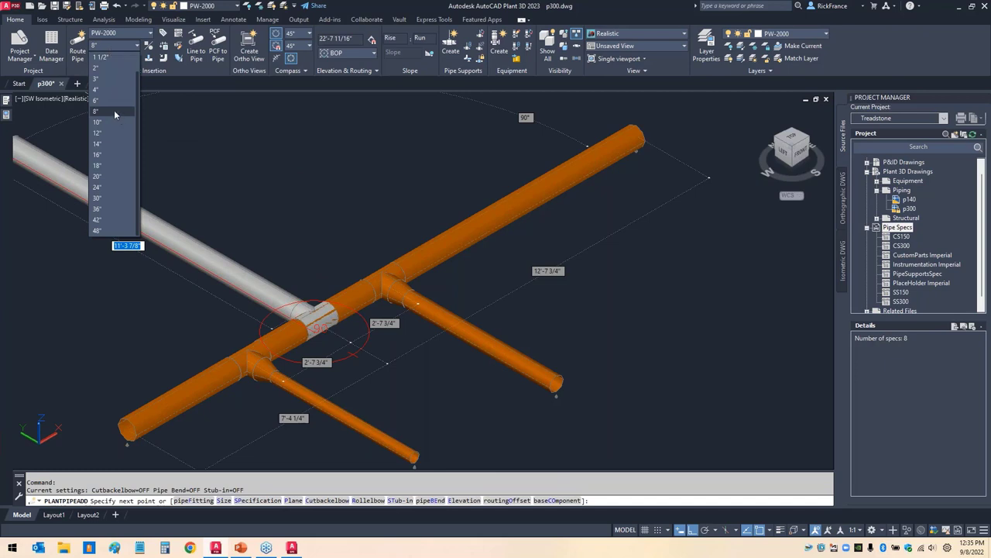
left_click(109, 86)
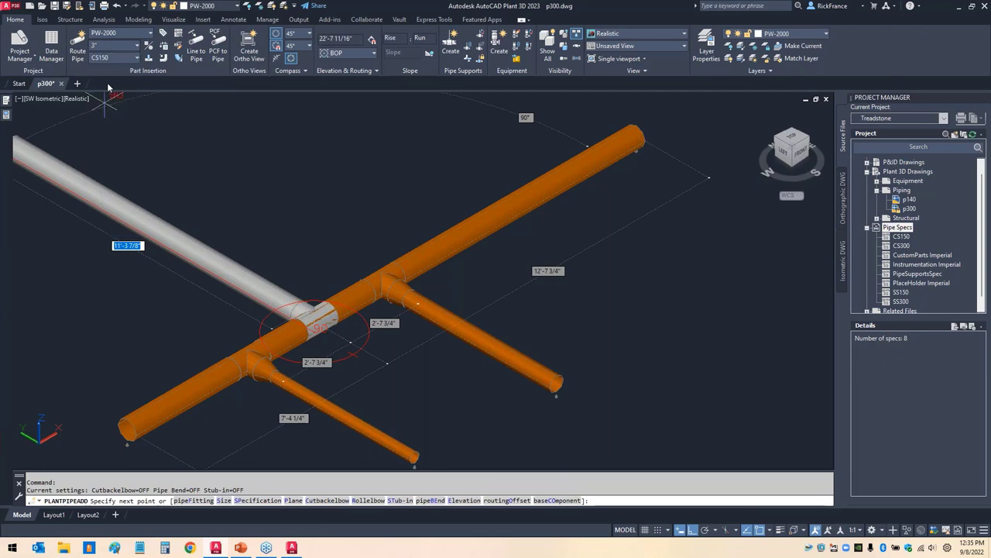
left_click(475, 412)
key("Escape")
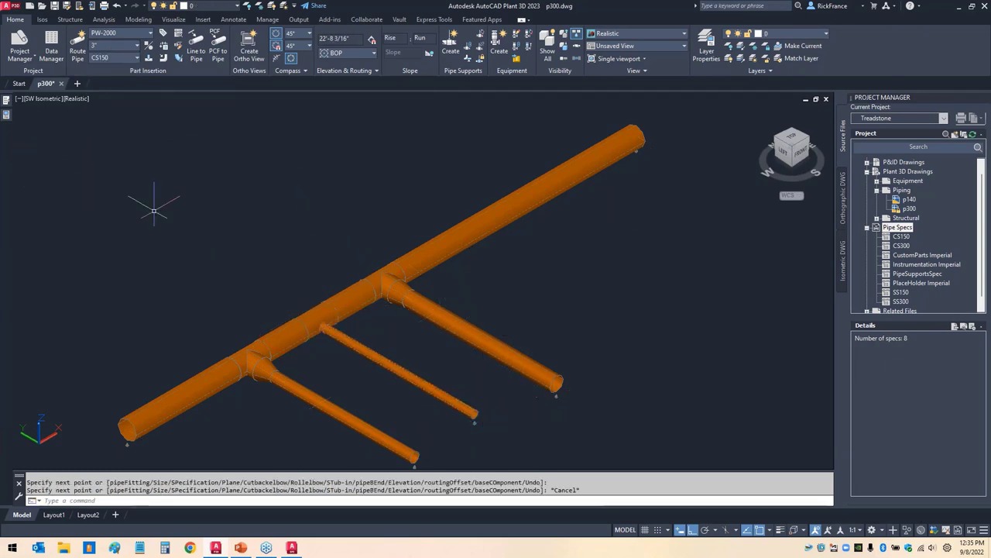
Step: Route a 2" branch pipe from the left part of the header pipe
left_click(190, 390)
left_click(180, 399)
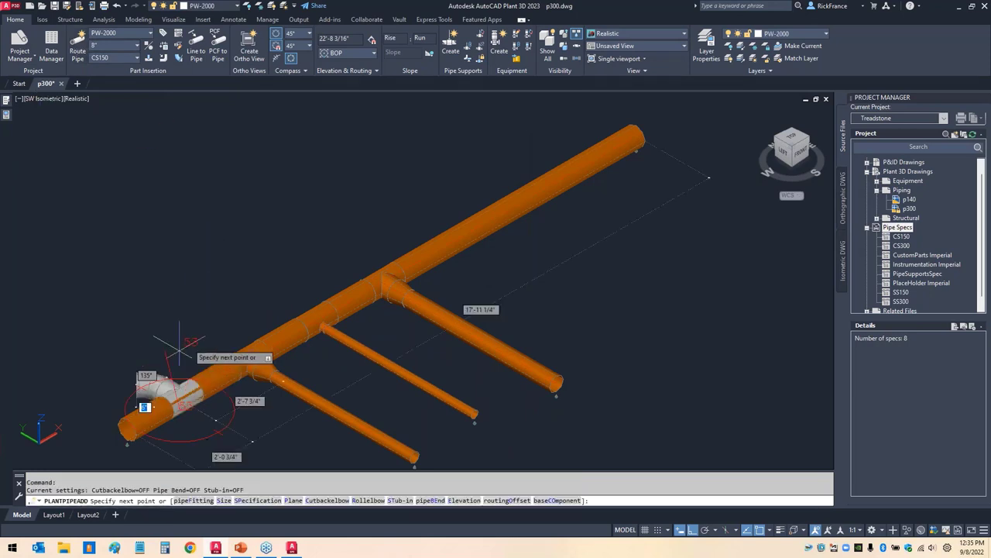
left_click(115, 48)
left_click(96, 68)
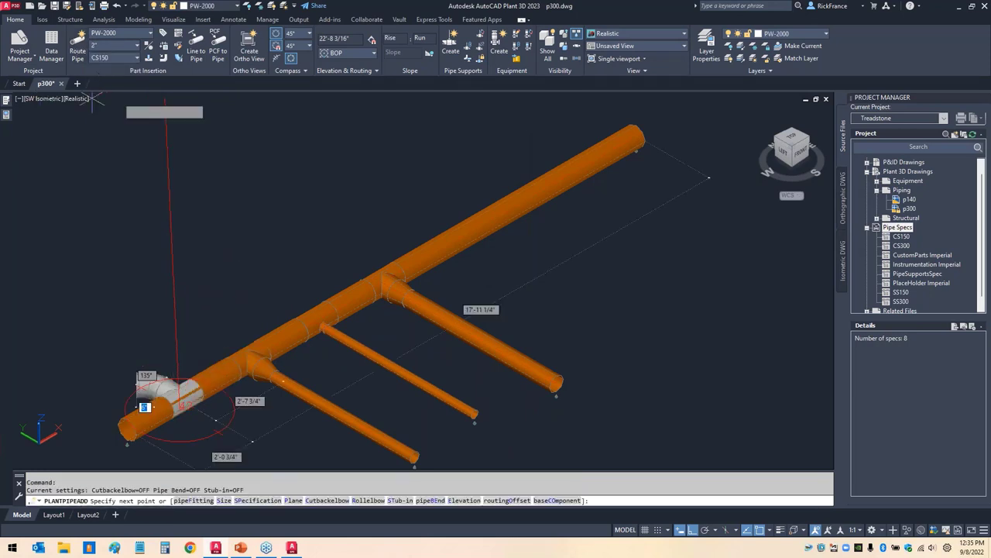
left_click(277, 455)
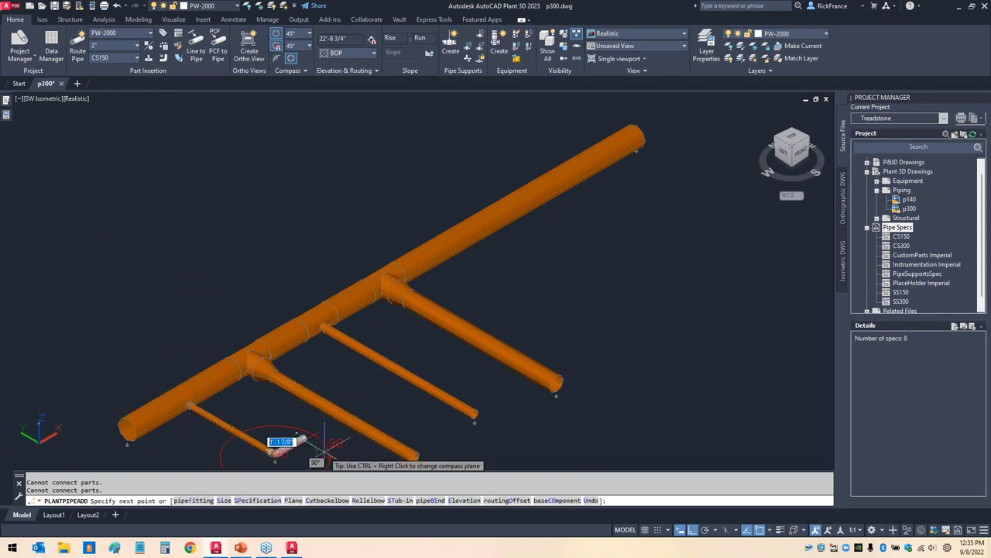
key("Escape")
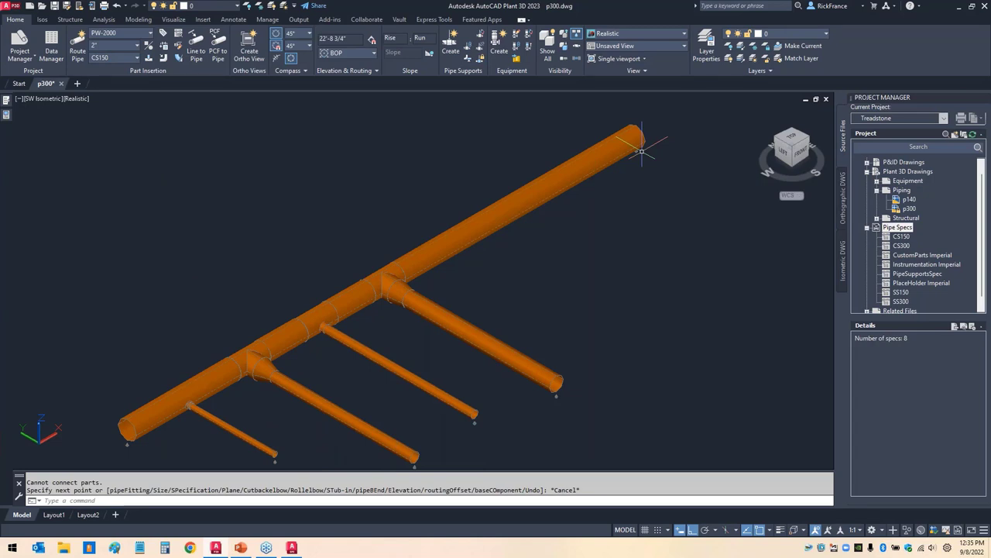
Step: Window-select parts of the piping, then select the tee on the 4" branch
left_click_drag(385, 275, 285, 236)
left_click_drag(249, 354, 136, 288)
left_click_drag(319, 310, 145, 219)
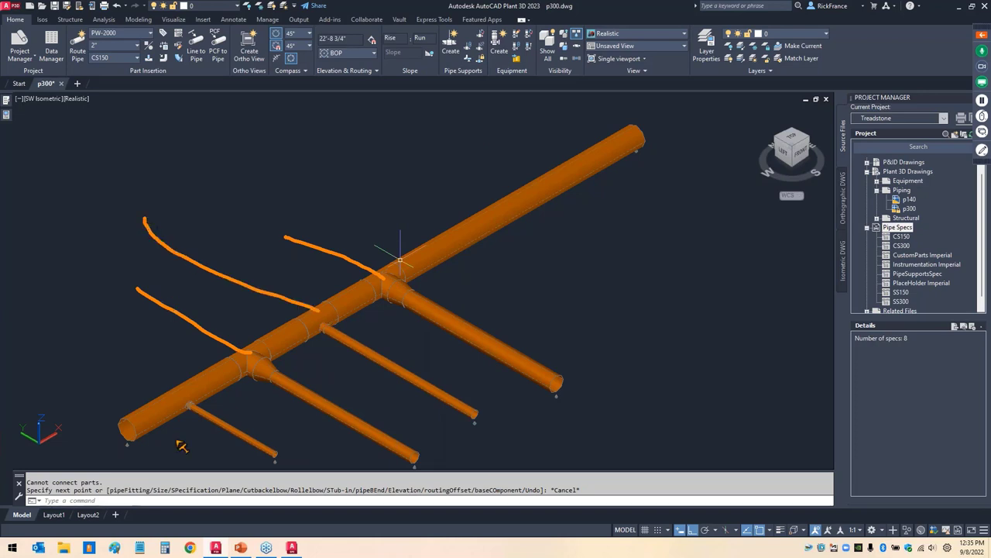
left_click_drag(188, 404, 33, 312)
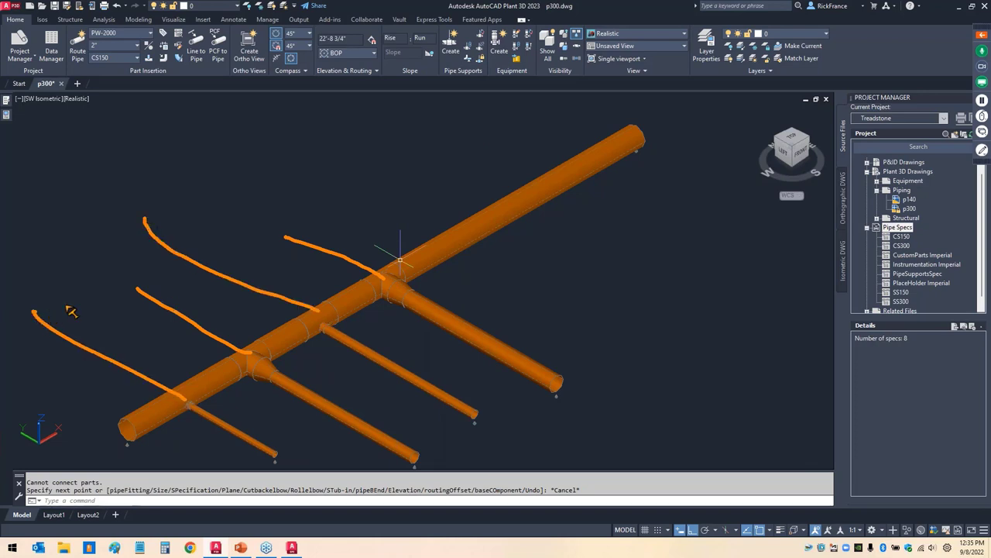
key("Escape")
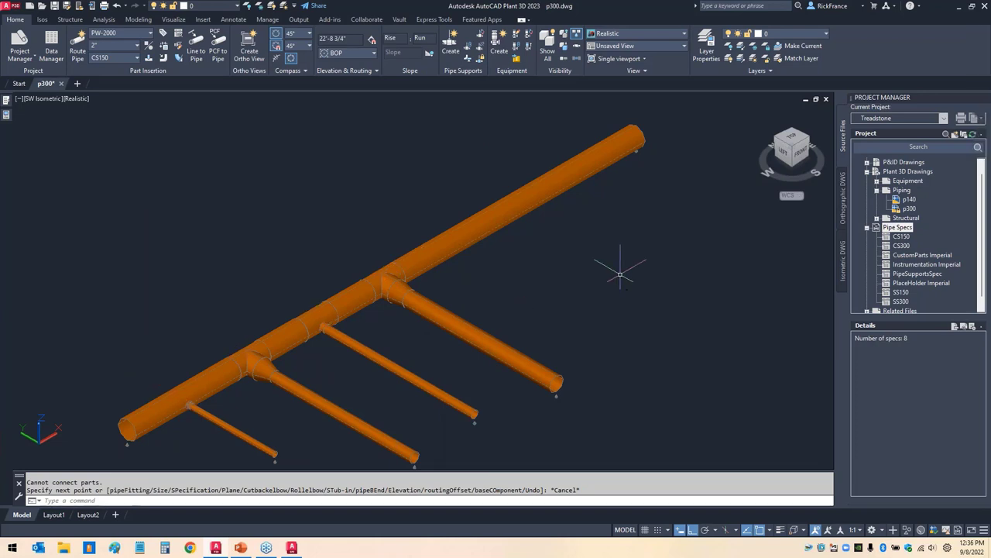
left_click_drag(379, 267, 256, 203)
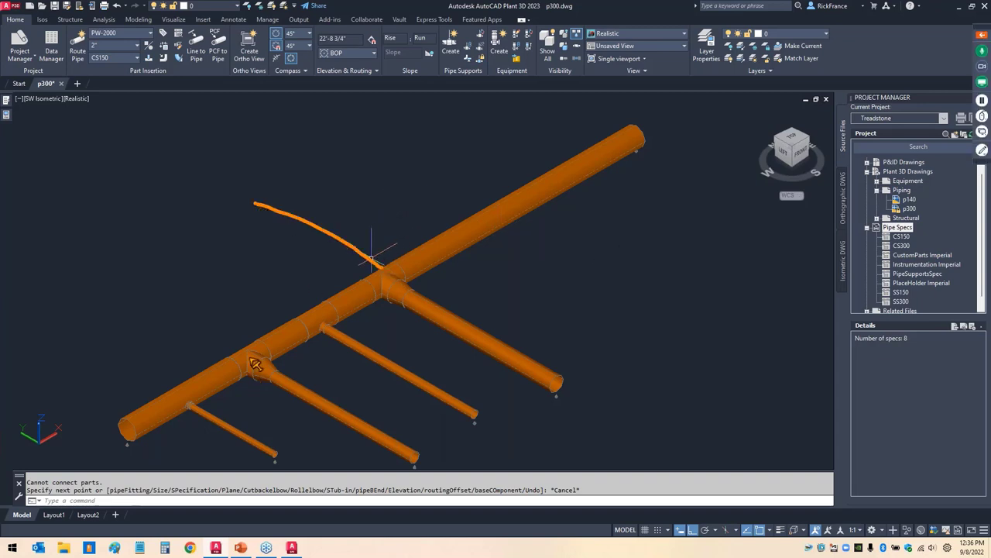
left_click_drag(249, 353, 134, 247)
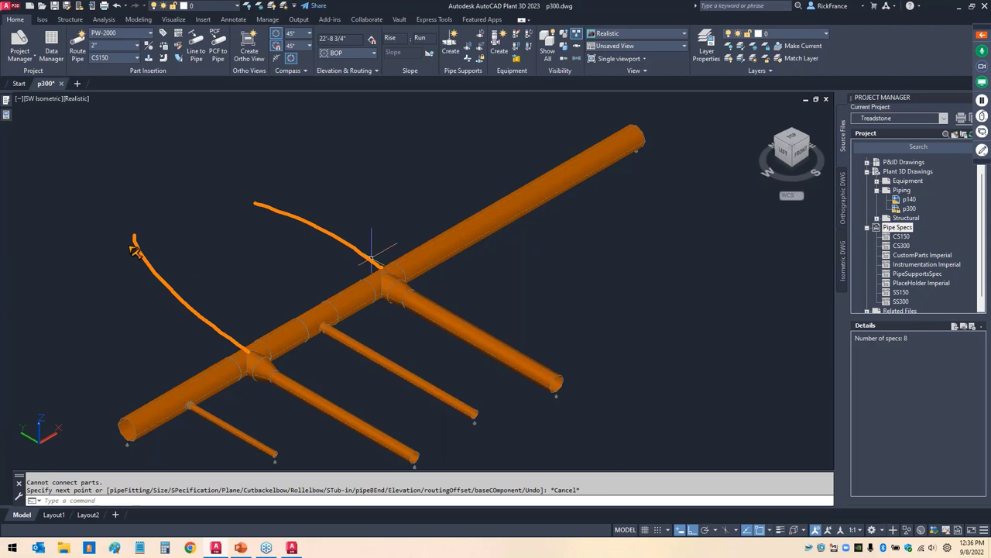
key("Escape")
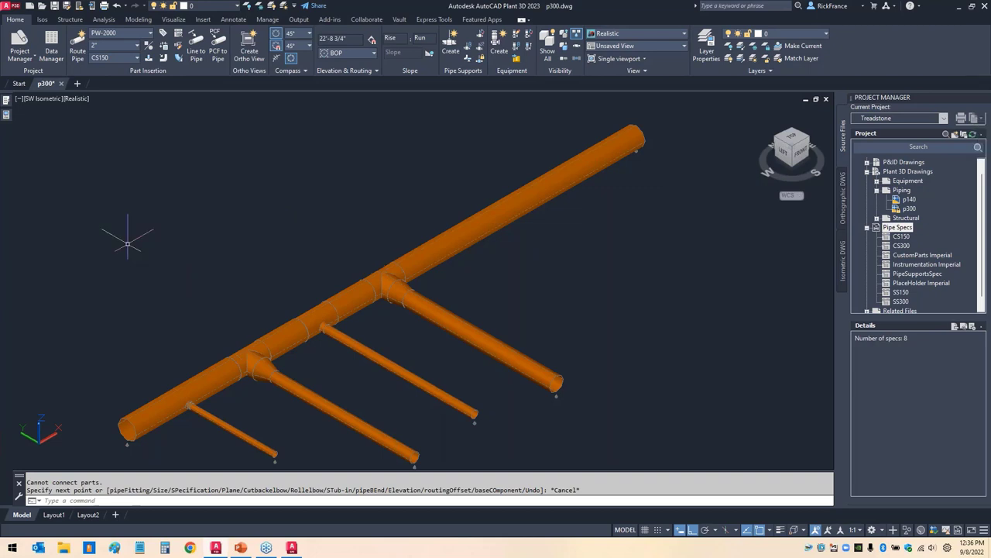
left_click(375, 272)
Step: Substitute an 8"x6" reducing tee for the tee on the 4" branch, retrying once
left_click(425, 283)
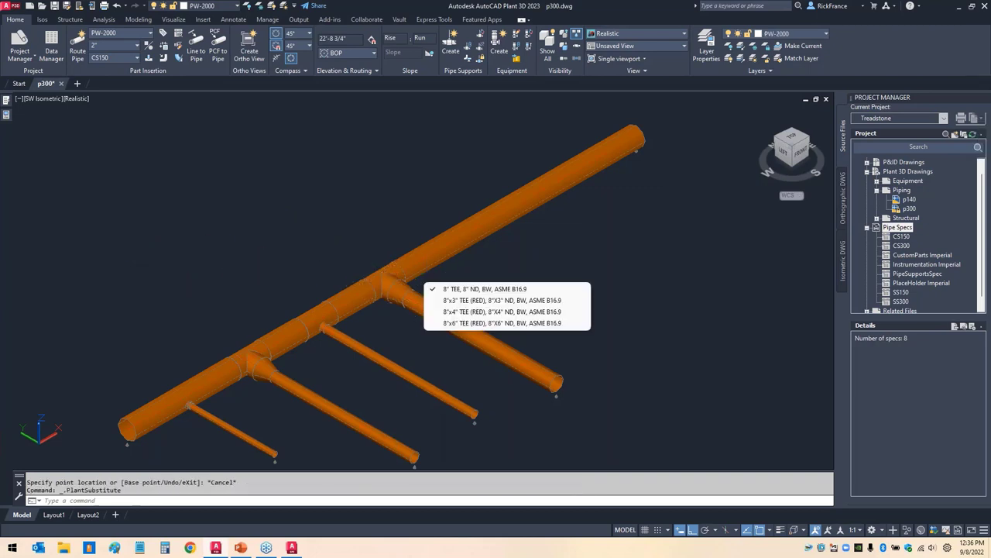
left_click(479, 324)
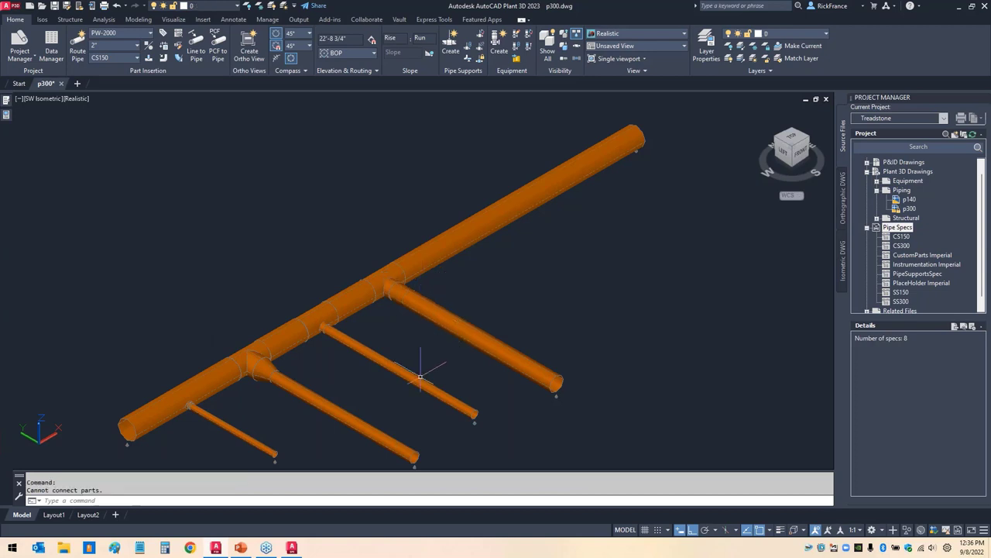
left_click(243, 349)
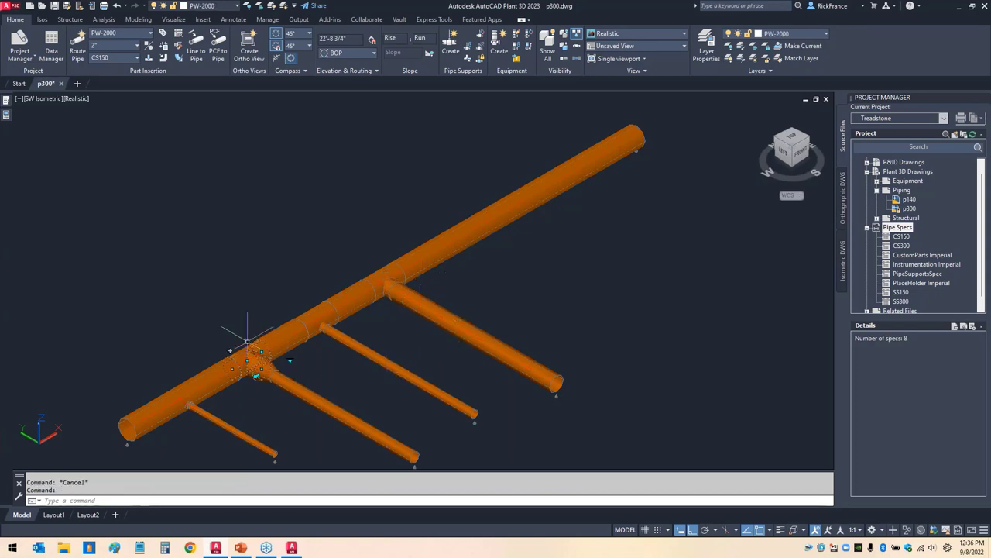
left_click(285, 358)
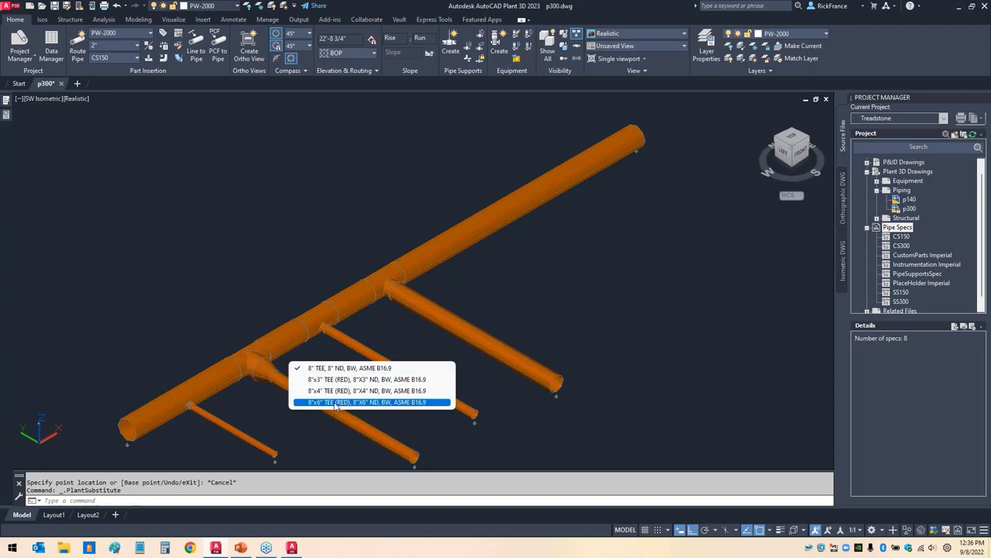
left_click(364, 402)
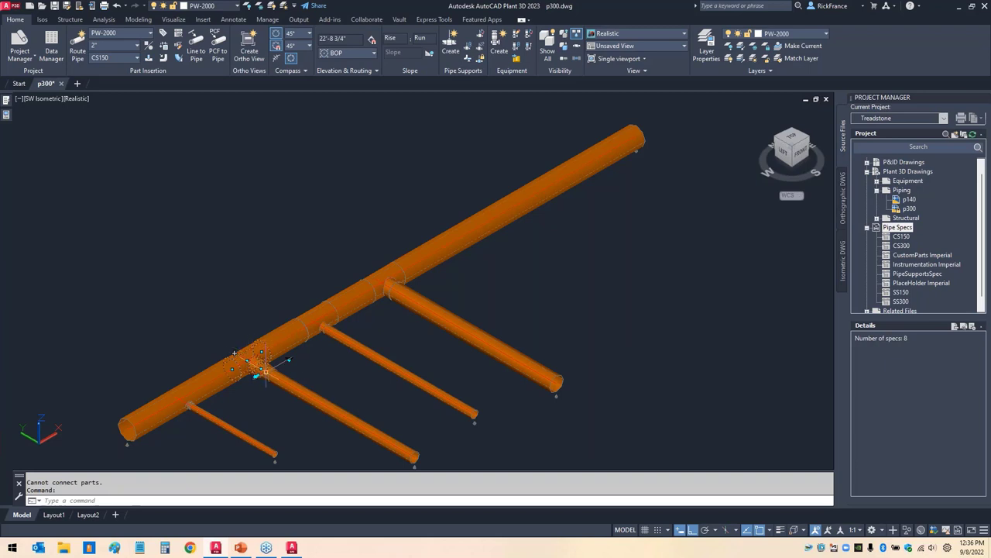
Step: Try the 8"x4" reducing tee as the substitute instead
left_click(288, 360)
left_click(344, 389)
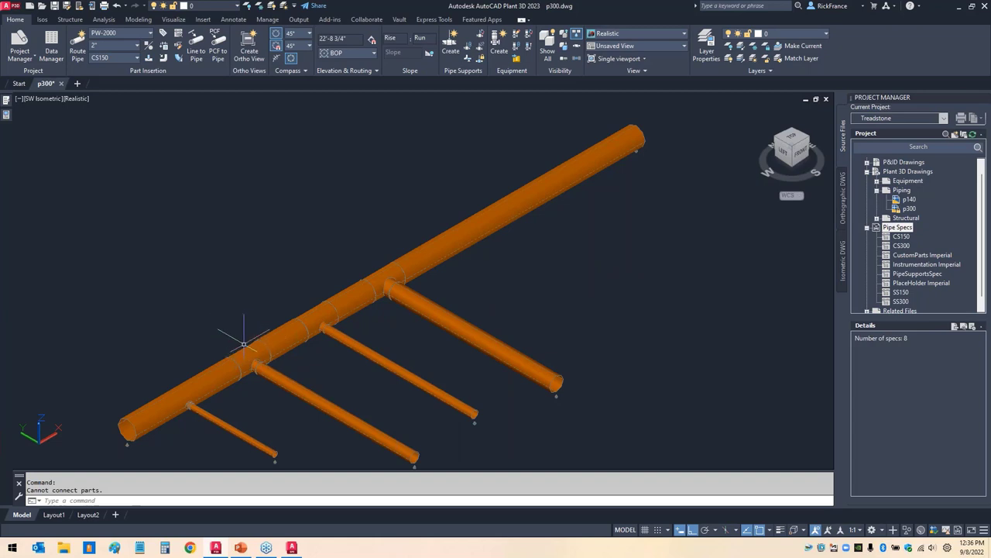
mouse_move(232, 338)
left_mouse_down()
mouse_move(240, 249)
mouse_move(393, 250)
left_mouse_up()
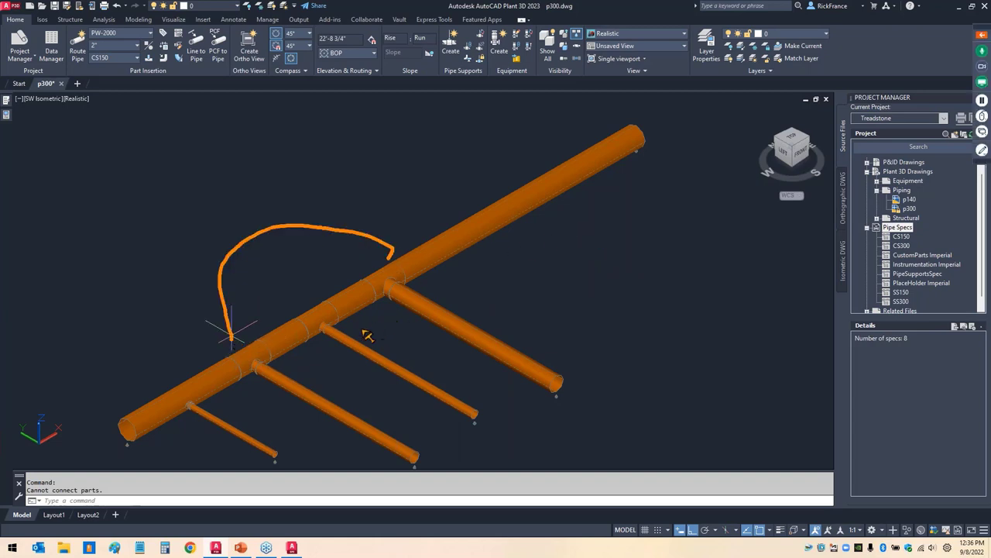
Step: Return to the CS150 branch table and inspect the 8" header / 6" branch cell
left_click(291, 549)
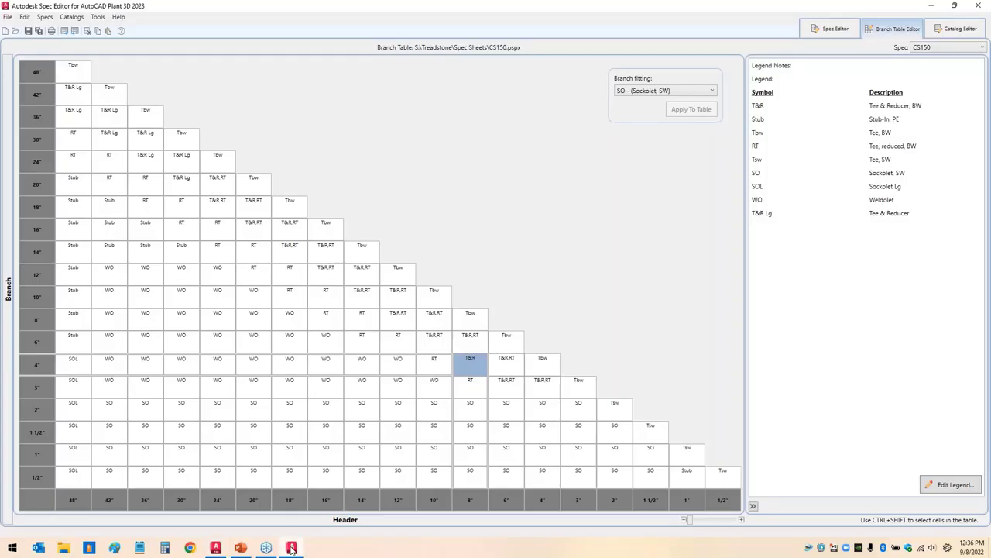
key("ctrl+shift+d")
mouse_move(461, 338)
left_mouse_down()
mouse_move(477, 339)
mouse_move(462, 369)
left_mouse_up()
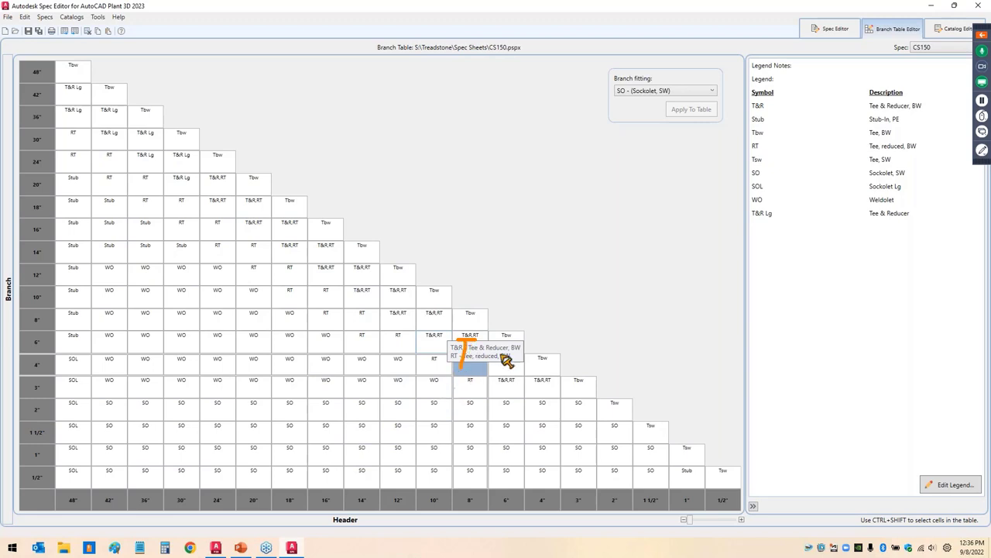
key("ctrl+shift+d")
key("ctrl+shift+d")
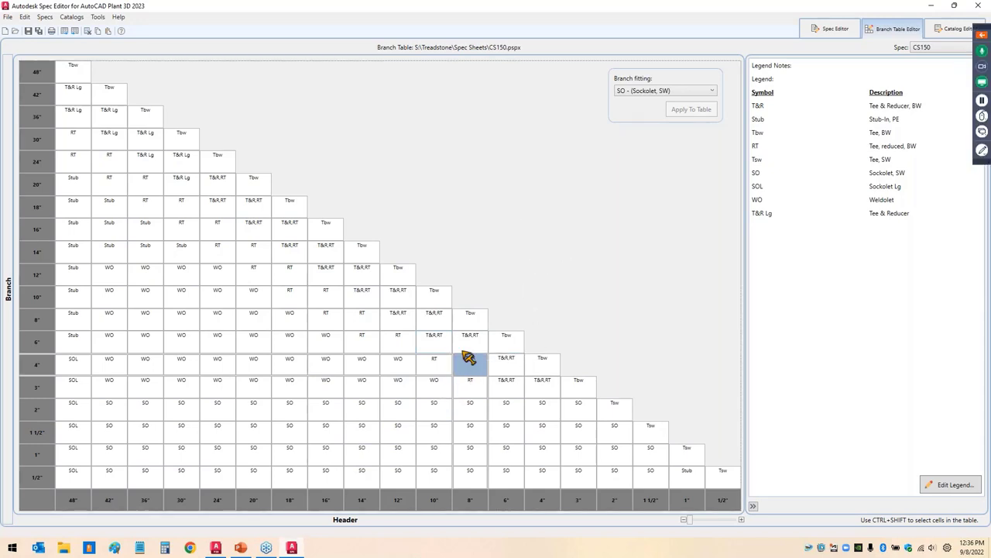
left_click_drag(446, 315, 436, 315)
key("ctrl+shift+d")
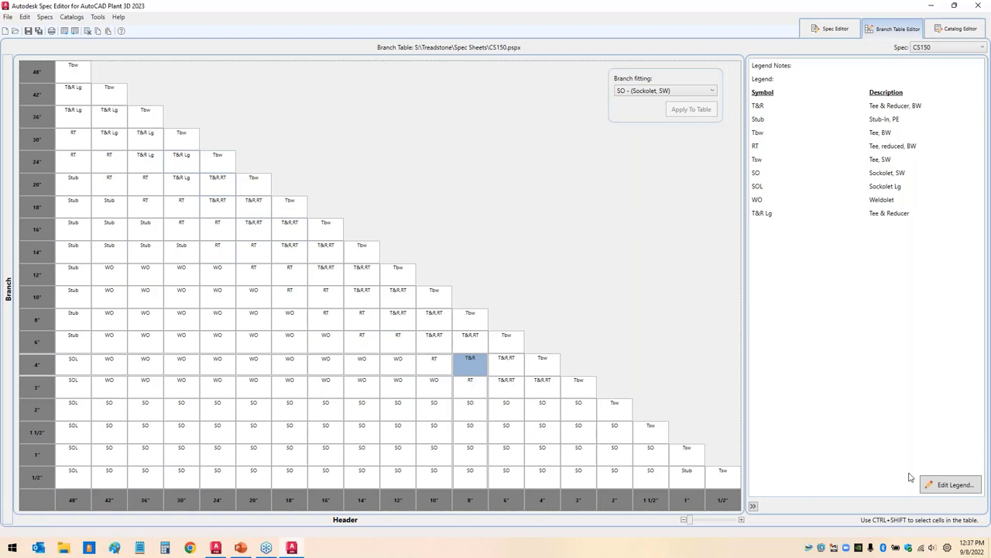
Step: Set the branch table setup to show the branch list with a dialog
left_click(941, 486)
left_click(559, 374)
left_click(563, 407)
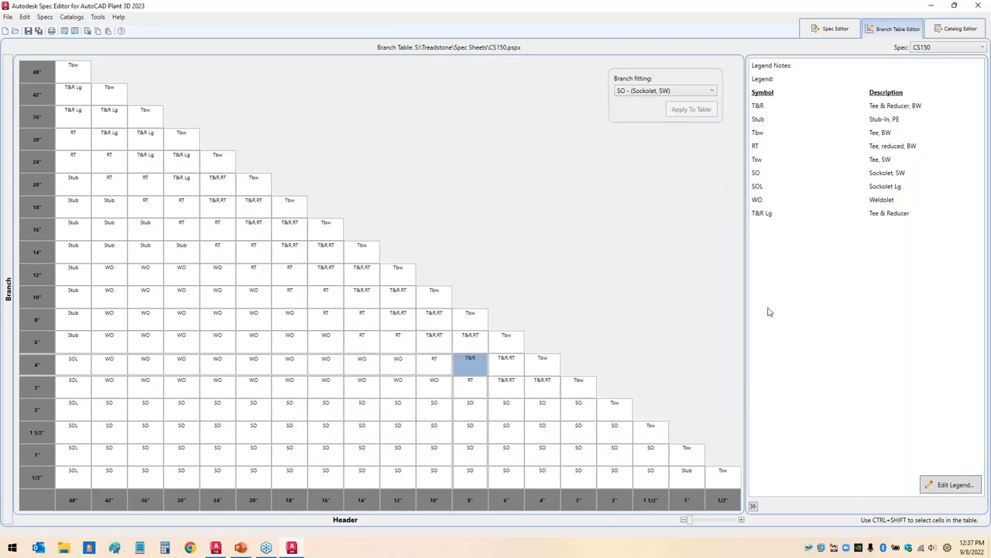
Step: Select the diagonal T&R,RT cells from 24"x20" down to 4"x3"
left_click(220, 184)
left_click(225, 211, "shift")
left_click(252, 206, "ctrl+shift")
left_click(255, 227, "ctrl+shift")
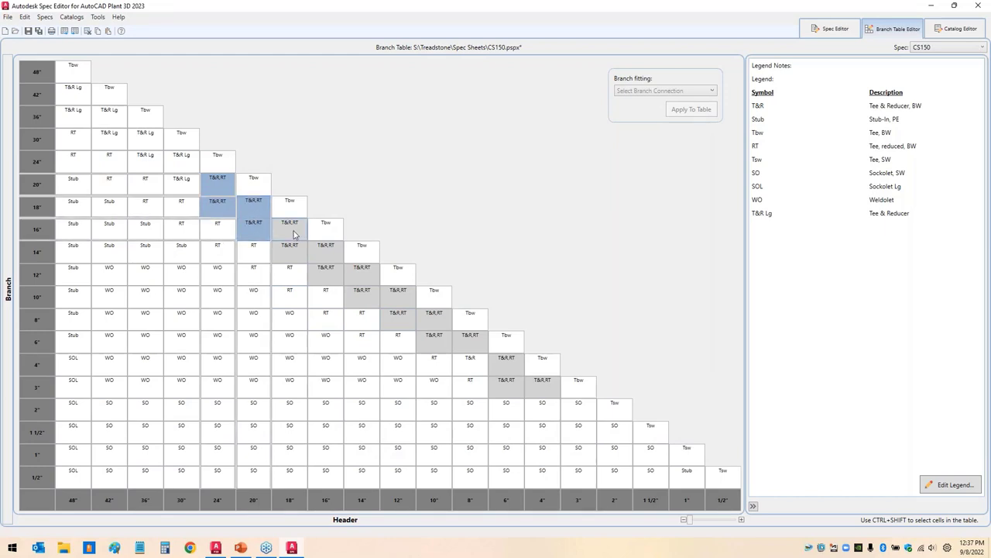
left_click(292, 227, "ctrl+shift")
left_click(293, 249, "ctrl+shift")
left_click(326, 252, "ctrl+shift")
left_click(326, 273, "ctrl+shift")
left_click(371, 279, "ctrl+shift")
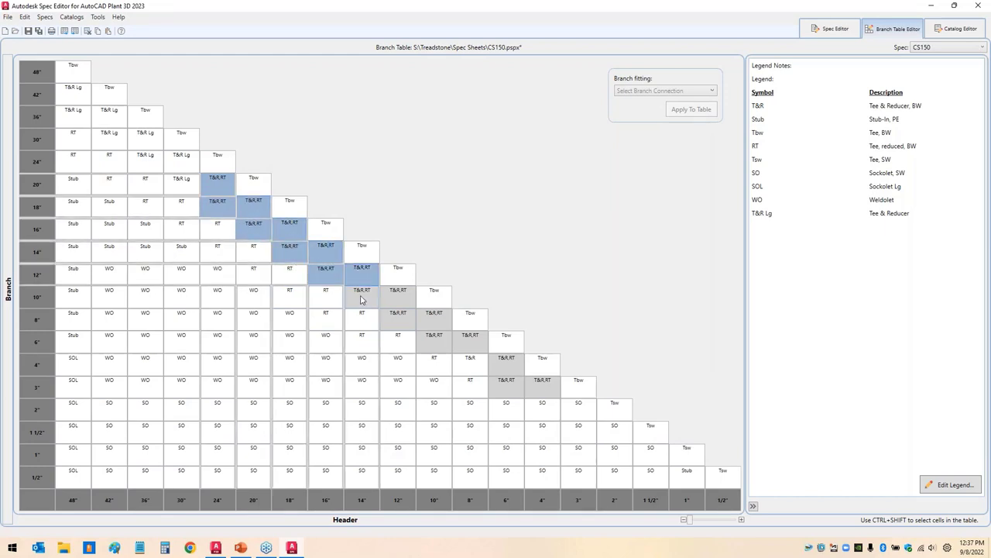
left_click(365, 299, "ctrl+shift")
left_click(403, 297, "ctrl+shift")
left_click(403, 318, "ctrl+shift")
left_click(438, 317, "ctrl+shift")
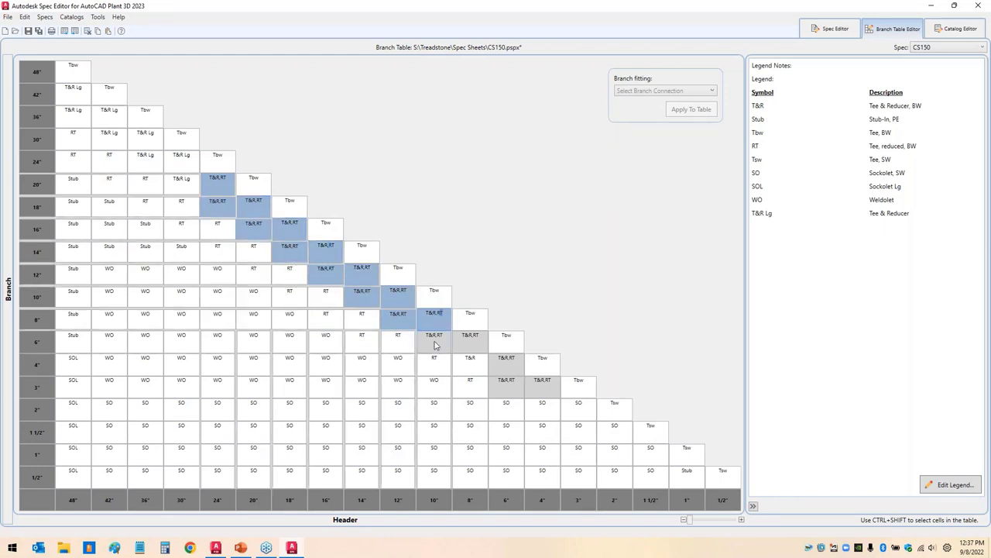
left_click(438, 339, "ctrl+shift")
left_click(474, 339, "ctrl+shift")
left_click(511, 367, "ctrl+shift")
left_click(515, 390, "ctrl+shift")
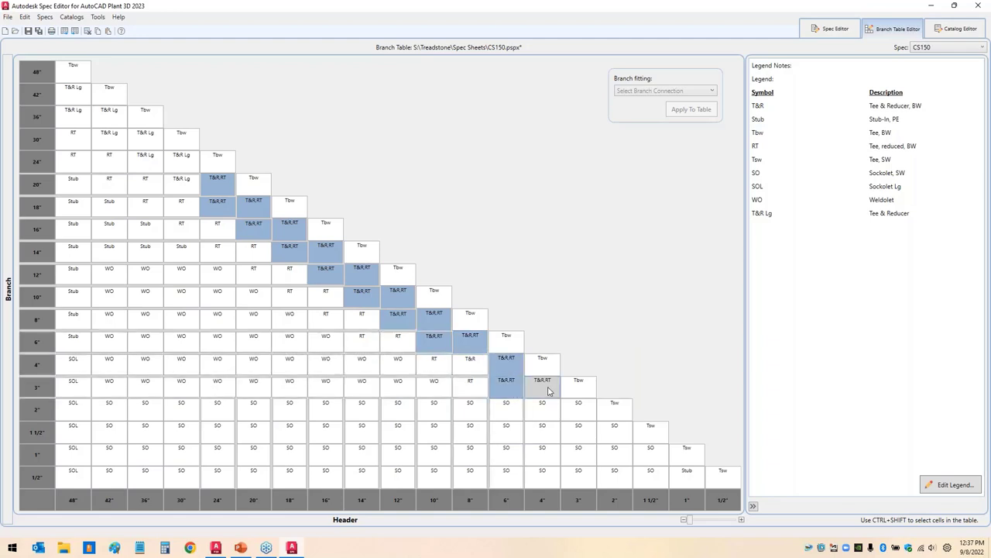
left_click(548, 387, "ctrl+shift")
Step: Set all selected diagonal cells to T&R and clear the selection
right_click(545, 387)
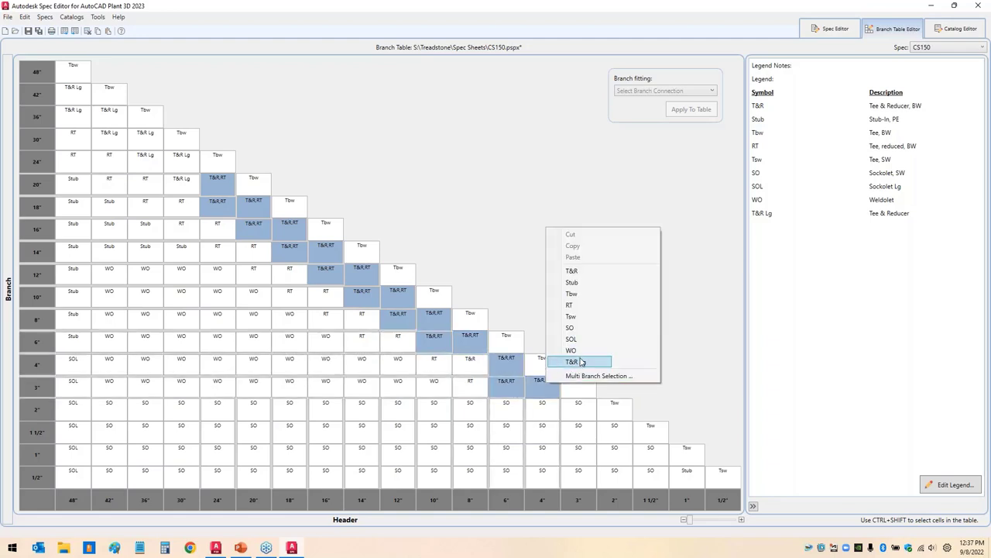
left_click(573, 270)
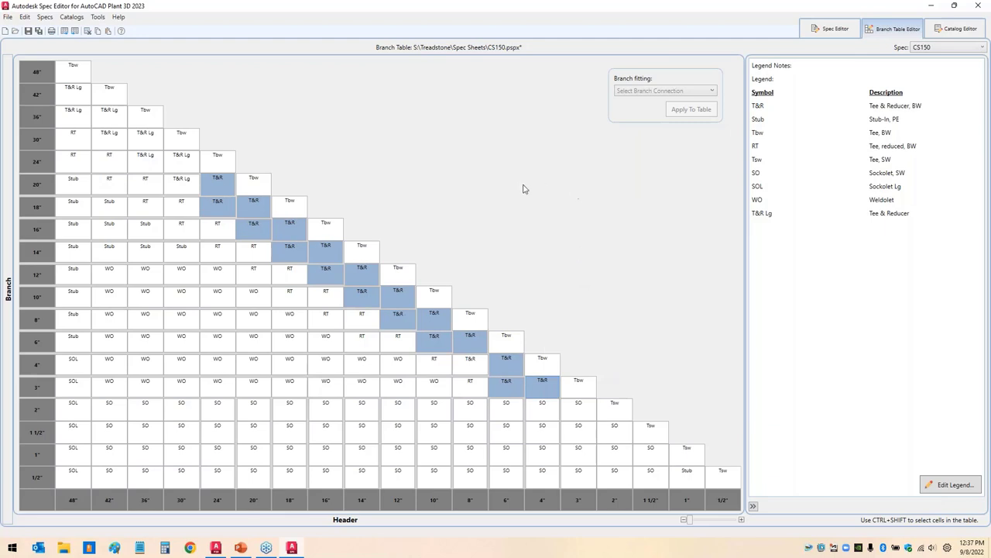
left_click(303, 295)
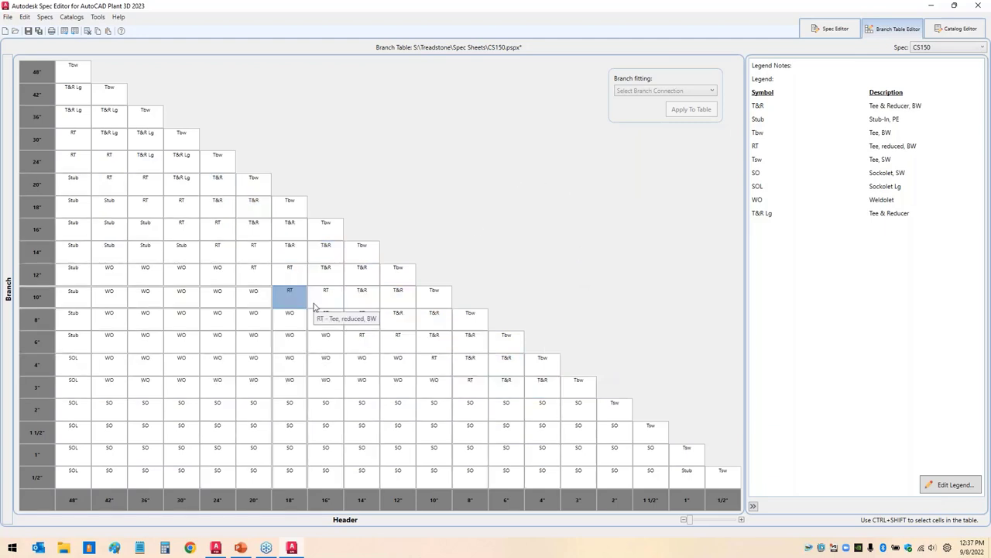
Step: Add RT and Stub as extra branch options for the 10"x8" cell
right_click(435, 321)
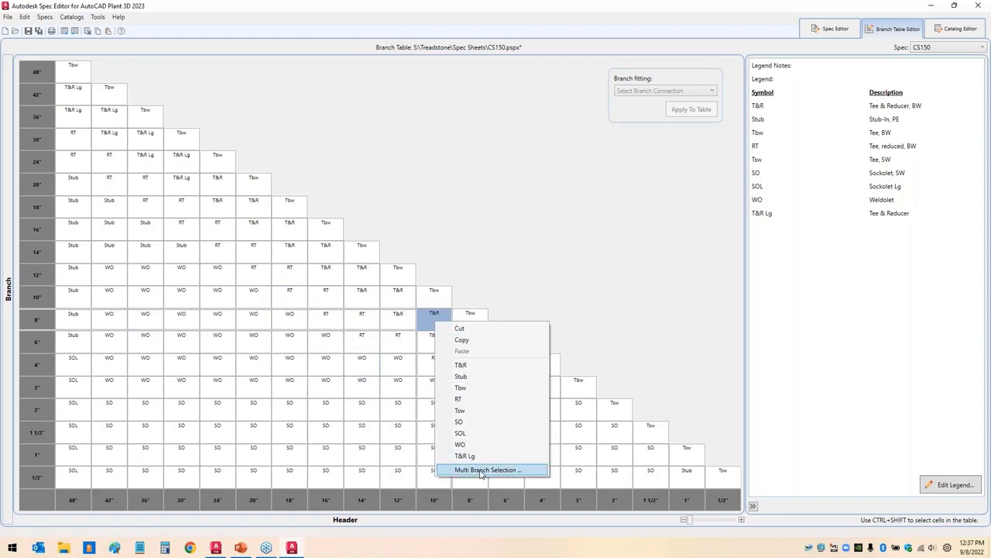
left_click(481, 470)
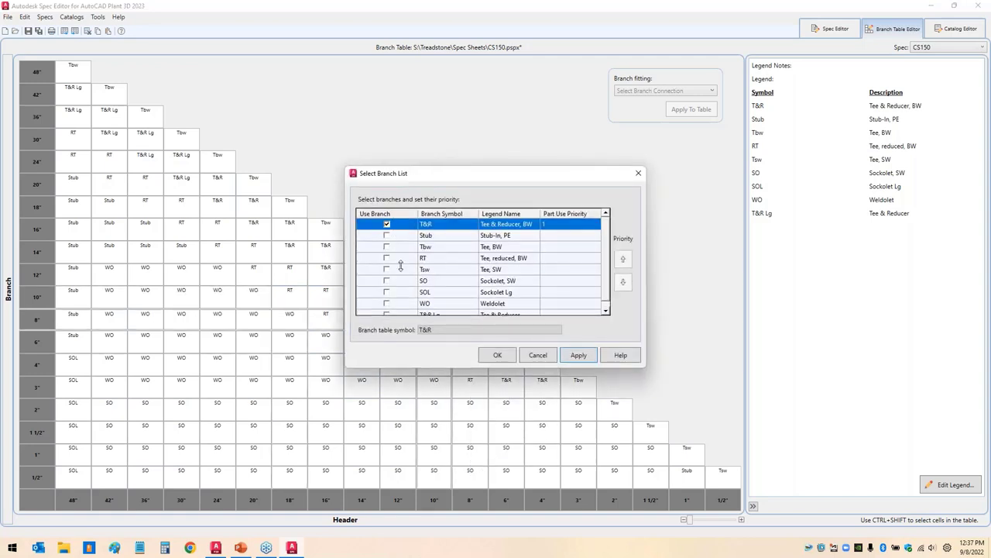
left_click(387, 258)
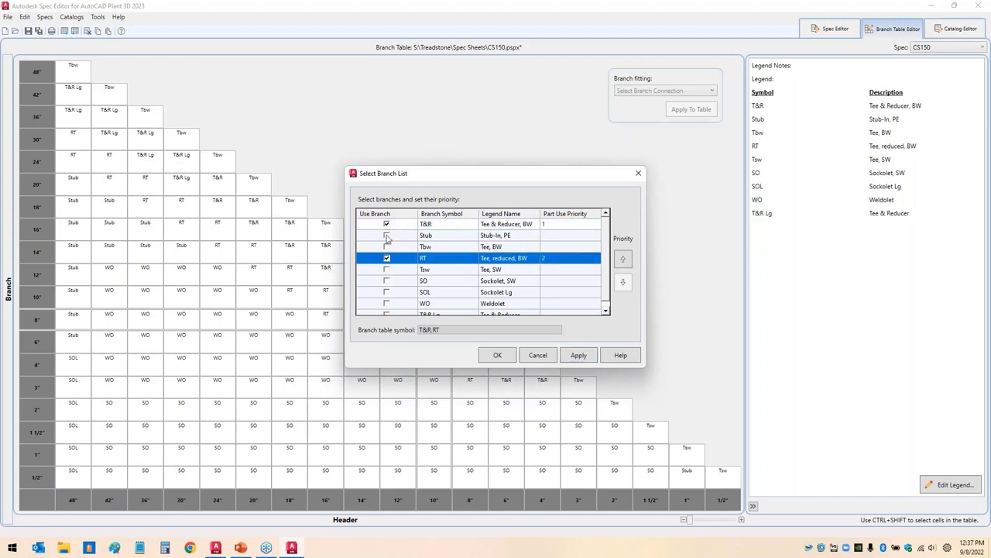
left_click(387, 235)
left_click(497, 355)
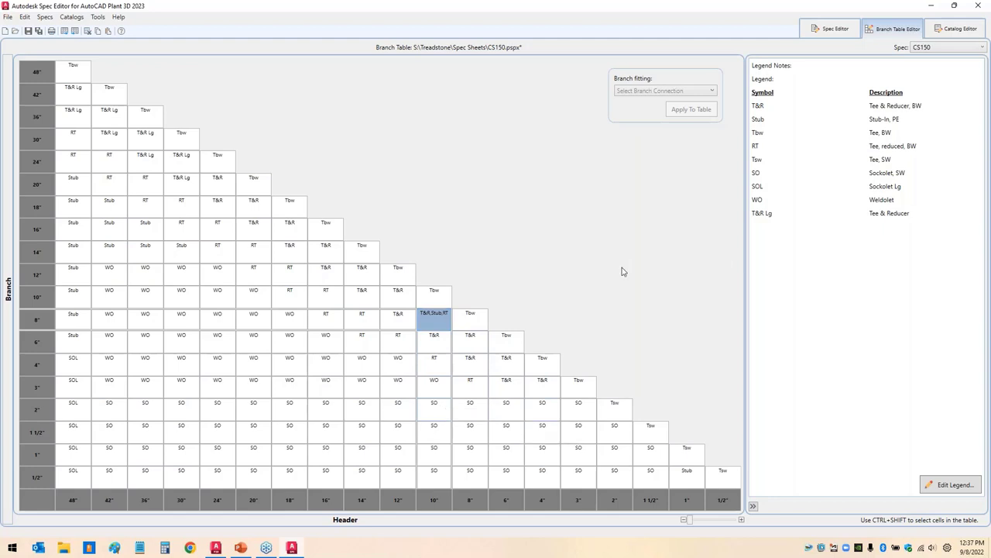
Step: Raise RT to first priority in the 10"x8" cell's branch list
right_click(434, 325)
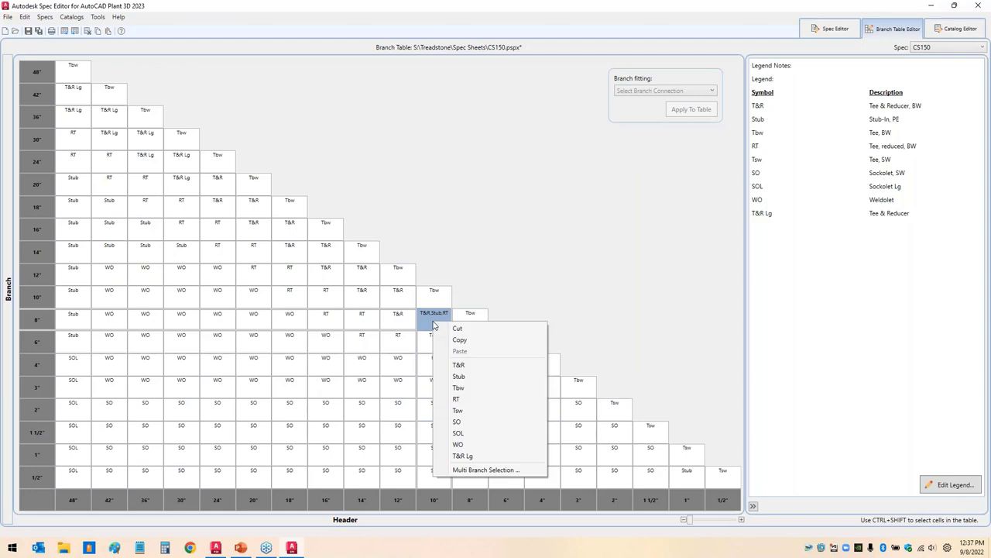
left_click(481, 469)
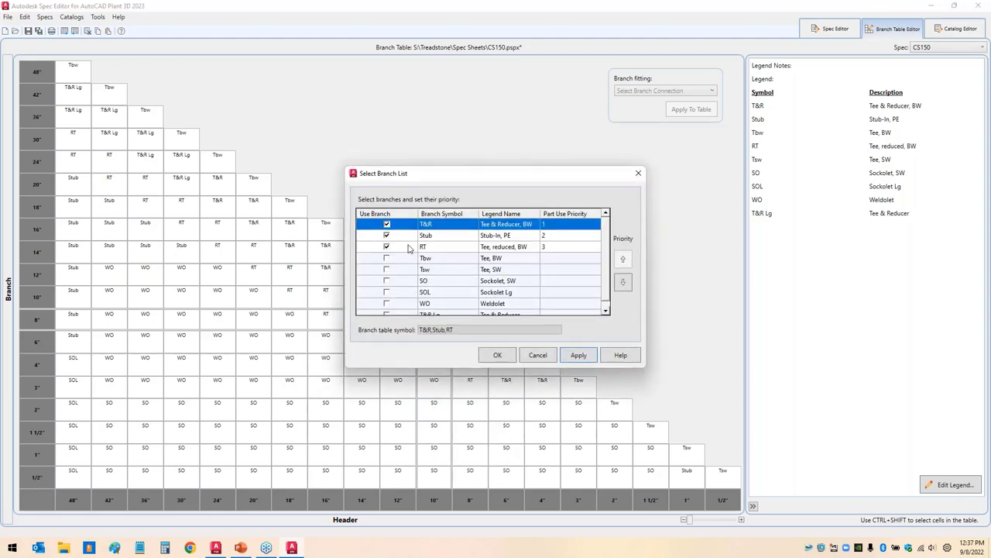
left_click(436, 246)
left_click(623, 259)
left_click(623, 258)
left_click(500, 358)
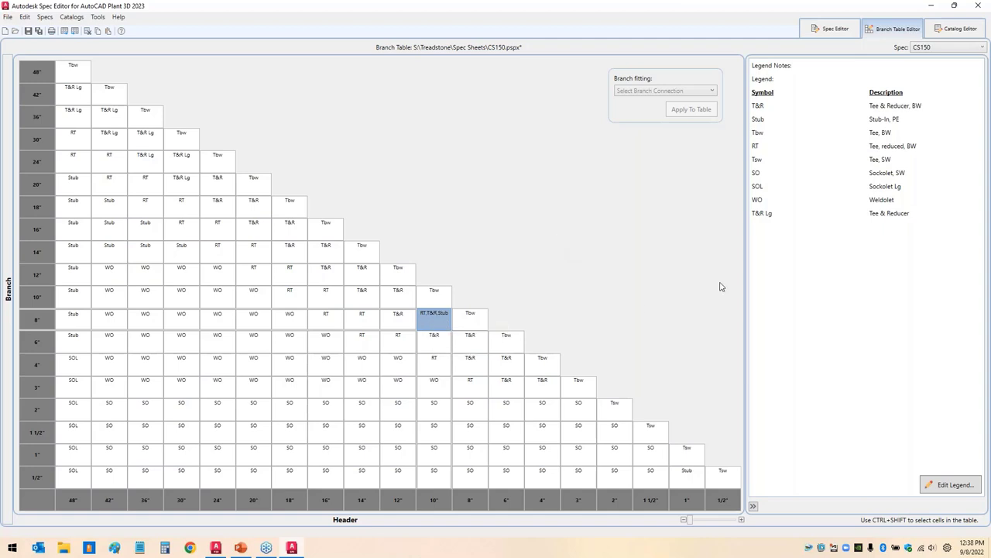
Step: Move T&R back to first priority, giving the order T&R, RT, Stub
mouse_move(432, 323)
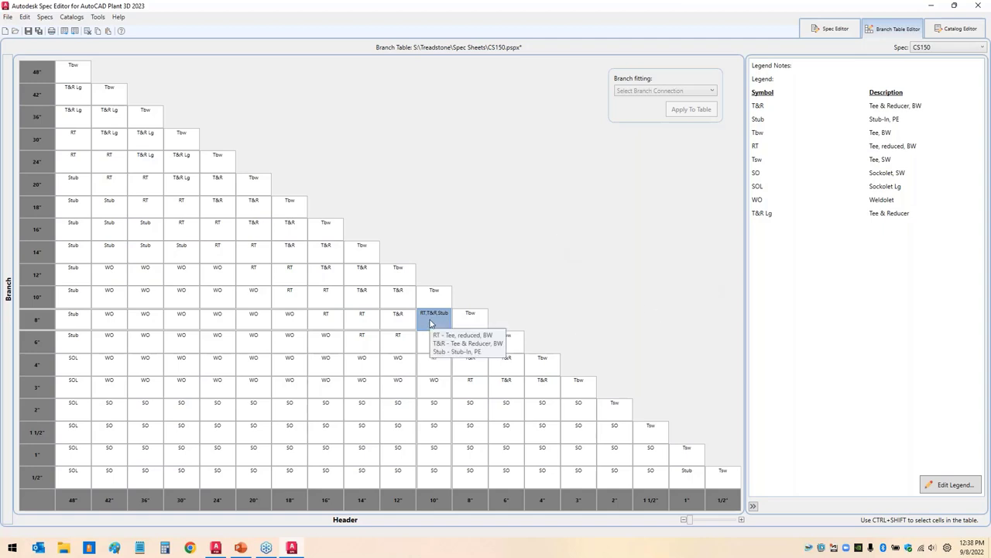
right_click(431, 323)
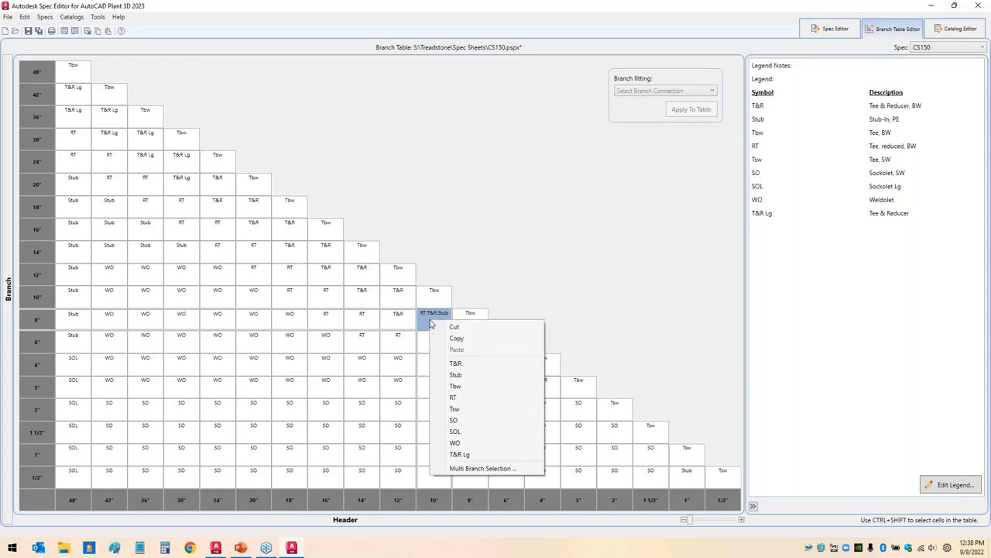
left_click(481, 468)
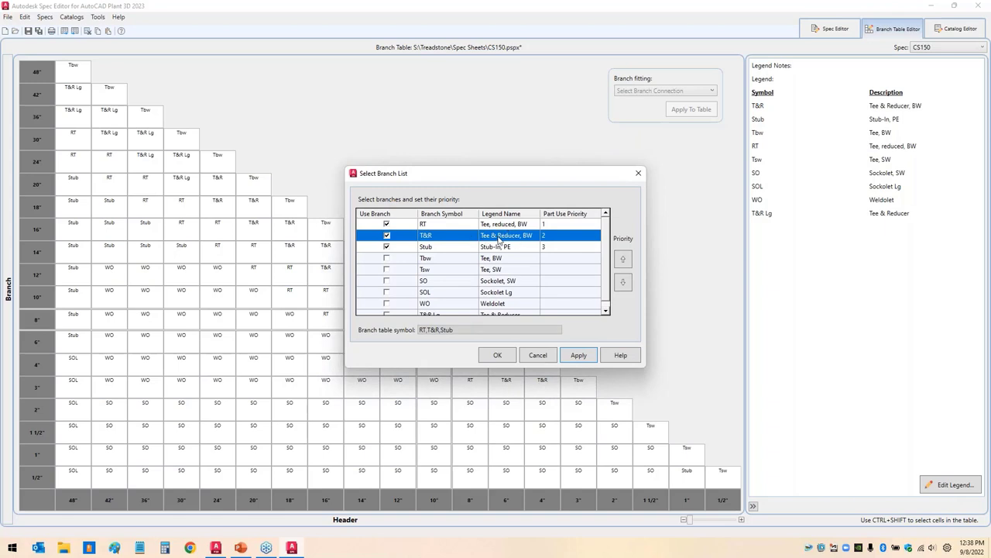
left_click(624, 260)
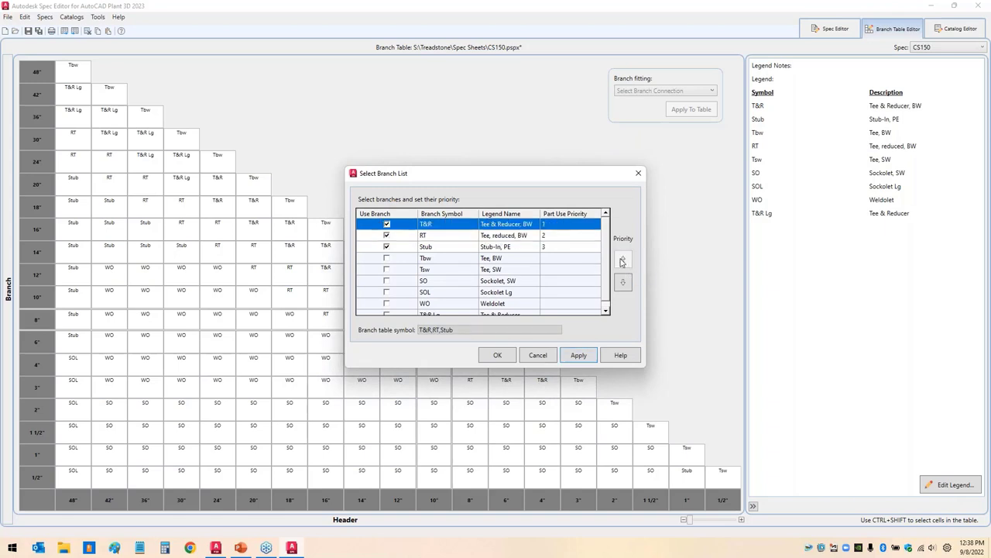
left_click(498, 356)
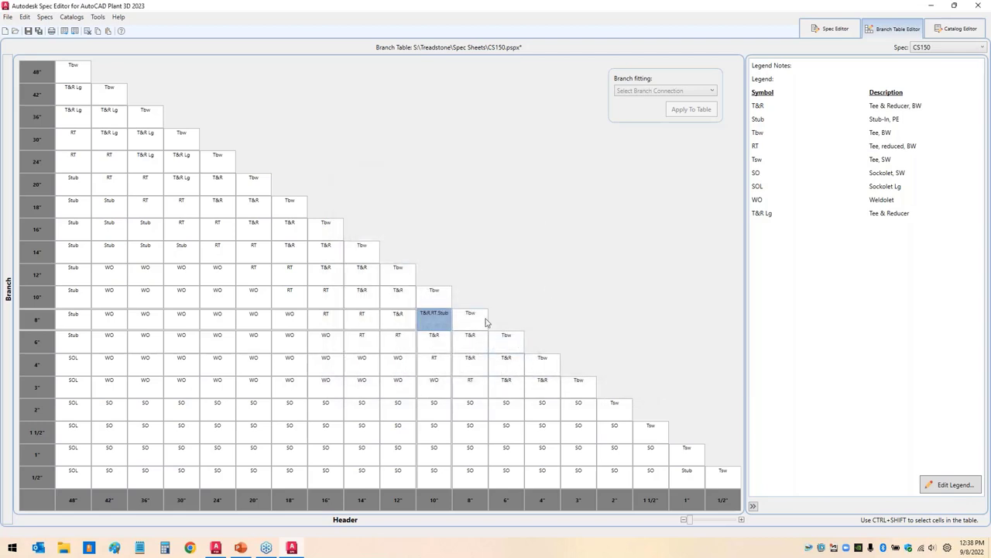
Step: Change the 10"x8" cell to T&R alone, then save the CS150 spec
right_click(425, 324)
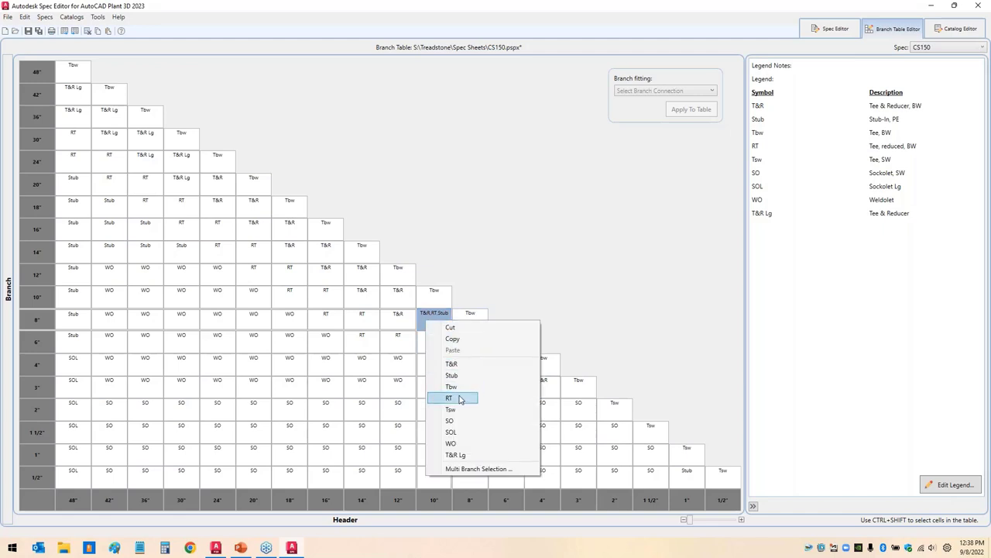
left_click(459, 364)
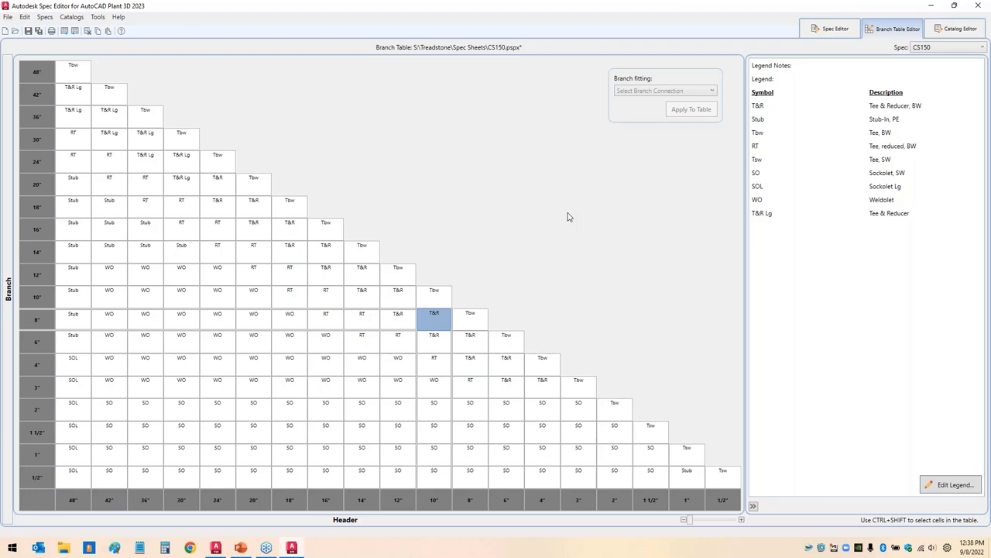
left_click(28, 31)
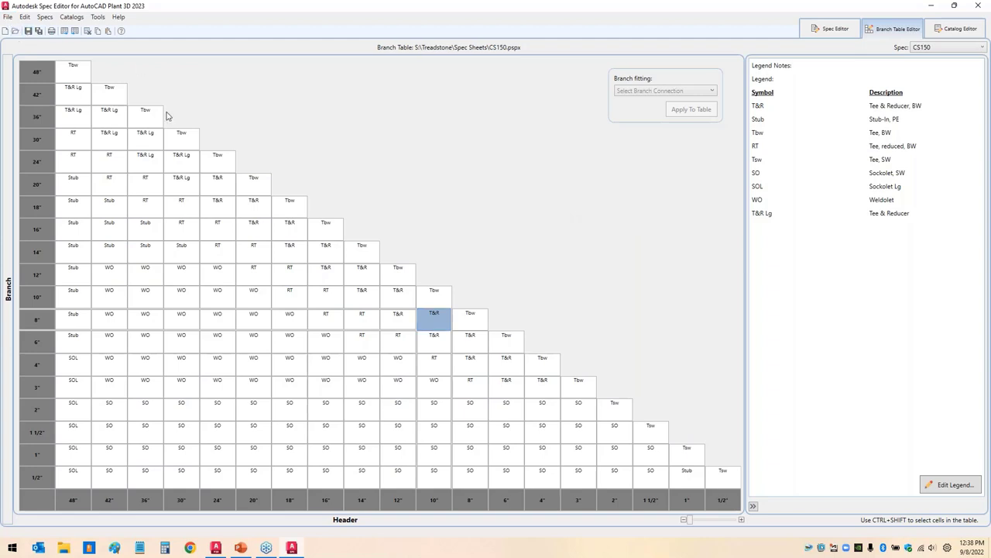